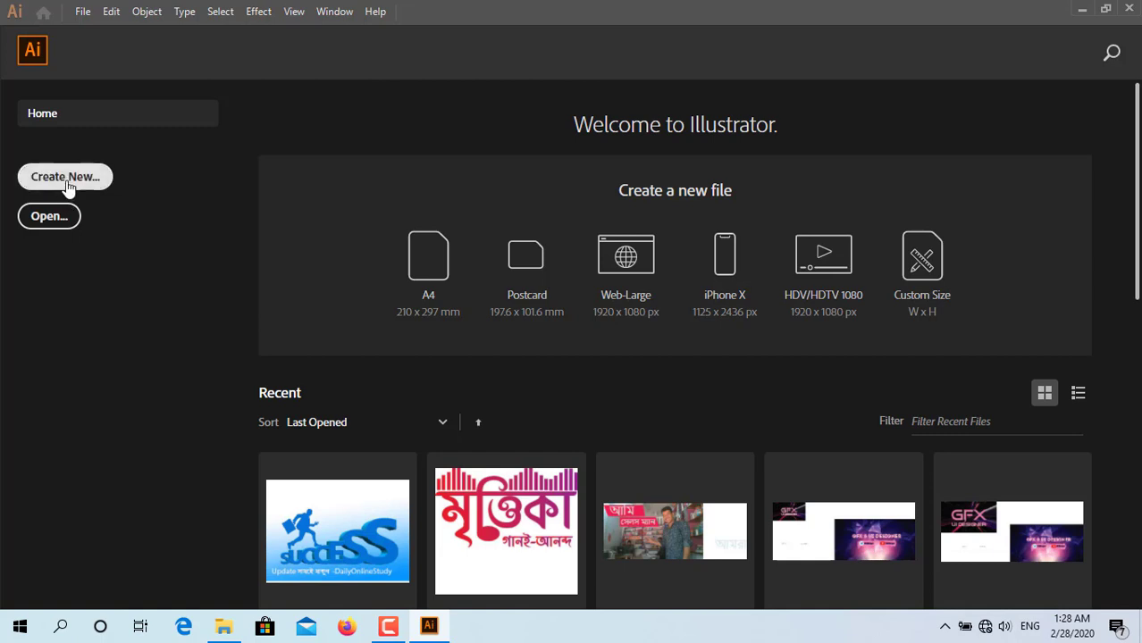
Step: Create a landscape A4 print document in pixels, 841.89 × 595.276 px
left_click(68, 184)
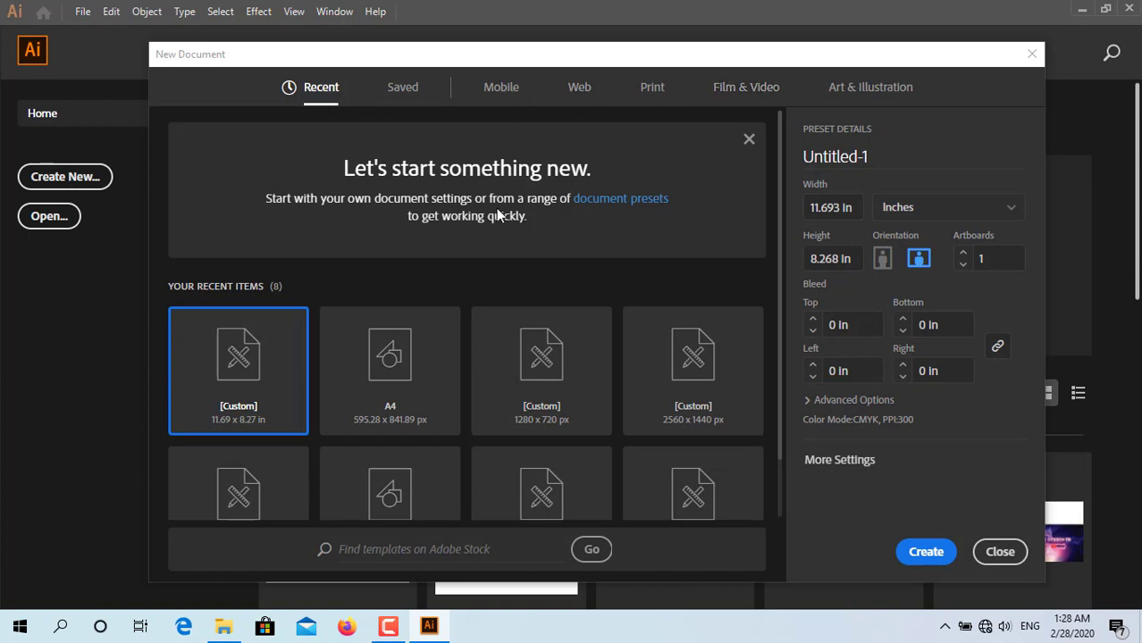
left_click(507, 90)
left_click(579, 90)
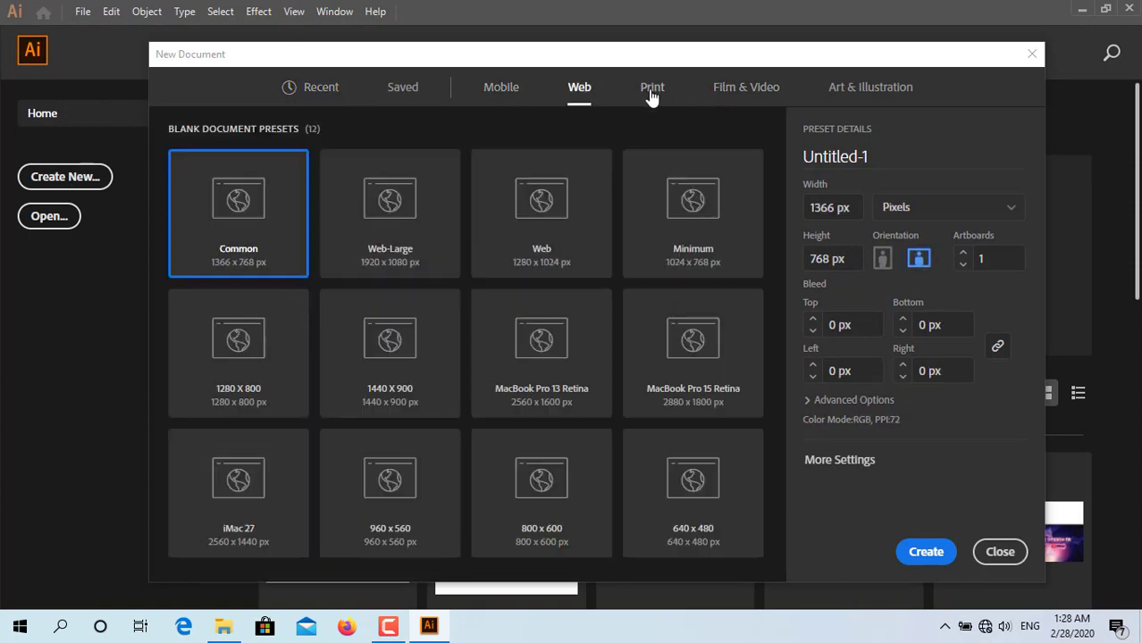
left_click(741, 92)
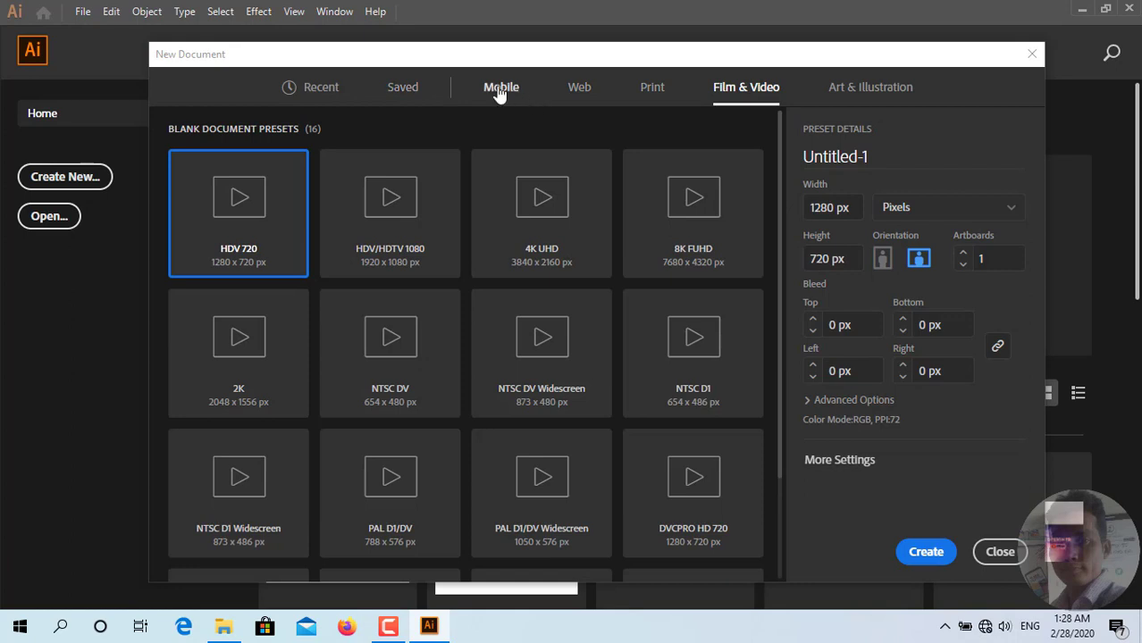
left_click(500, 93)
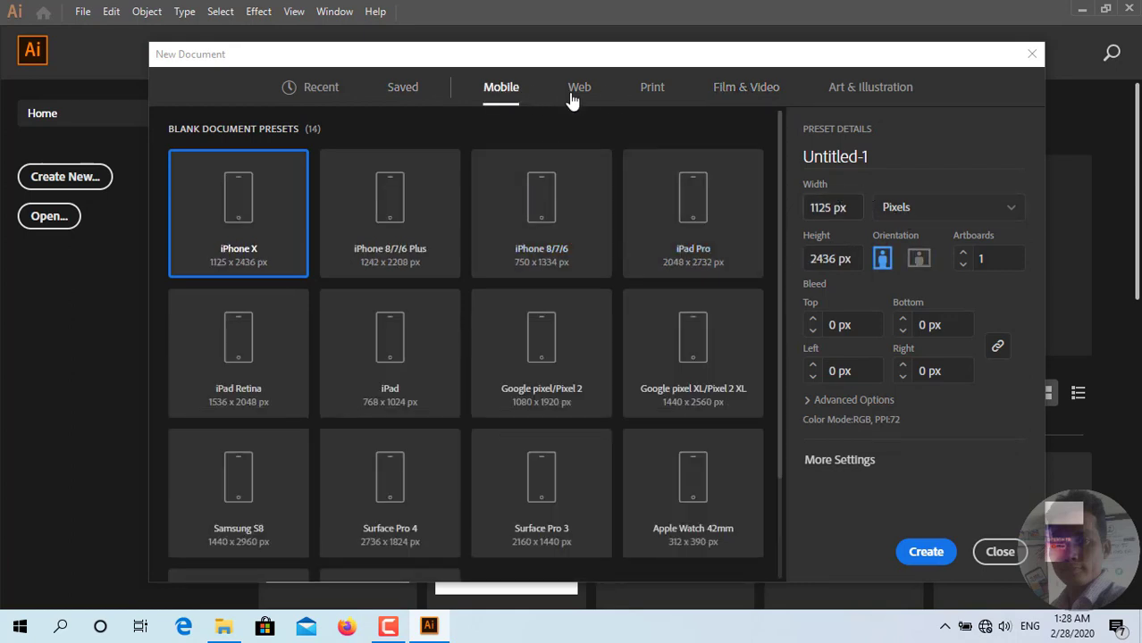
left_click(653, 93)
left_click(401, 220)
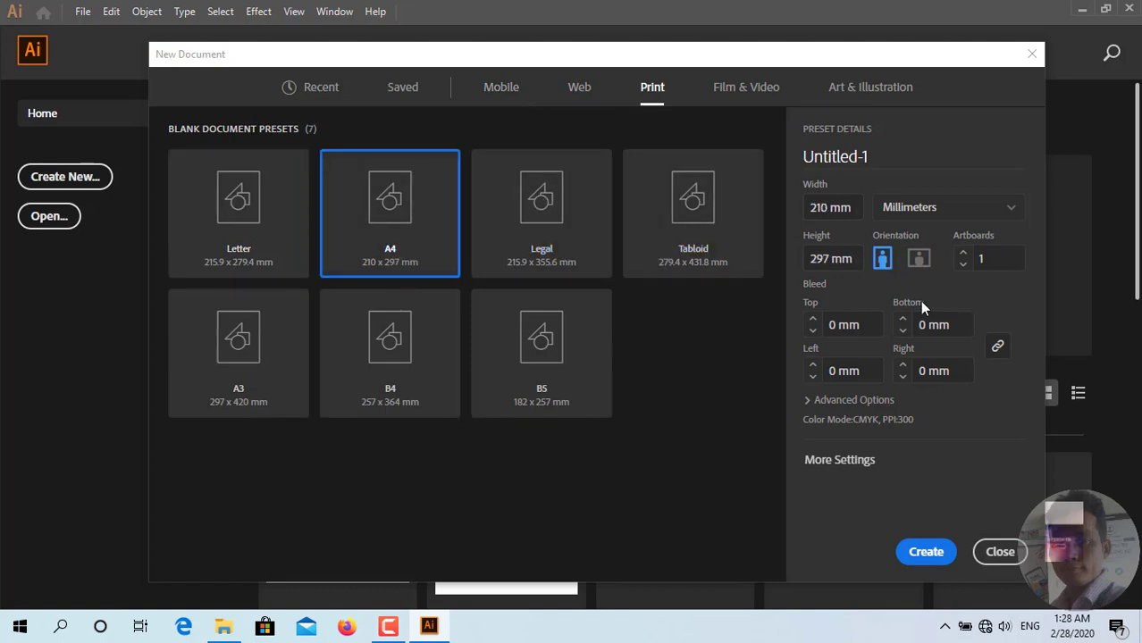
left_click(917, 261)
left_click(961, 214)
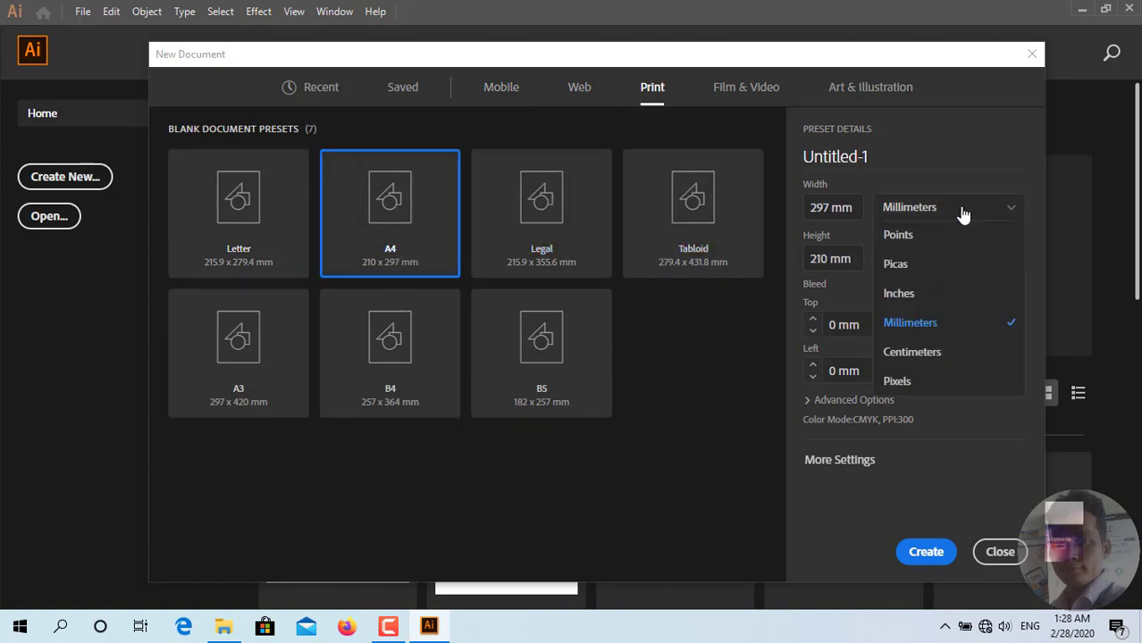
left_click(920, 382)
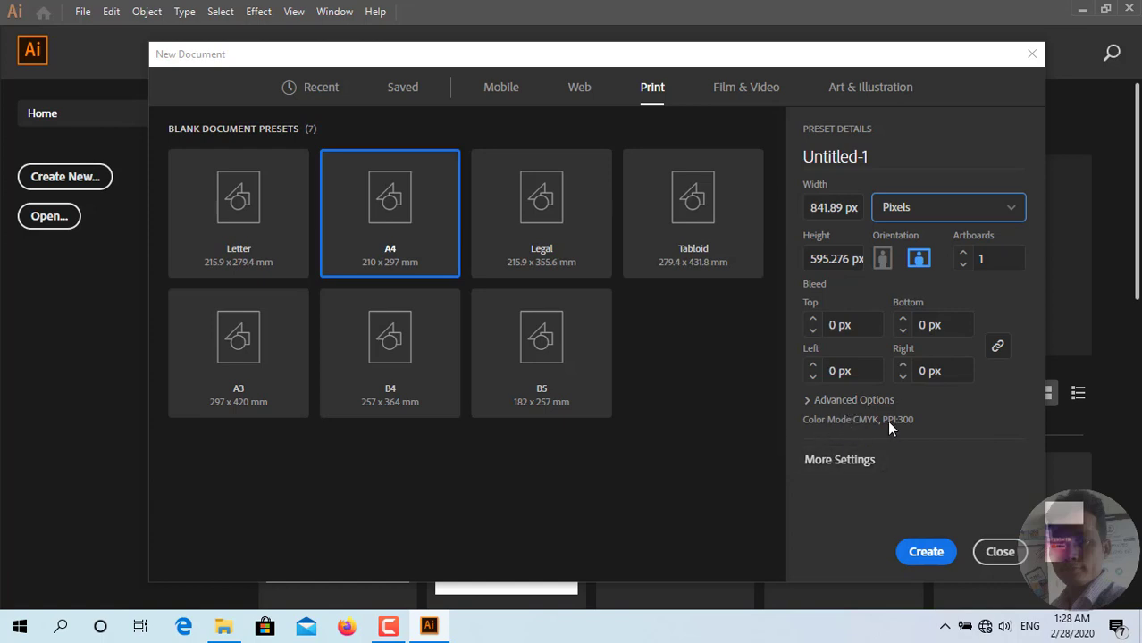
left_click(929, 554)
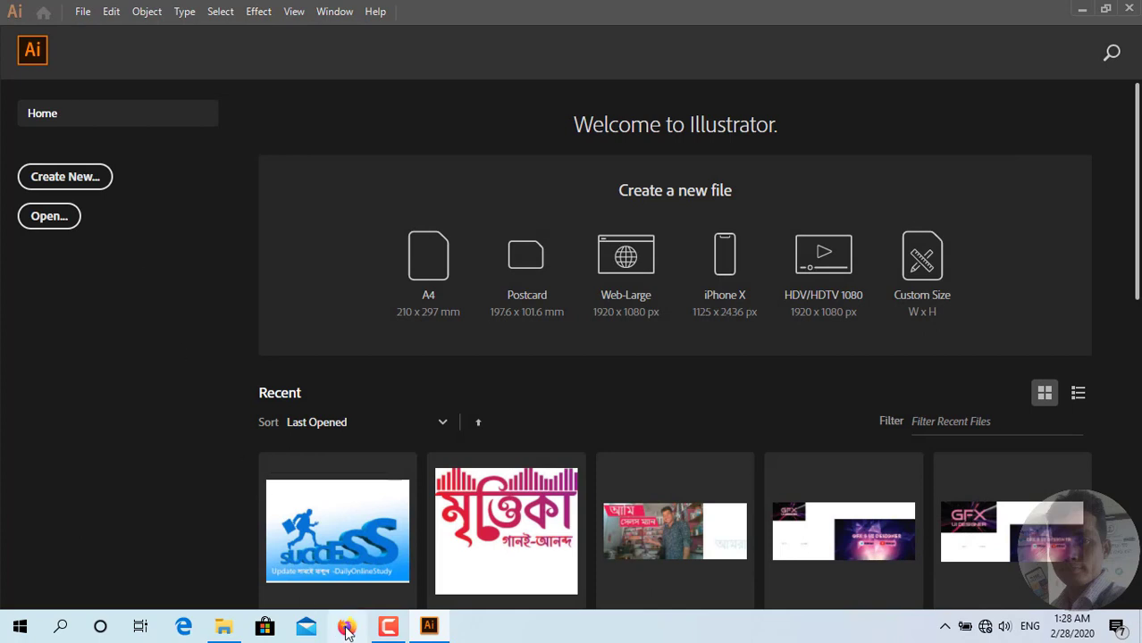
left_click(388, 628)
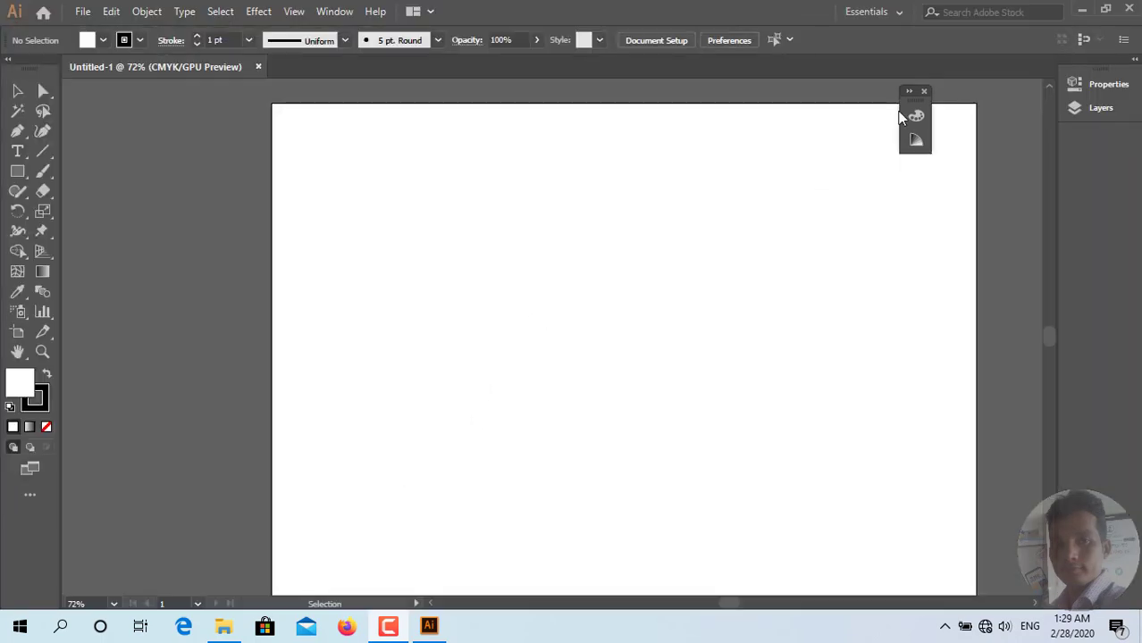
Step: Close the floating panel, pan the artboard toward the centre, and return to Selection
left_click(924, 92)
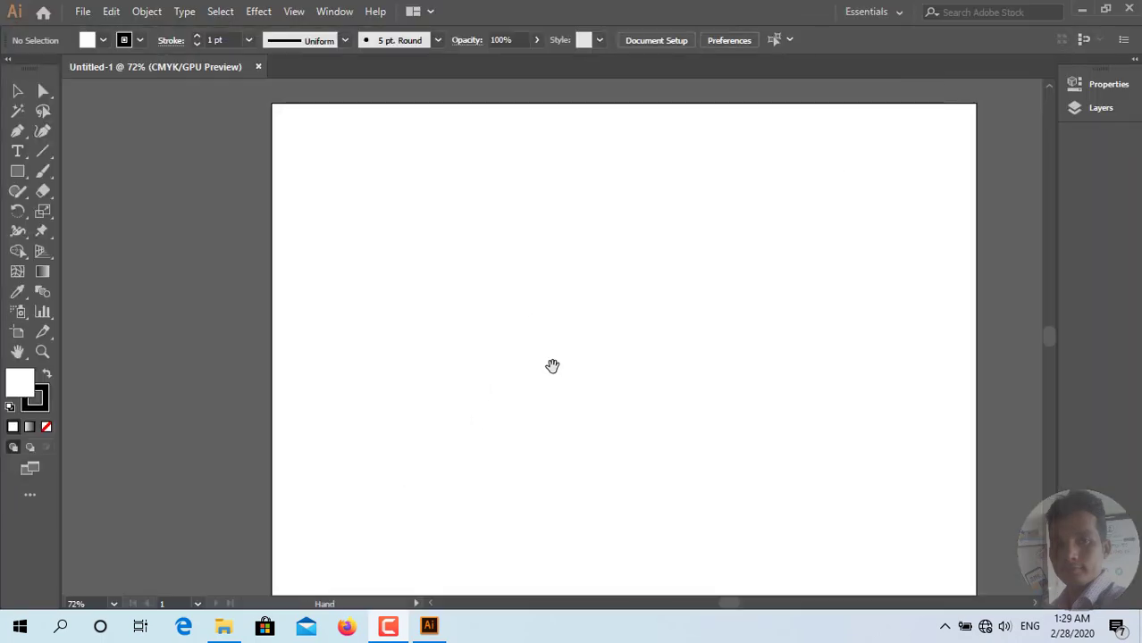
mouse_move(553, 365)
left_mouse_down()
mouse_move(425, 364)
mouse_move(446, 364)
left_mouse_up()
key("v")
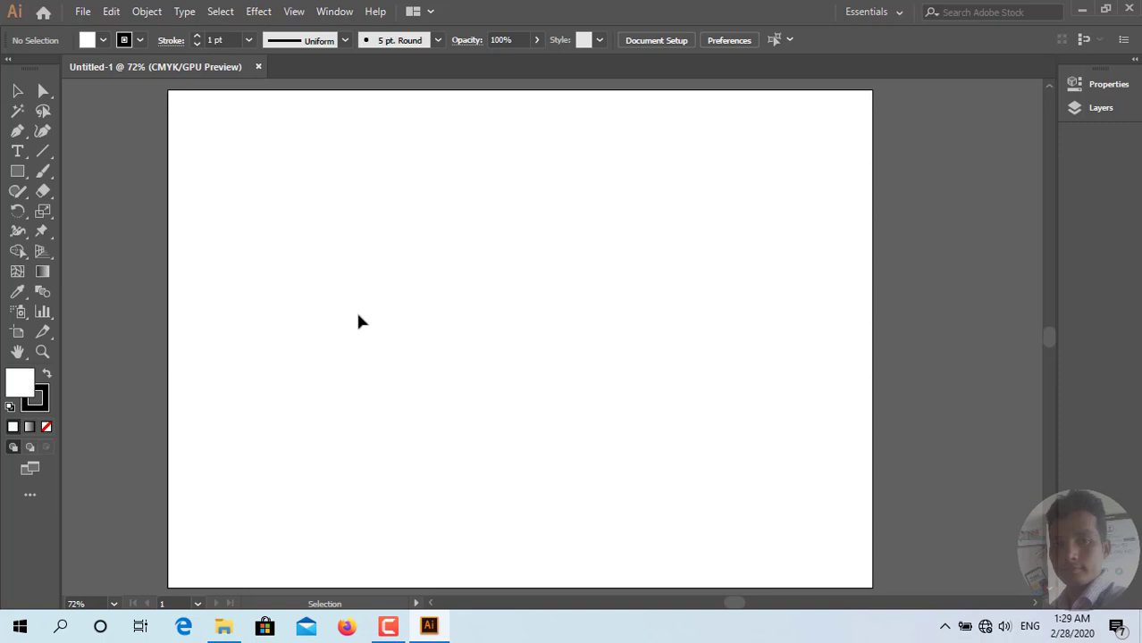
left_click(335, 14)
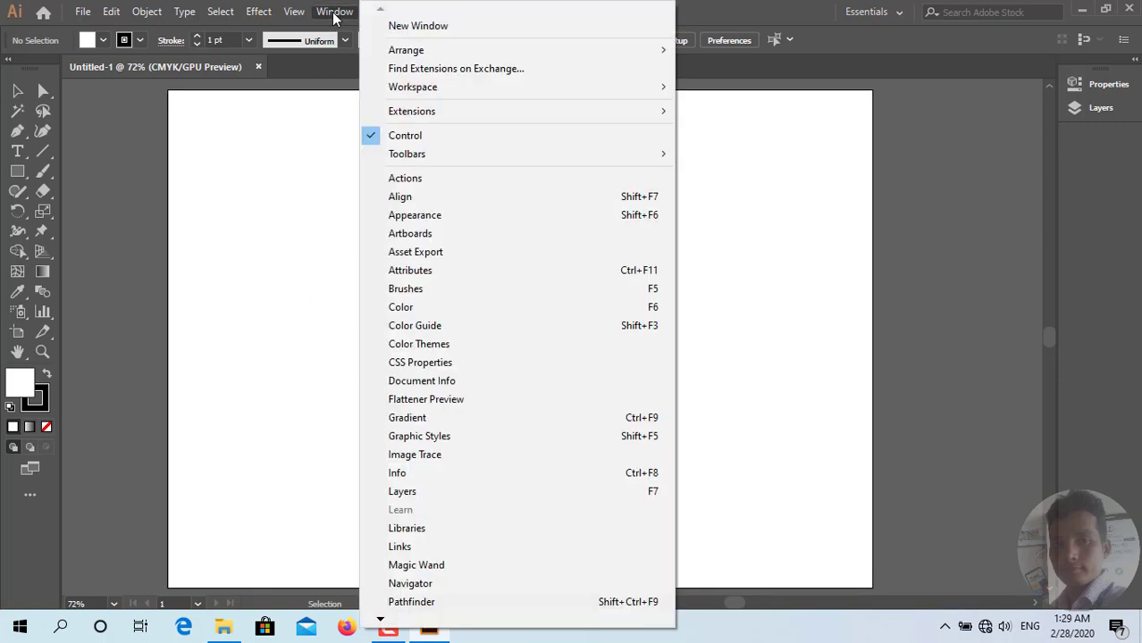
left_click(404, 137)
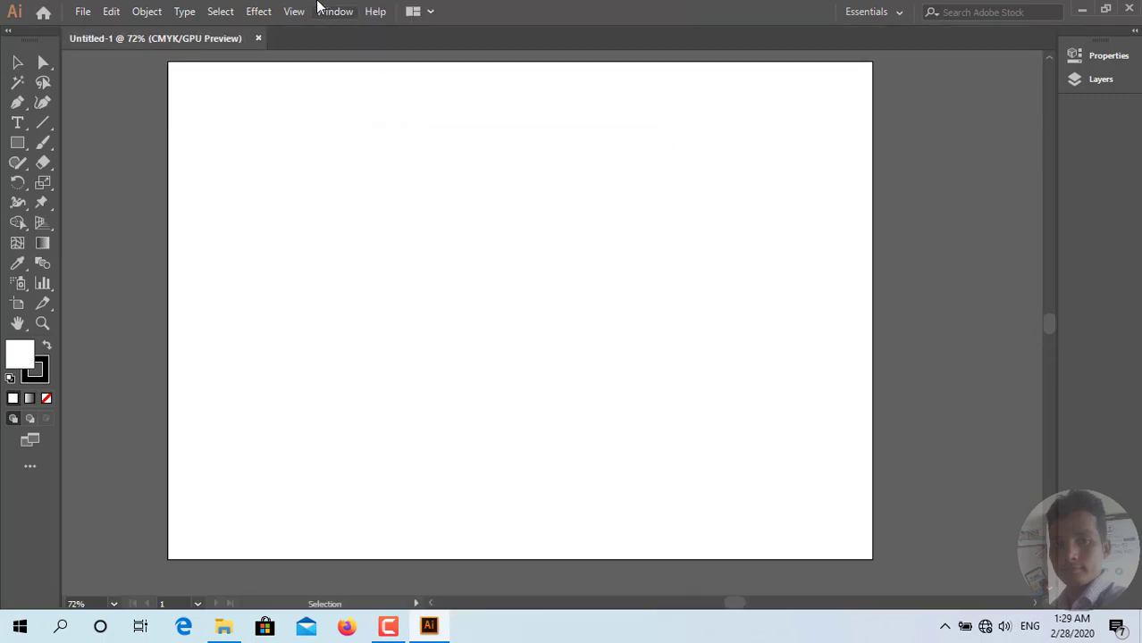
left_click(335, 12)
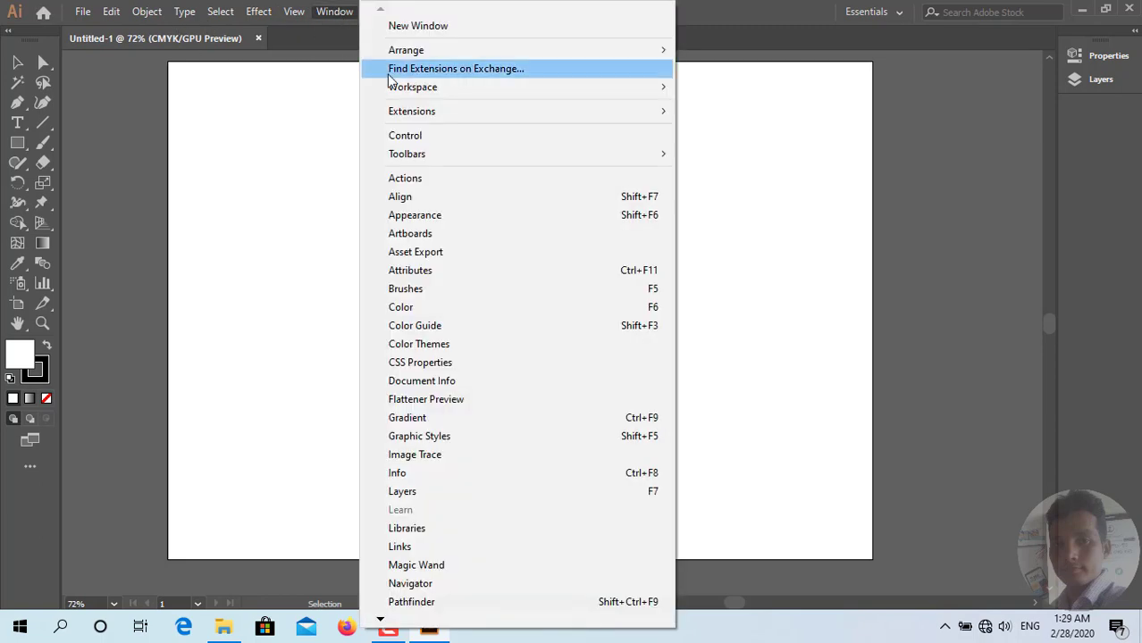
left_click(412, 137)
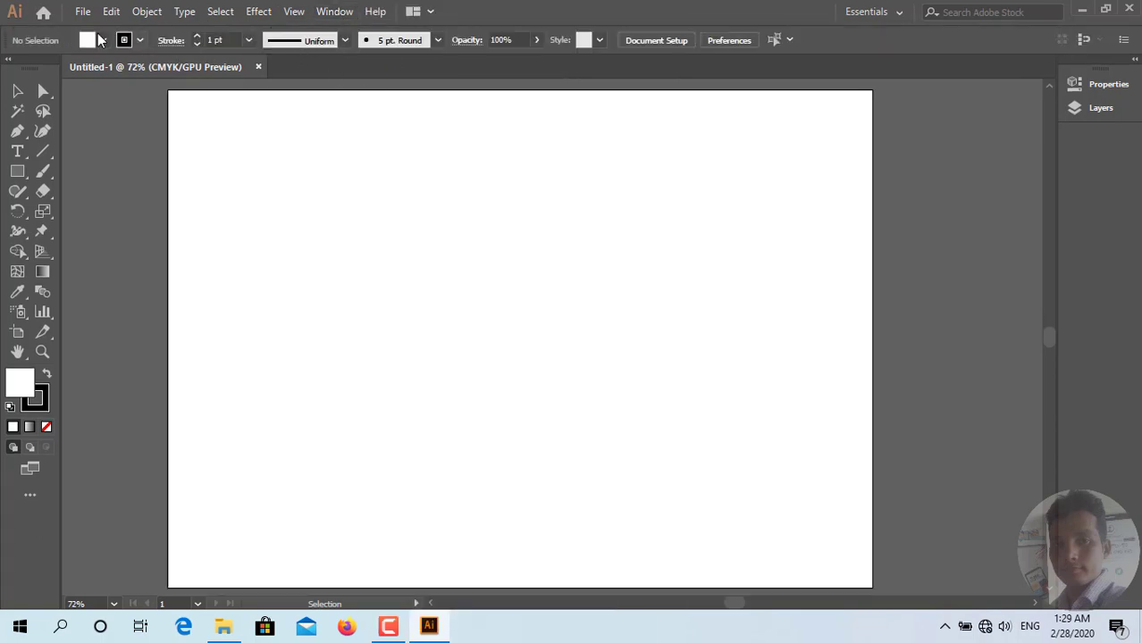
left_click(321, 11)
left_click(405, 135)
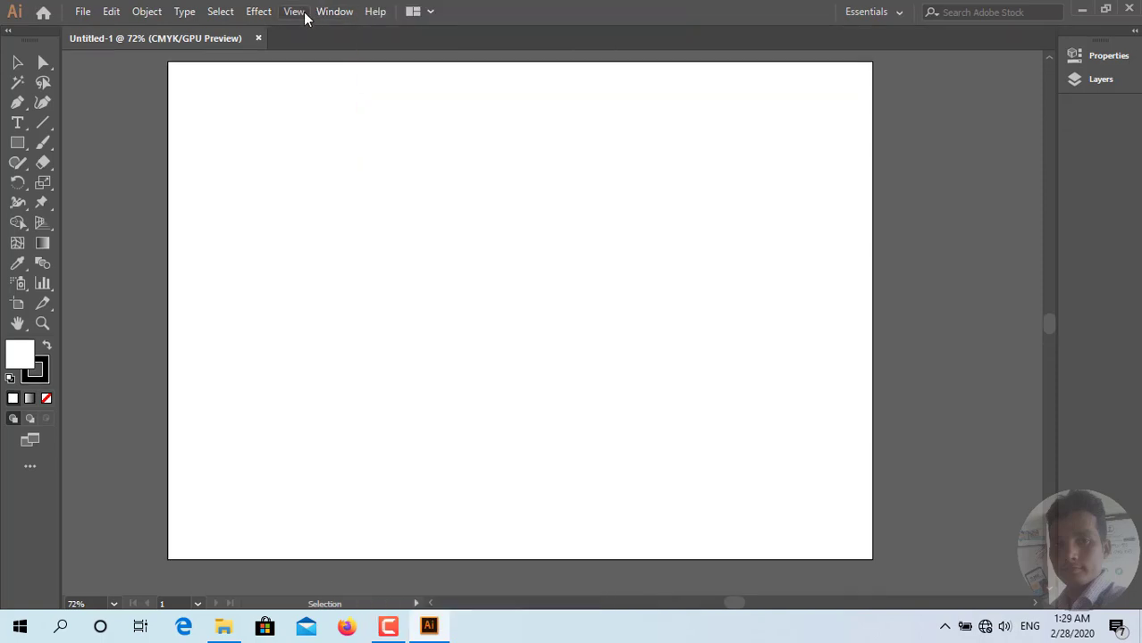
left_click(333, 11)
left_click(416, 143)
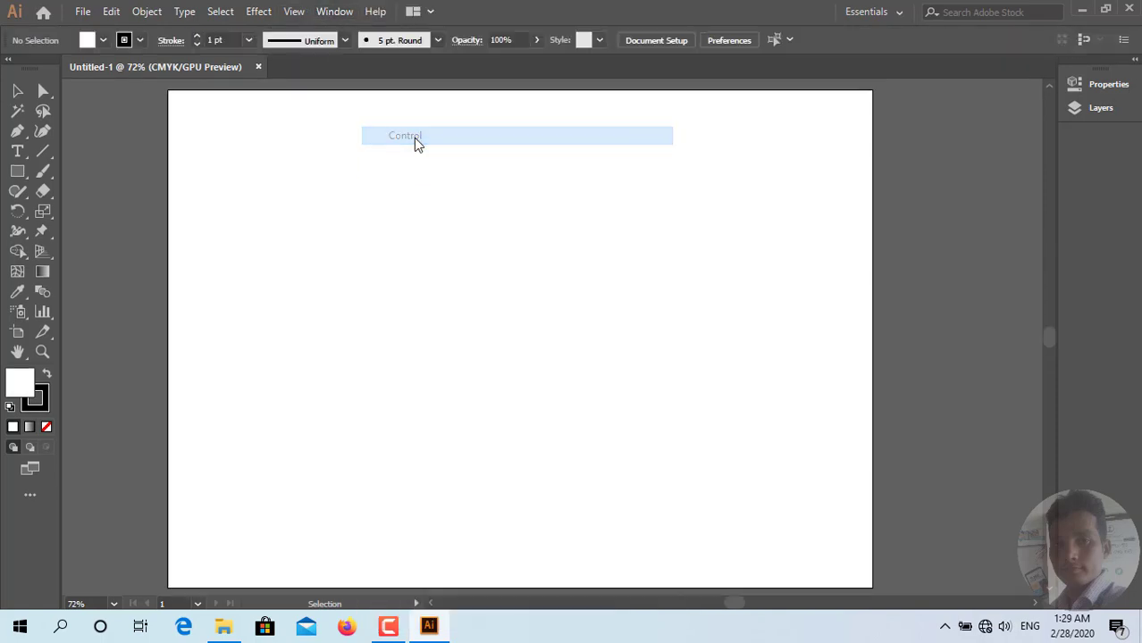
left_click(340, 12)
mouse_move(406, 154)
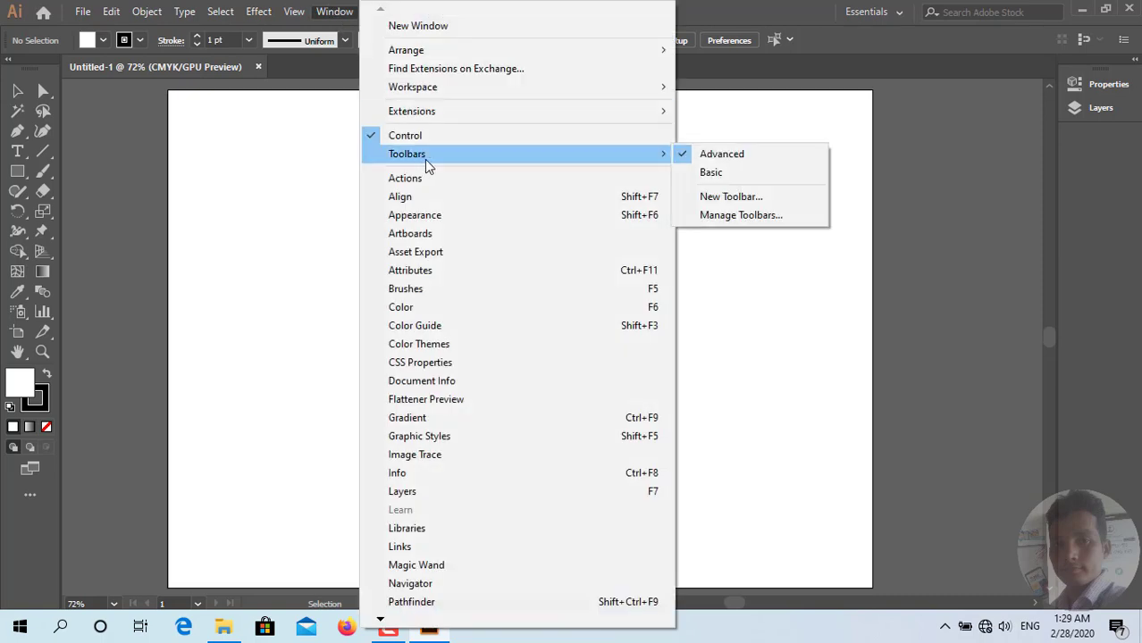
left_click(721, 172)
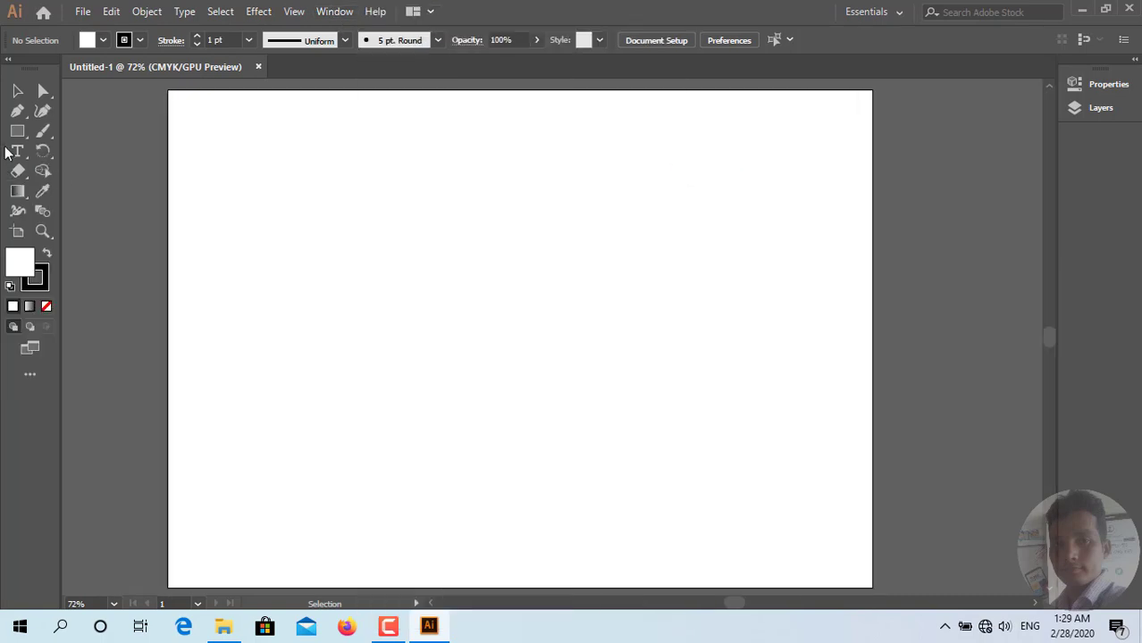
left_click(337, 12)
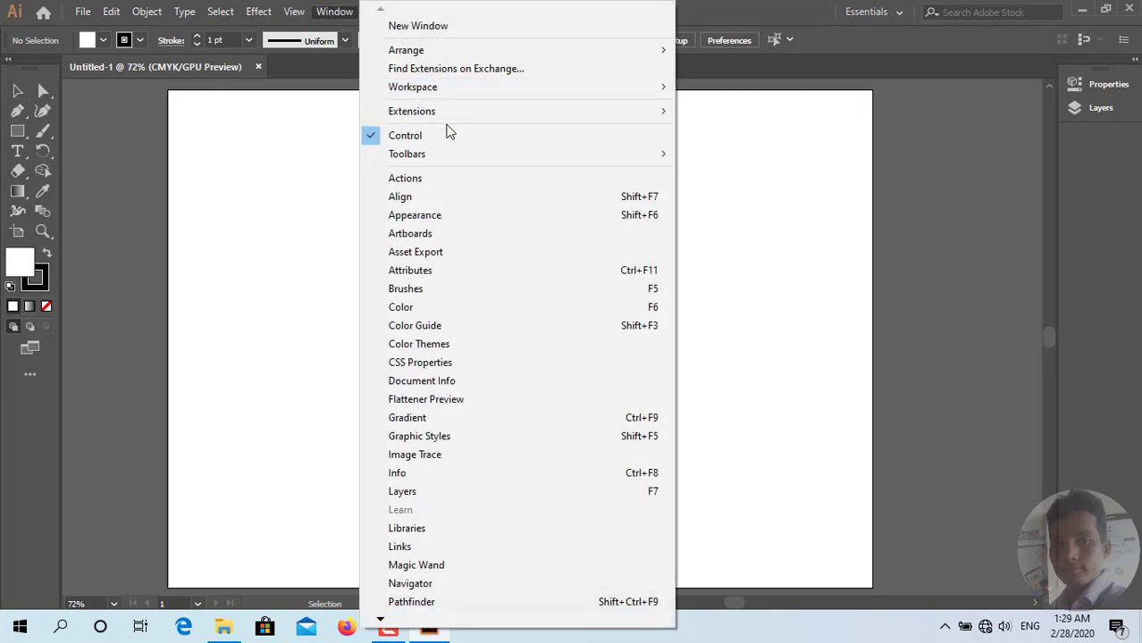
mouse_move(406, 153)
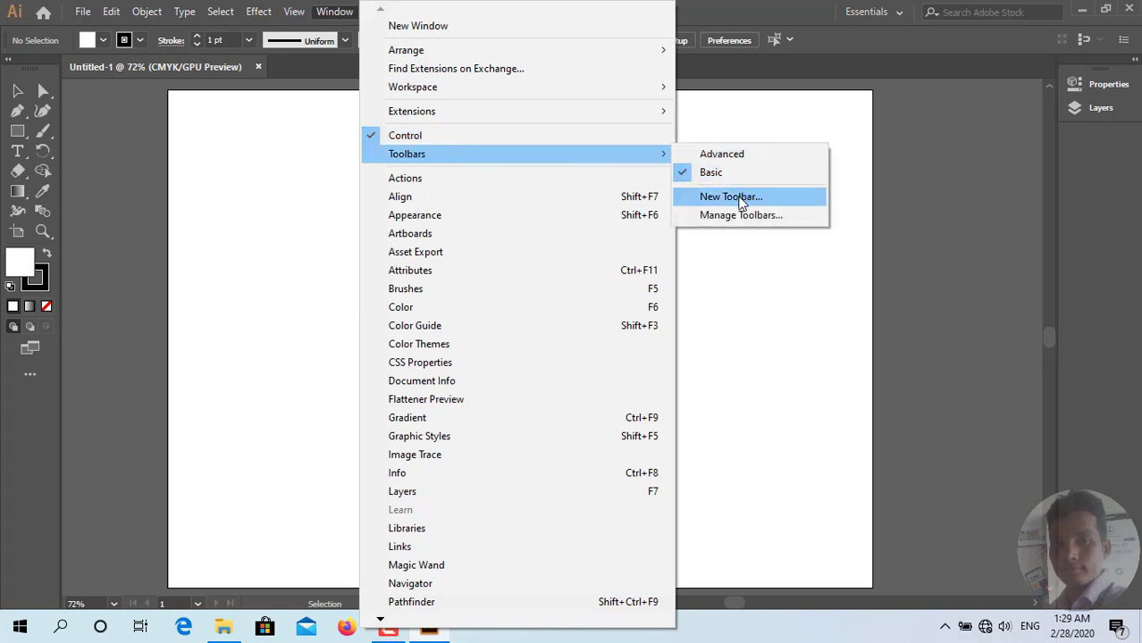
left_click(738, 154)
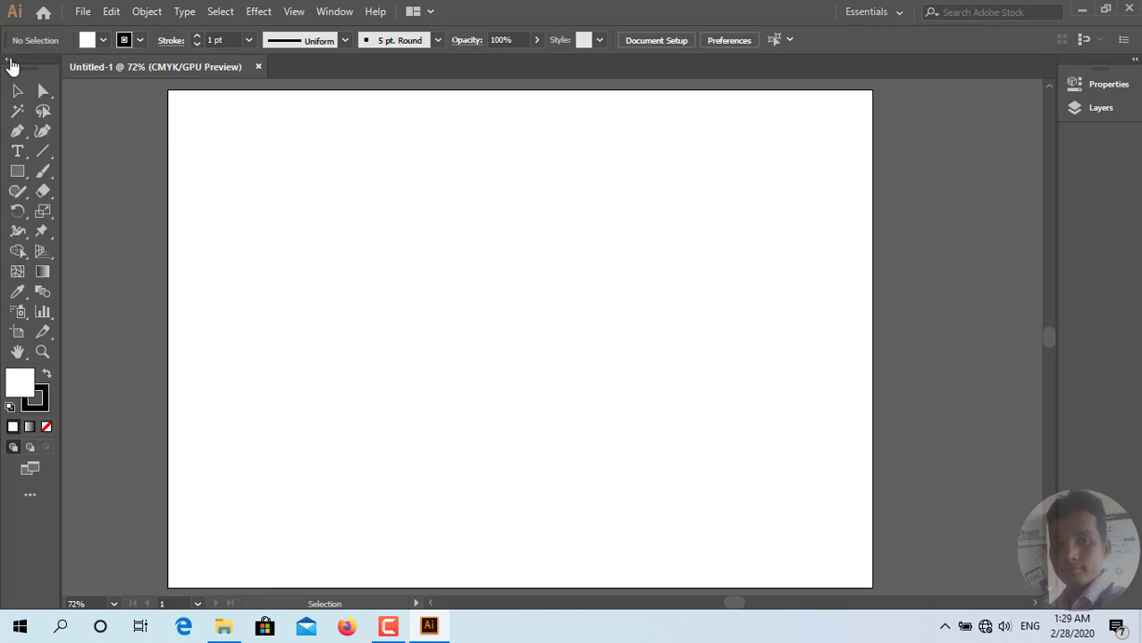
left_click(11, 62)
left_click(11, 63)
left_click(340, 10)
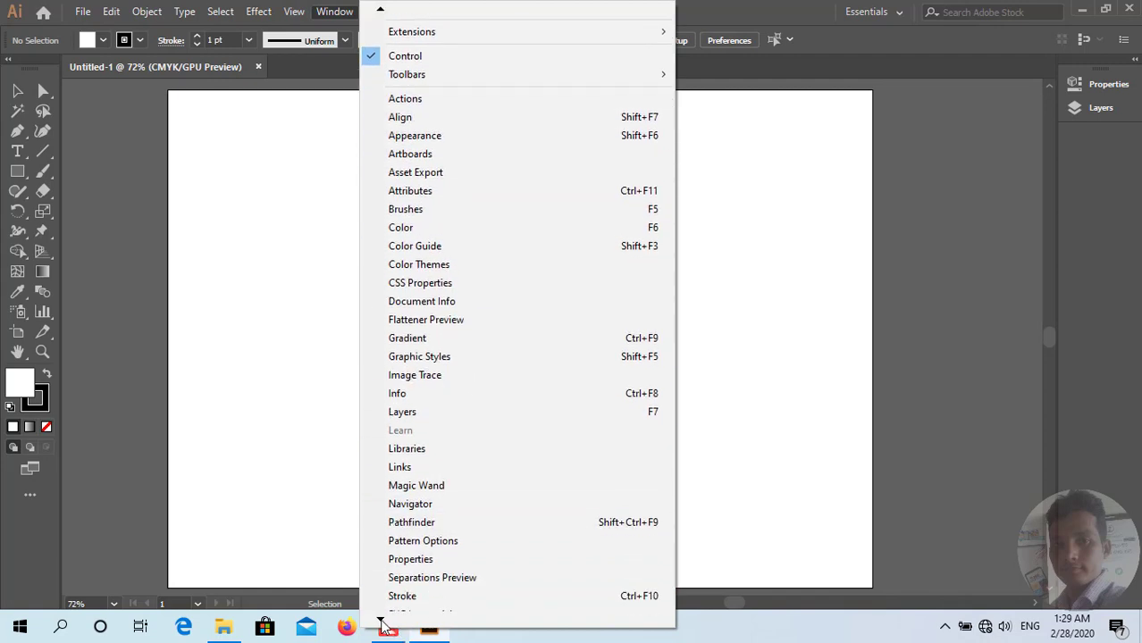
mouse_move(380, 618)
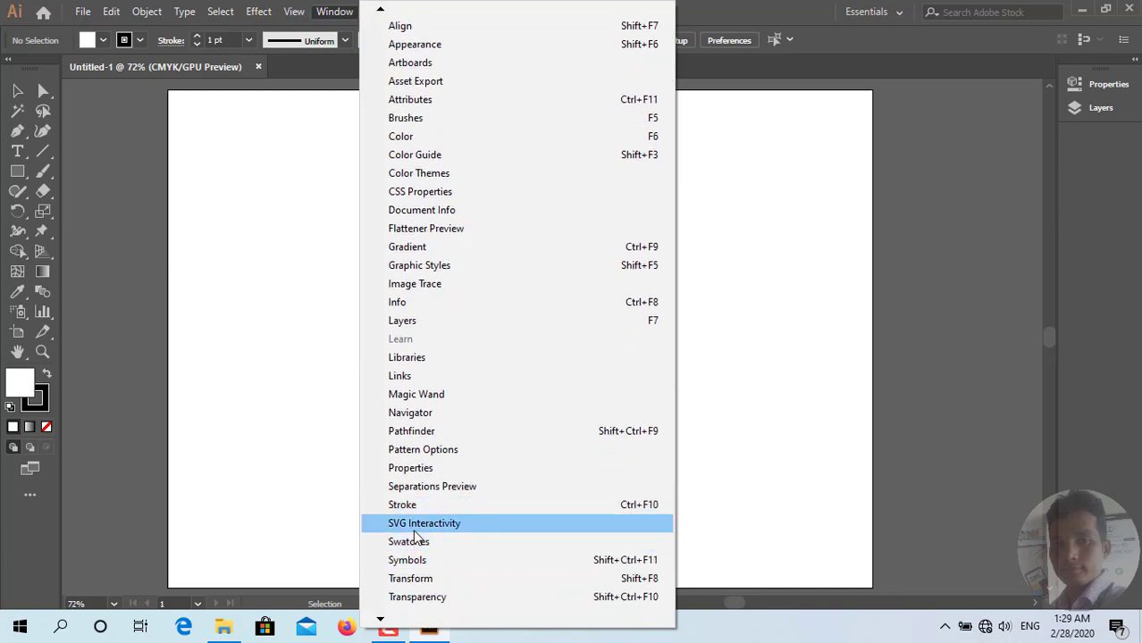
left_click(302, 280)
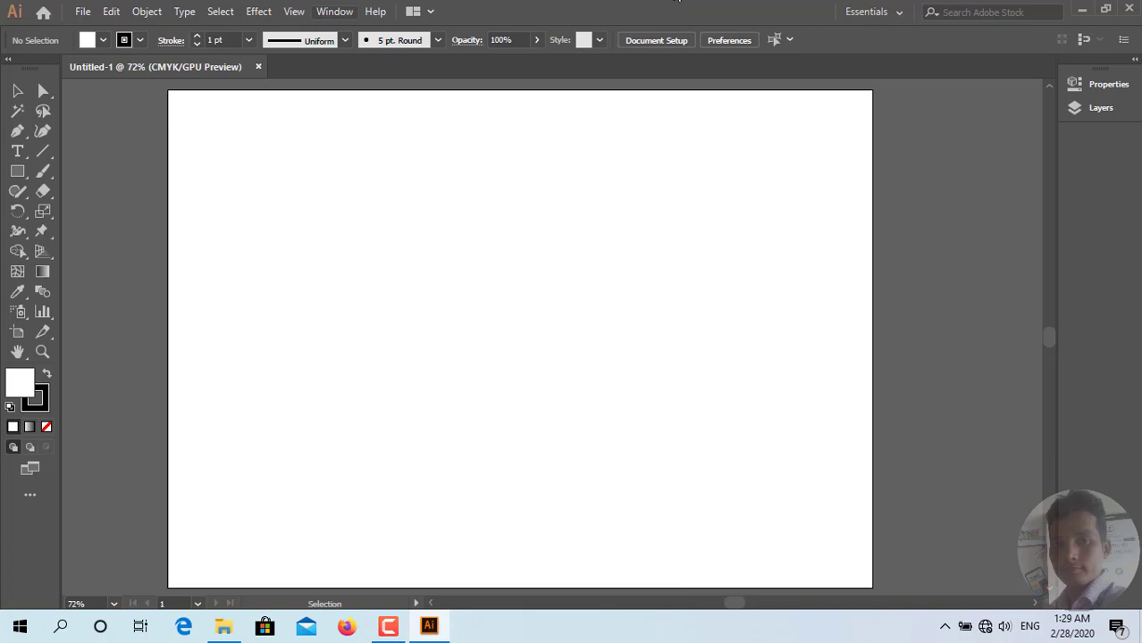
Step: Try the Essentials, Layout and Tracing workspaces from the workspace switcher
scroll(500, 312, "up", 2)
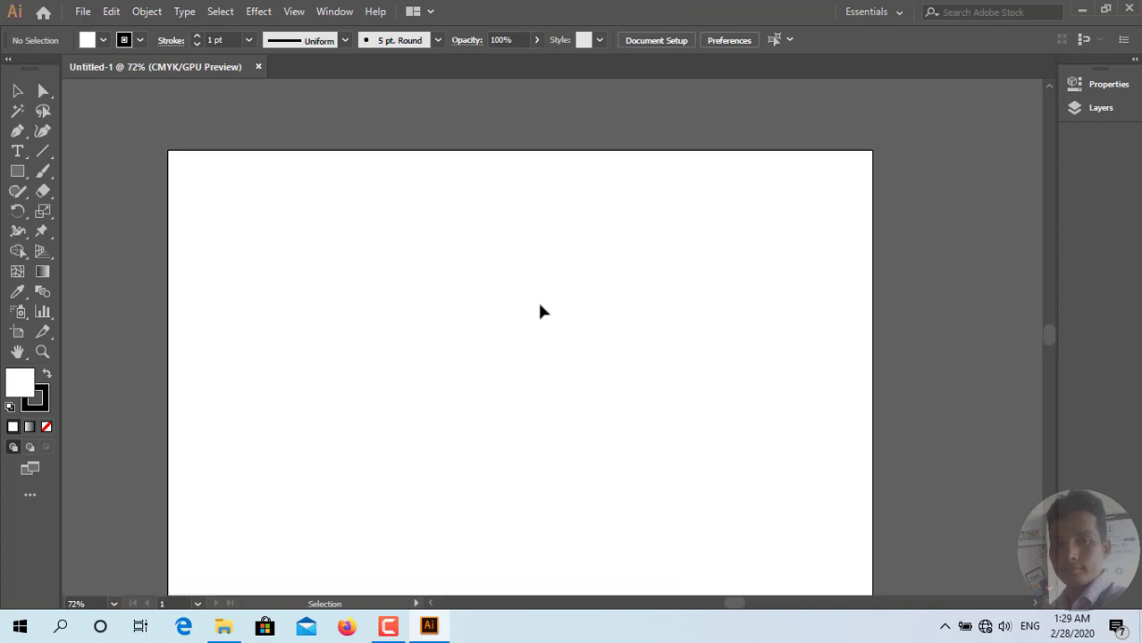
scroll(541, 311, "up", 1)
left_click(899, 12)
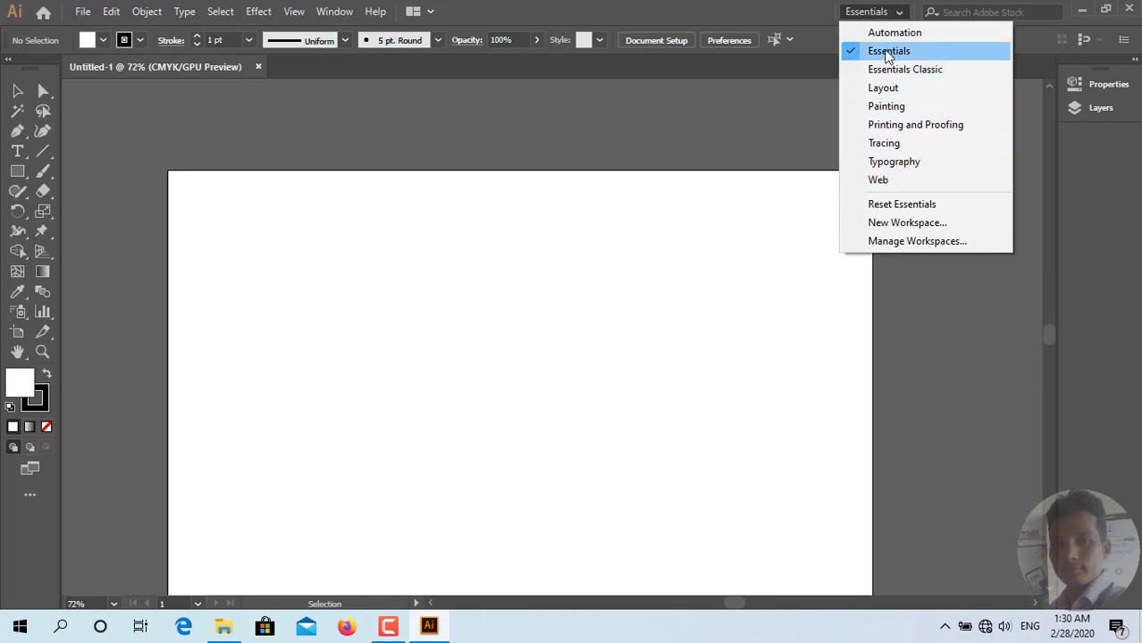
left_click(888, 54)
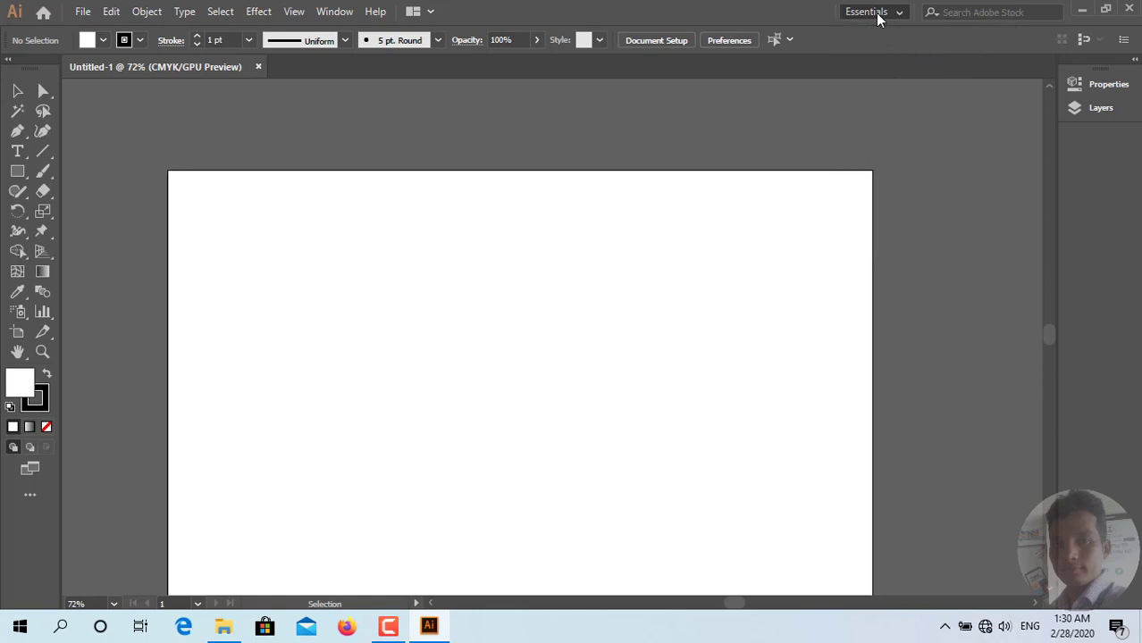
left_click(875, 13)
left_click(884, 89)
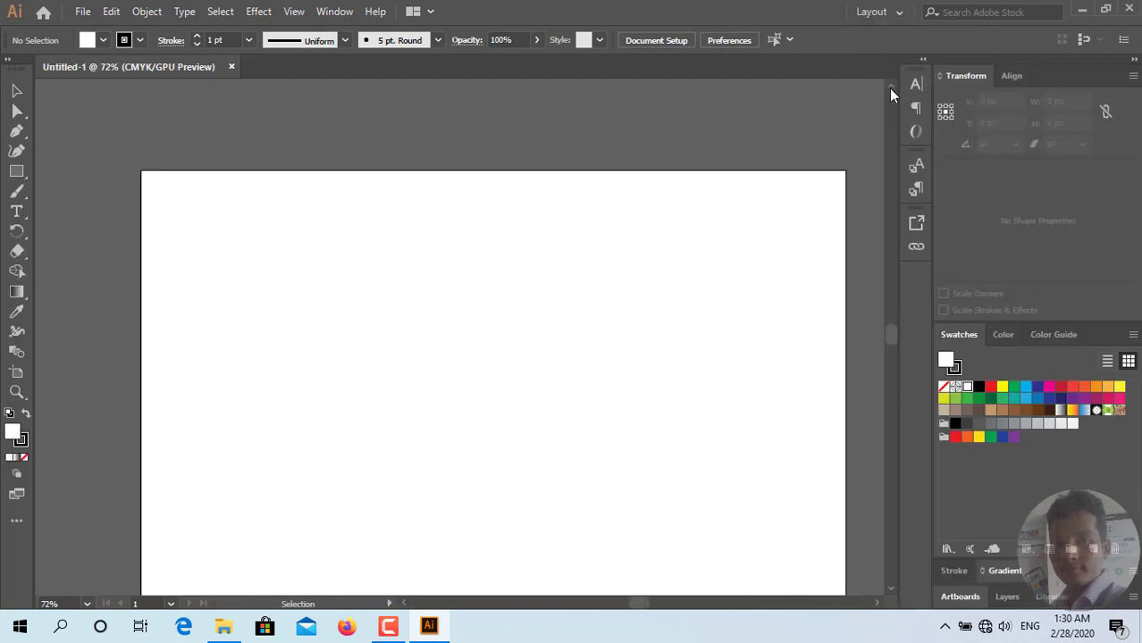
left_click(884, 12)
left_click(904, 144)
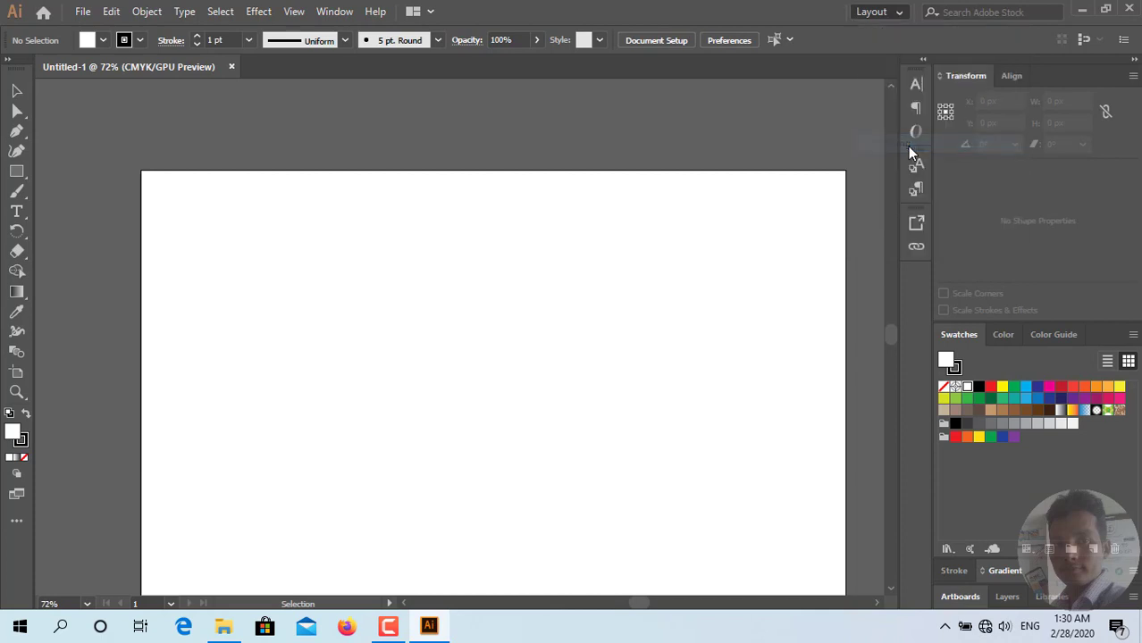
Step: Settle back on the Essentials workspace
left_click(899, 13)
left_click(869, 180)
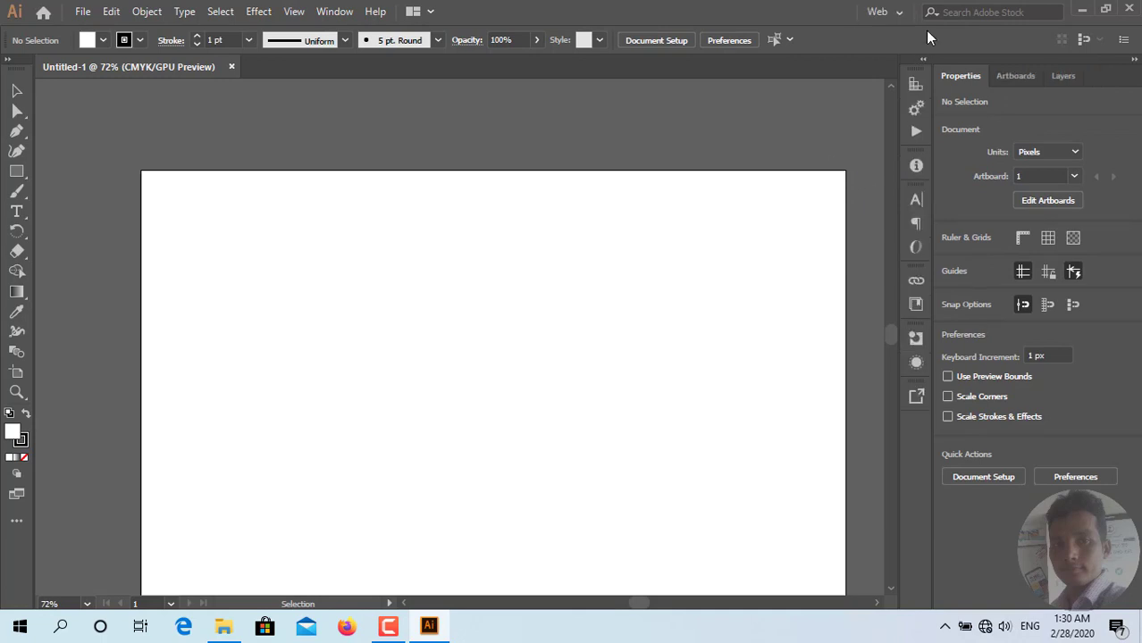
left_click(899, 16)
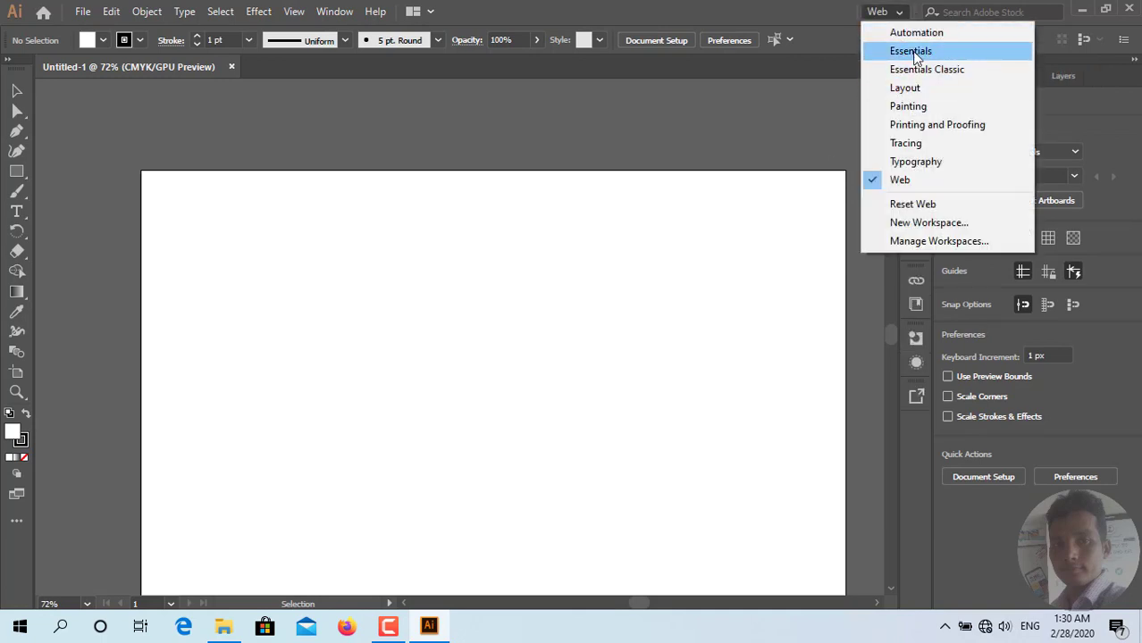
left_click(913, 52)
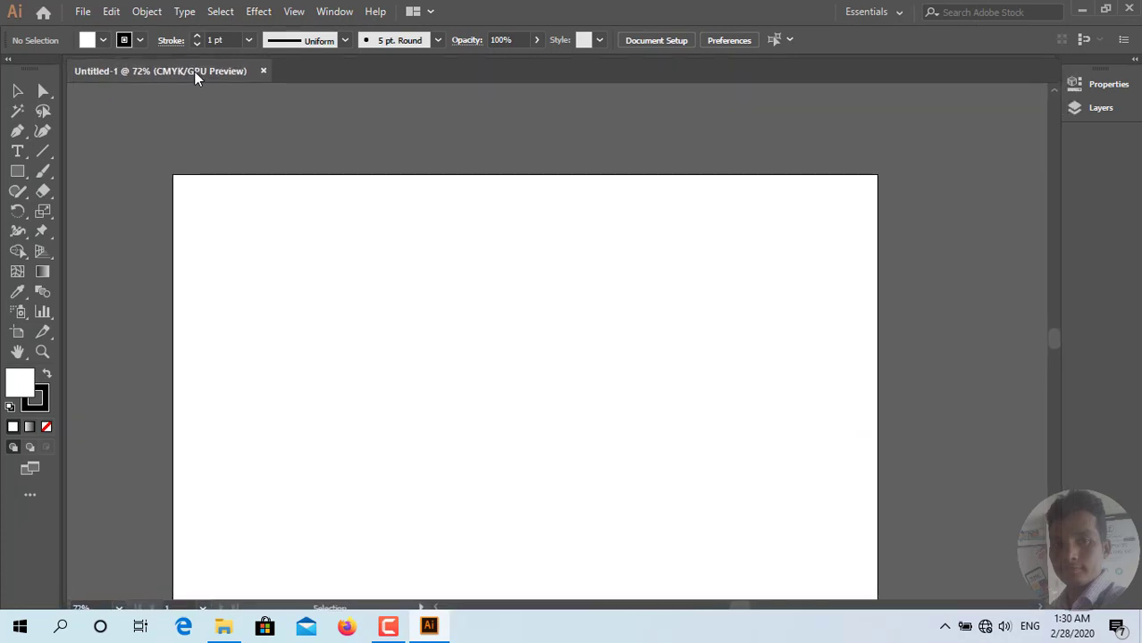
Step: Float the document window and Save As 'Class 2' on the Desktop
left_click_drag(188, 75, 178, 118)
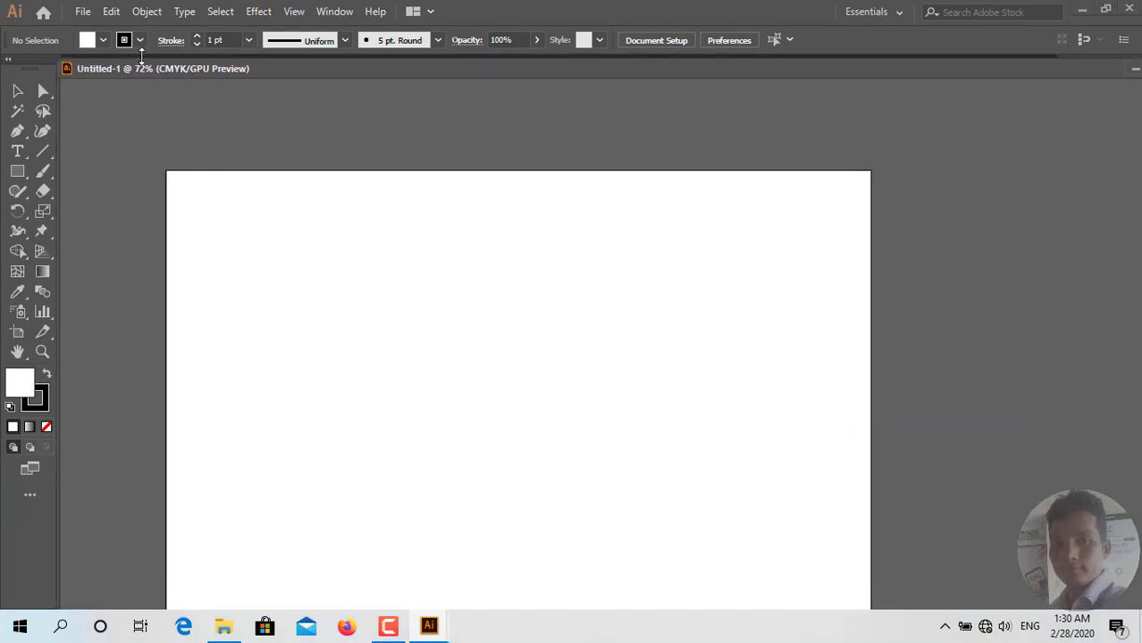
left_click(81, 13)
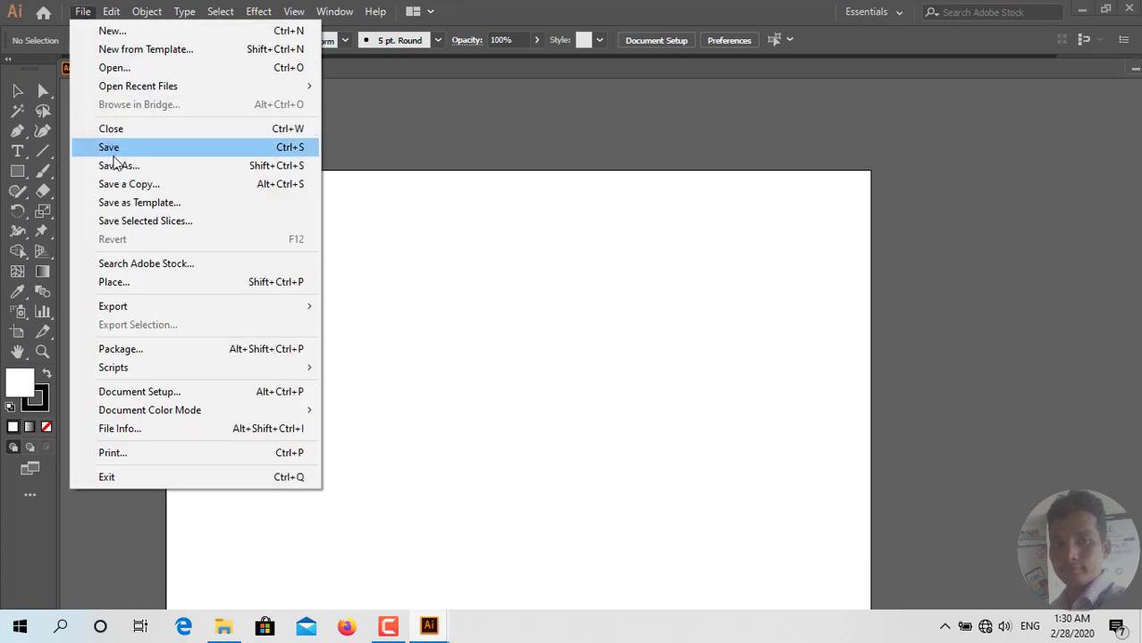
left_click(116, 169)
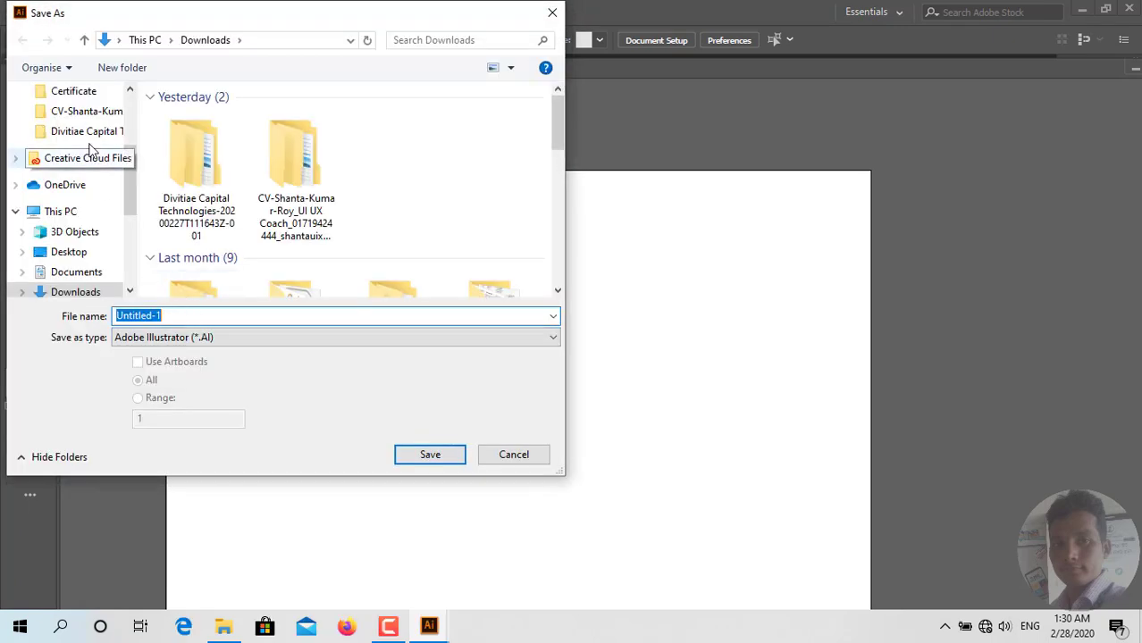
scroll(71, 243, "down", 1)
left_click(75, 214)
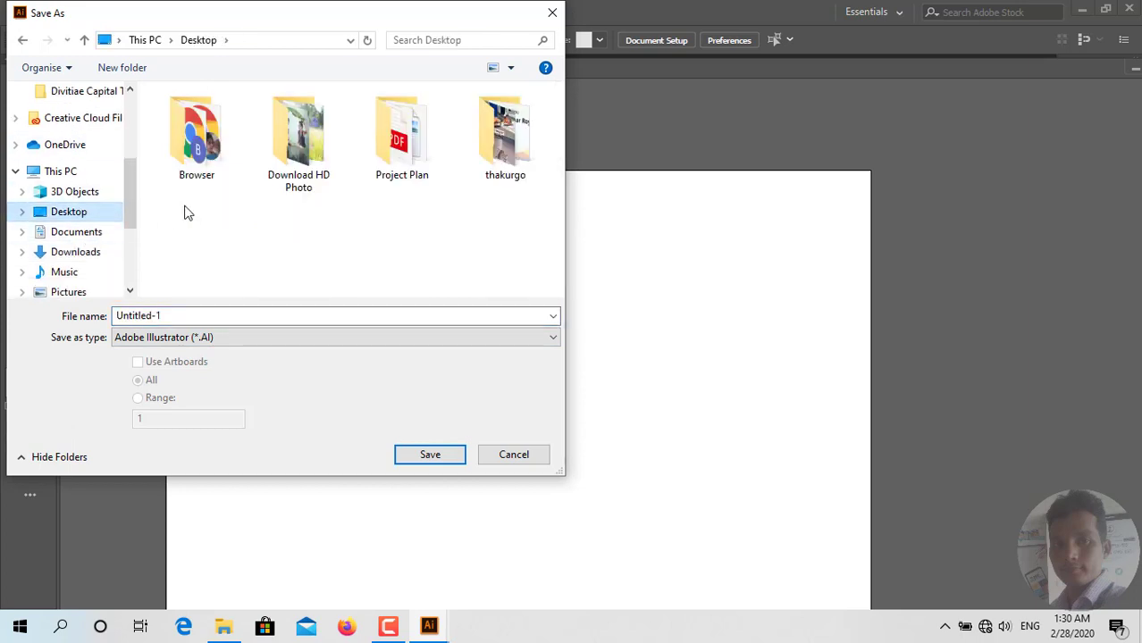
left_click(238, 313)
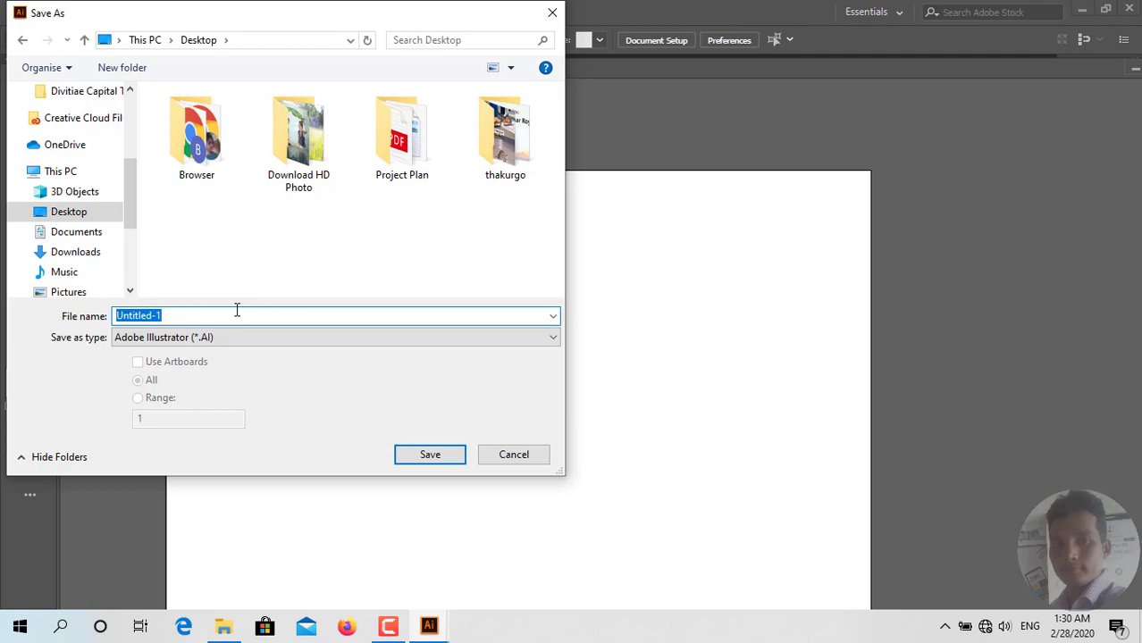
type("Class 2")
left_click(431, 456)
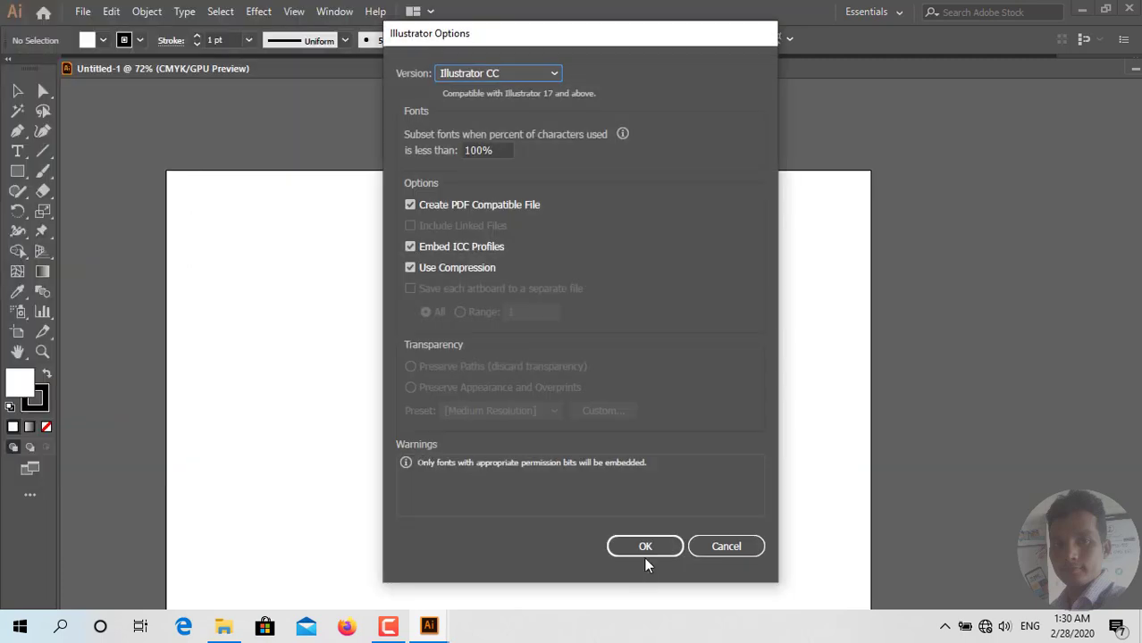
Step: Keep Illustrator CC as the version in Illustrator Options and confirm
left_click(536, 80)
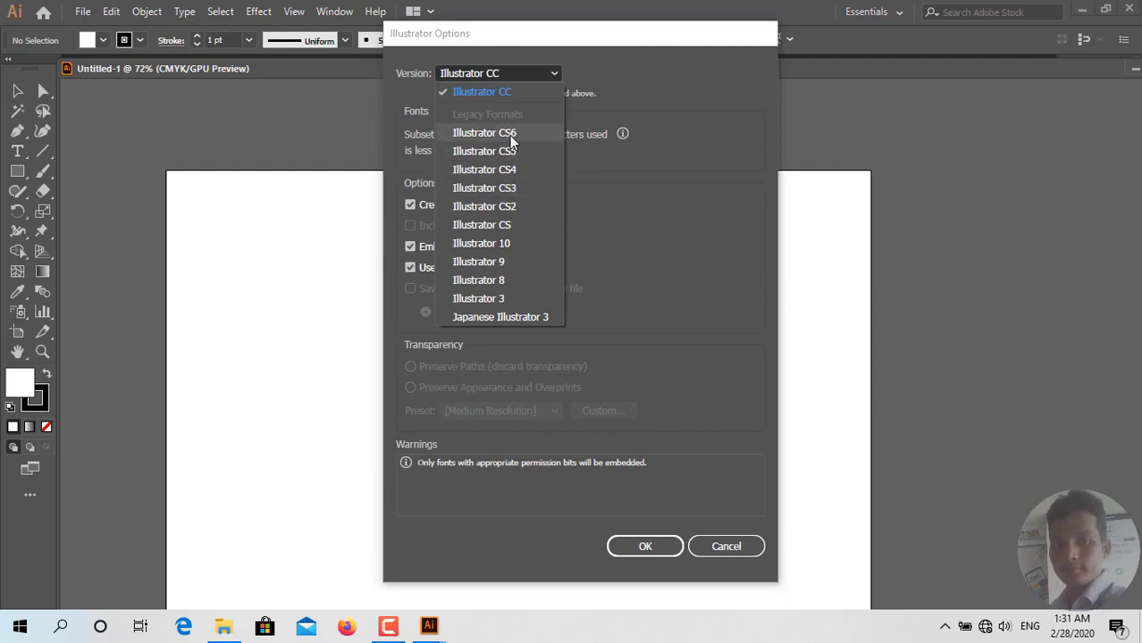
left_click(523, 85)
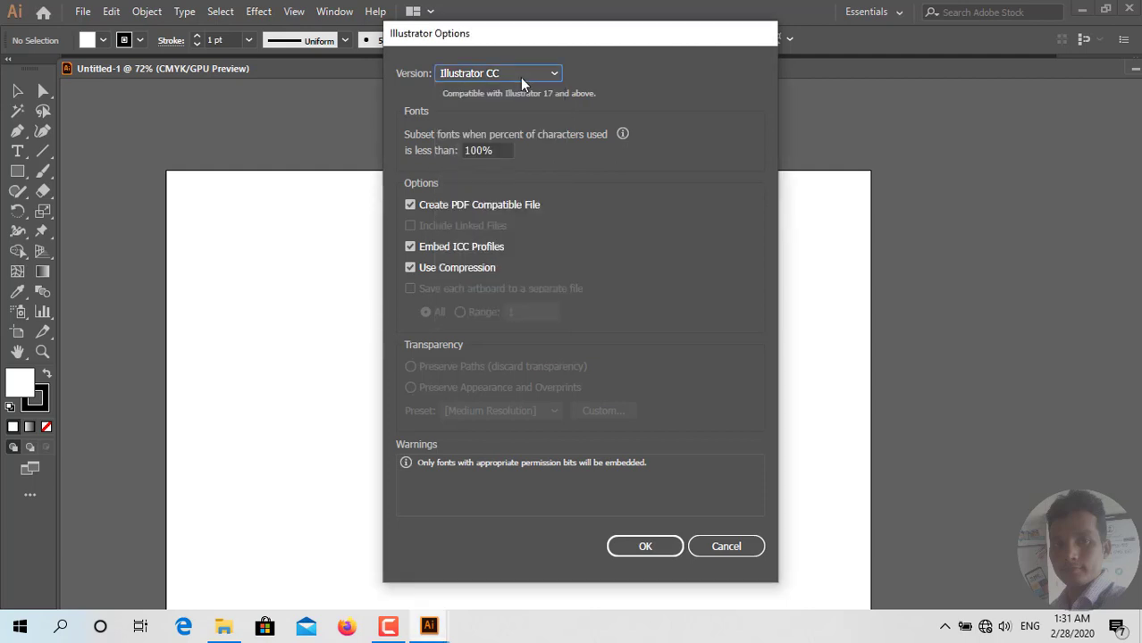
left_click(524, 83)
left_click(658, 547)
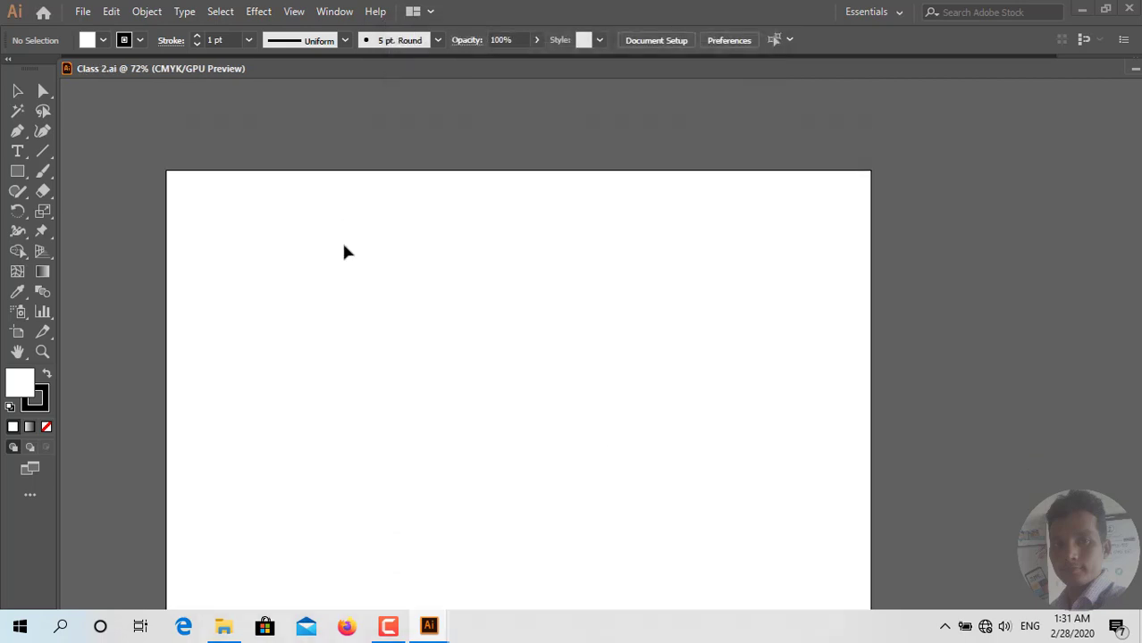
scroll(347, 252, "down", 2)
scroll(344, 250, "up", 1)
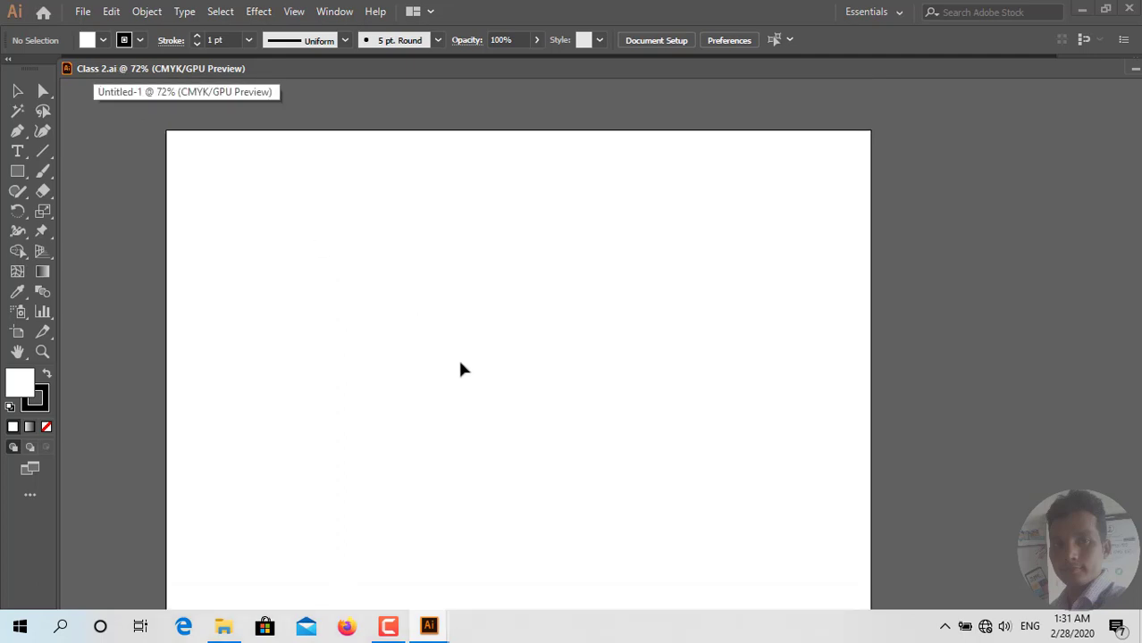
scroll(460, 366, "down", 1)
scroll(461, 366, "up", 1)
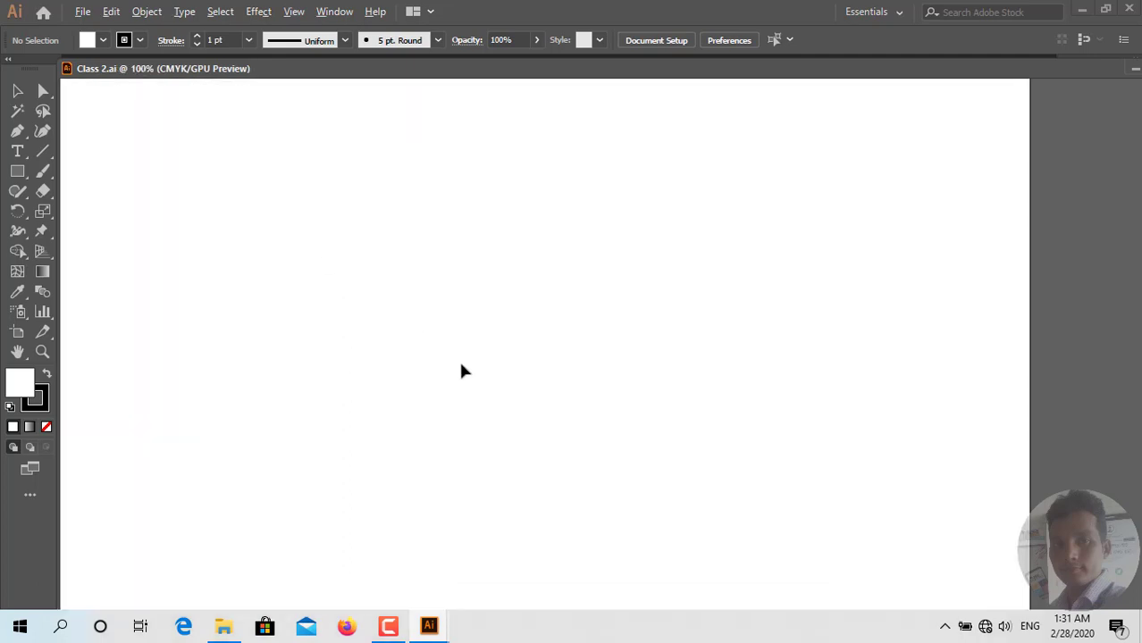
scroll(461, 366, "down", 2)
scroll(461, 366, "up", 1)
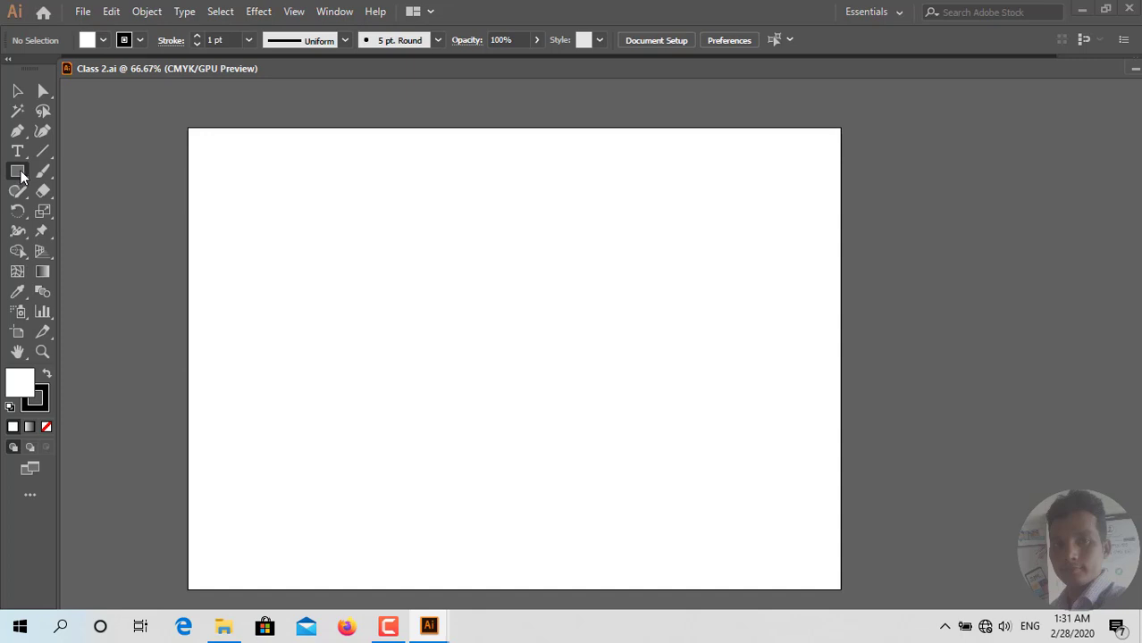
left_click(421, 221)
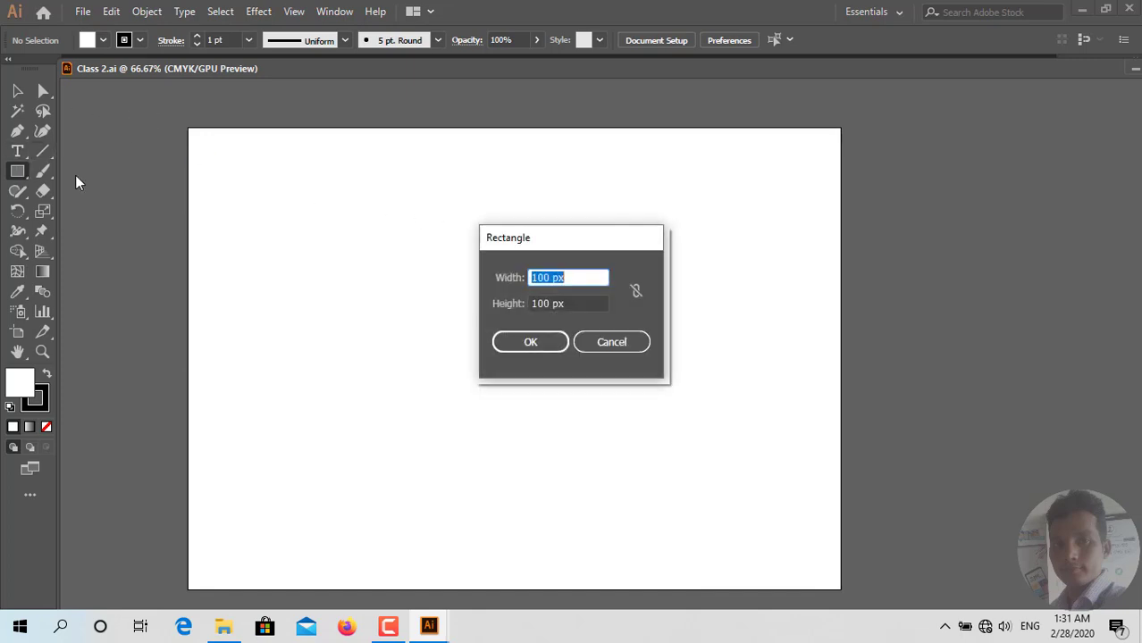
left_click(613, 345)
Step: Draw a rectangle near the artboard's upper left with the Rectangle tool
left_click(16, 91)
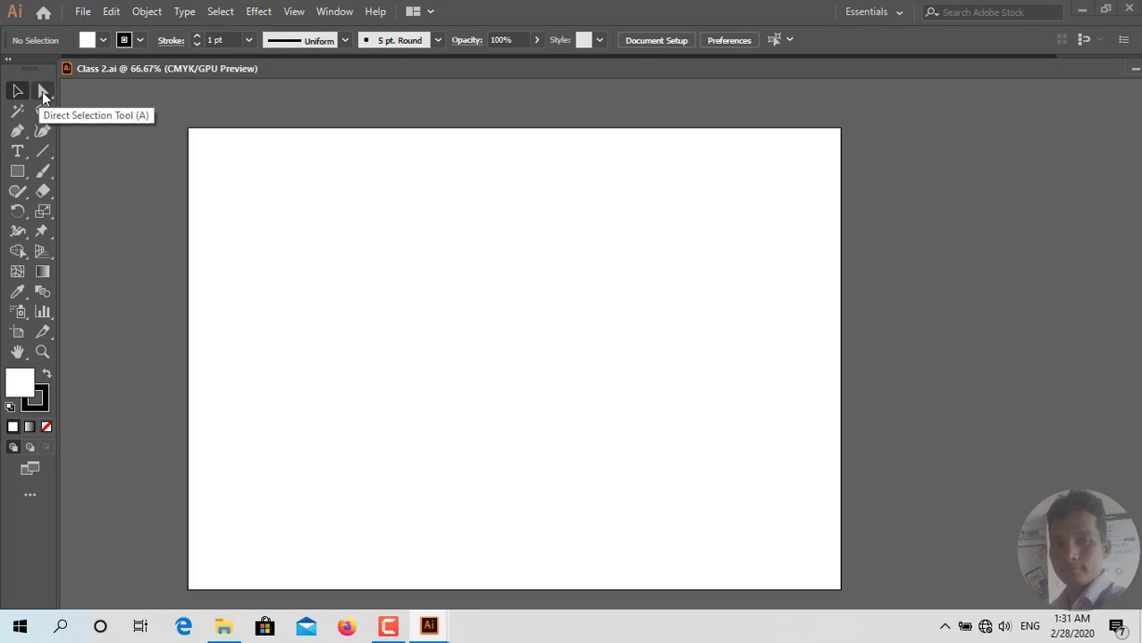
left_click(17, 171)
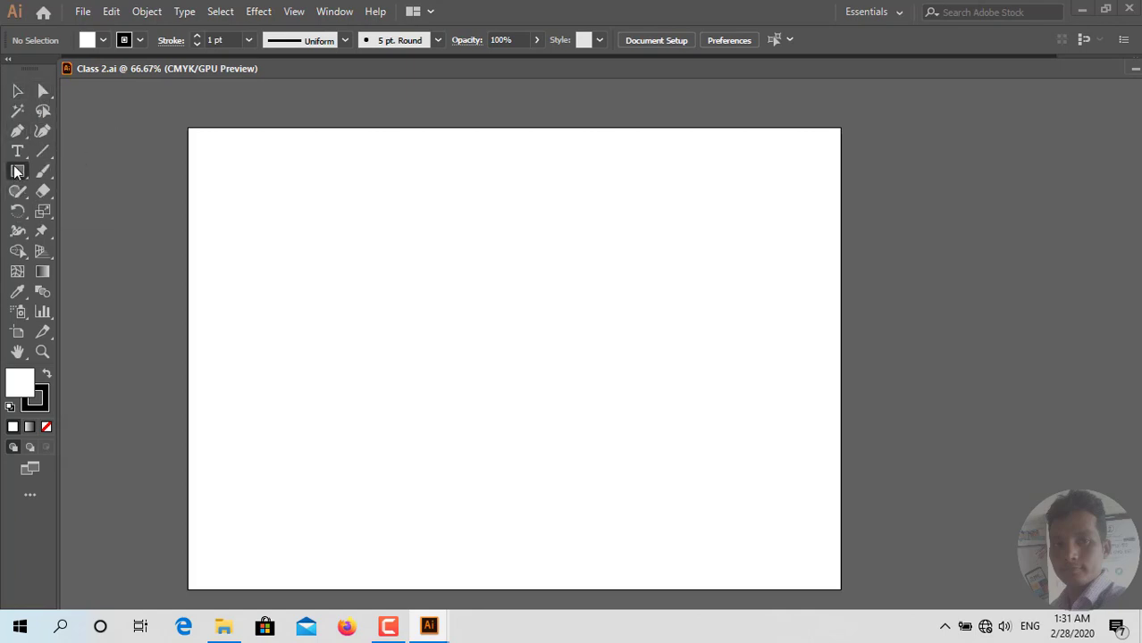
left_click_drag(252, 205, 426, 297)
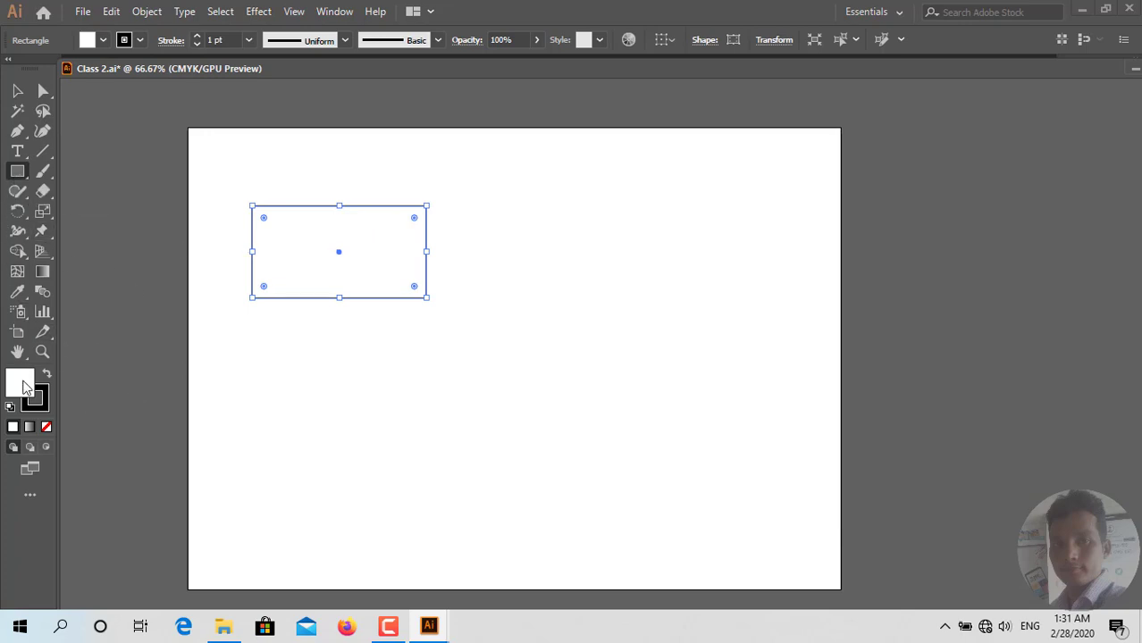
Step: Try magenta and red fills, then fill the rectangle with reddish-brown #825151
left_click(102, 41)
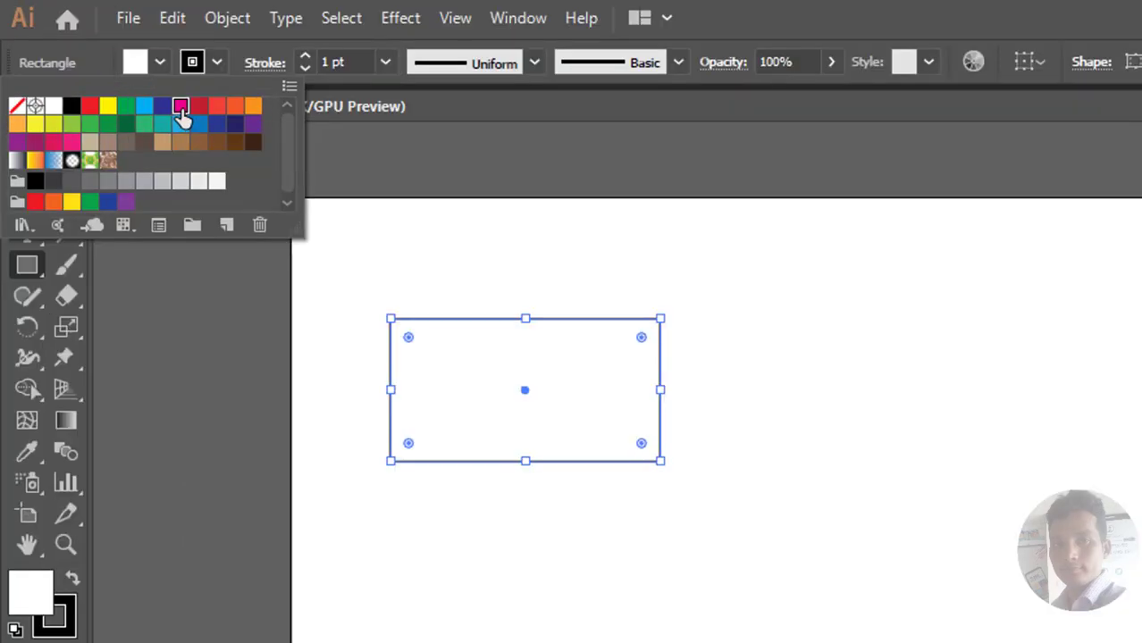
left_click(116, 70)
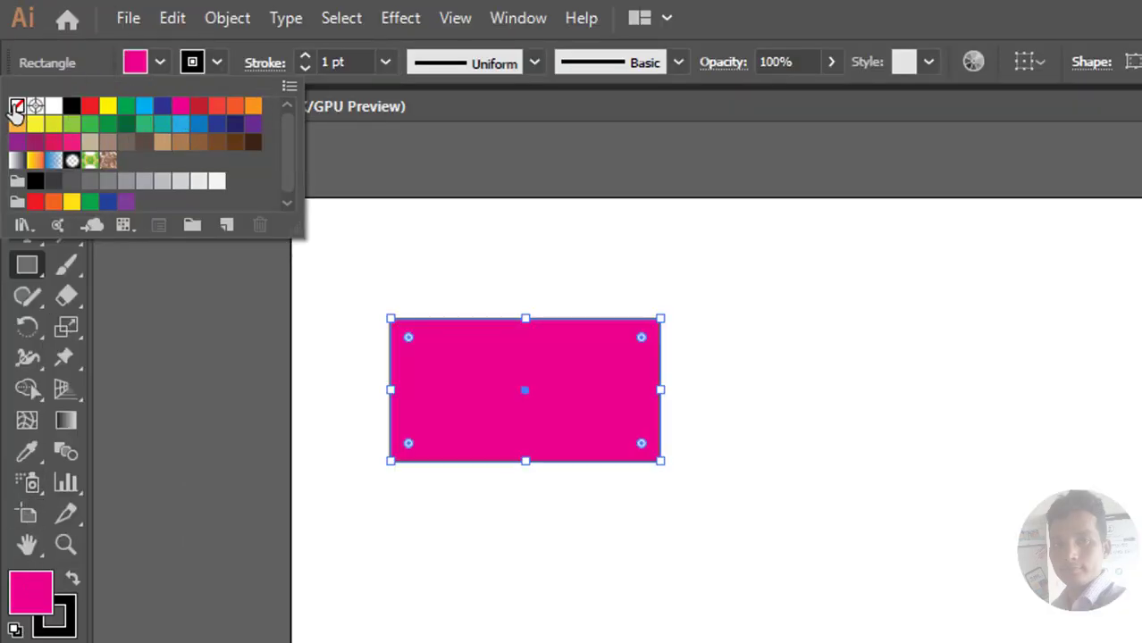
left_click(16, 107)
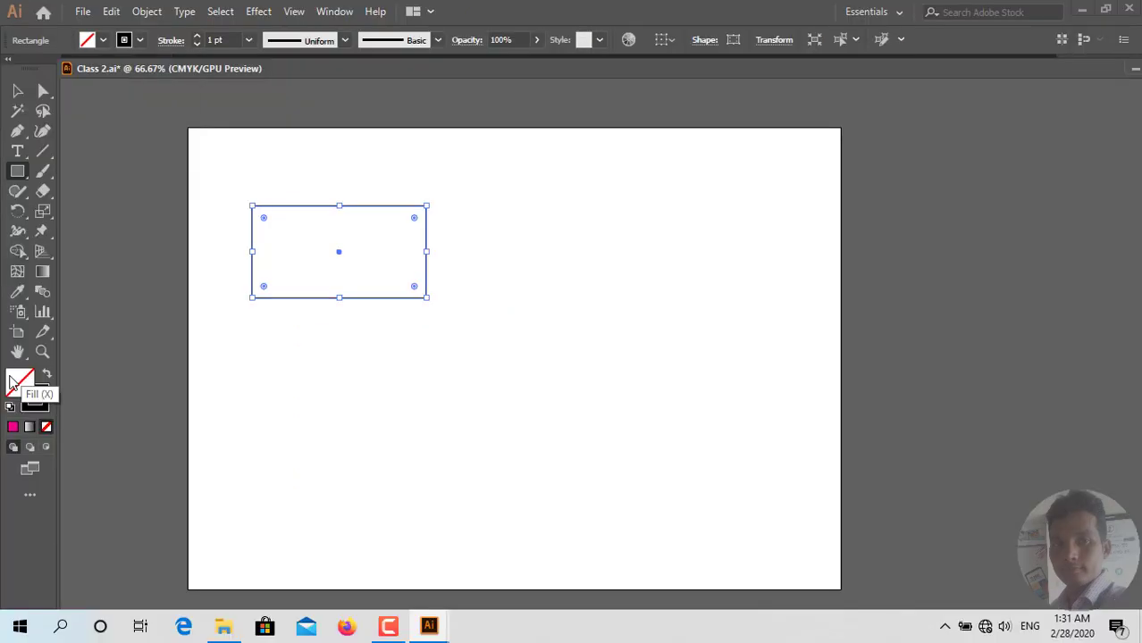
double_click(19, 383)
left_click(745, 209)
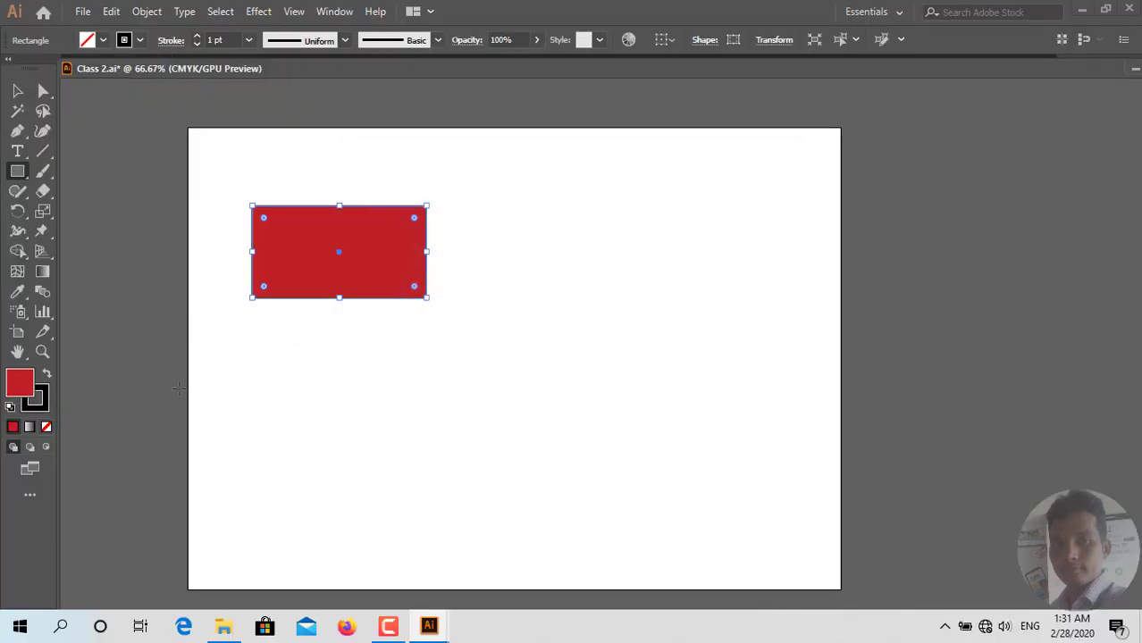
left_click(47, 427)
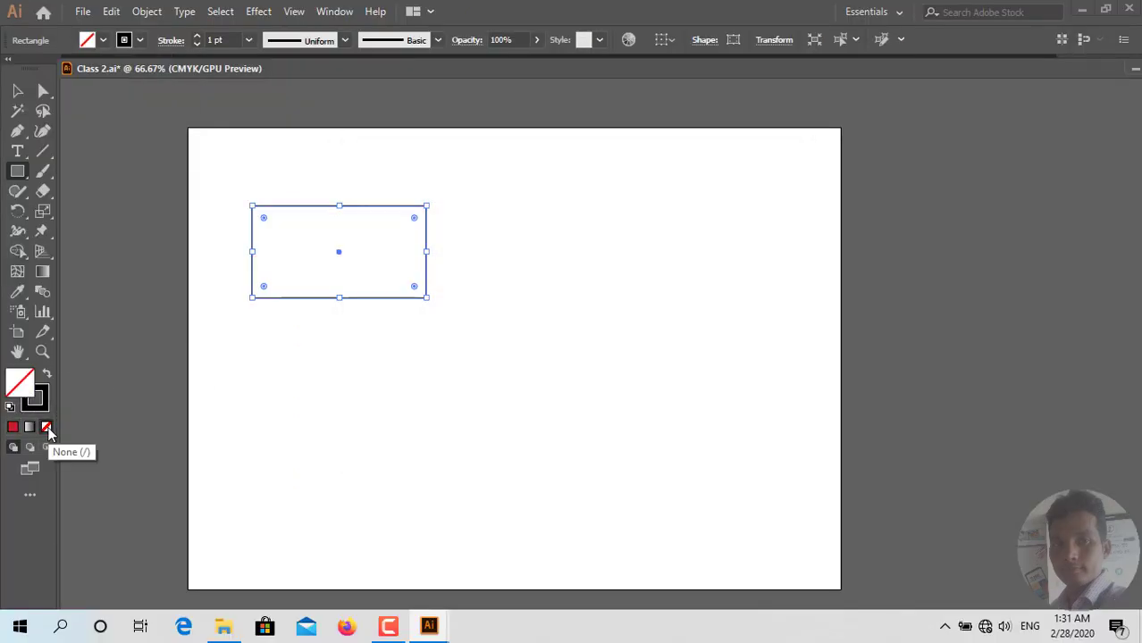
double_click(27, 382)
left_click(433, 303)
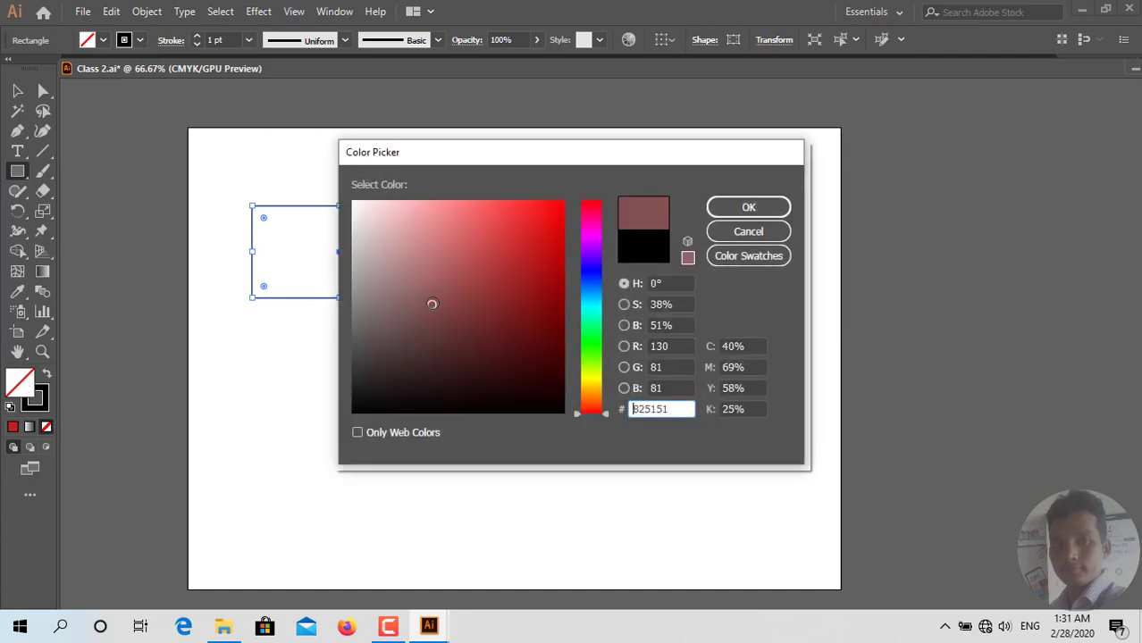
left_click(770, 212)
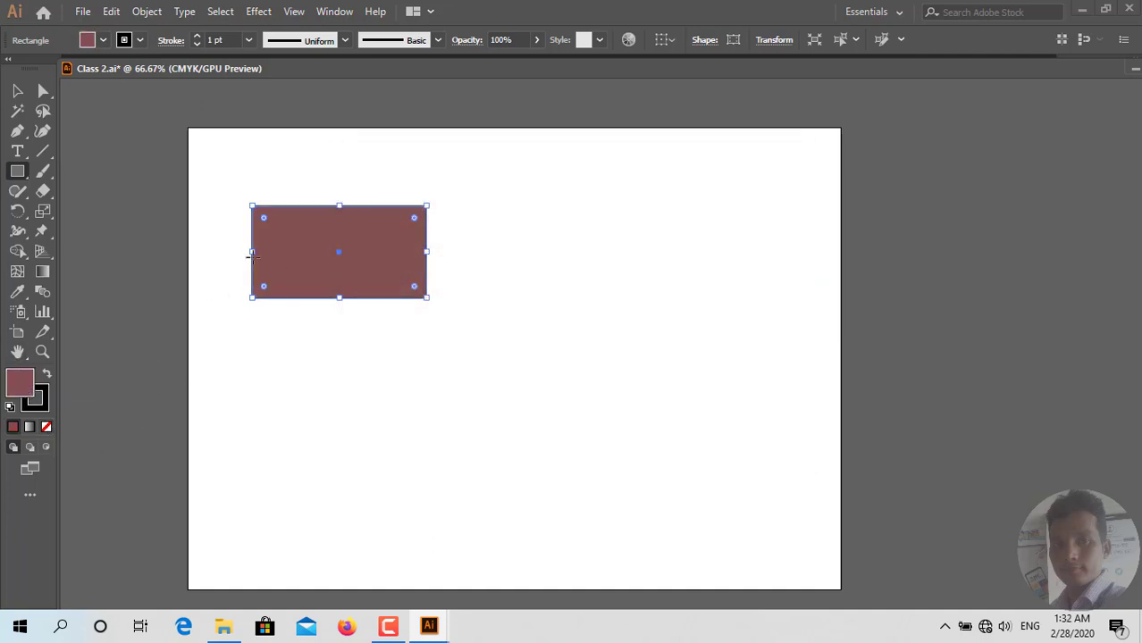
Step: Raise the rectangle's black stroke weight to 18 pt
left_click(36, 409)
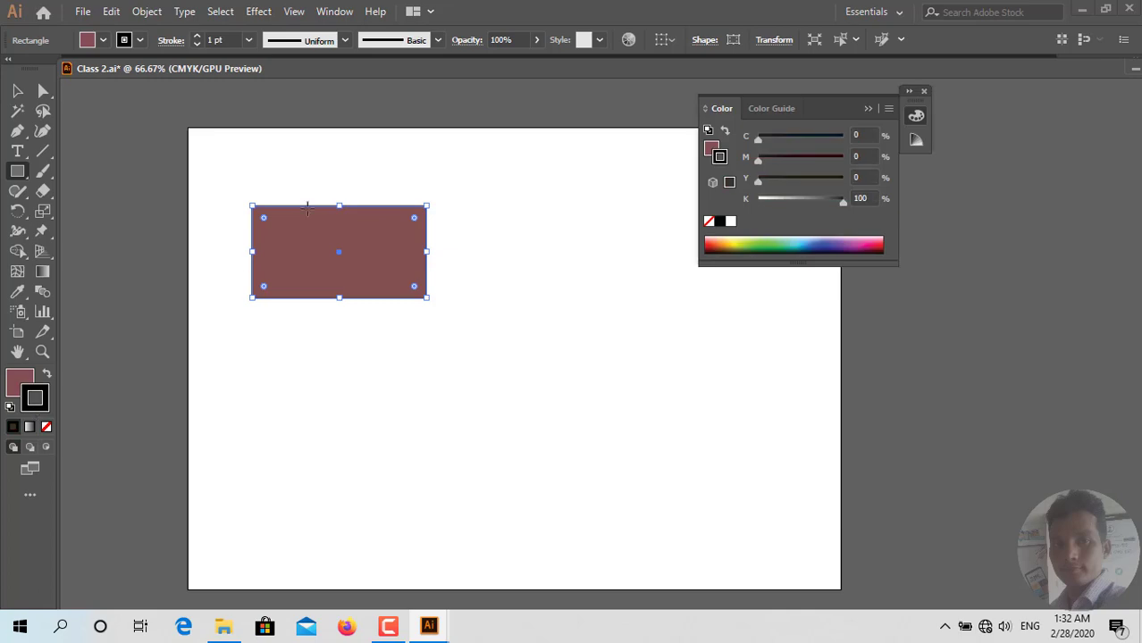
left_click(625, 99)
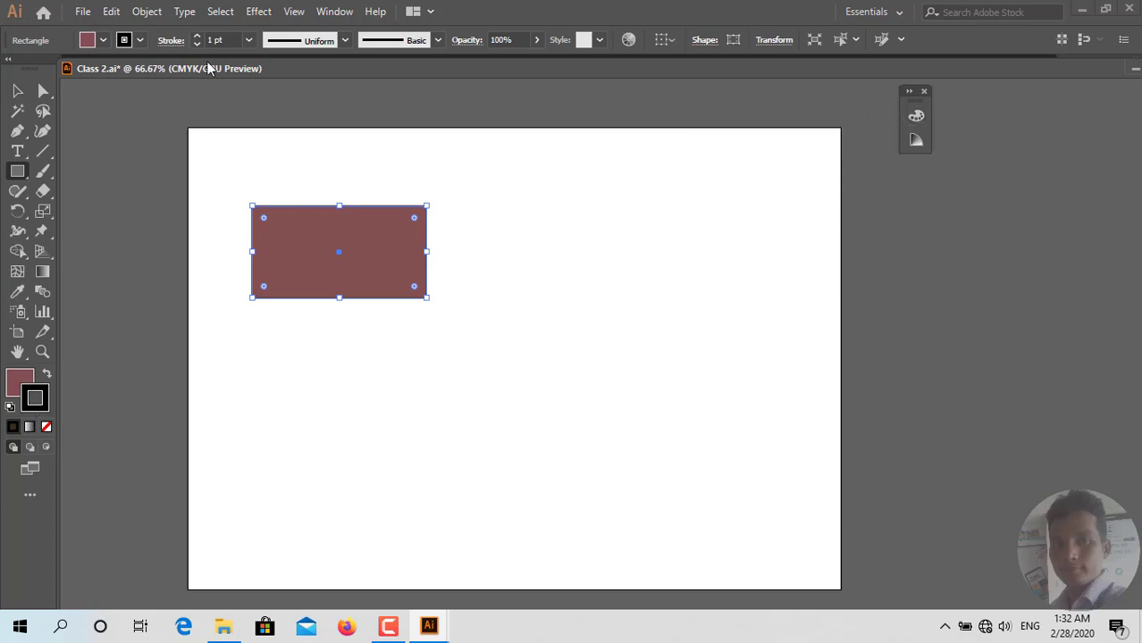
left_click(344, 64)
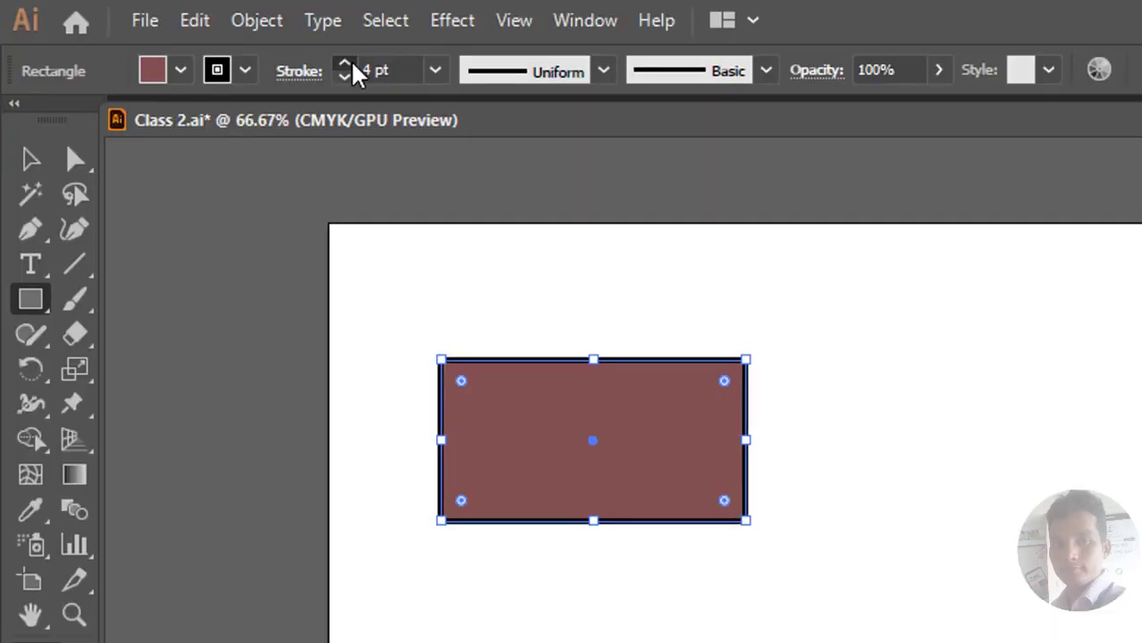
left_click(344, 65)
left_click(346, 64)
left_click(346, 64)
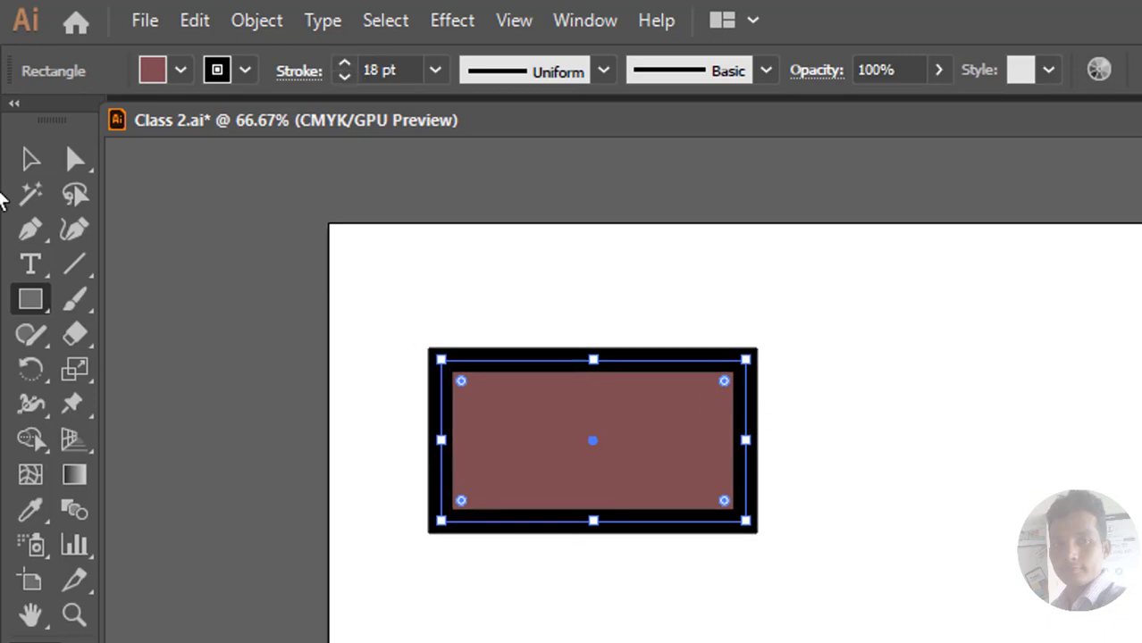
Step: Move the brown rectangle nearer the artboard's centre and reselect it
left_click(31, 159)
left_click_drag(684, 376, 904, 456)
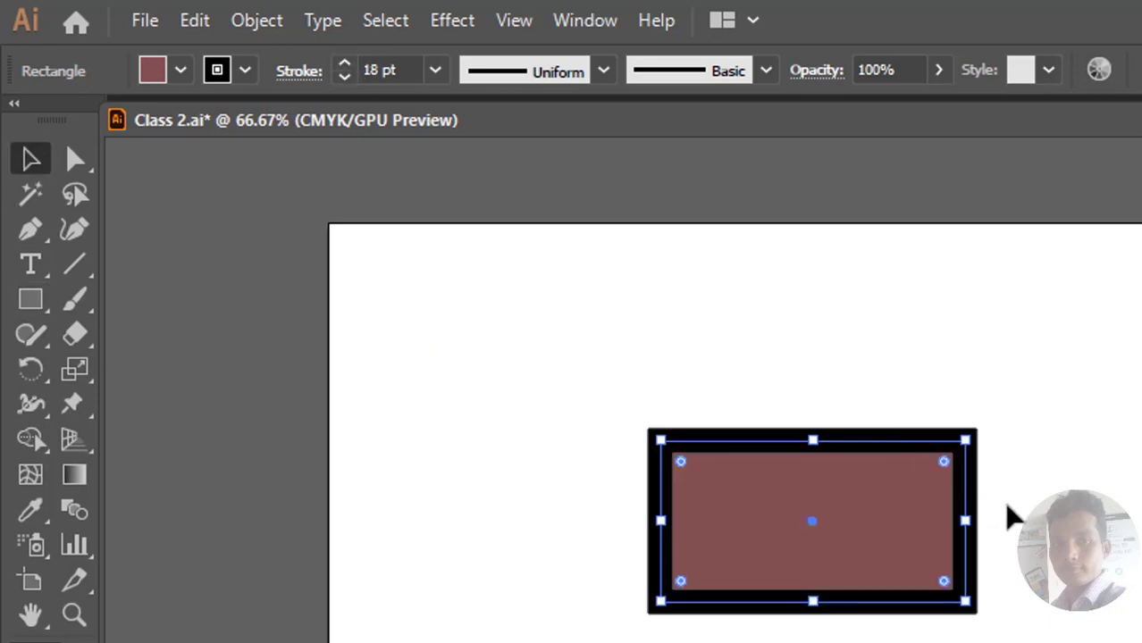
left_click(1010, 517)
left_click(775, 515)
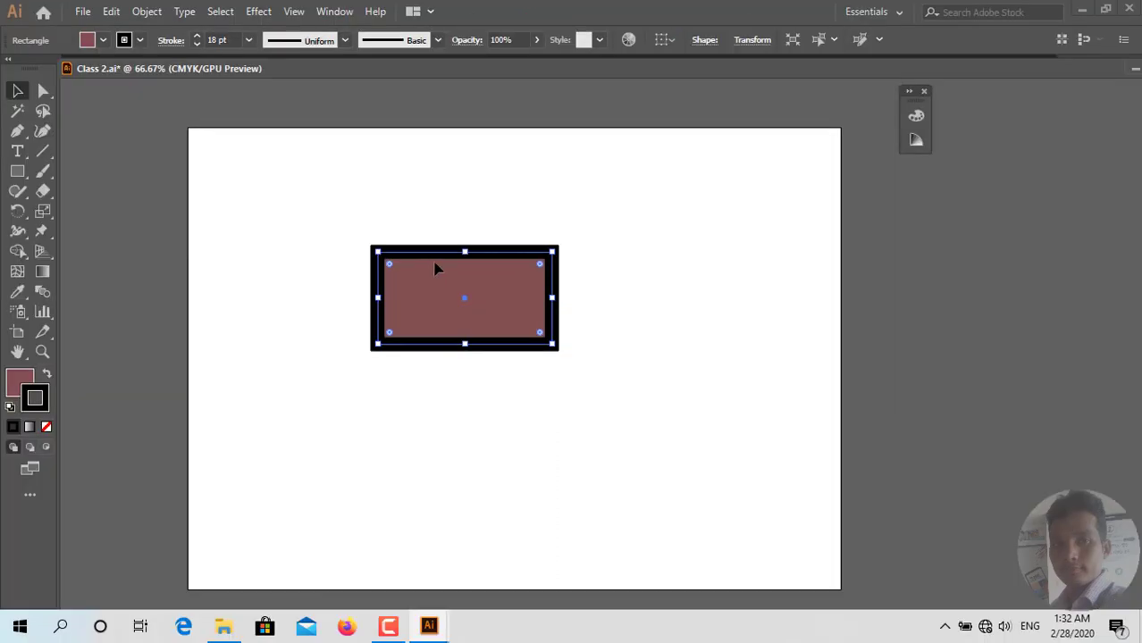
left_click_drag(435, 268, 364, 303)
left_click(622, 328)
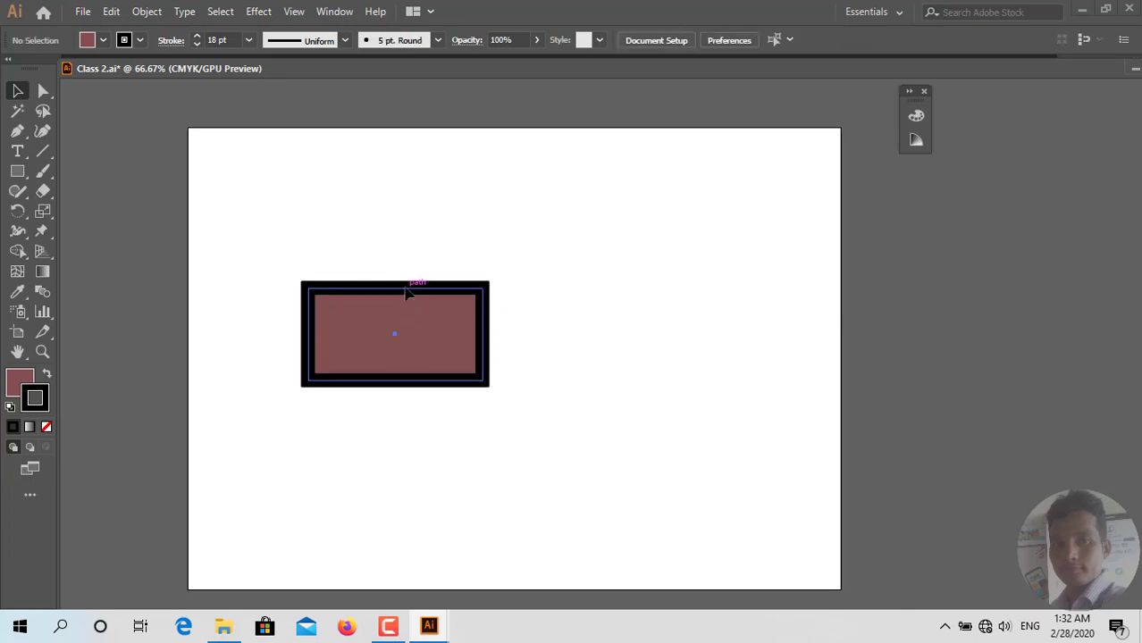
left_click(406, 293)
left_click(613, 345)
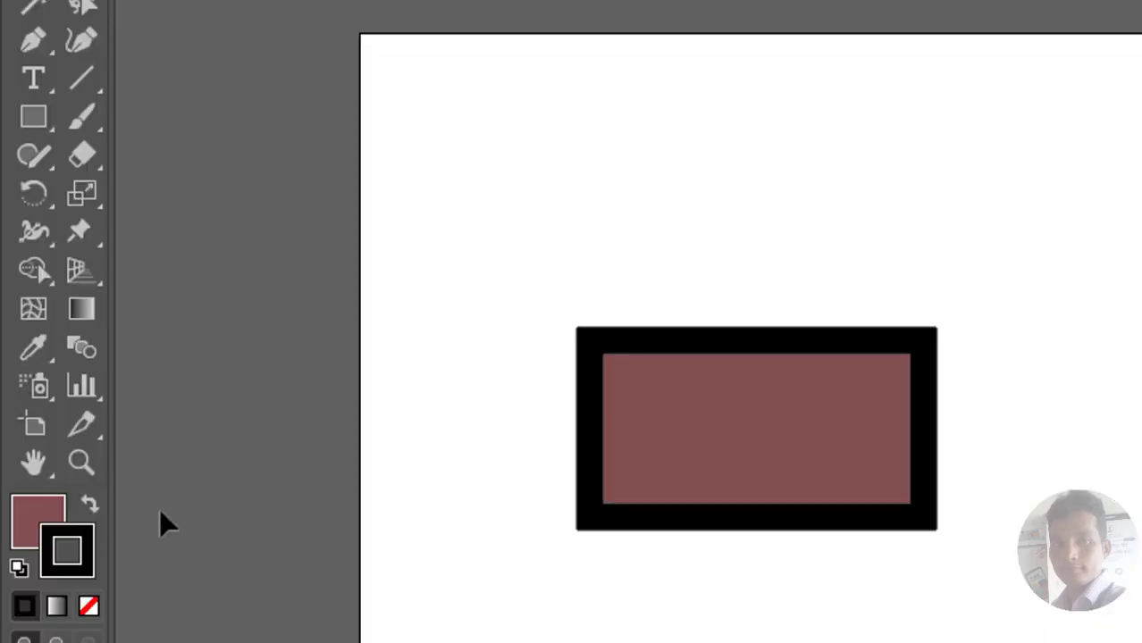
left_click(929, 376)
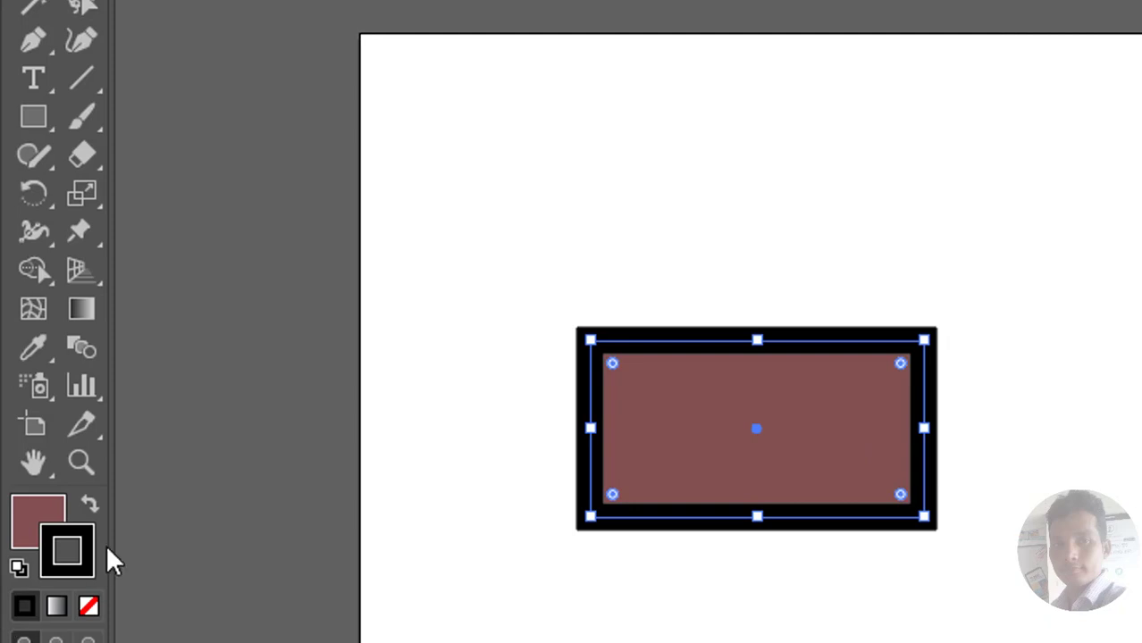
Step: Reset the rectangle to white fill and black stroke, move it off the artboard, and enlarge it
left_click(20, 569)
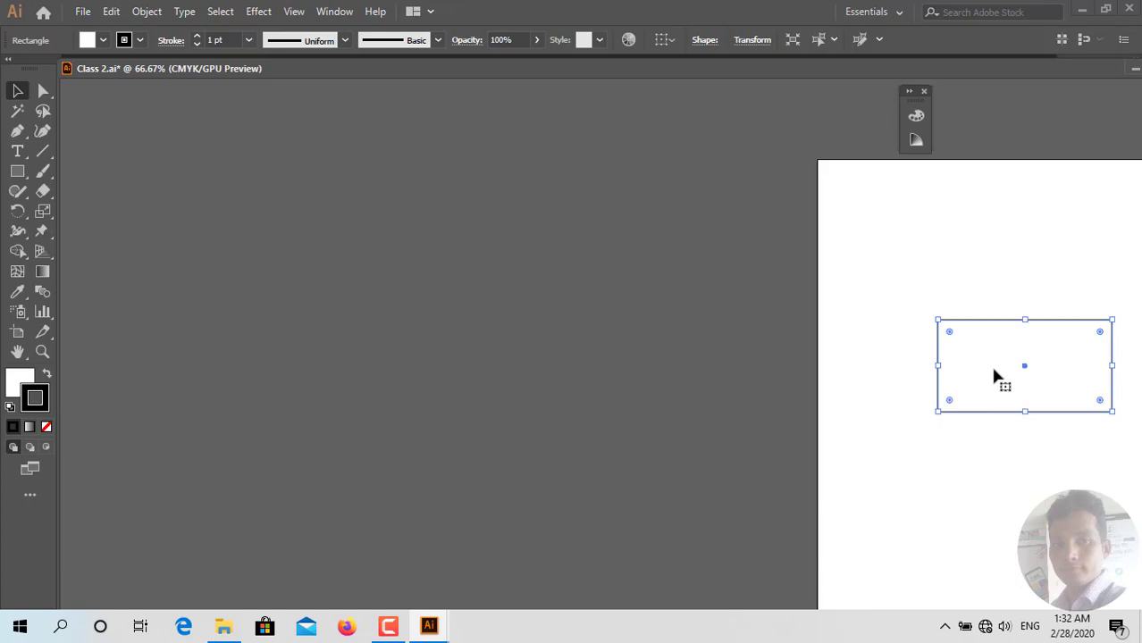
mouse_move(990, 363)
left_mouse_down()
mouse_move(303, 373)
mouse_move(430, 334)
left_mouse_up()
left_click(534, 382)
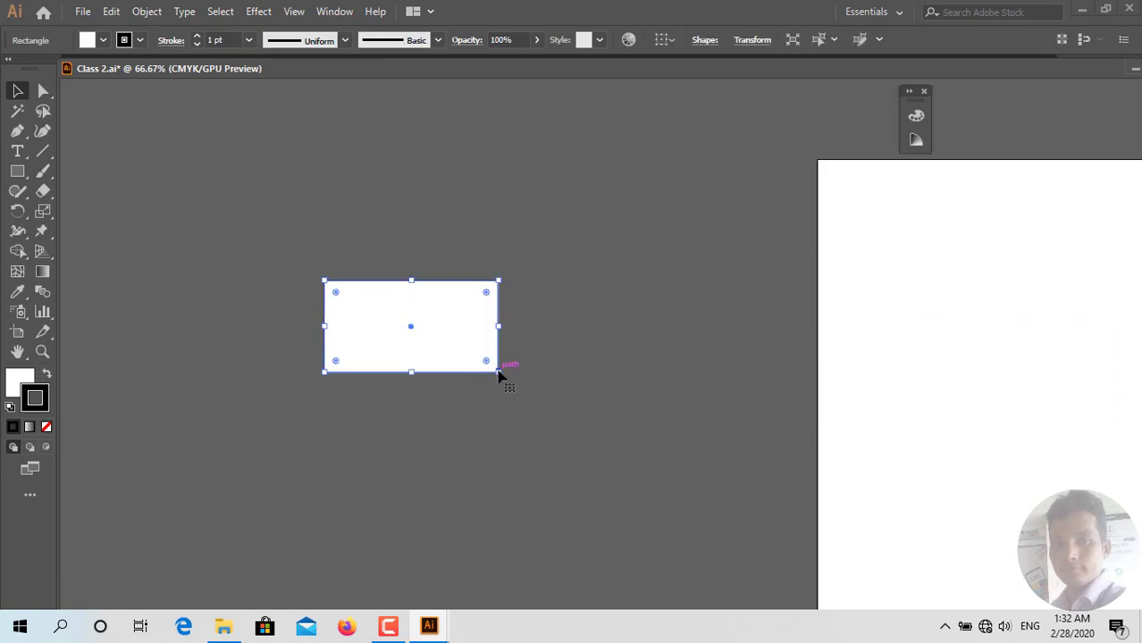
left_click_drag(498, 374, 585, 454)
left_click(641, 437)
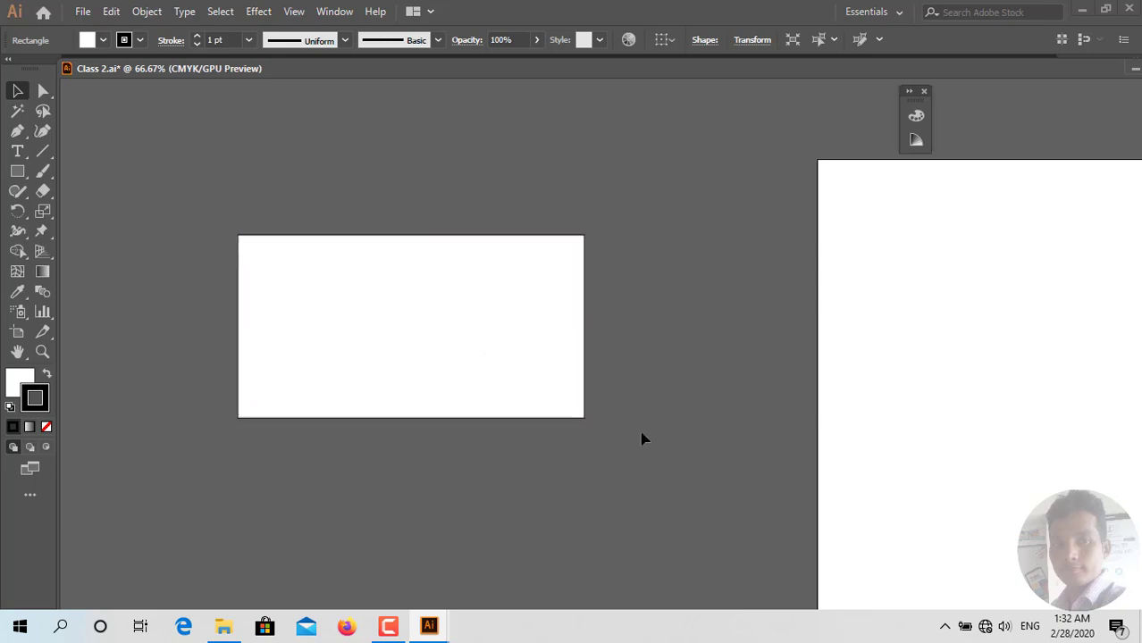
Step: Fine-tune the white rectangle's position beside the artboard
scroll(599, 427, "down", 3)
scroll(597, 432, "up", 2)
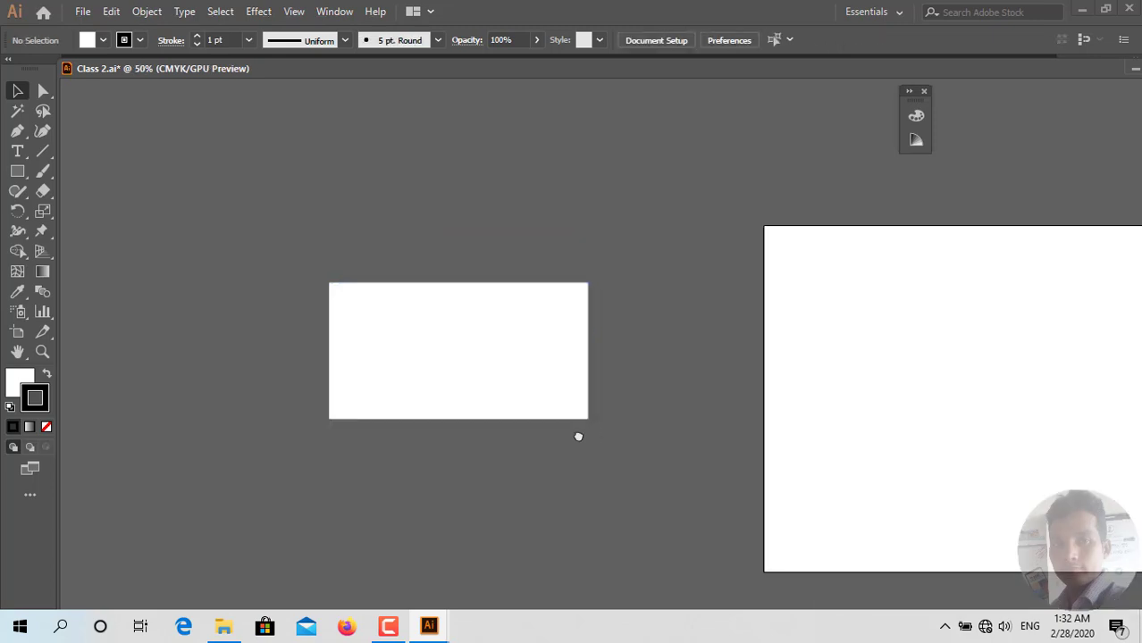
left_click_drag(578, 435, 359, 390)
left_click_drag(272, 349, 392, 346)
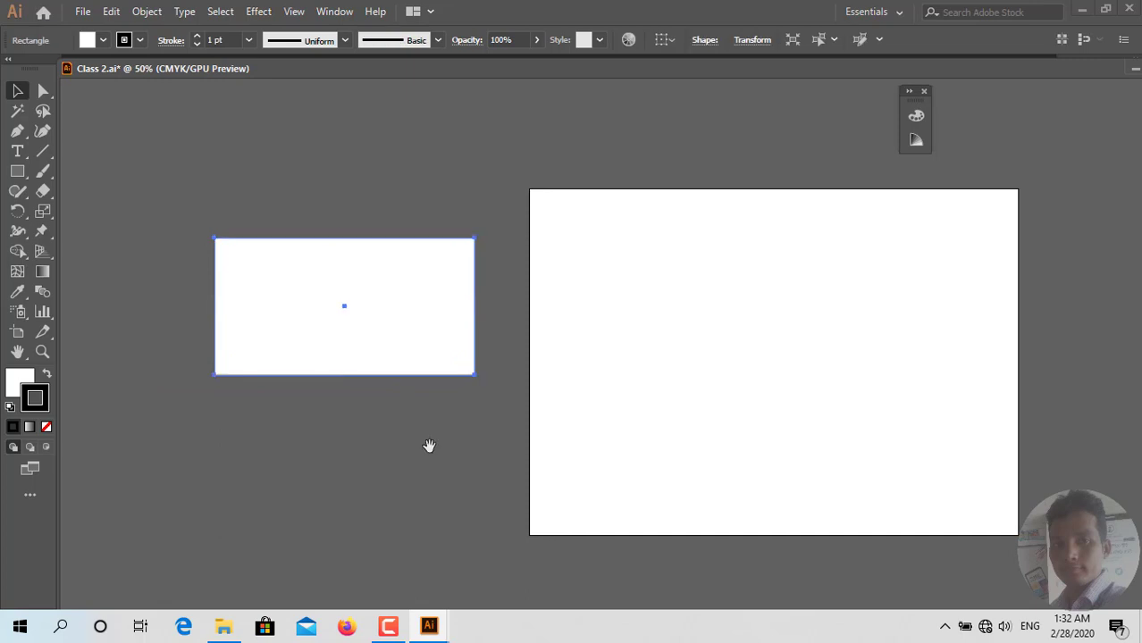
left_click_drag(429, 445, 398, 448)
mouse_move(290, 317)
left_mouse_down()
mouse_move(377, 376)
mouse_move(356, 327)
left_mouse_up()
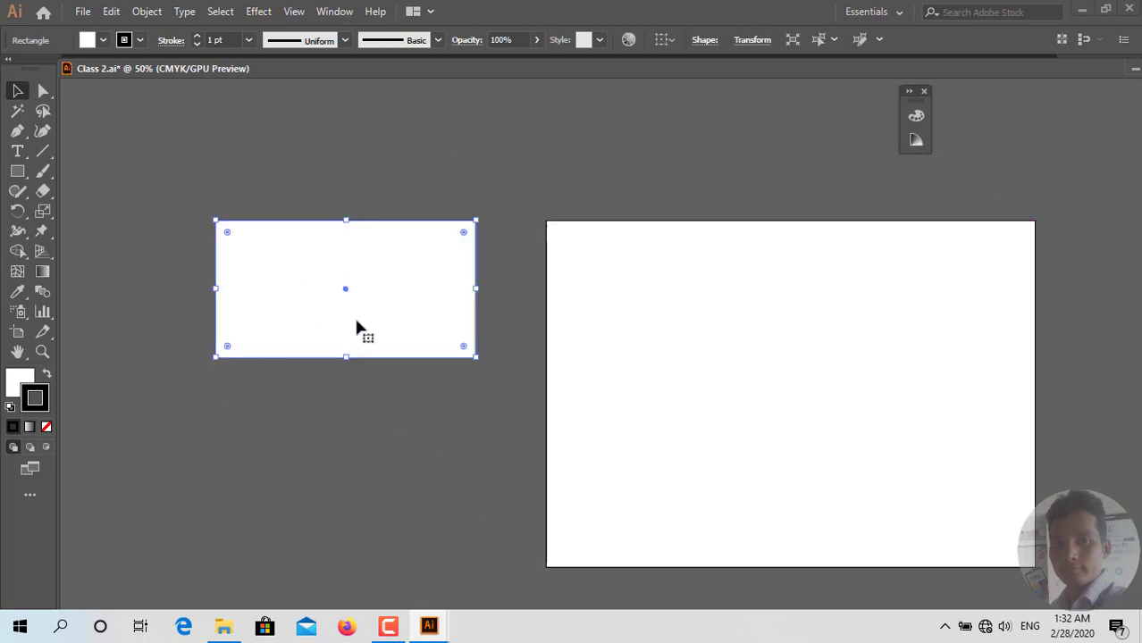
left_click(407, 451)
Step: Alt-drag a duplicate of the white rectangle directly below it
scroll(407, 451, "down", 2)
scroll(408, 451, "up", 2)
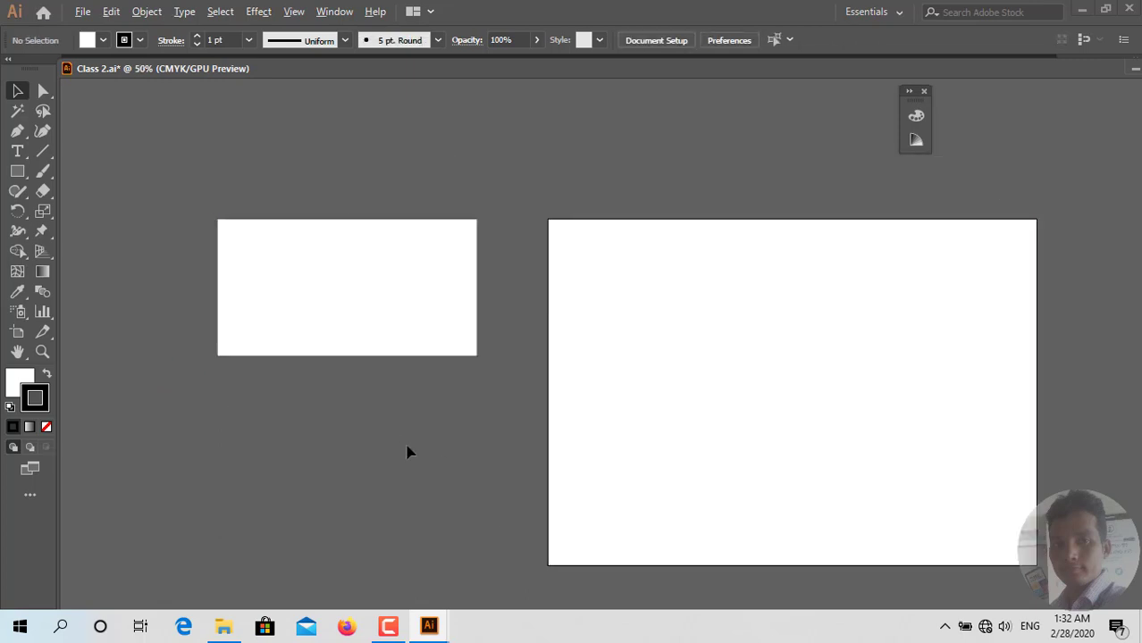
scroll(407, 451, "down", 1)
scroll(407, 451, "up", 1)
scroll(408, 451, "down", 1)
scroll(407, 451, "up", 1)
mouse_move(398, 458)
left_mouse_down()
mouse_move(308, 416)
mouse_move(336, 457)
left_mouse_up()
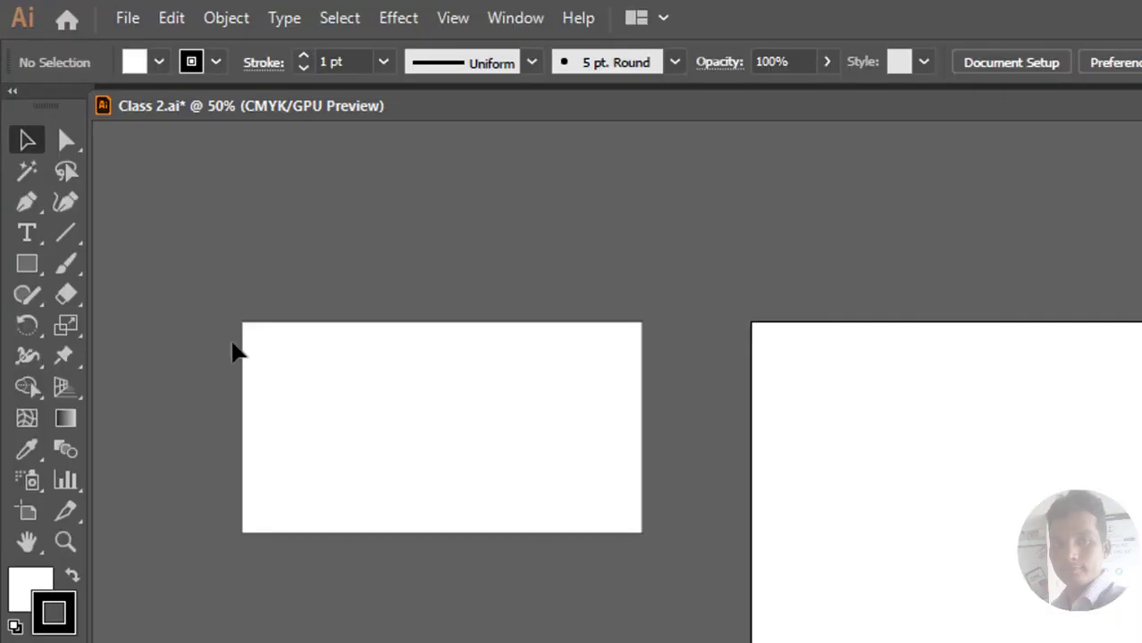
left_click(241, 285)
left_click_drag(233, 287, 240, 446)
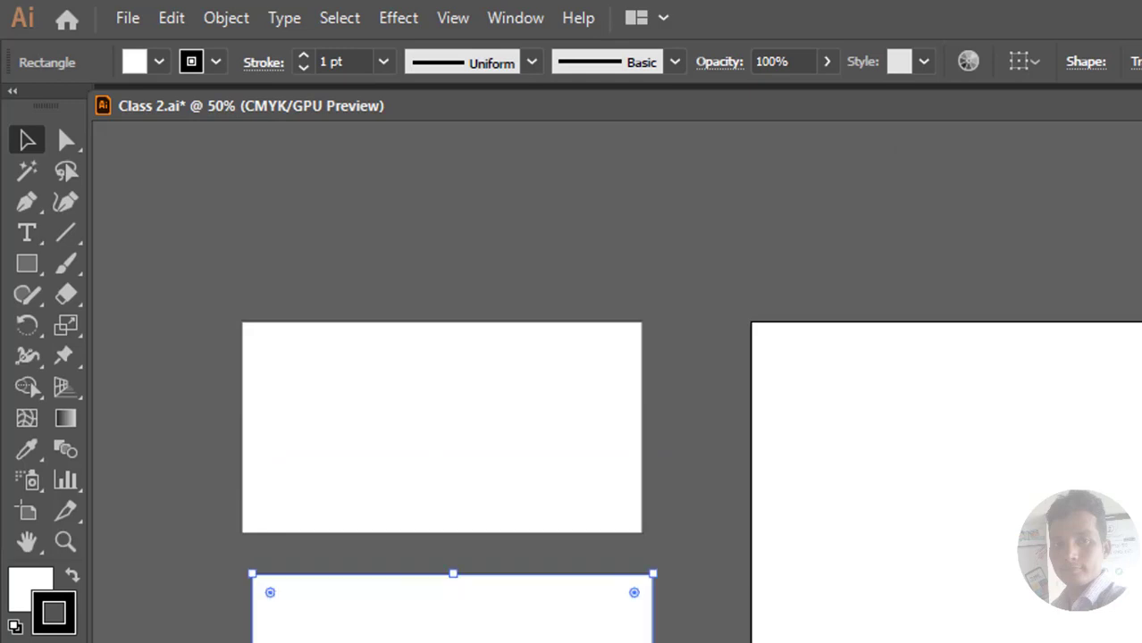
Step: Select the upper rectangle's anchors, round its corners into a pill, then undo
left_click(318, 477)
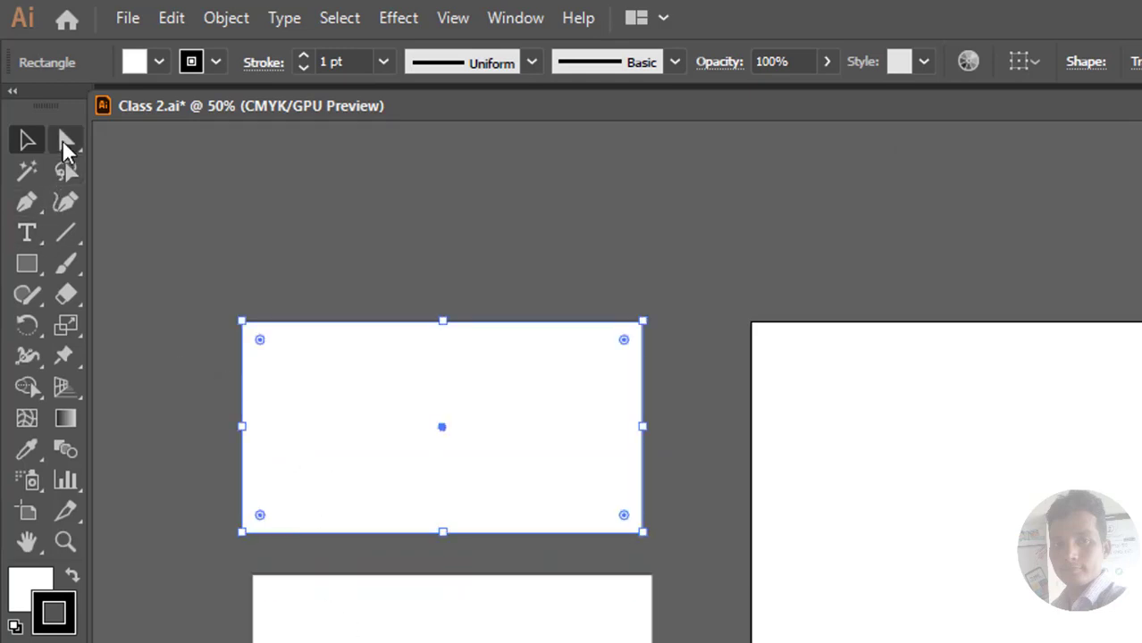
left_click(66, 142)
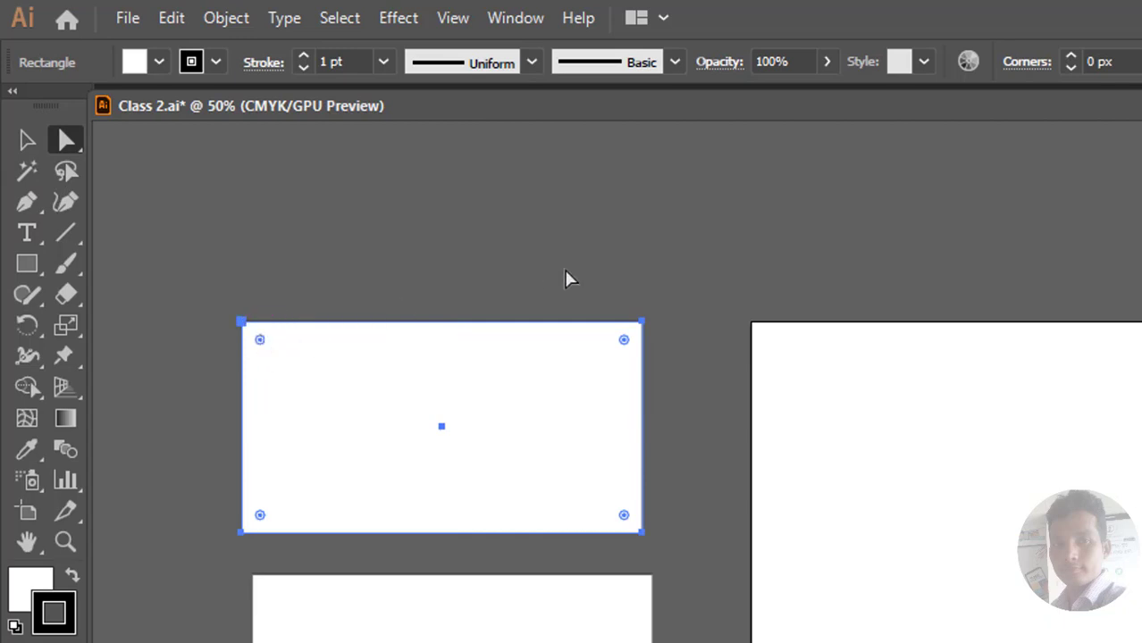
left_click_drag(679, 263, 402, 442)
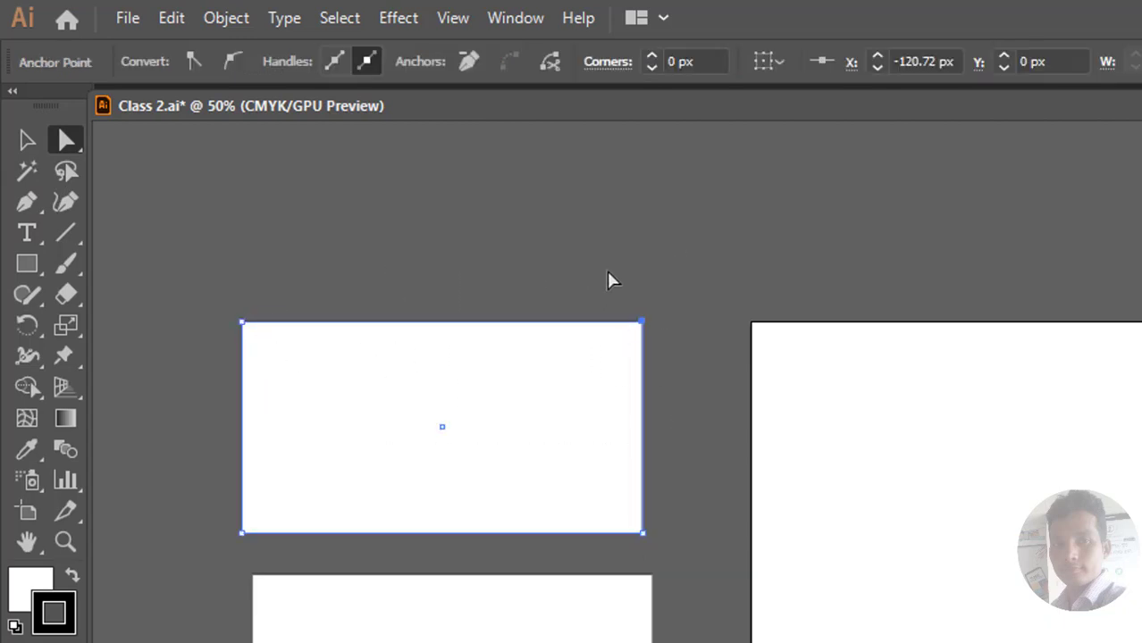
left_click_drag(608, 281, 197, 498)
mouse_move(505, 242)
left_mouse_down()
mouse_move(750, 324)
mouse_move(259, 536)
left_mouse_up()
left_click(764, 306)
left_click_drag(213, 252, 757, 541)
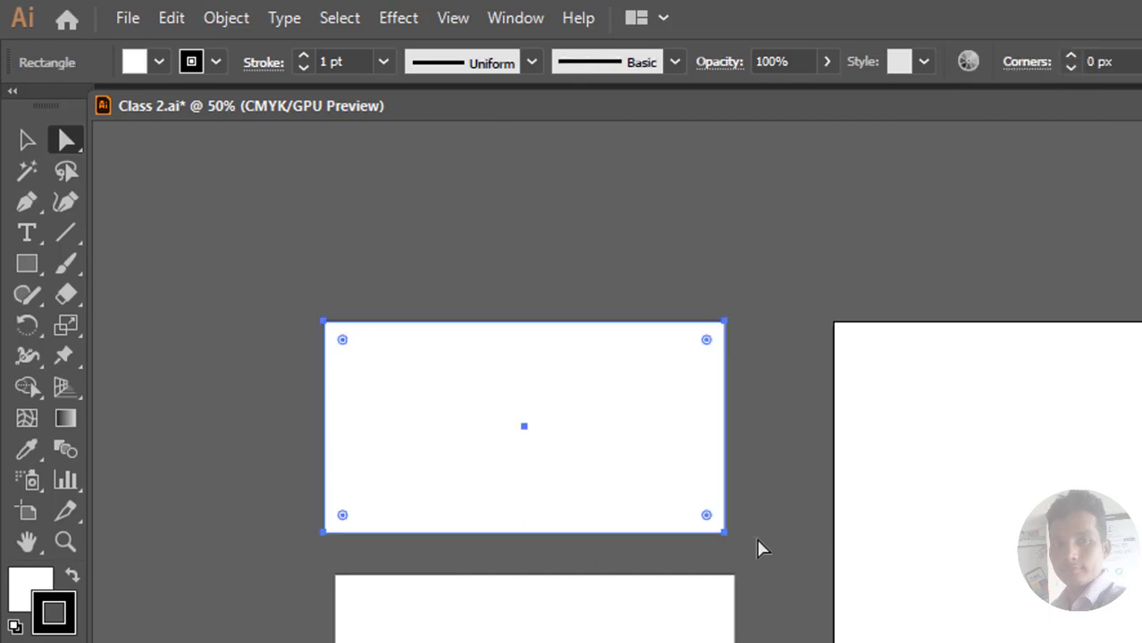
left_click_drag(342, 514, 383, 385)
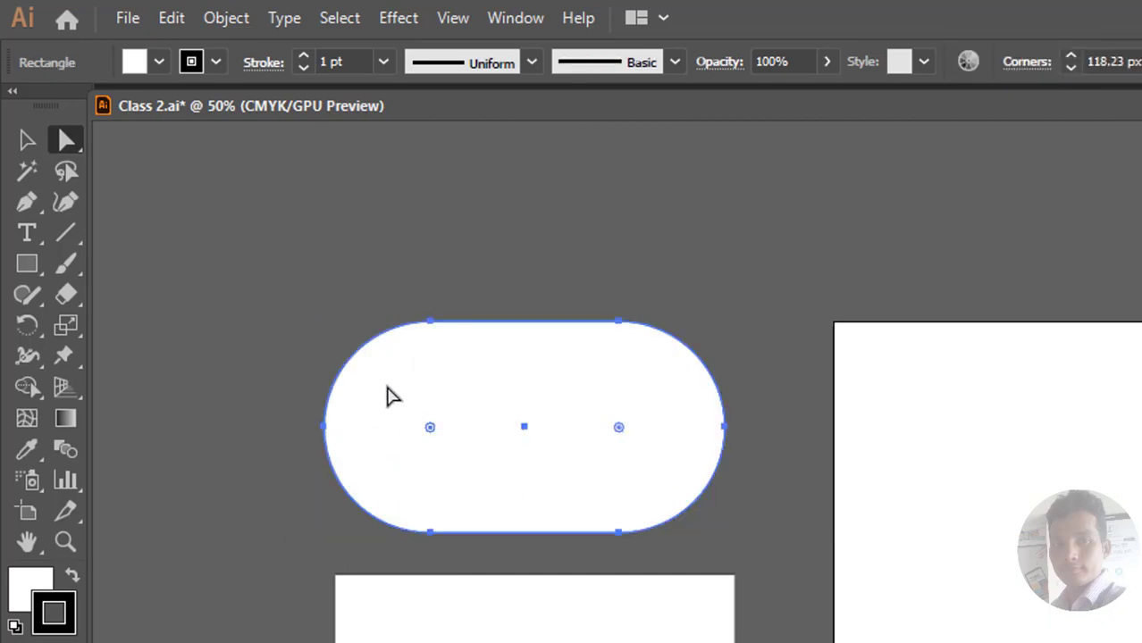
key("ctrl+z")
left_click(645, 291)
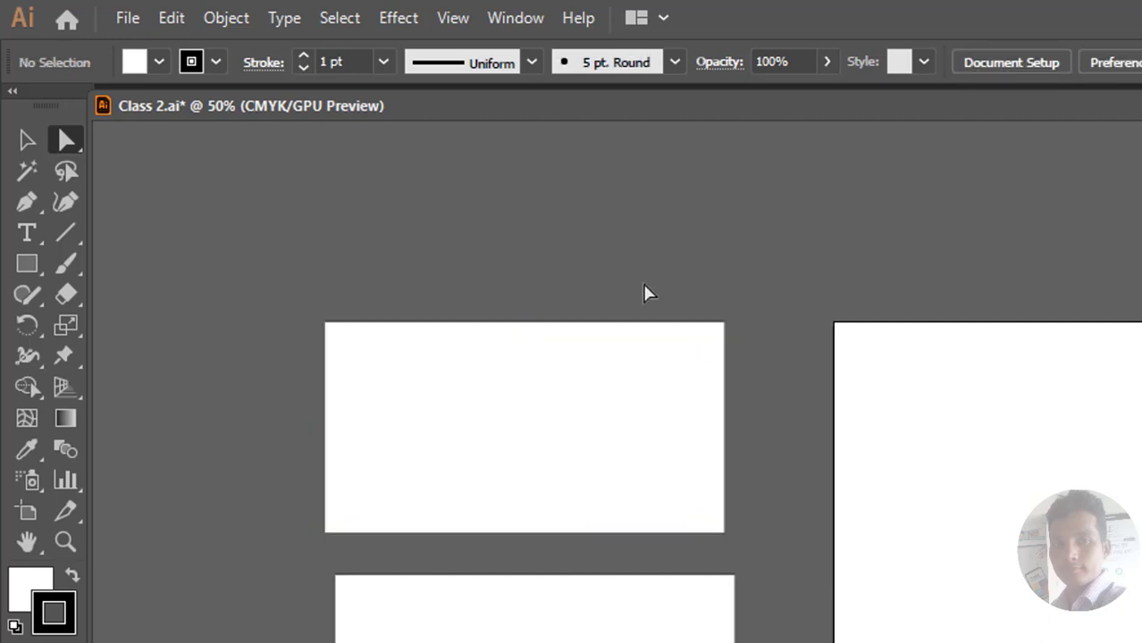
Step: Drag the corner anchors into a slanted quadrilateral, then delete it
left_click(733, 377)
left_click(724, 322)
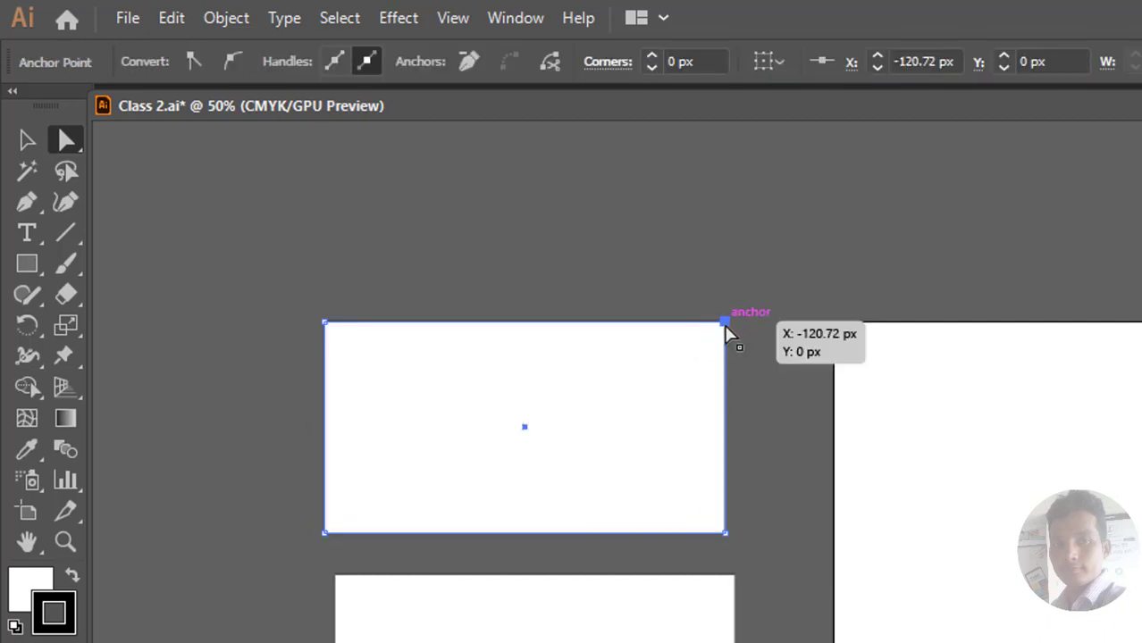
left_click_drag(726, 333, 440, 236)
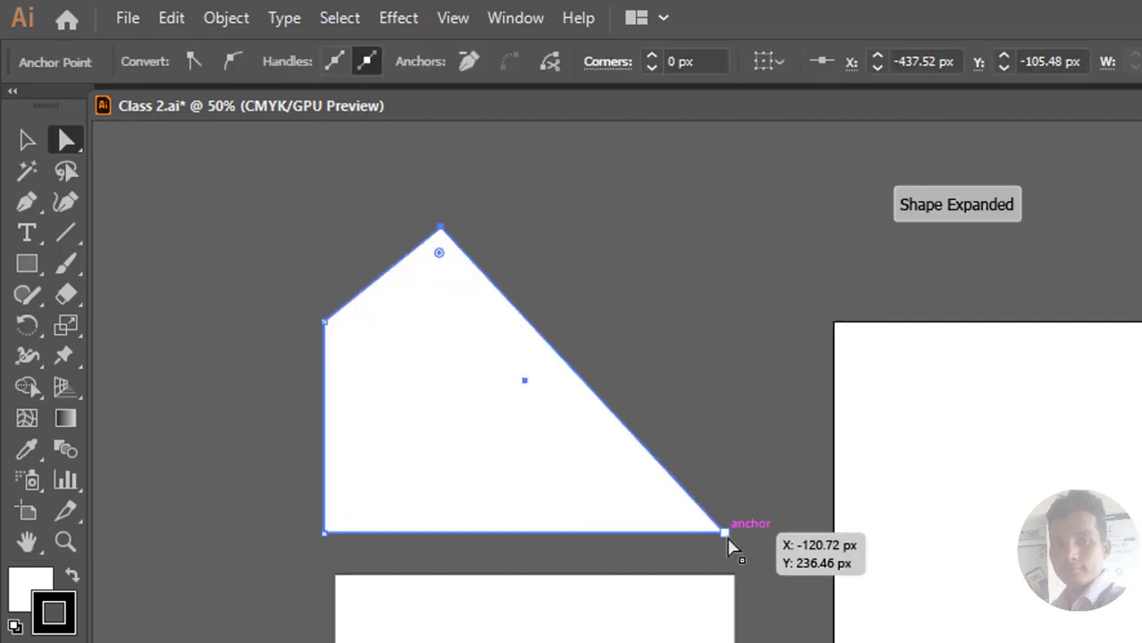
left_click_drag(725, 535, 757, 318)
left_click(685, 509)
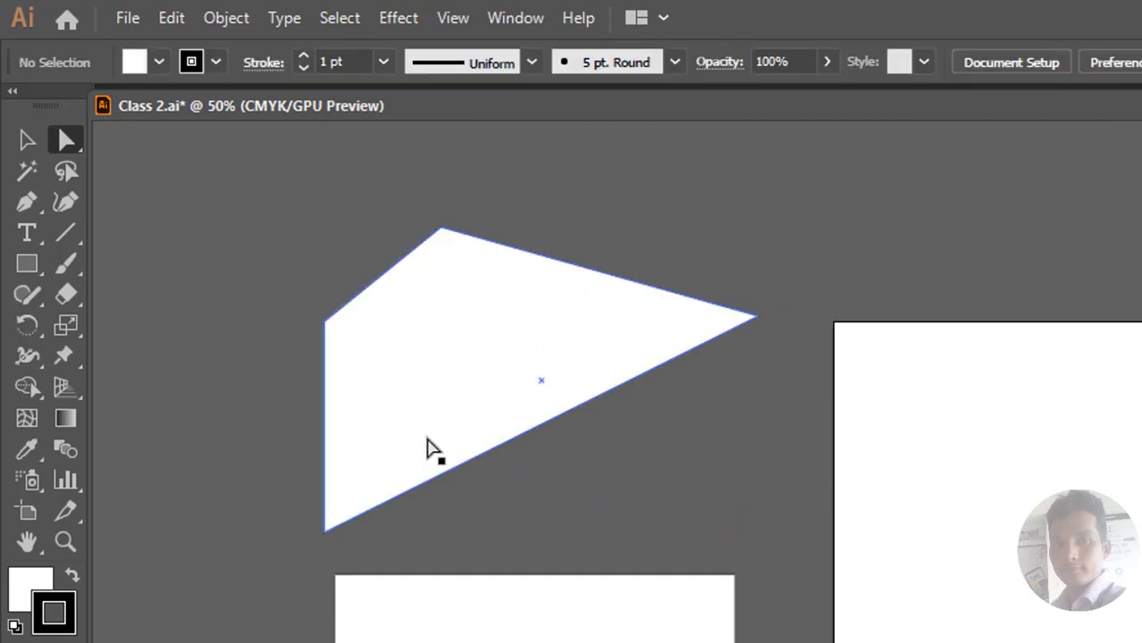
left_click_drag(323, 532, 668, 493)
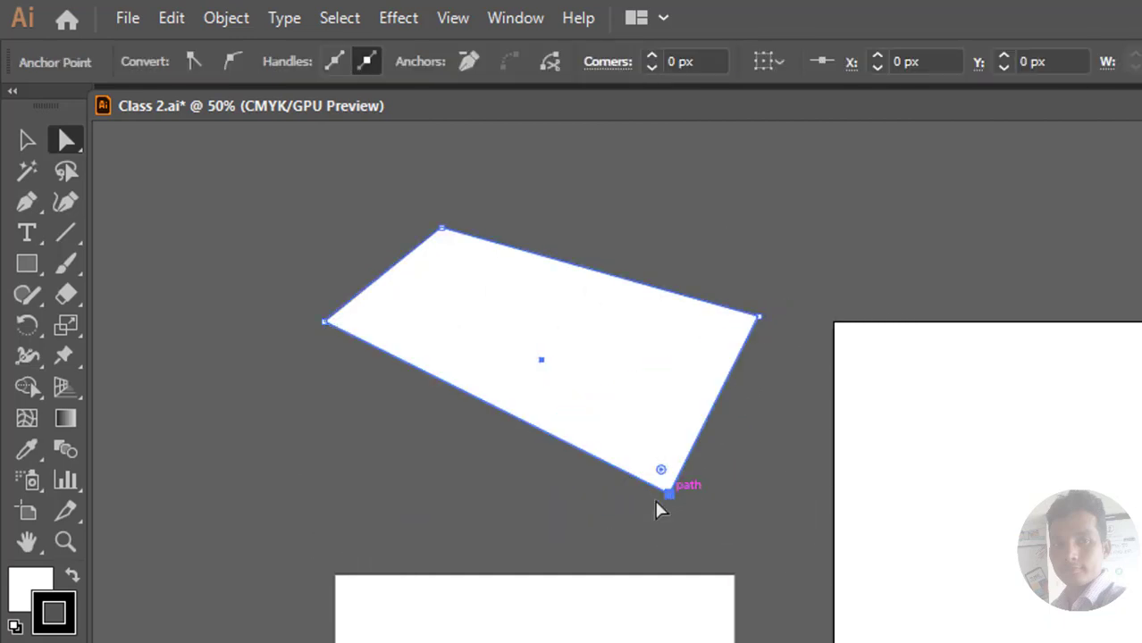
left_click(211, 323)
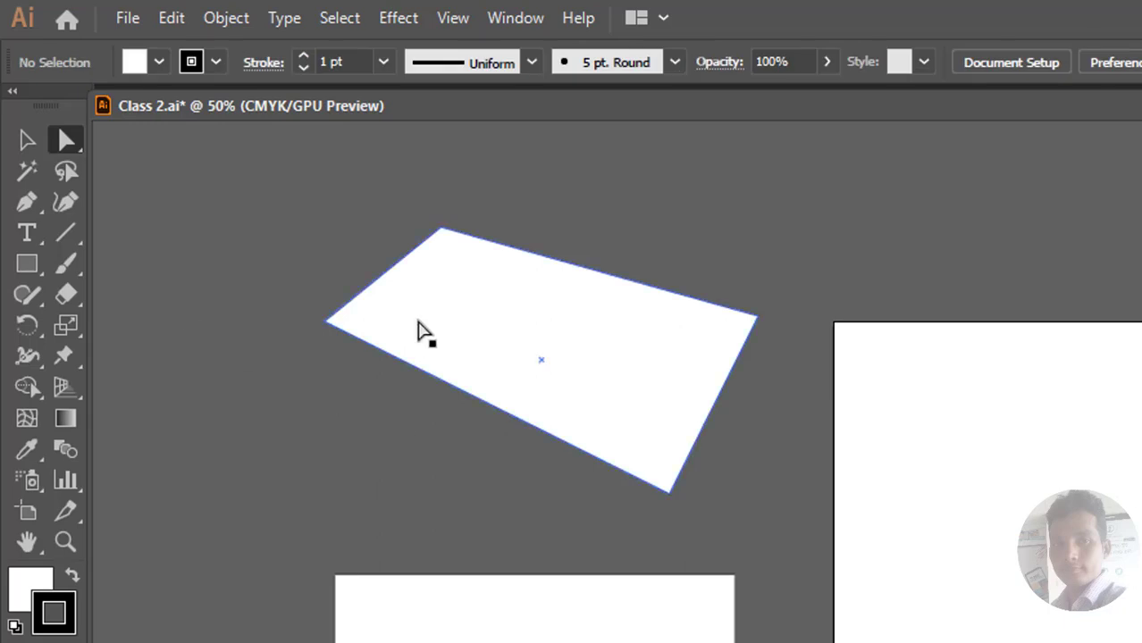
left_click(413, 290)
key("Delete")
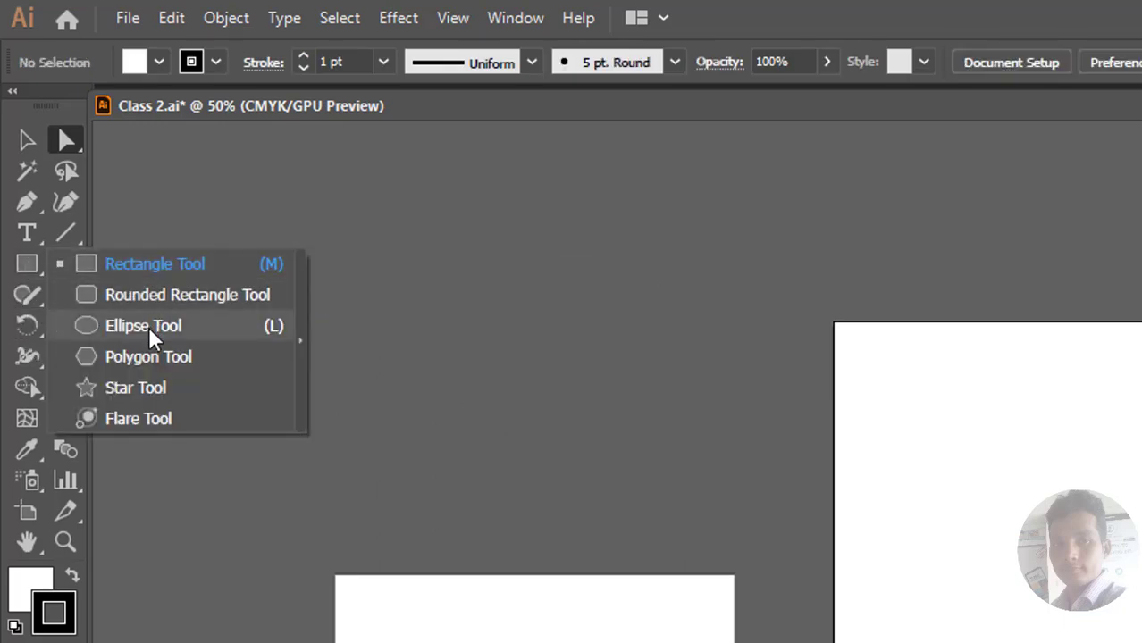
Step: Draw a white circle and delete its top anchor, leaving a half circle
left_click_drag(28, 265, 147, 326)
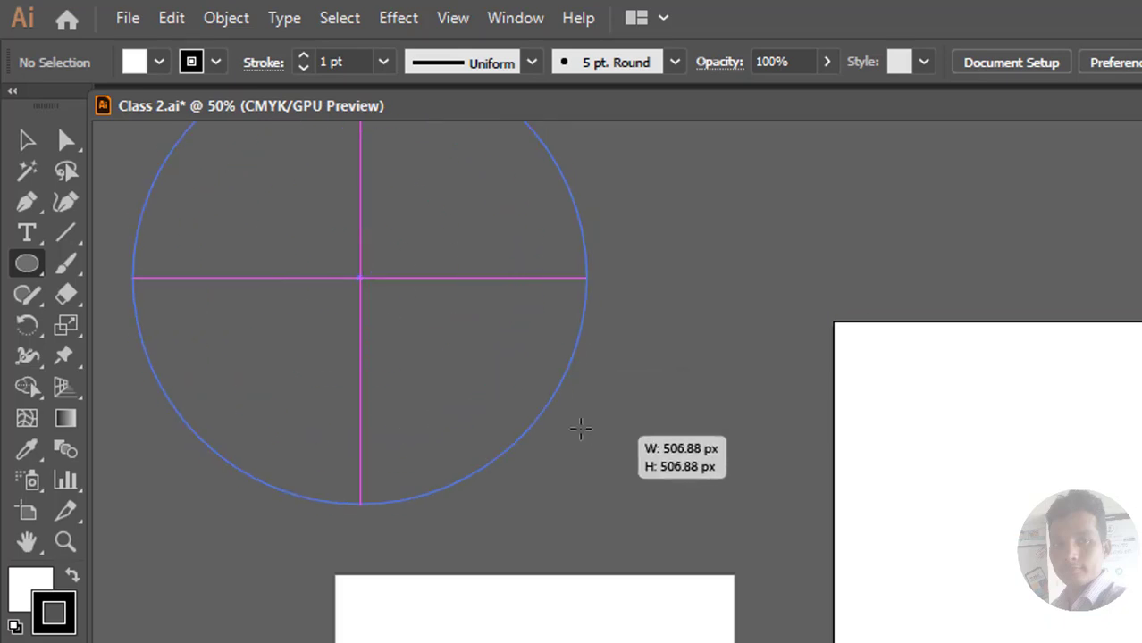
mouse_move(360, 278)
left_mouse_down()
mouse_move(526, 389)
mouse_move(633, 499)
left_mouse_up()
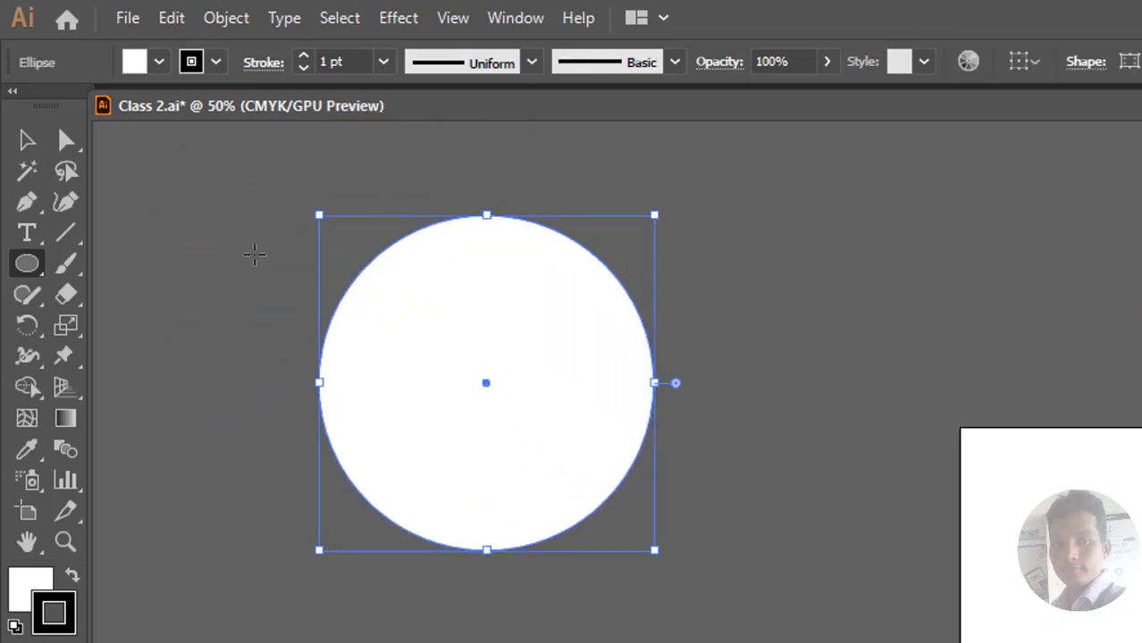
left_click(70, 141)
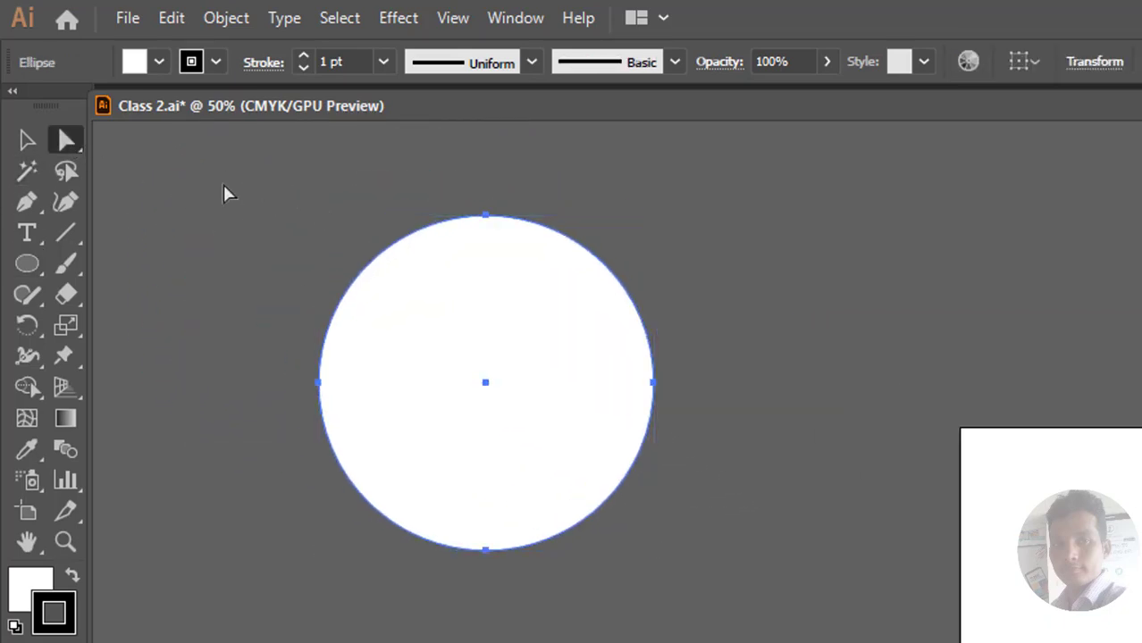
mouse_move(197, 187)
left_mouse_down()
mouse_move(770, 313)
mouse_move(764, 319)
left_mouse_up()
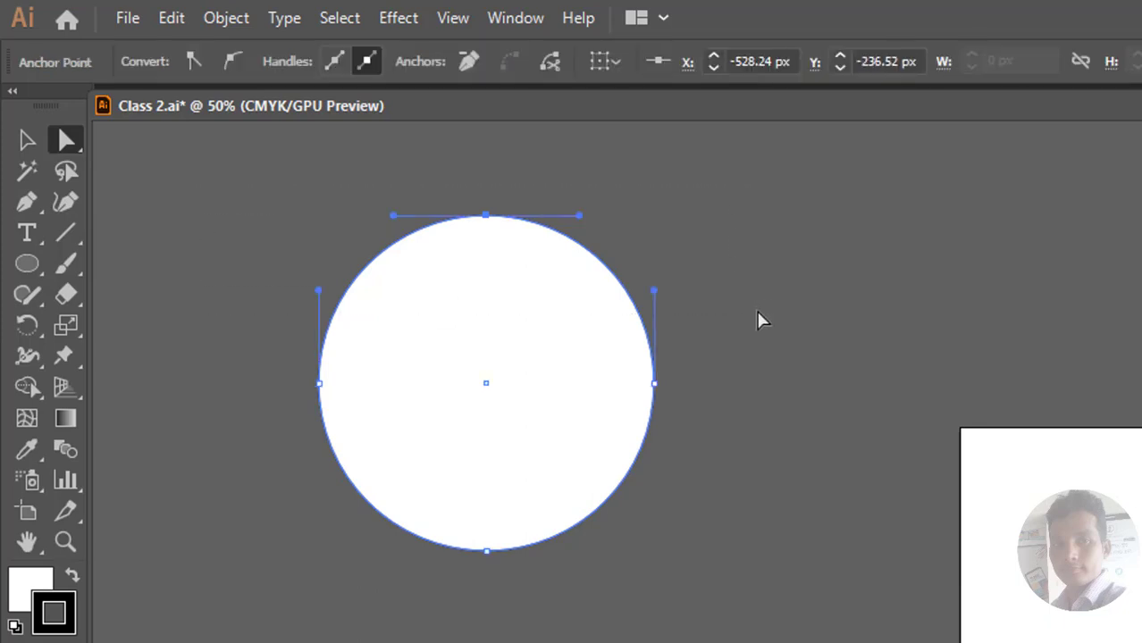
key("Delete")
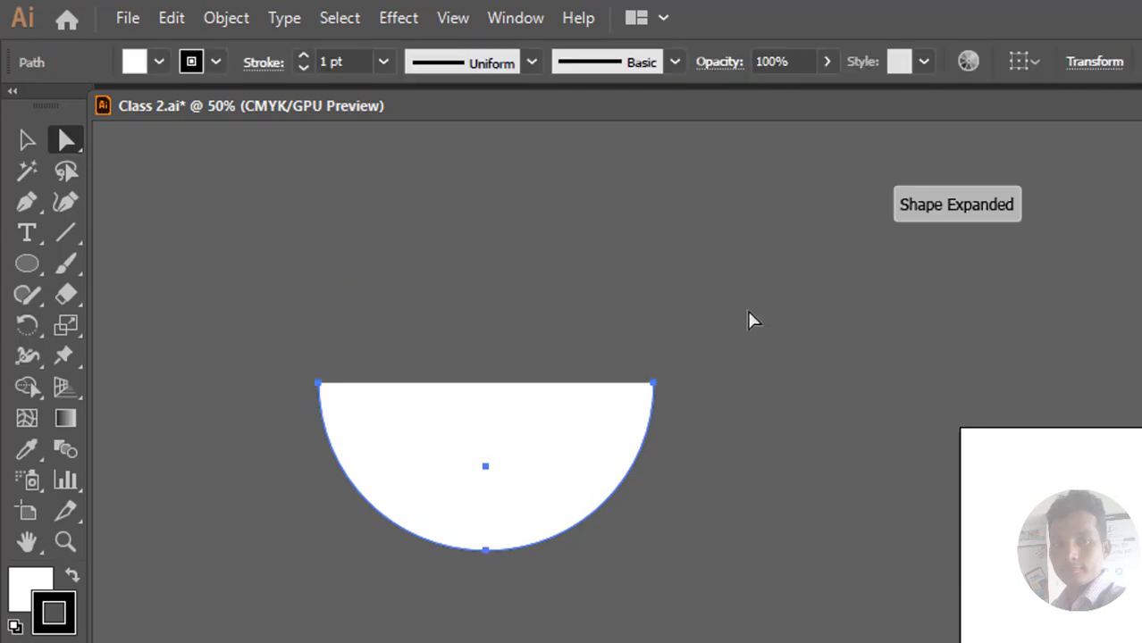
Step: Delete the remaining anchors until the circle's path is completely gone
mouse_move(527, 281)
left_mouse_down()
mouse_move(678, 527)
mouse_move(711, 540)
left_mouse_up()
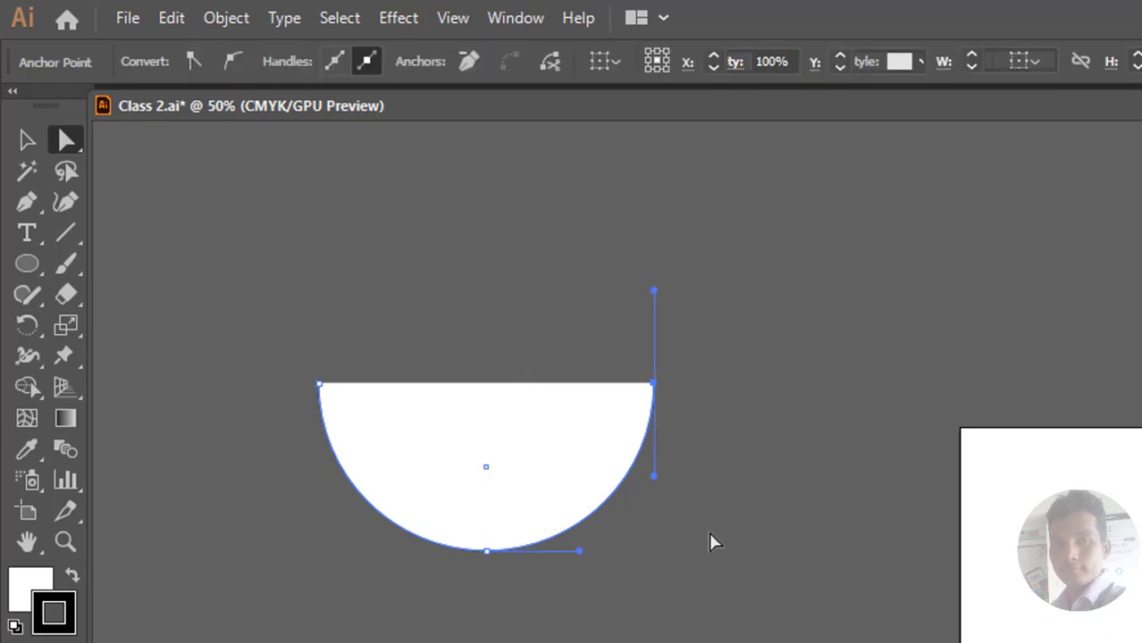
key("Delete")
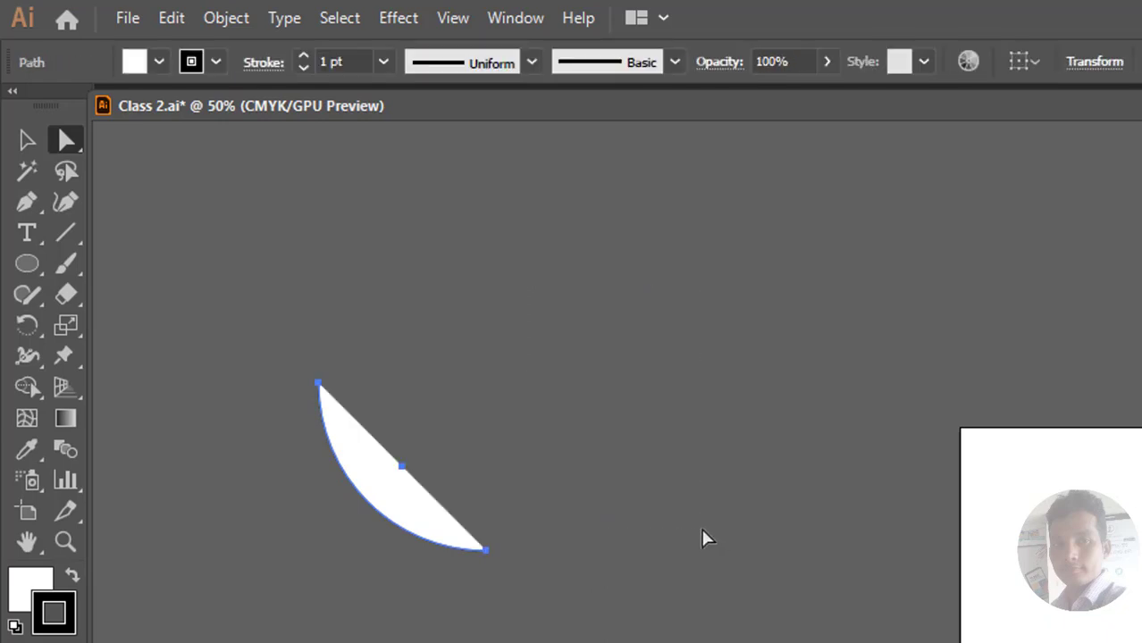
scroll(697, 535, "down", 3)
scroll(670, 535, "up", 3)
scroll(550, 436, "down", 4)
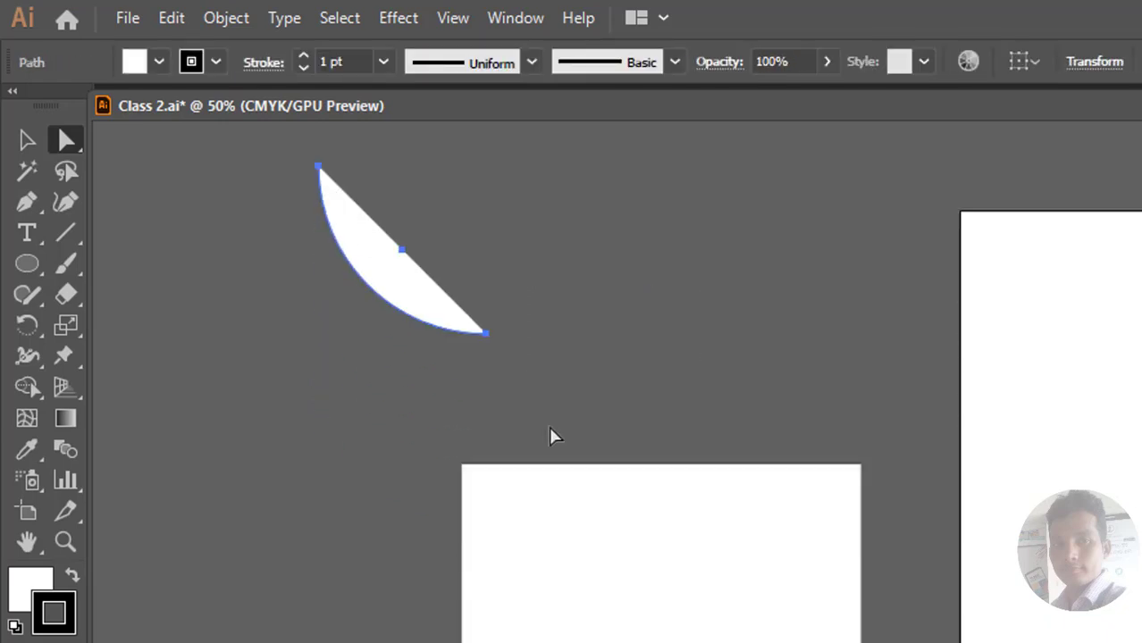
left_click_drag(524, 234, 257, 389)
key("Delete")
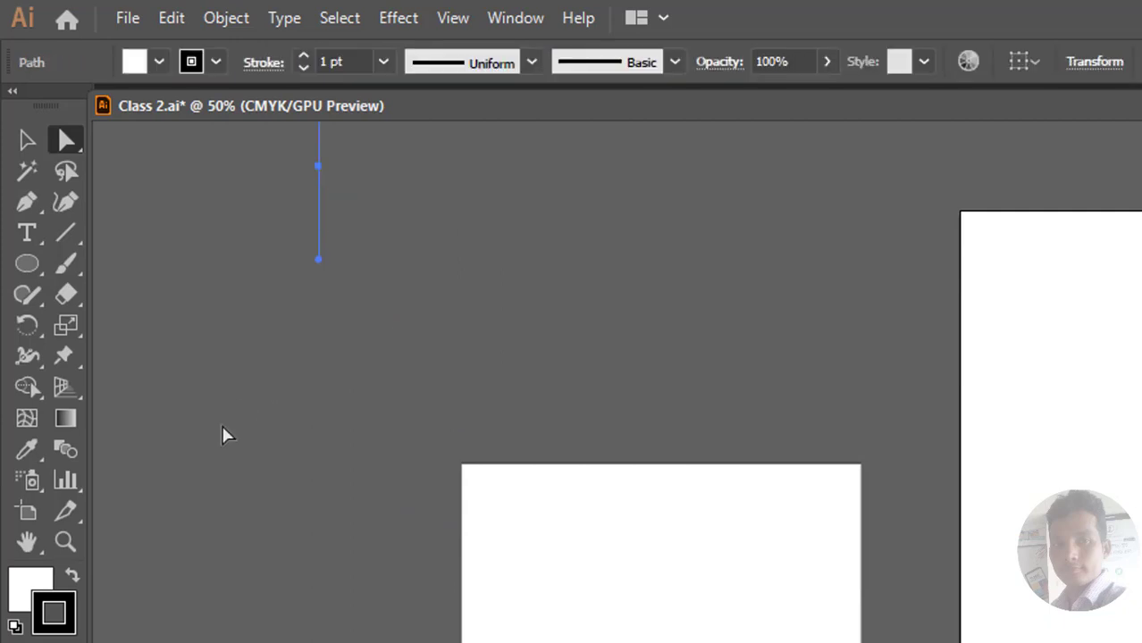
key("Delete")
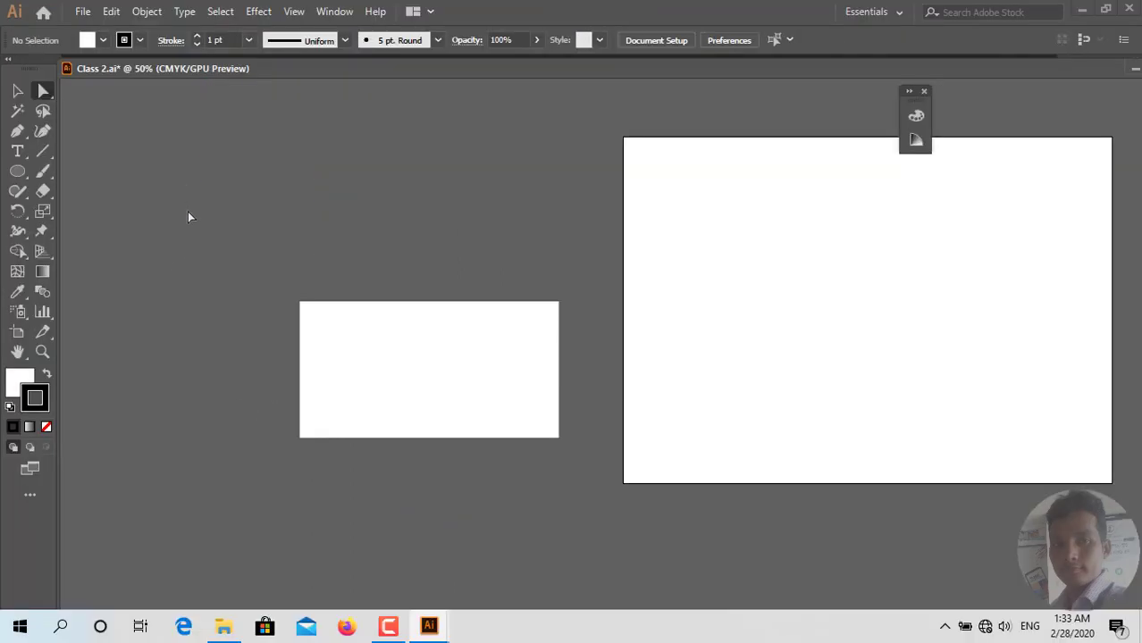
Step: Delete the rectangle's left anchors, then undo three times to restore earlier edits
left_click_drag(372, 484, 367, 483)
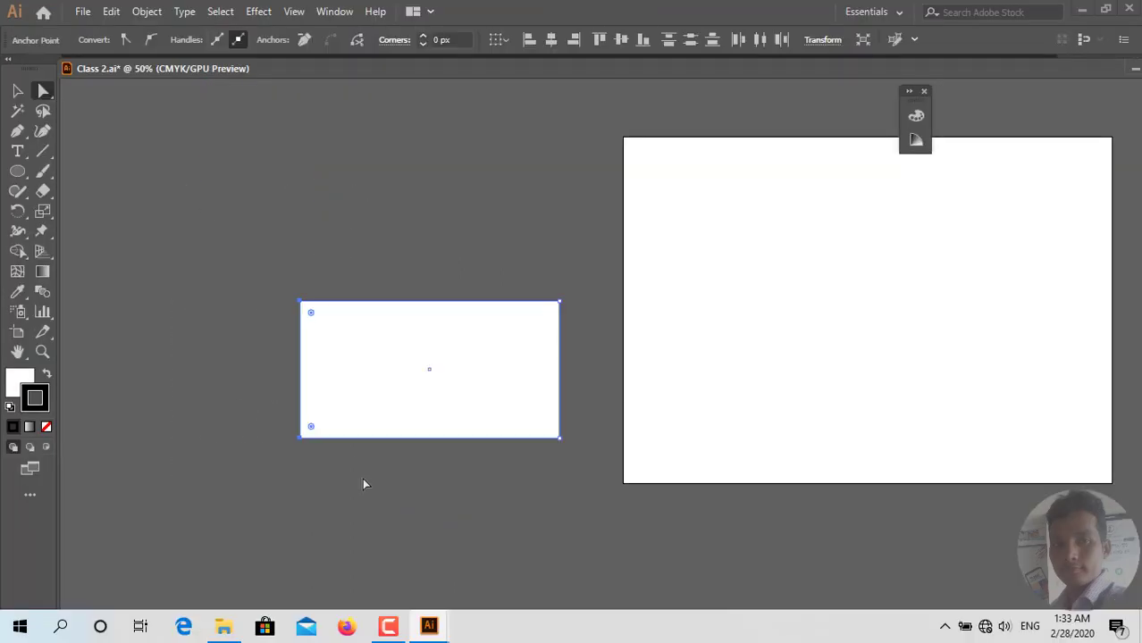
key("Delete")
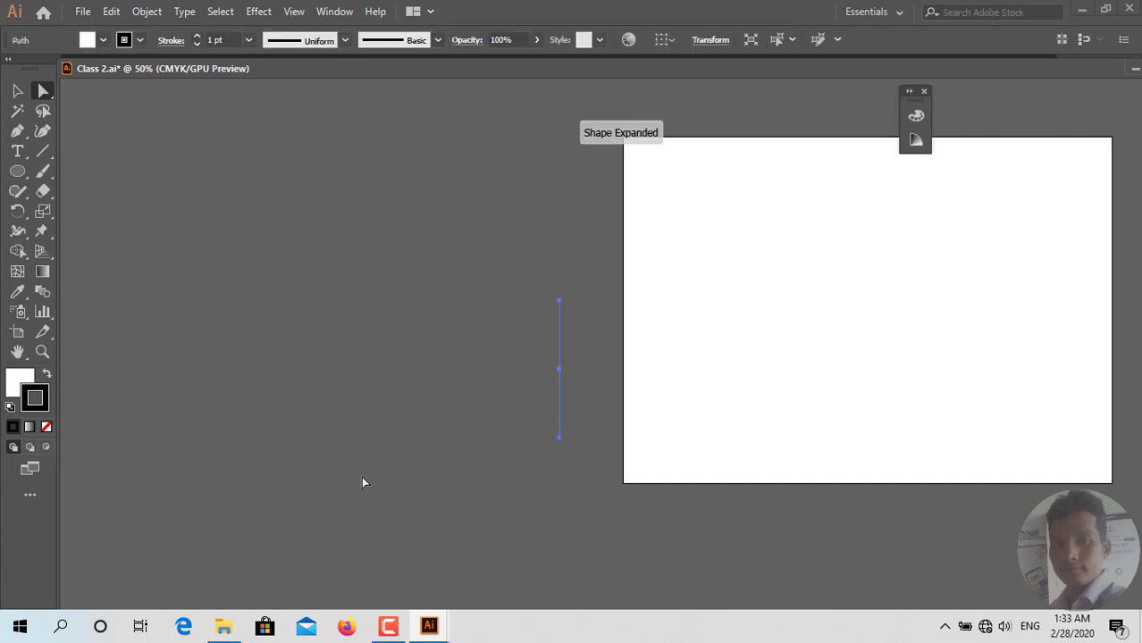
key("ctrl+z")
key("ctrl+z")
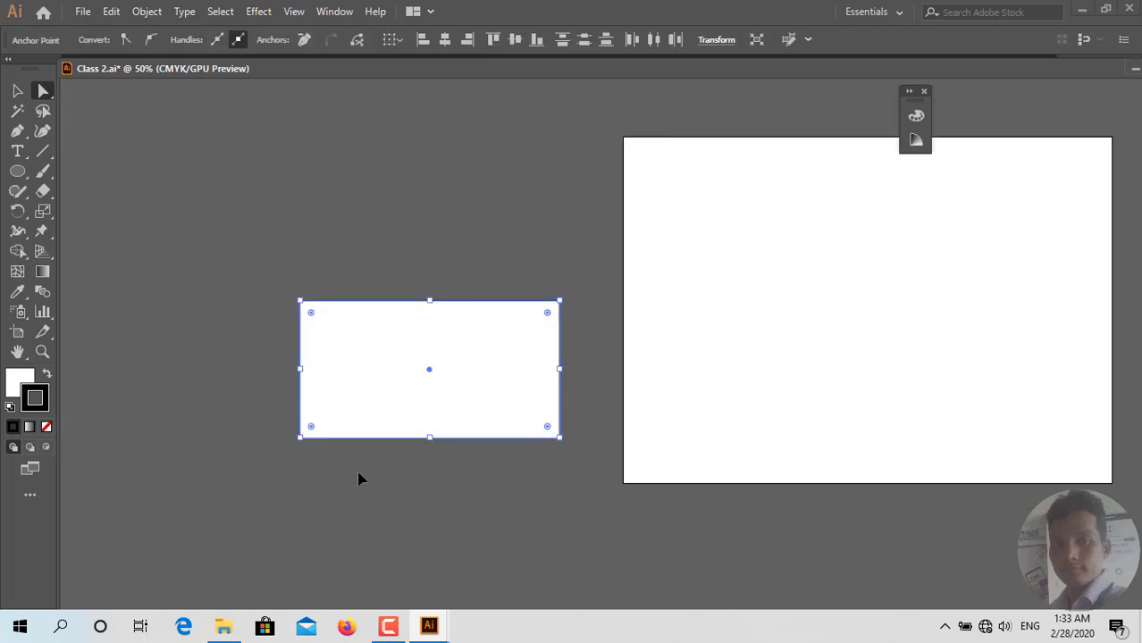
key("ctrl+z")
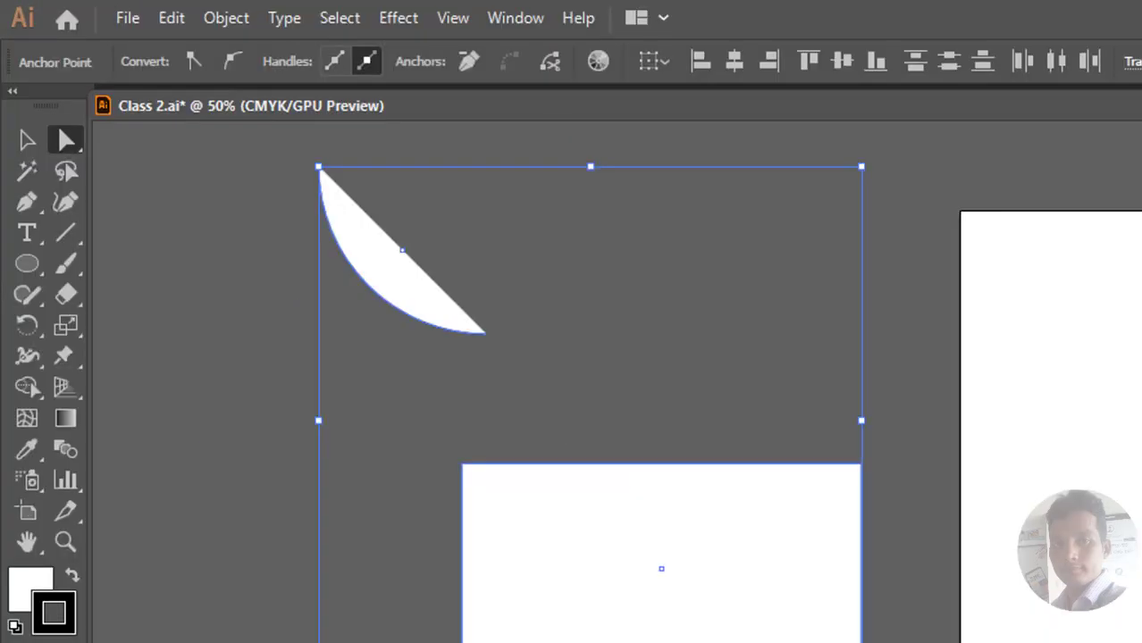
key("ctrl+z")
key("ctrl+z")
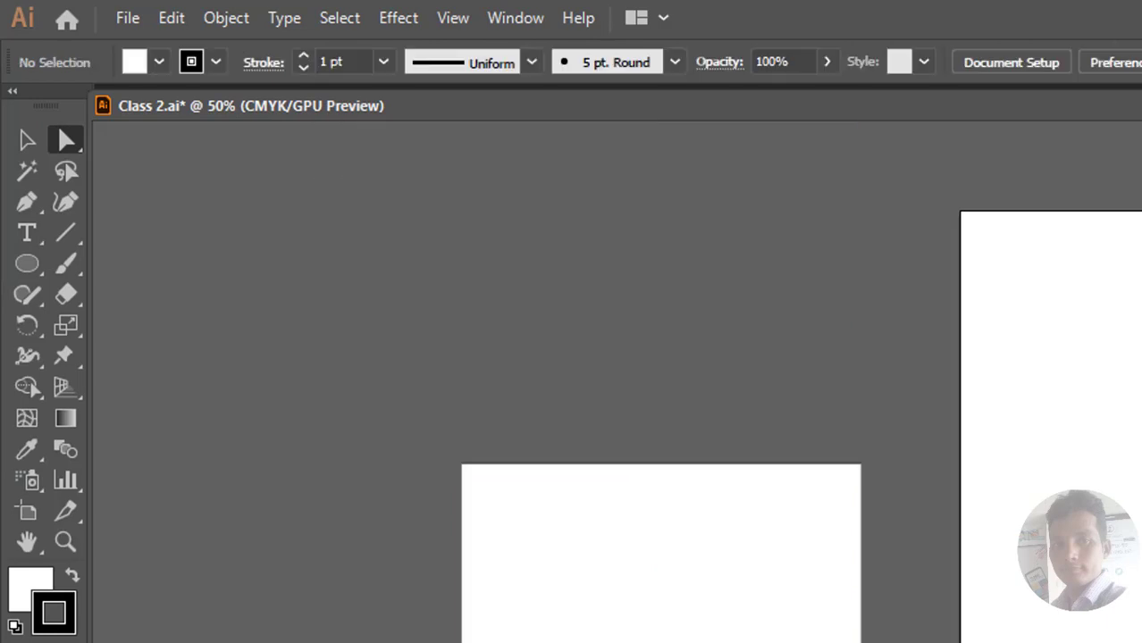
key("ctrl+z")
scroll(411, 407, "up", 3)
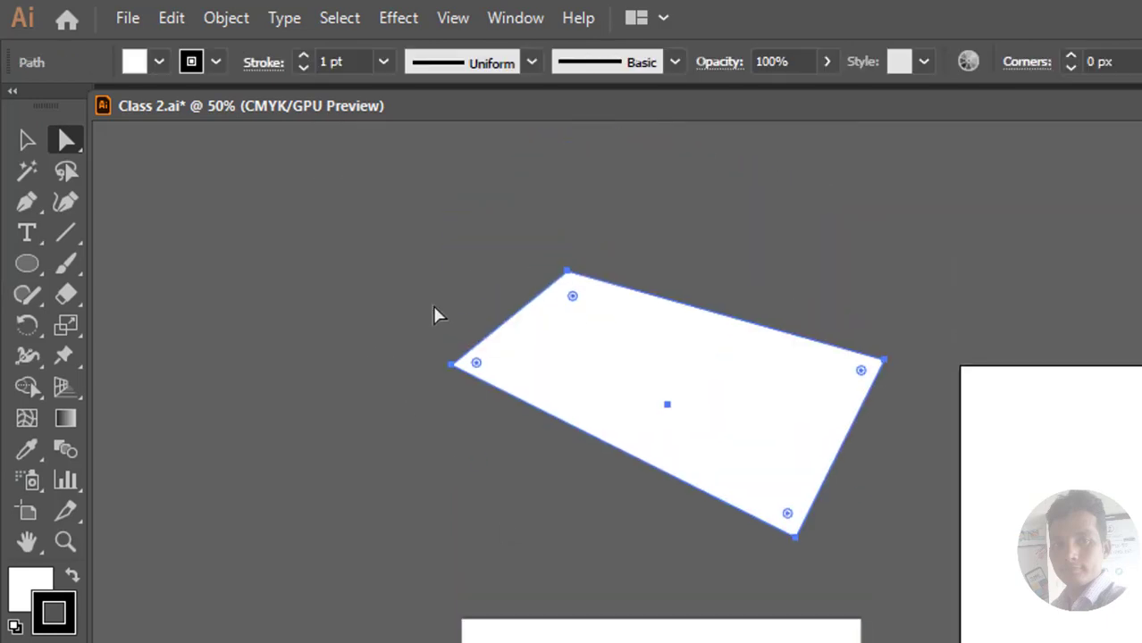
Step: Nudge the quadrilateral's top corner up three steps and back down two
left_click(568, 273)
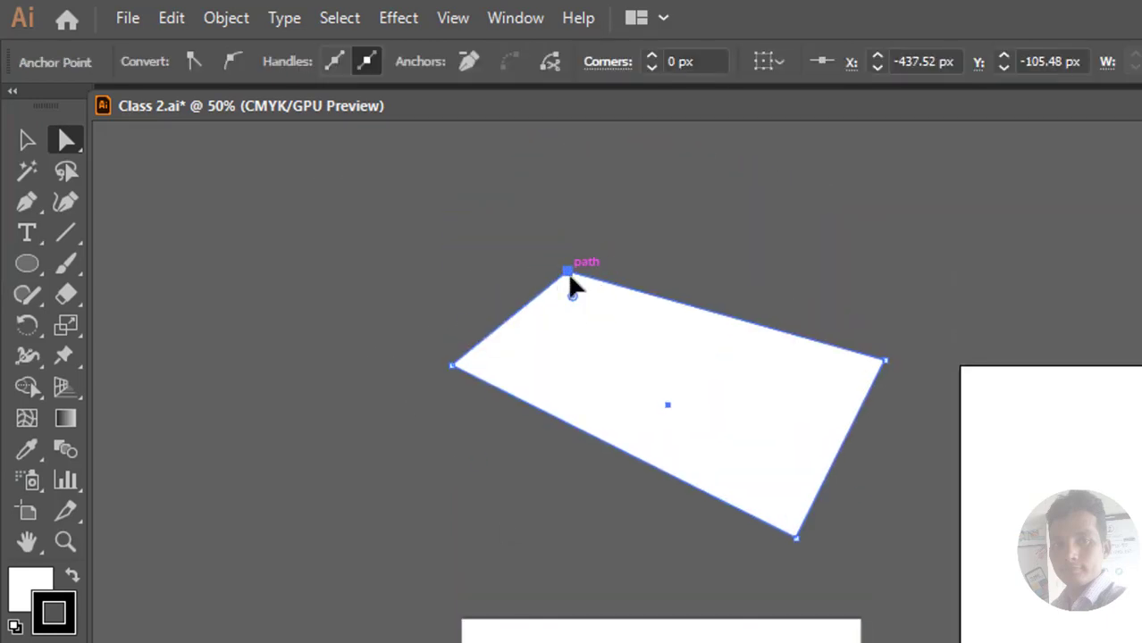
key("shift+Up")
key("shift+Up")
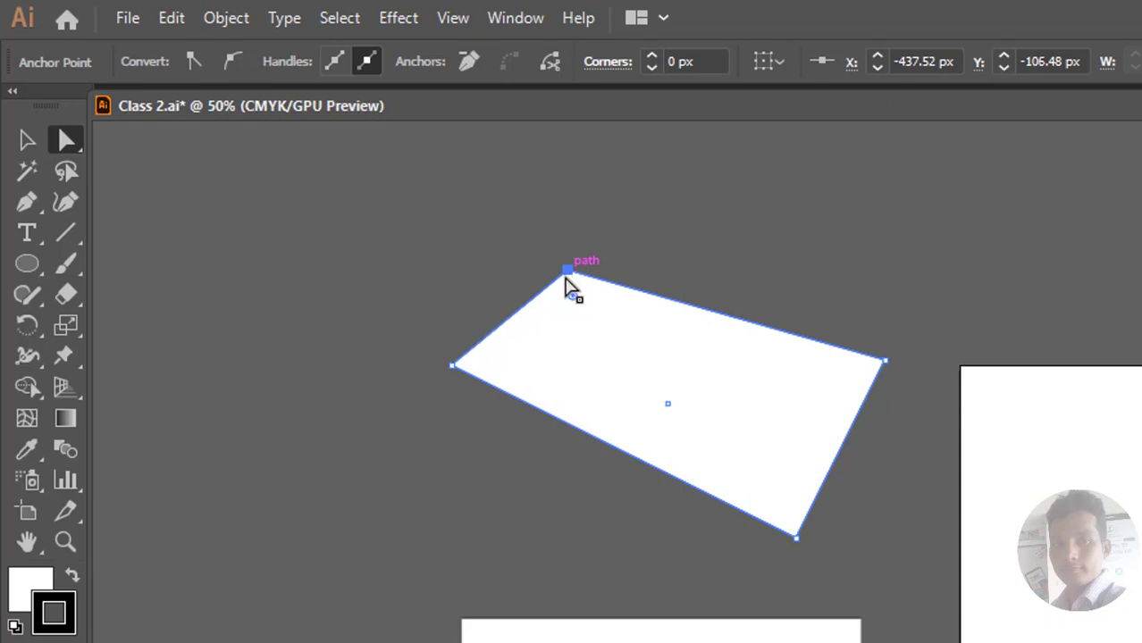
key("shift+Up")
key("shift+Up")
key("shift+Up")
key("shift+Up")
key("shift+Up")
key("shift+Up")
key("shift+Up")
key("shift+Up")
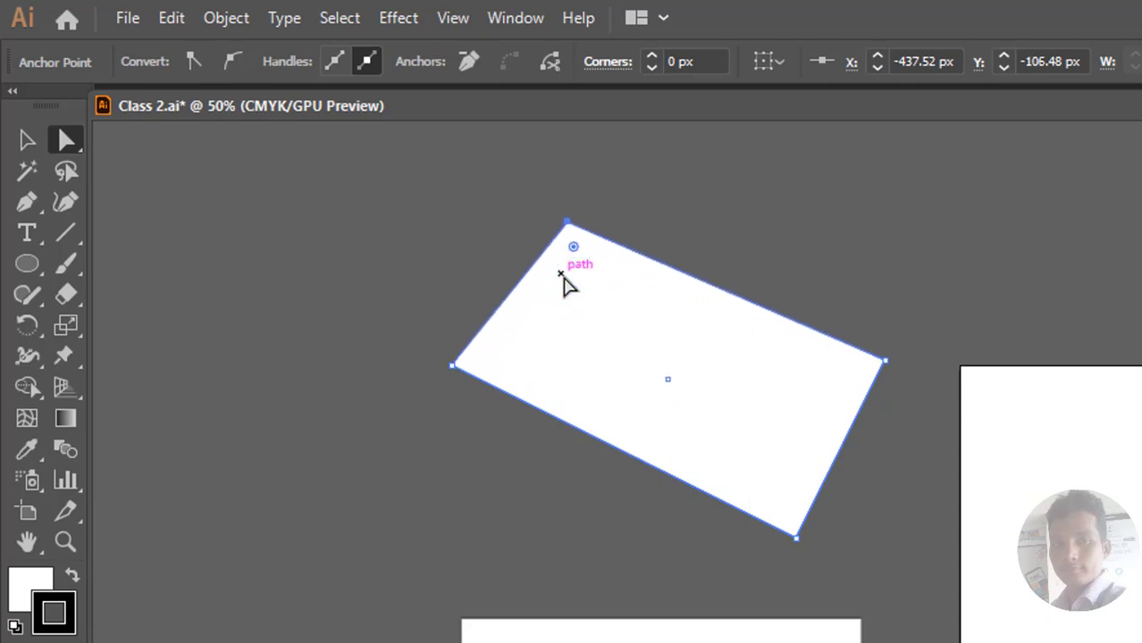
key("shift+Up")
key("shift+Up")
key("shift+Up")
key("shift+Up")
key("shift+Up")
key("shift+Up")
key("shift+Up")
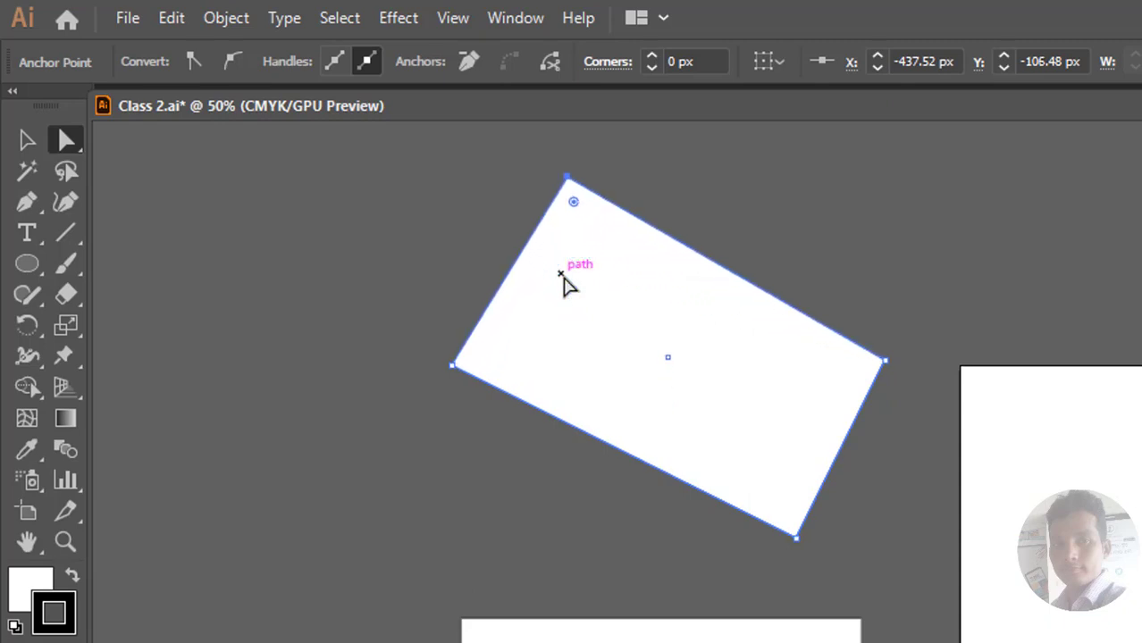
key("shift+Down")
key("shift+Down")
key("shift+Down")
key("shift+Down")
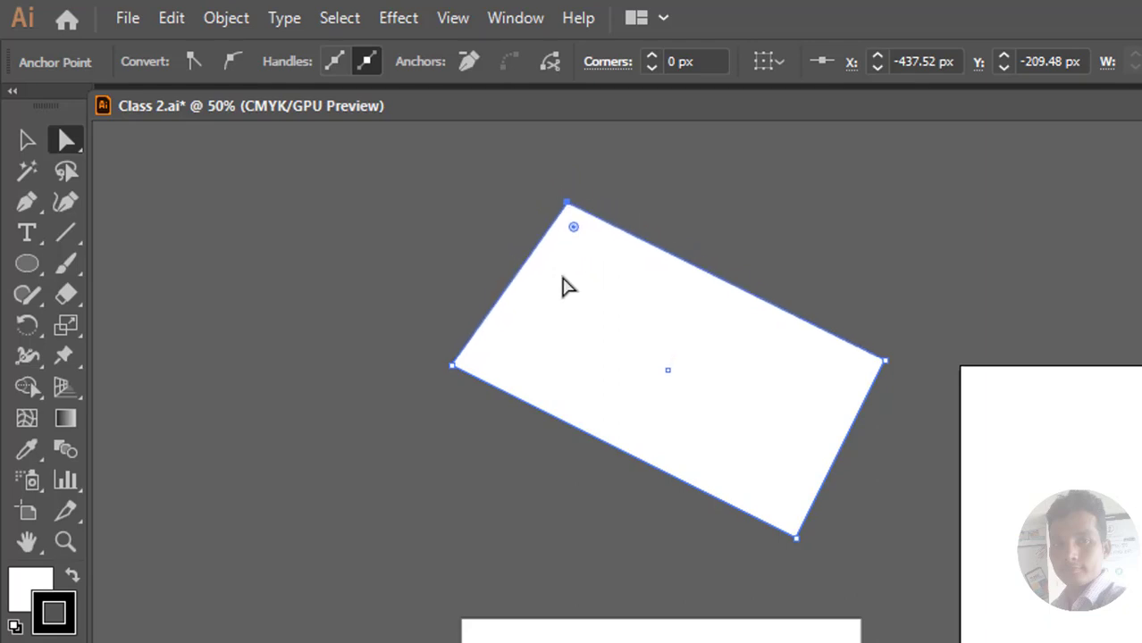
key("shift+Down")
key("shift+Down")
Step: Nudge the left corner right, then delete the left and bottom corner points
left_click(452, 367)
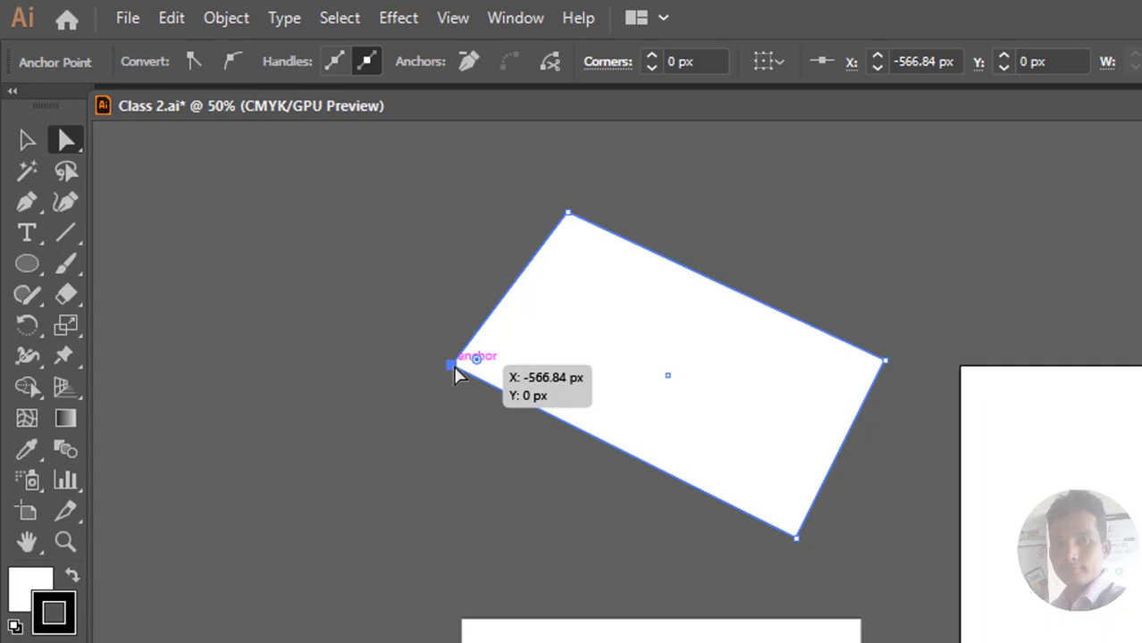
key("shift+Right")
key("shift+Right")
key("shift+Right")
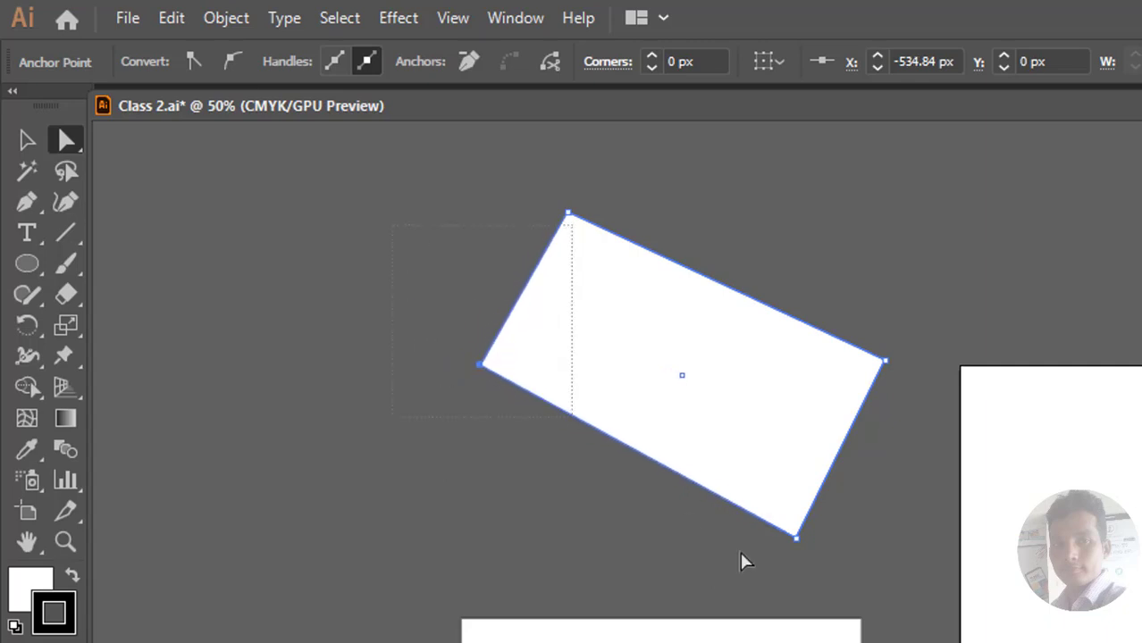
left_click(794, 541, "shift")
key("Delete")
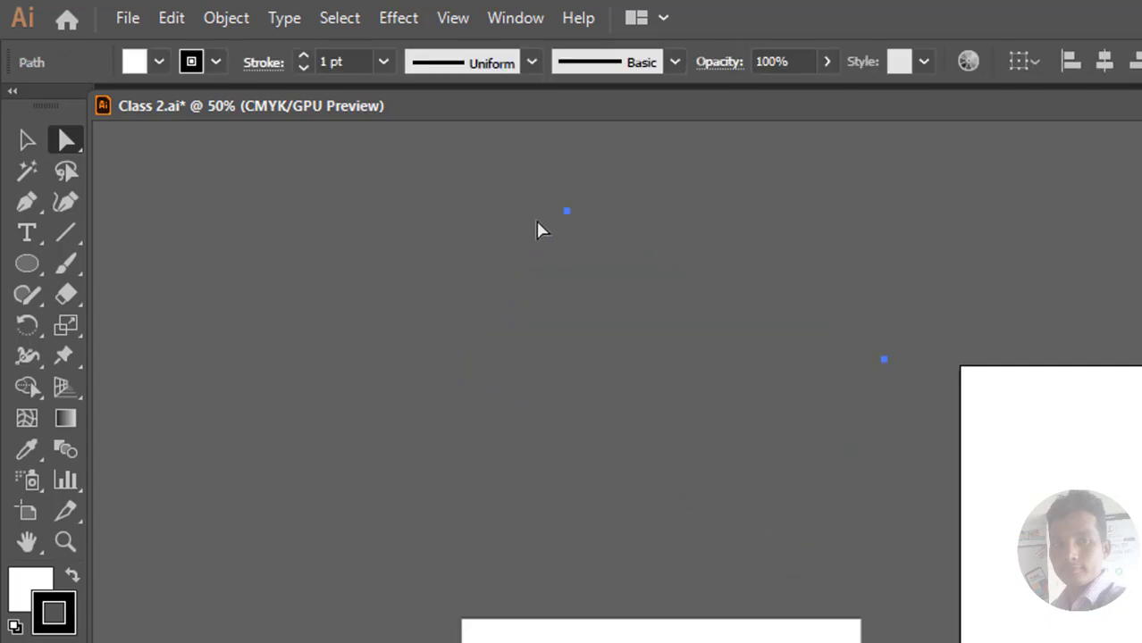
Step: Move the white rectangle up into the canvas and shrink it from its bottom-right corner
left_click(897, 469)
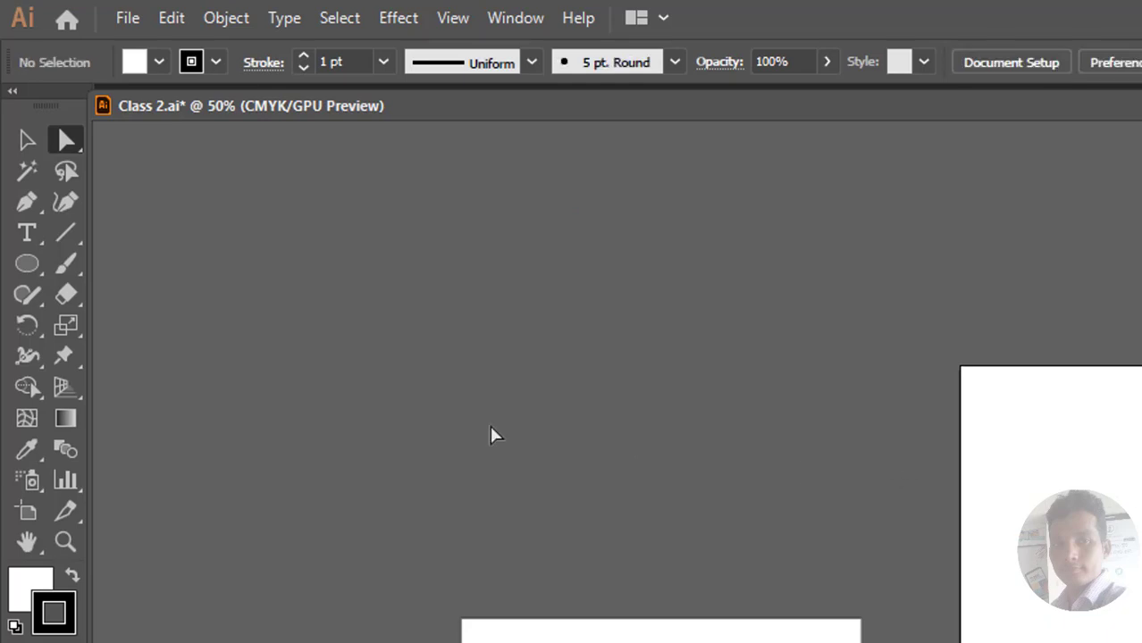
left_click(26, 141)
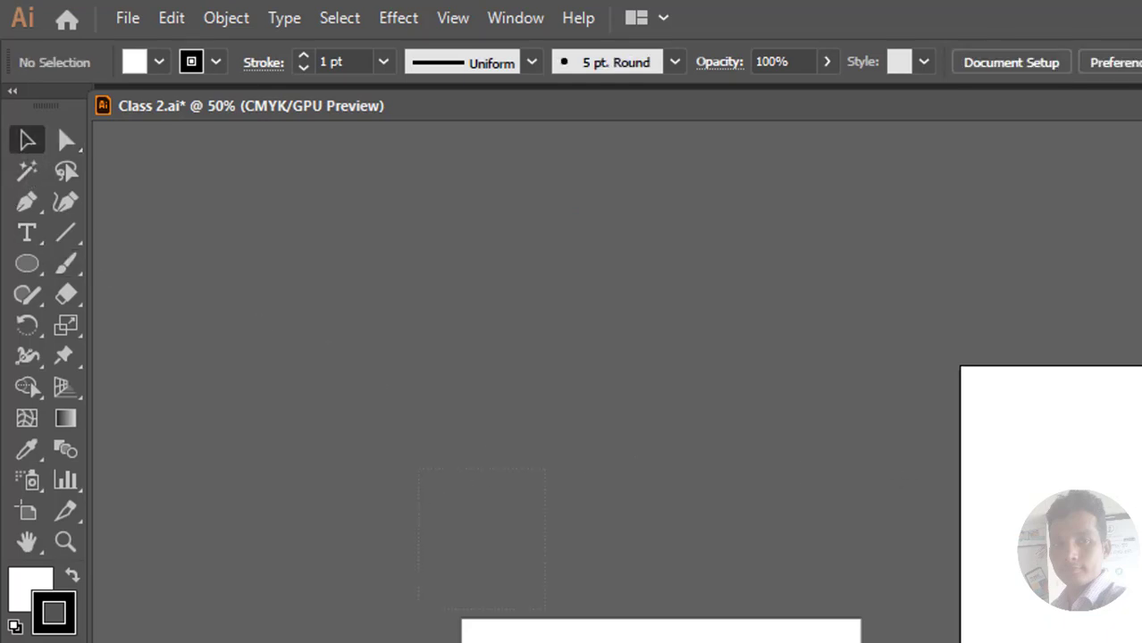
mouse_move(661, 631)
left_mouse_down()
mouse_move(614, 502)
mouse_move(540, 429)
left_mouse_up()
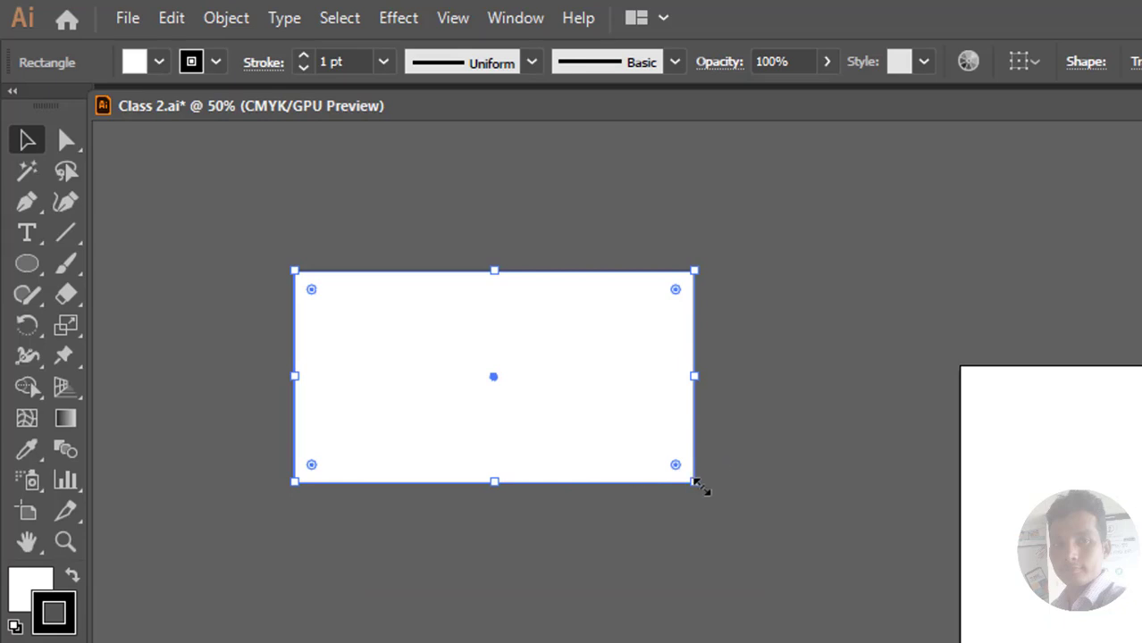
left_click_drag(696, 484, 603, 433)
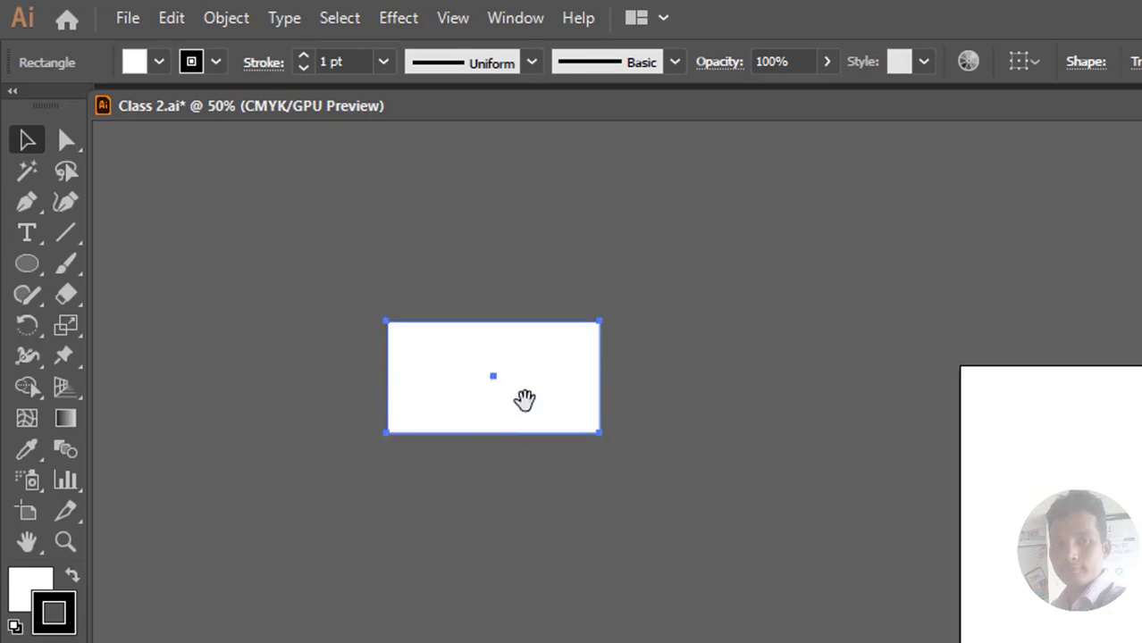
Step: Pan the view right and up, then reselect the smaller rectangle
mouse_move(523, 401)
left_mouse_down()
mouse_move(932, 394)
mouse_move(374, 413)
left_mouse_up()
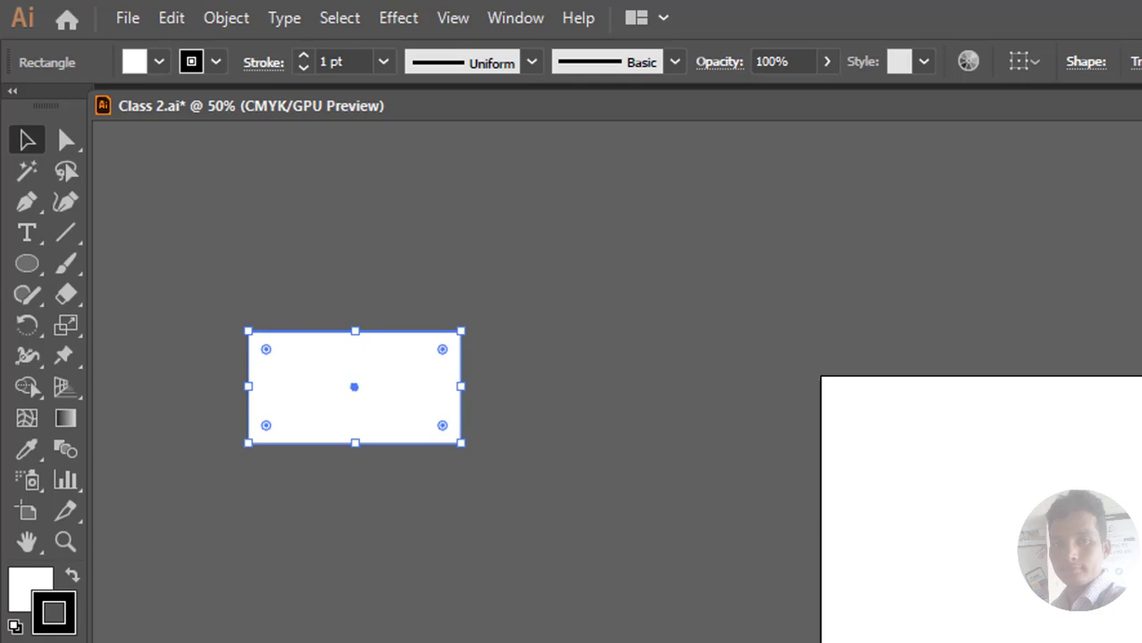
mouse_move(910, 476)
left_mouse_down()
mouse_move(1134, 384)
mouse_move(1091, 424)
left_mouse_up()
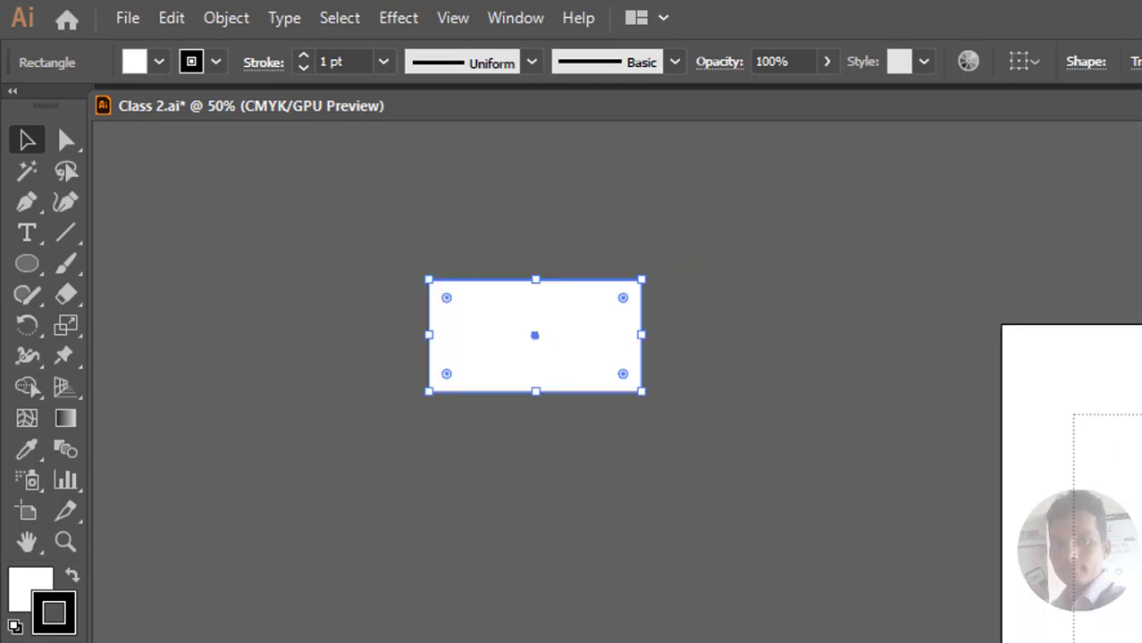
left_click(565, 395)
left_click(360, 245)
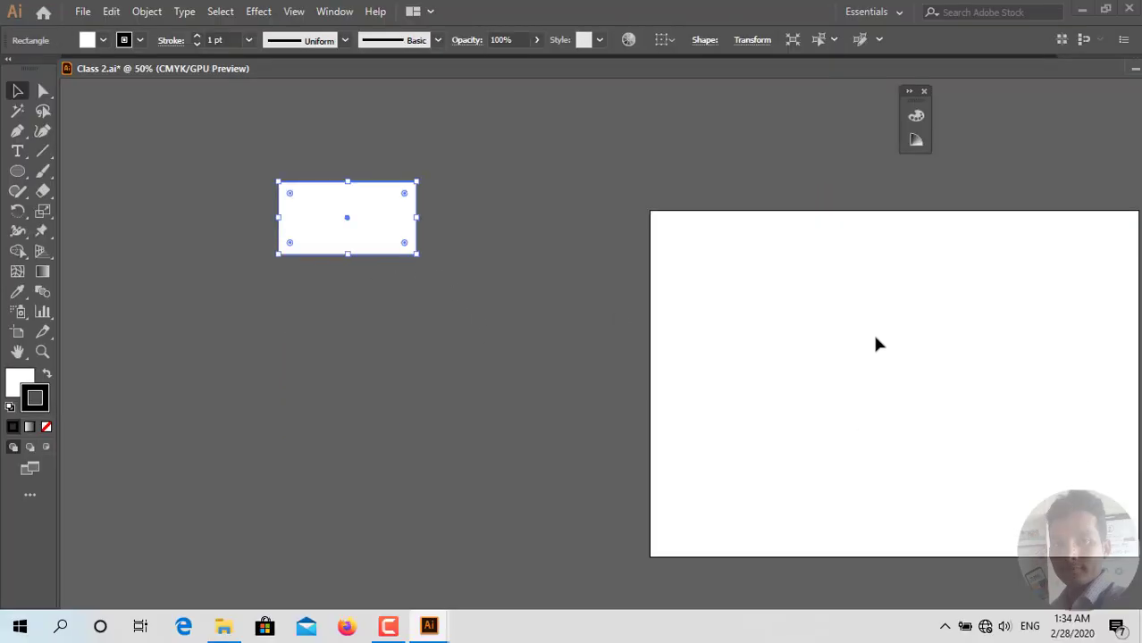
Step: Give the rectangle a crimson fill from the Color panel
left_click(16, 382)
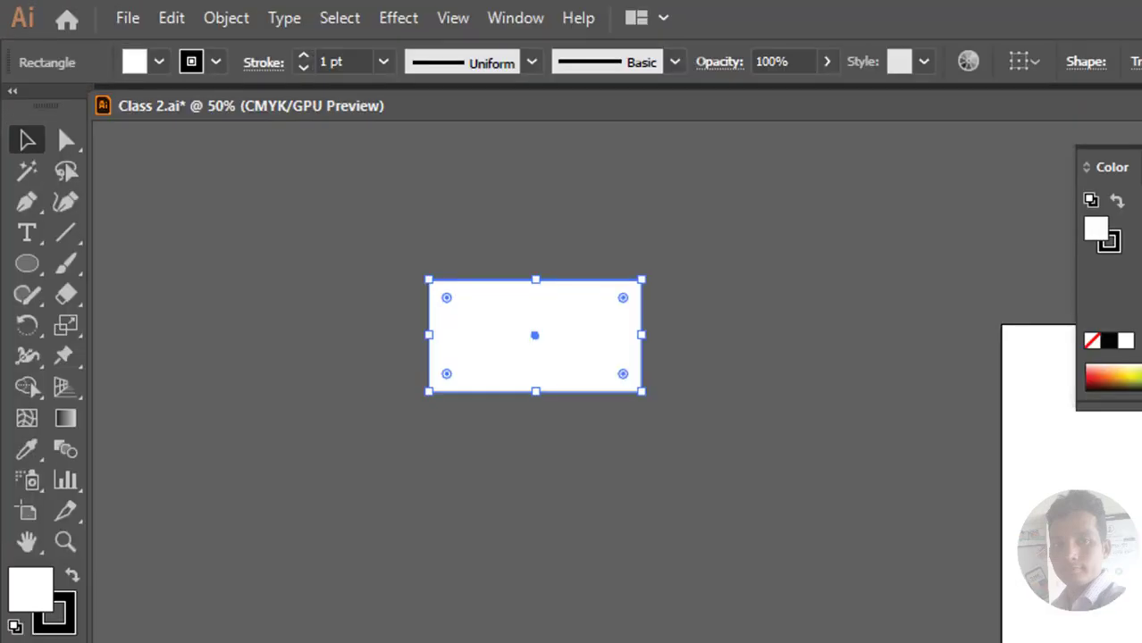
left_click(715, 244)
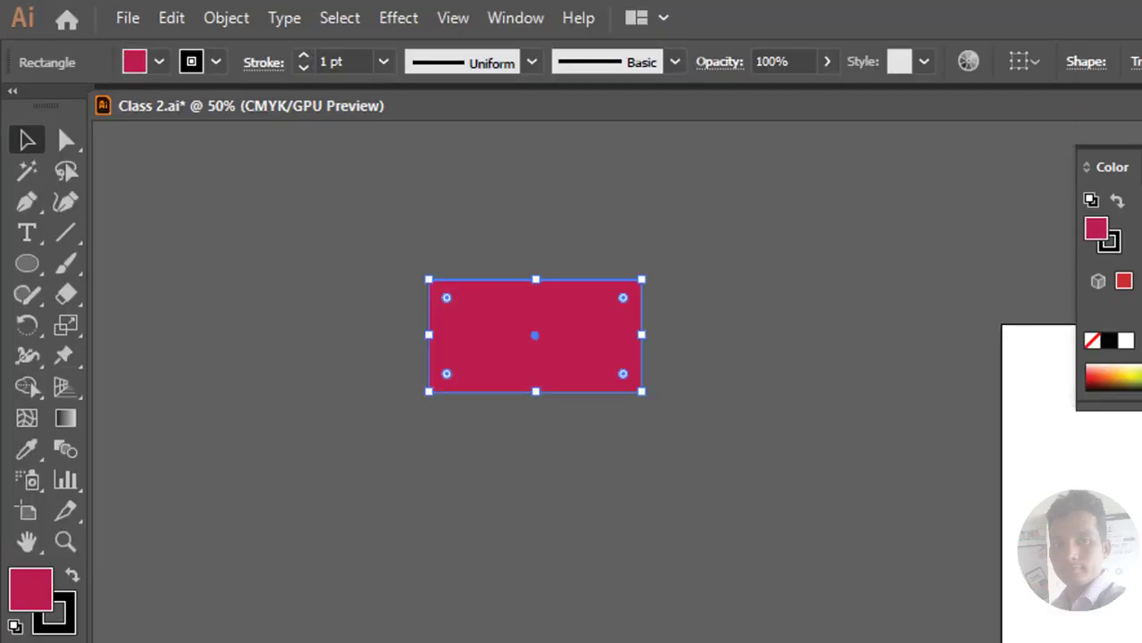
left_click(721, 332)
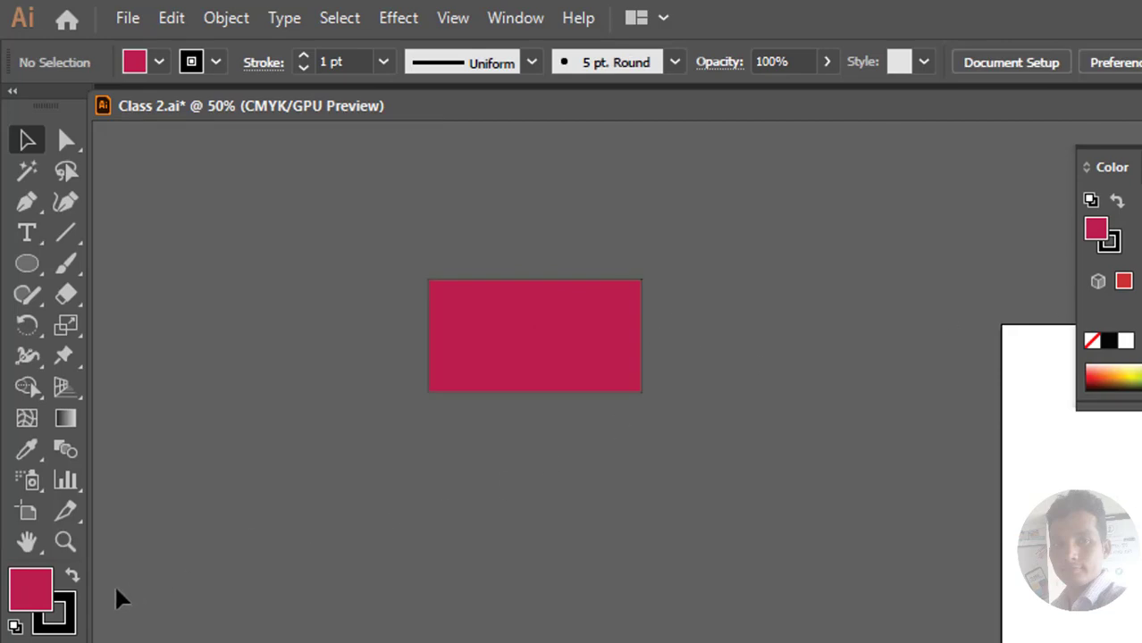
Step: Reselect the rectangle and switch its fill to a dark blue swatch
left_click(160, 62)
left_click(759, 350)
left_click(535, 361)
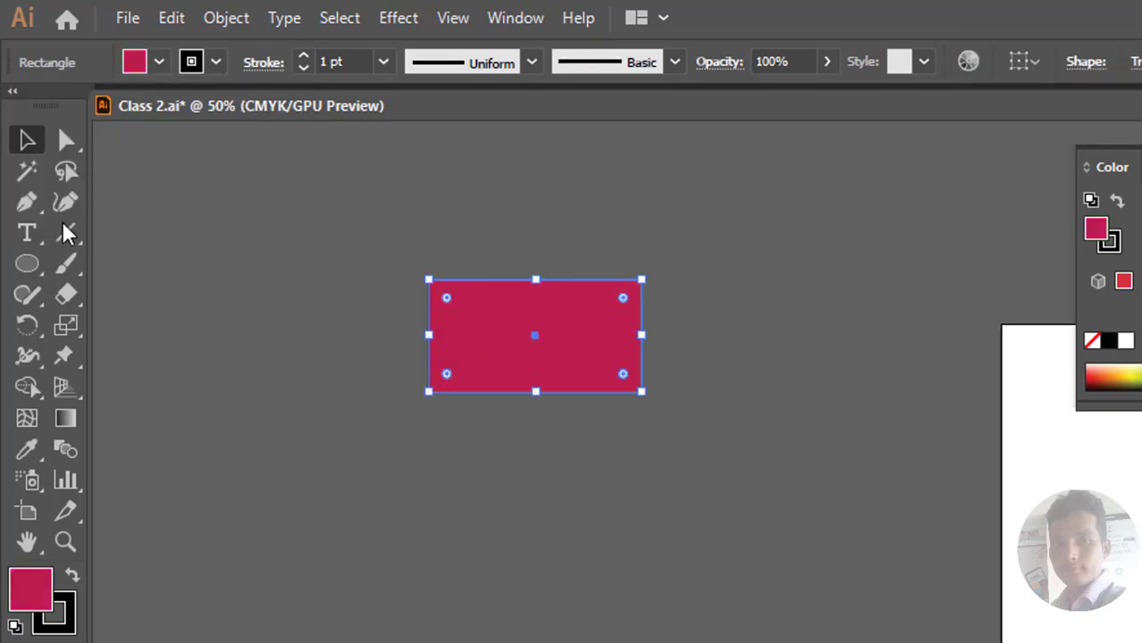
left_click(157, 62)
left_click(161, 106)
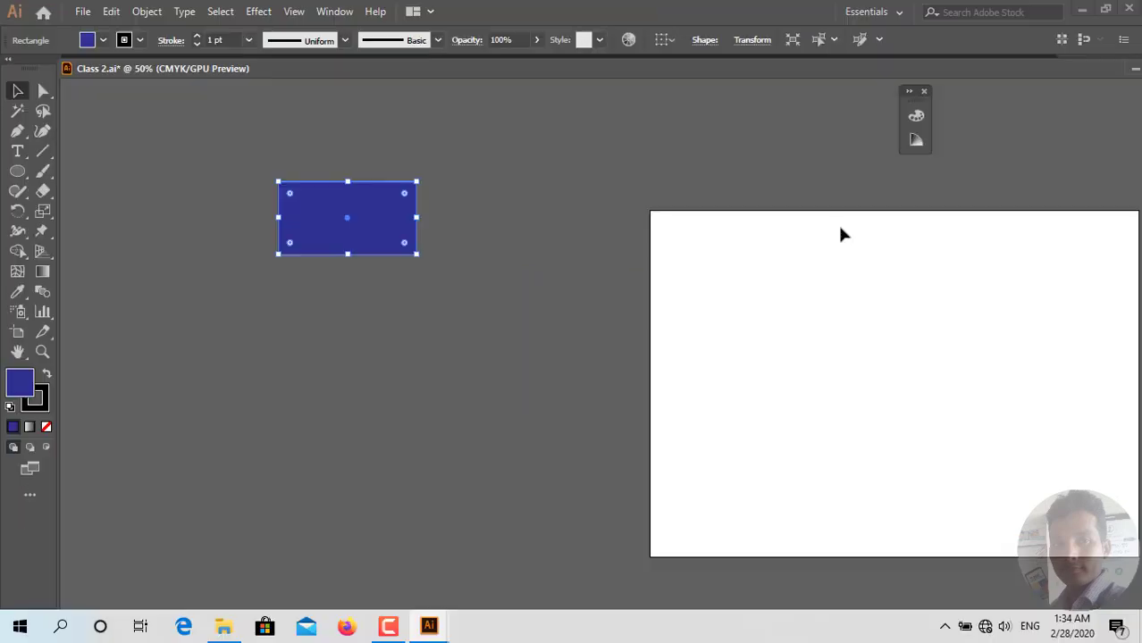
Step: Scroll and shift the canvas view around the artboard
scroll(624, 263, "right", 3)
scroll(677, 263, "right", 2)
scroll(525, 265, "left", 1)
scroll(525, 264, "left", 3)
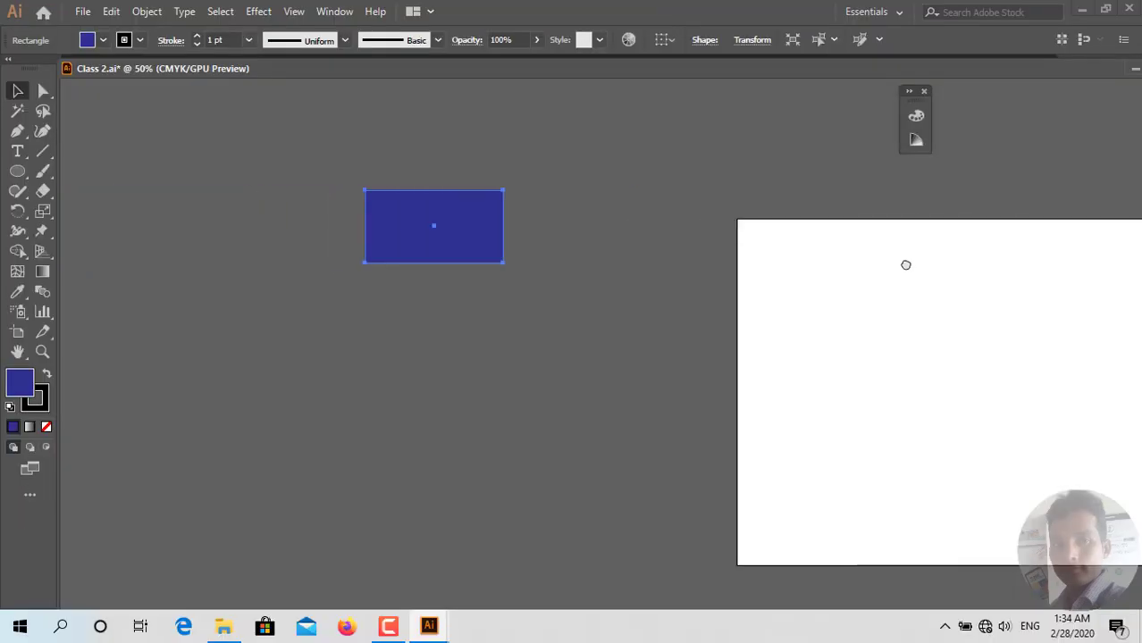
scroll(905, 262, "right", 1)
scroll(861, 263, "left", 1)
scroll(905, 263, "right", 1)
scroll(774, 269, "right", 2)
scroll(774, 269, "down", 1)
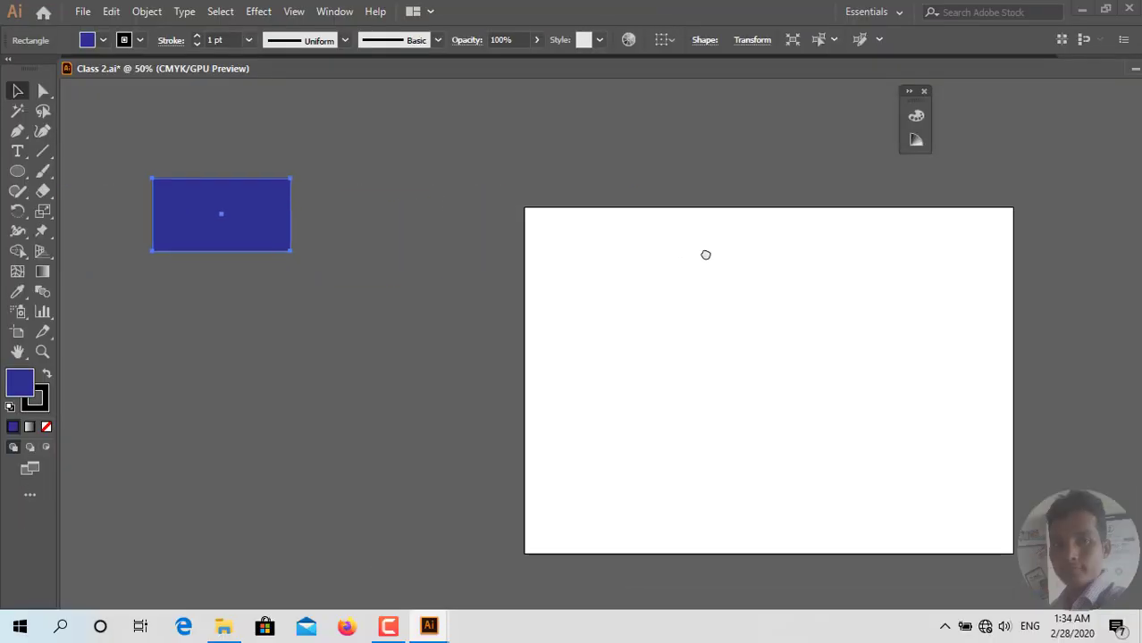
mouse_move(706, 255)
left_mouse_down()
mouse_move(734, 242)
mouse_move(697, 237)
mouse_move(770, 235)
left_mouse_up()
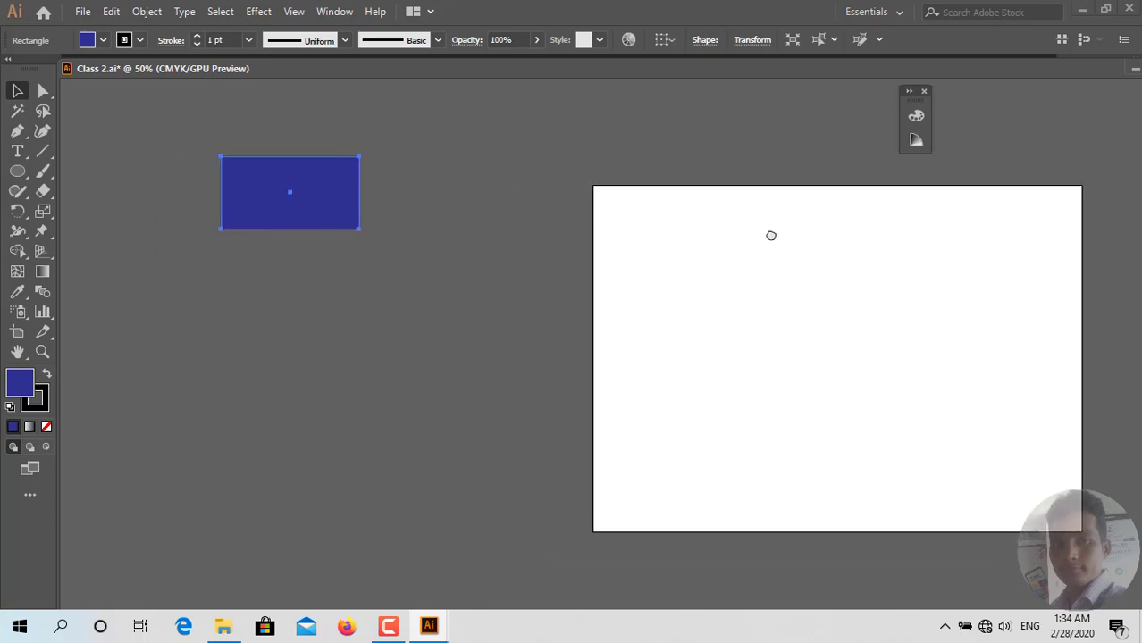
mouse_move(782, 281)
left_mouse_down()
mouse_move(530, 290)
mouse_move(699, 293)
mouse_move(617, 302)
left_mouse_up()
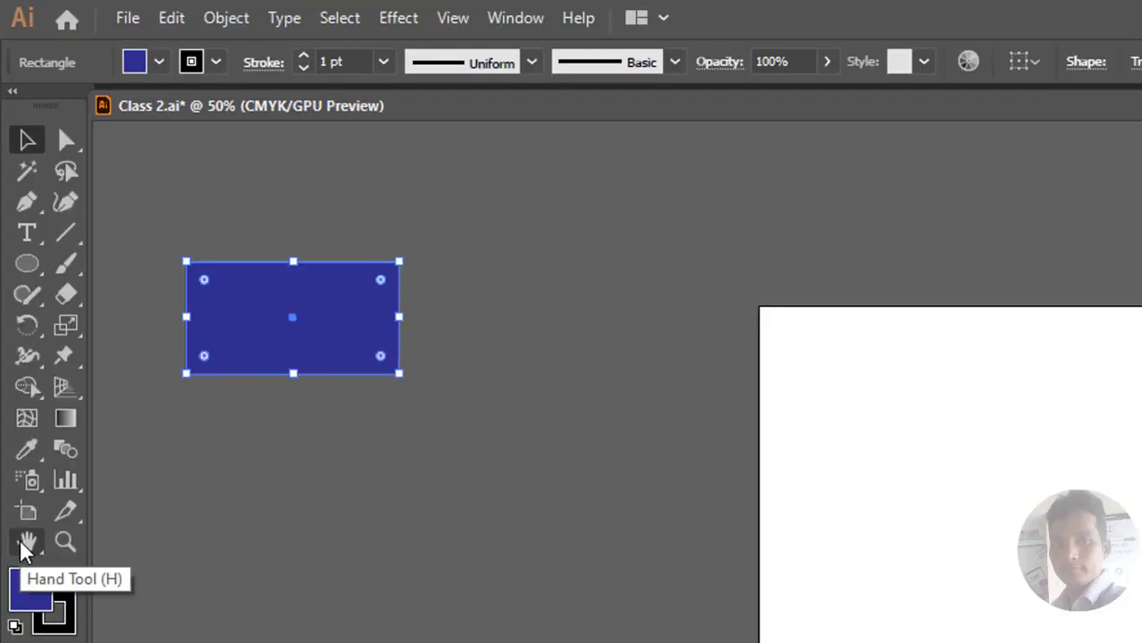
Step: Centre the artboard with the Hand tool and zoom in to 66.67%
left_click(26, 542)
mouse_move(1072, 536)
left_mouse_down()
mouse_move(708, 526)
mouse_move(1139, 515)
left_mouse_up()
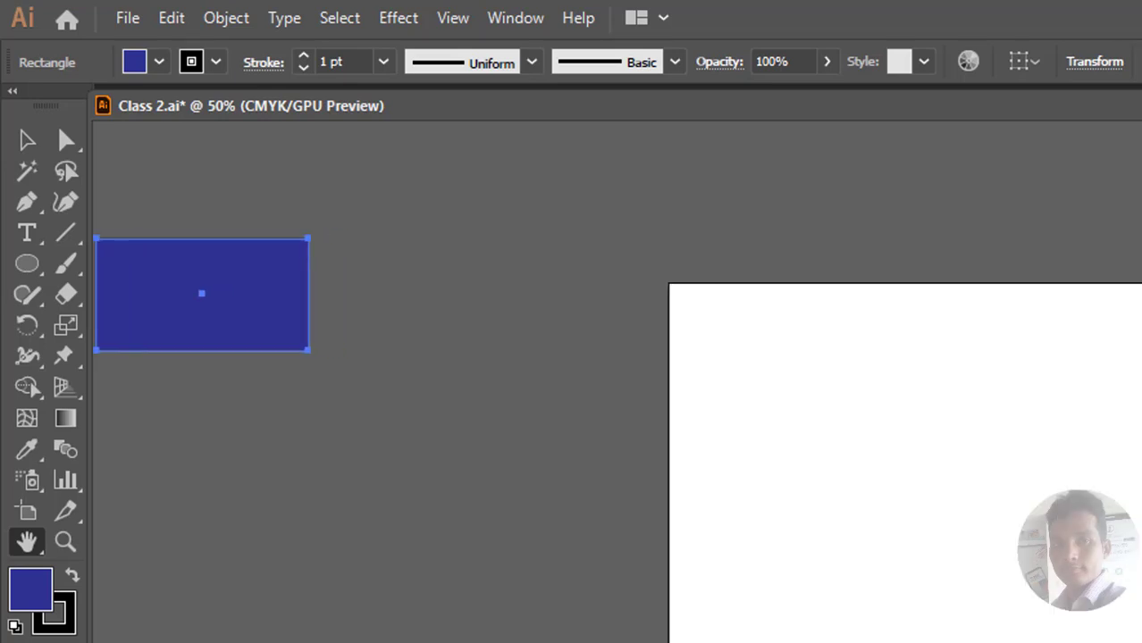
left_click_drag(539, 566, 395, 564)
left_click(626, 551)
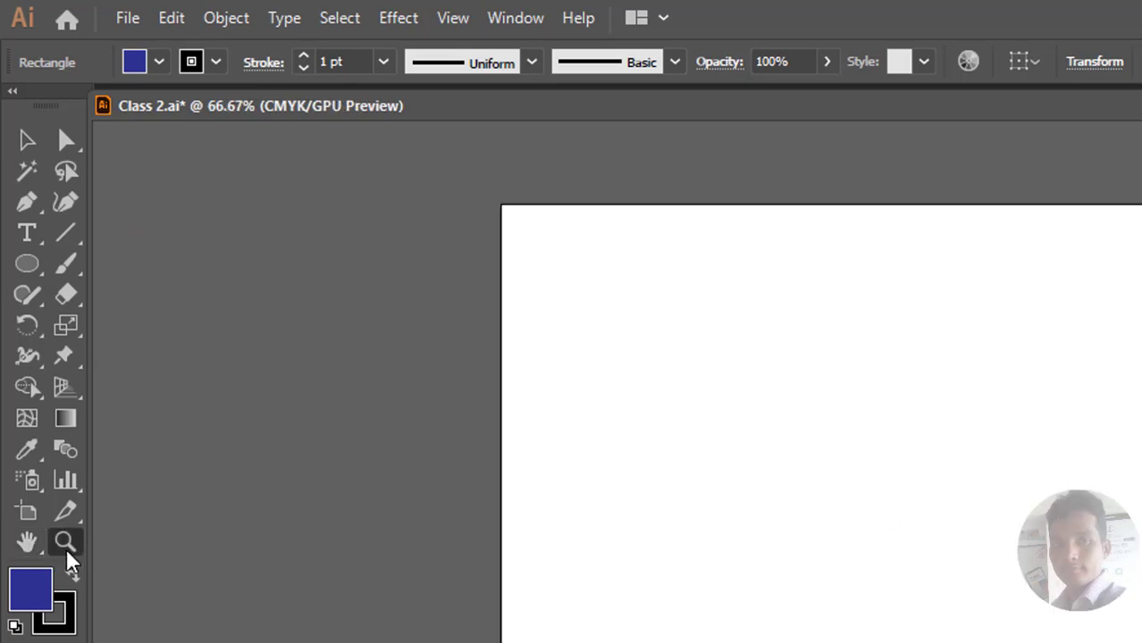
left_click(17, 90)
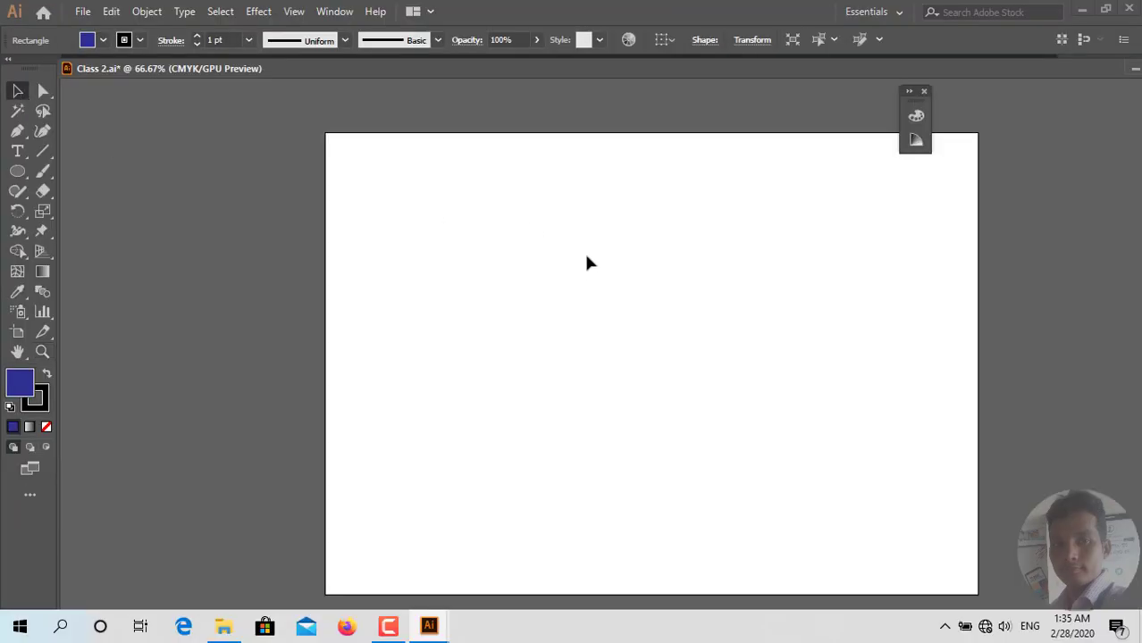
left_click(586, 275)
scroll(586, 275, "up", 5)
scroll(586, 275, "down", 5)
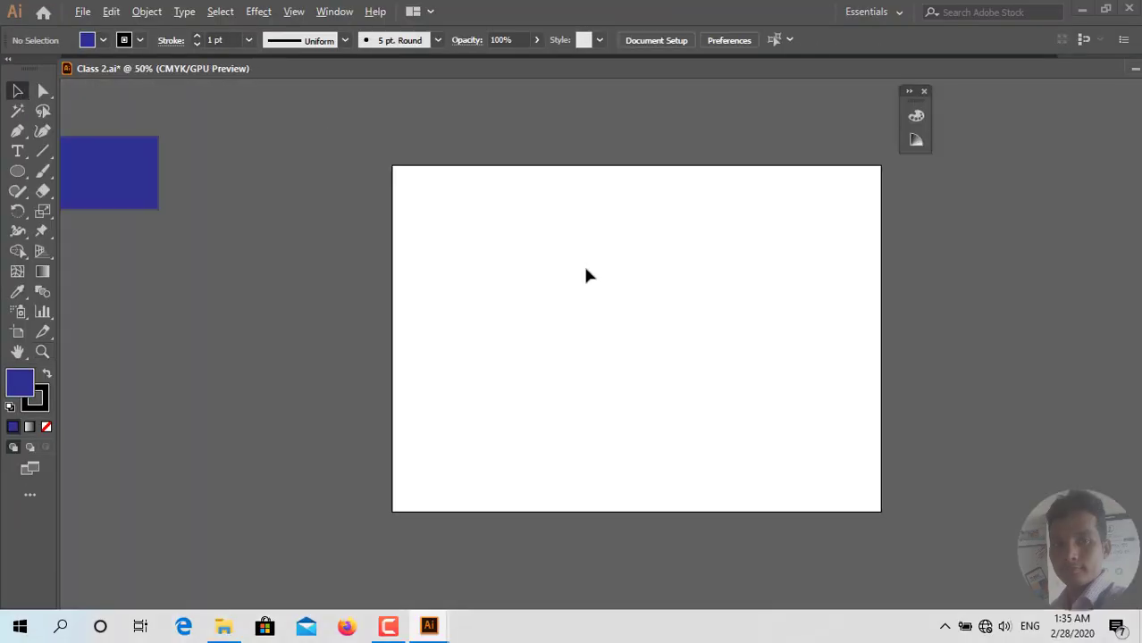
scroll(586, 275, "up", 4)
scroll(586, 275, "down", 5)
scroll(586, 275, "up", 5)
scroll(586, 275, "down", 4)
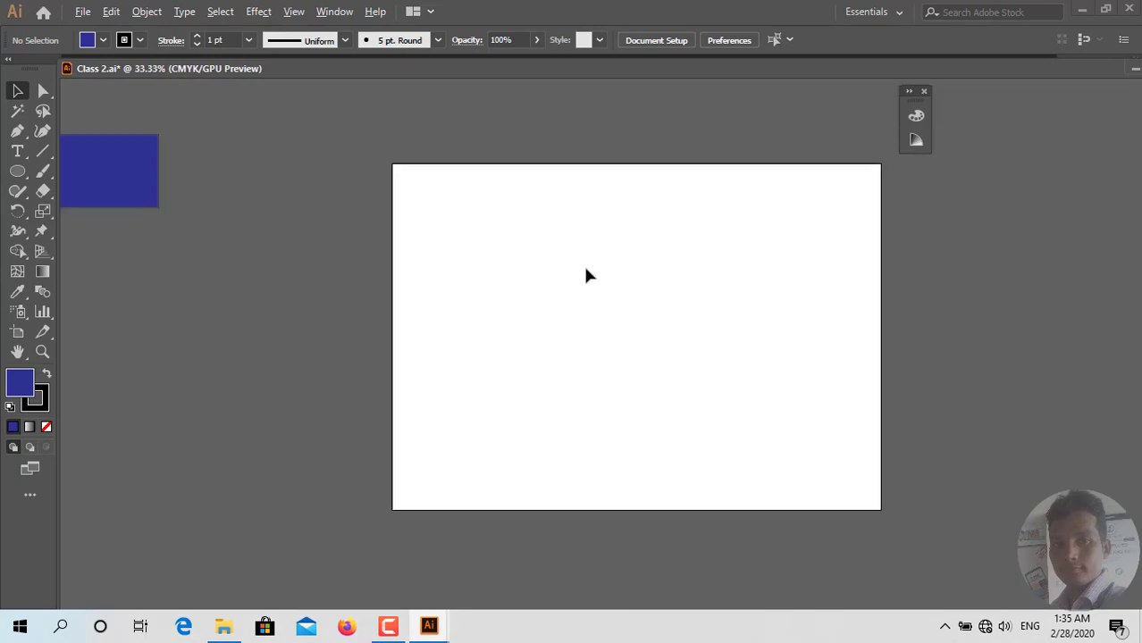
scroll(586, 275, "down", 1)
scroll(586, 275, "up", 5)
scroll(586, 276, "down", 5)
scroll(586, 275, "up", 5)
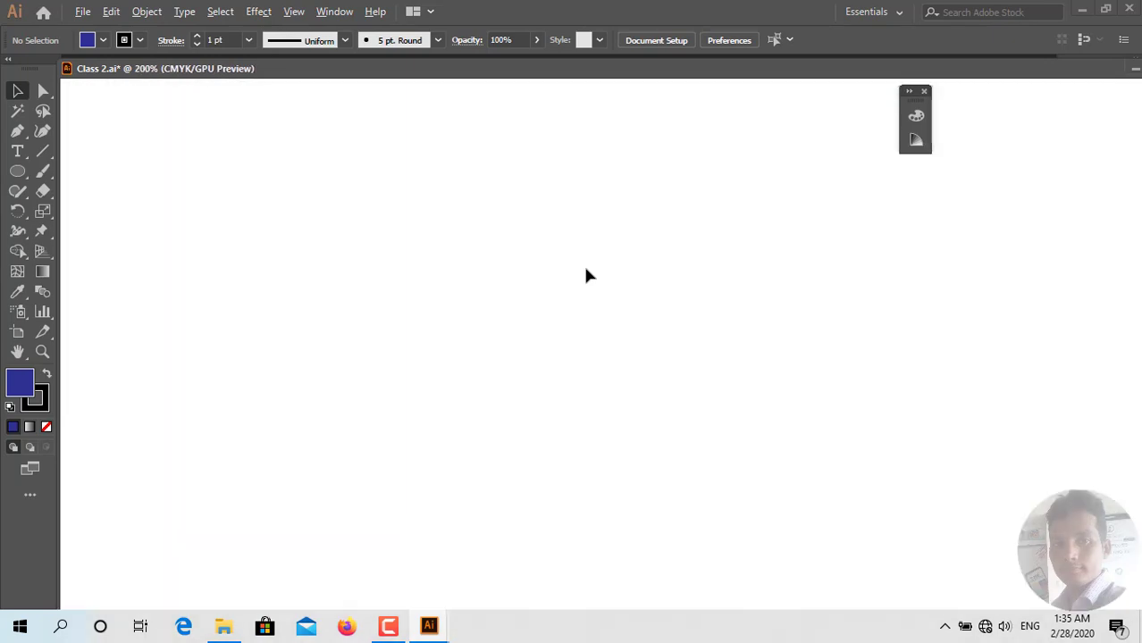
scroll(586, 275, "down", 4)
scroll(586, 276, "up", 2)
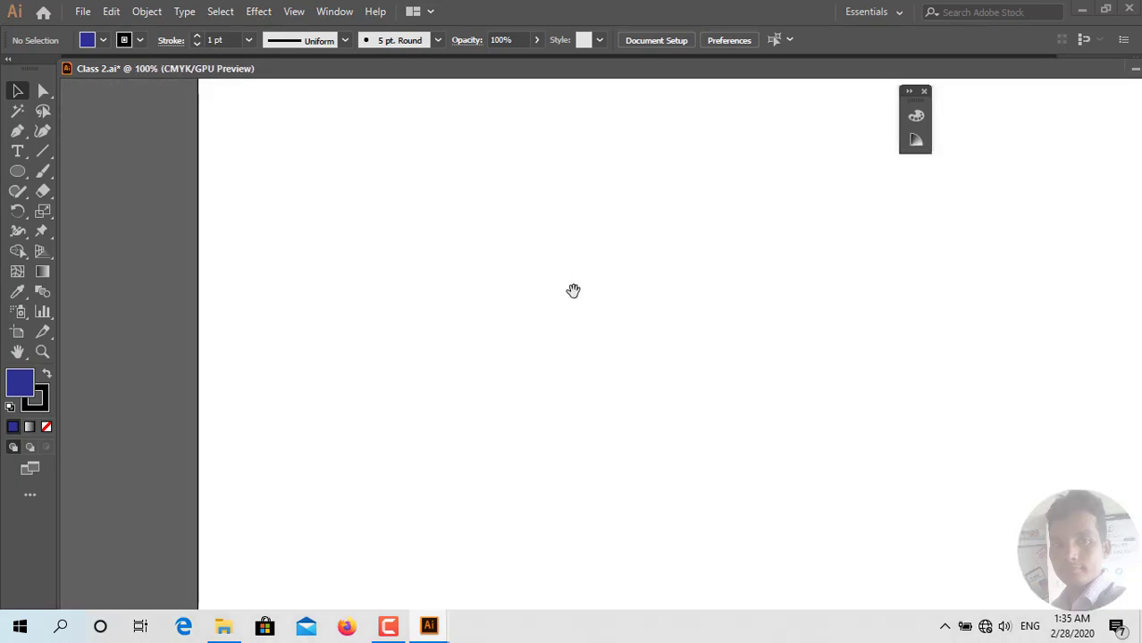
scroll(572, 291, "down", 3)
scroll(573, 291, "up", 1)
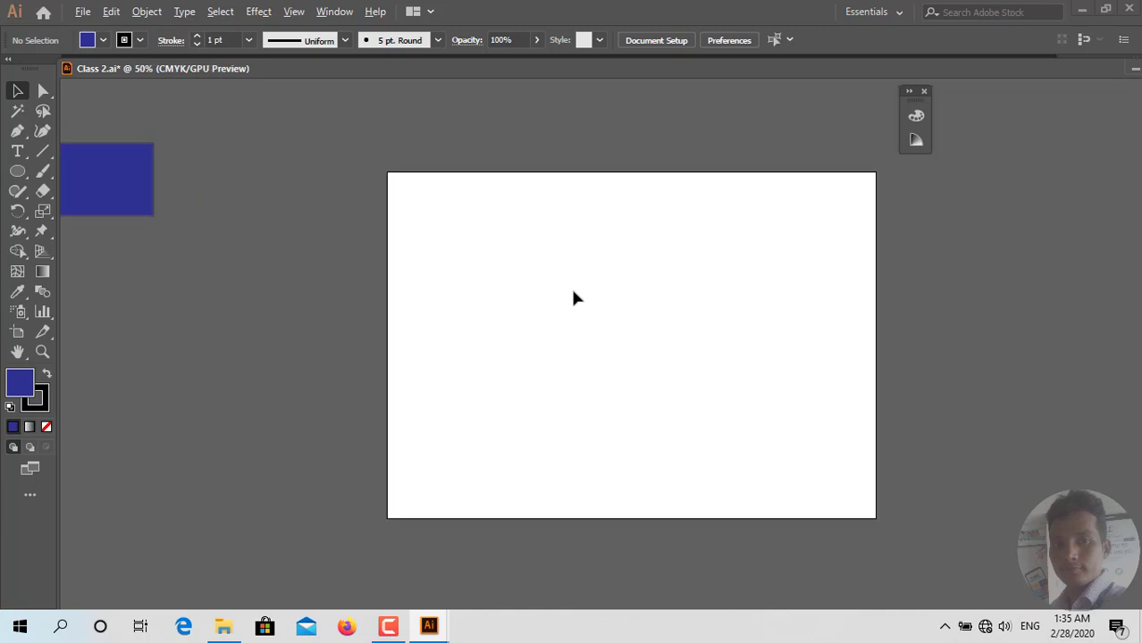
left_click_drag(572, 298, 433, 288)
scroll(431, 286, "up", 2)
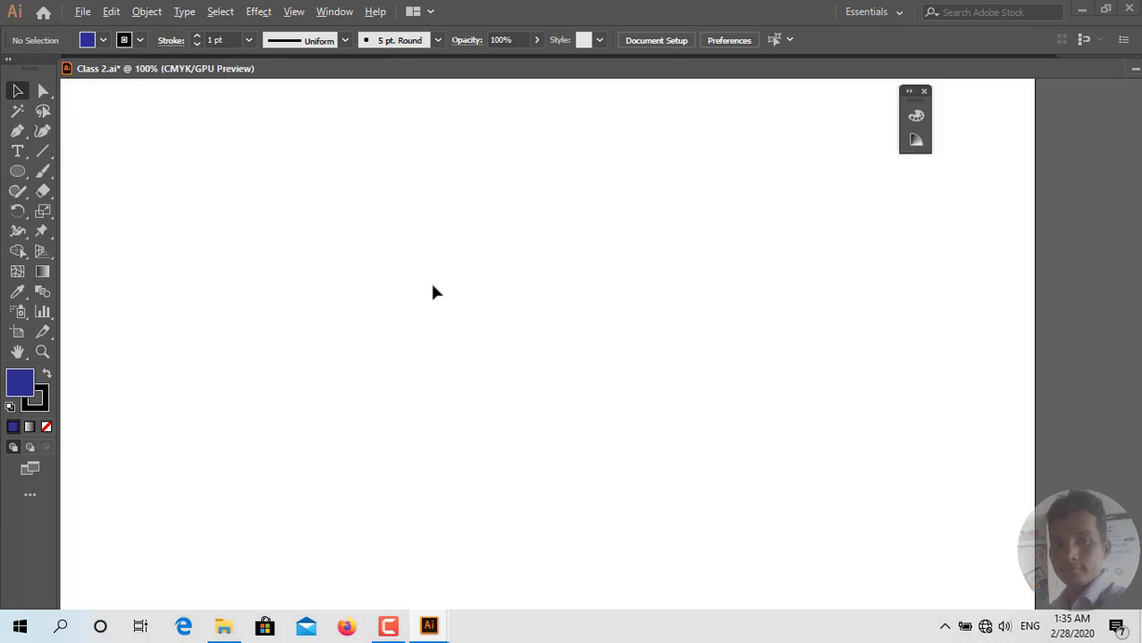
scroll(432, 286, "down", 2)
scroll(432, 286, "up", 1)
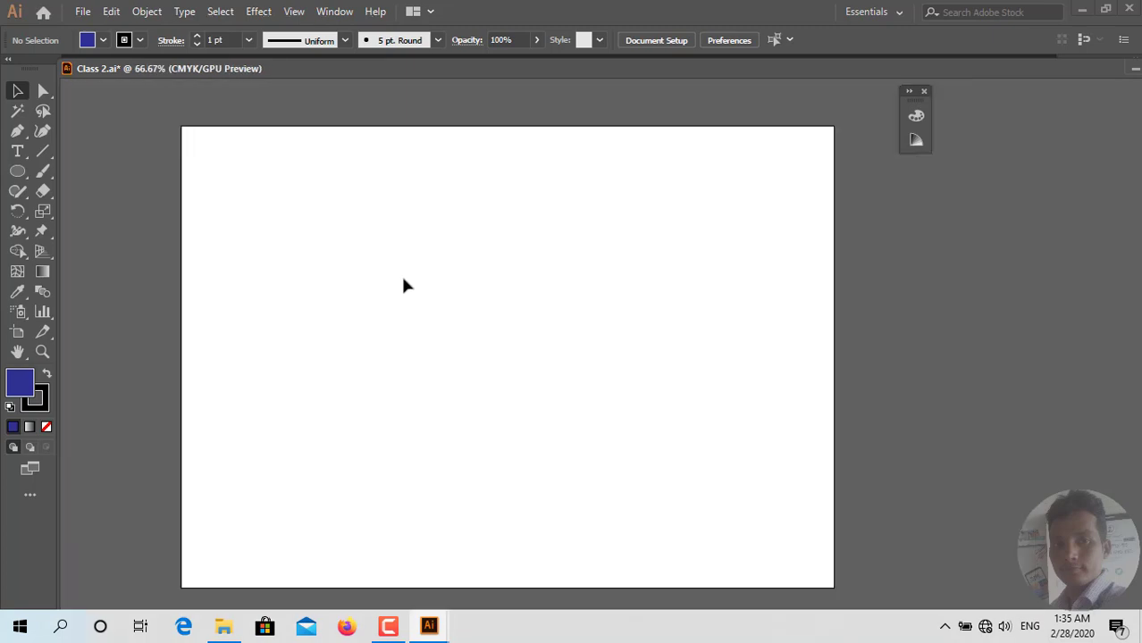
left_click_drag(349, 276, 426, 248)
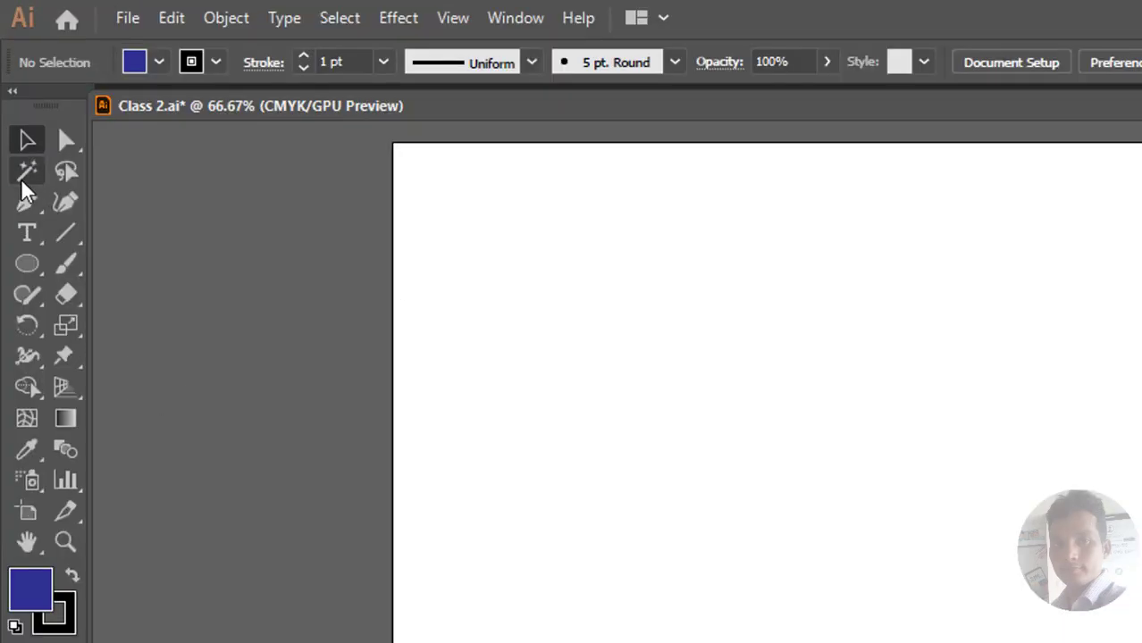
Step: Draw a dark blue rounded square and move it toward the artboard's top-left corner
left_click(15, 267)
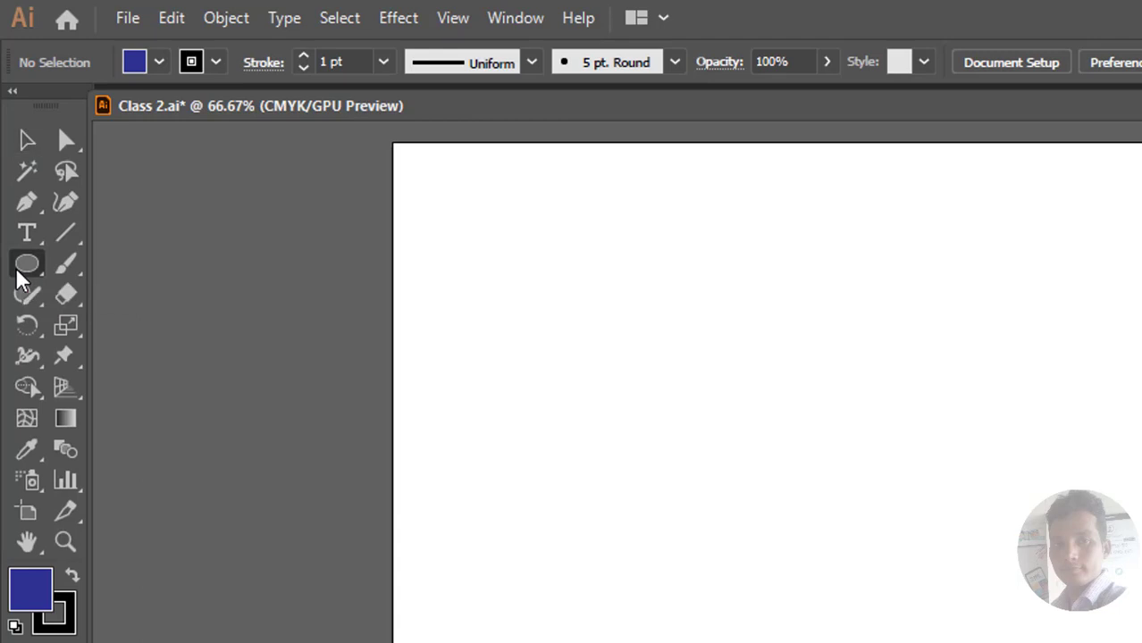
left_click(122, 288)
left_click_drag(602, 308, 703, 328)
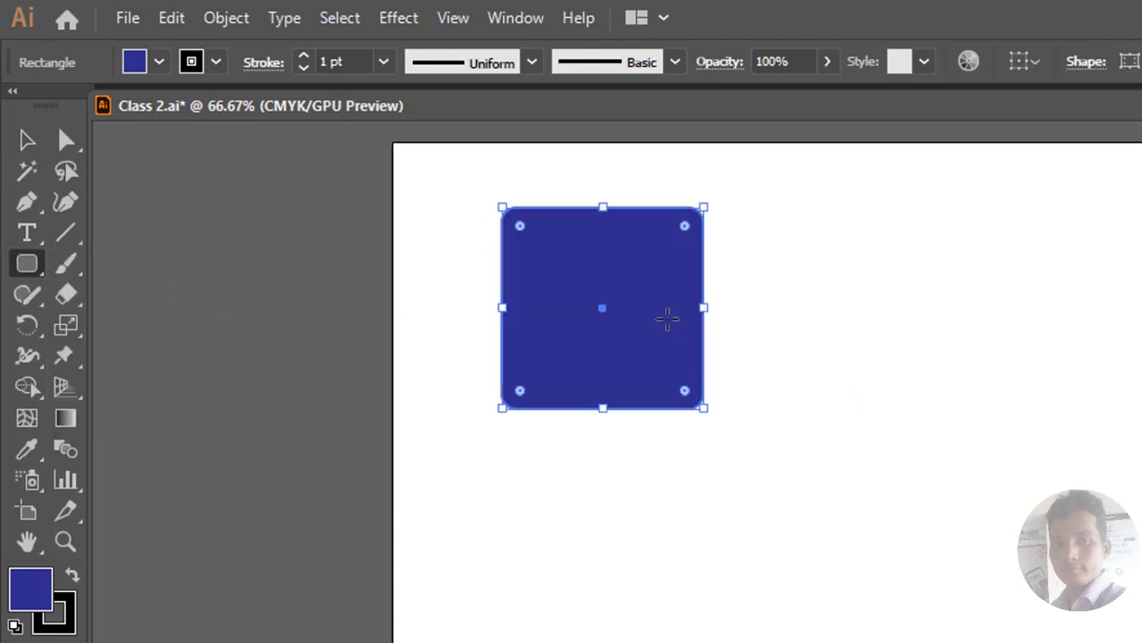
left_click(28, 141)
mouse_move(637, 344)
left_mouse_down()
mouse_move(576, 313)
mouse_move(889, 306)
mouse_move(811, 304)
left_mouse_up()
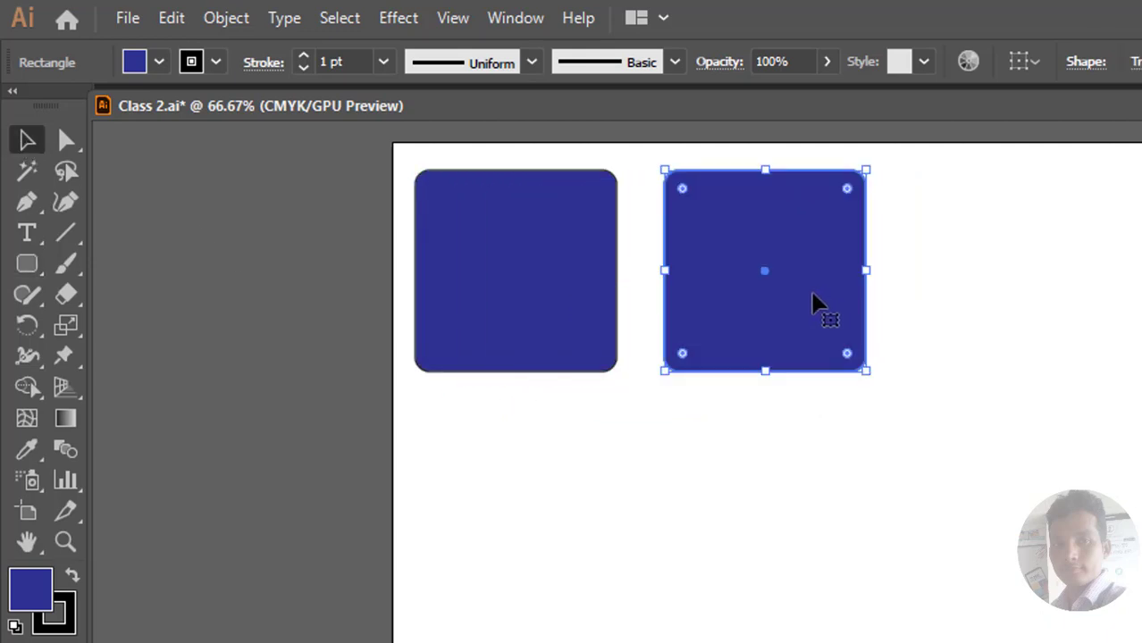
Step: Repeat the square copies into a row of four, then duplicate the row into three rows
key("ctrl+d")
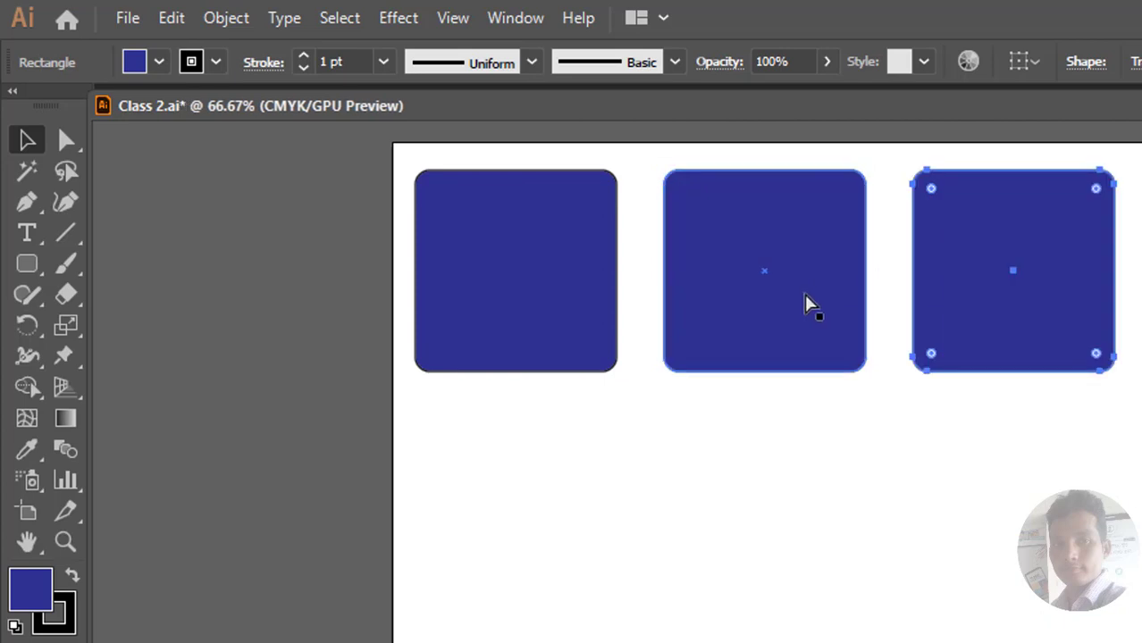
key("ctrl+shift+a")
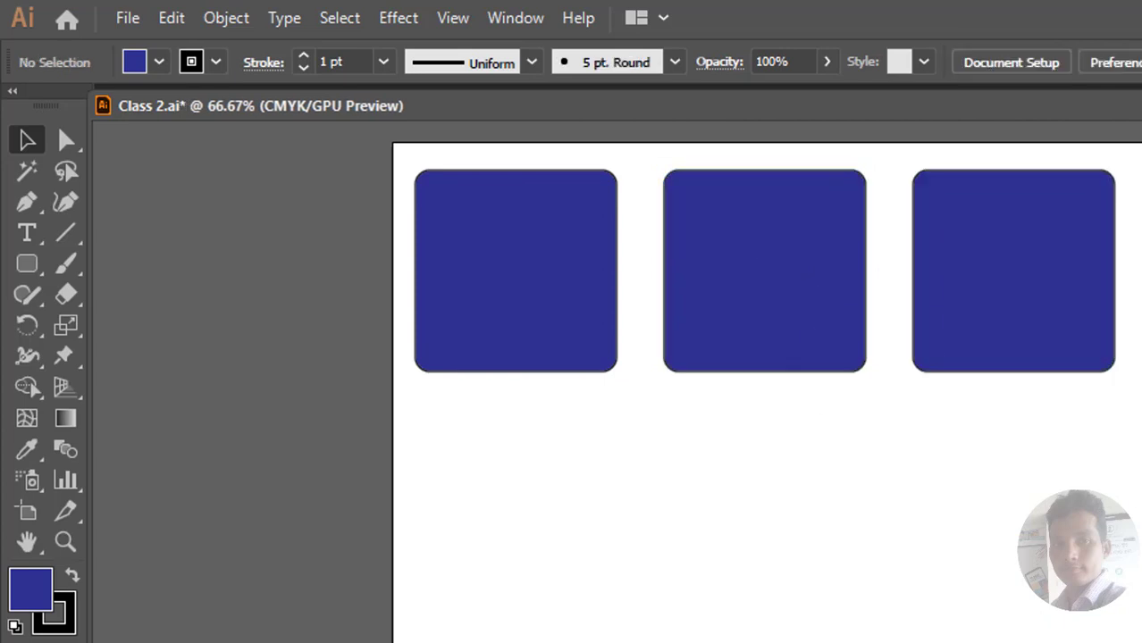
left_click_drag(1134, 420, 460, 295)
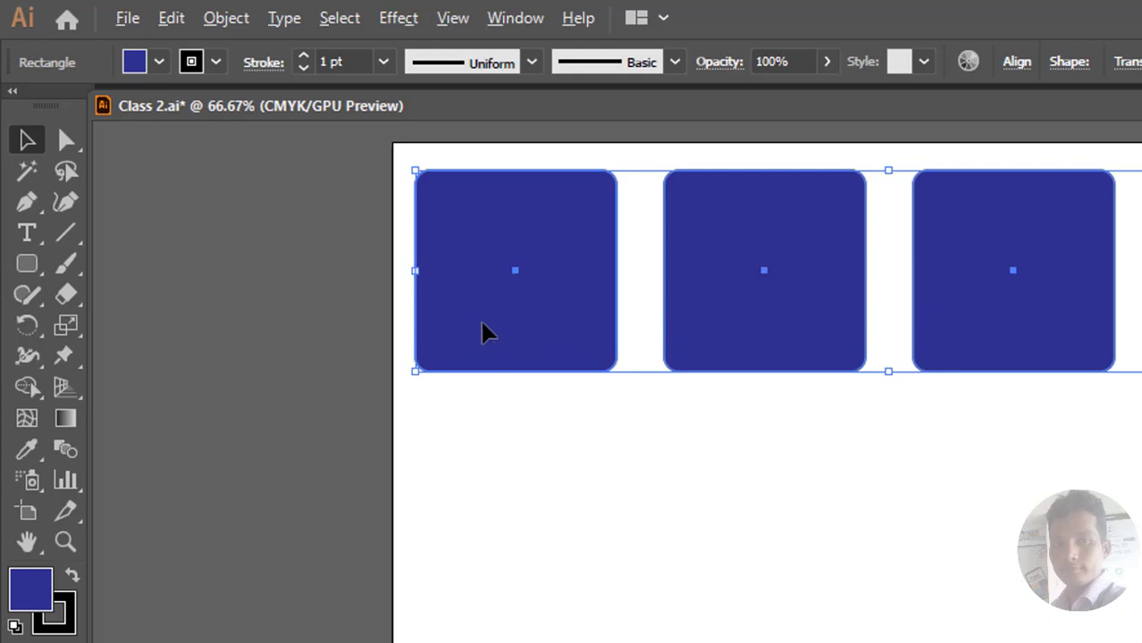
left_click_drag(482, 332, 480, 560)
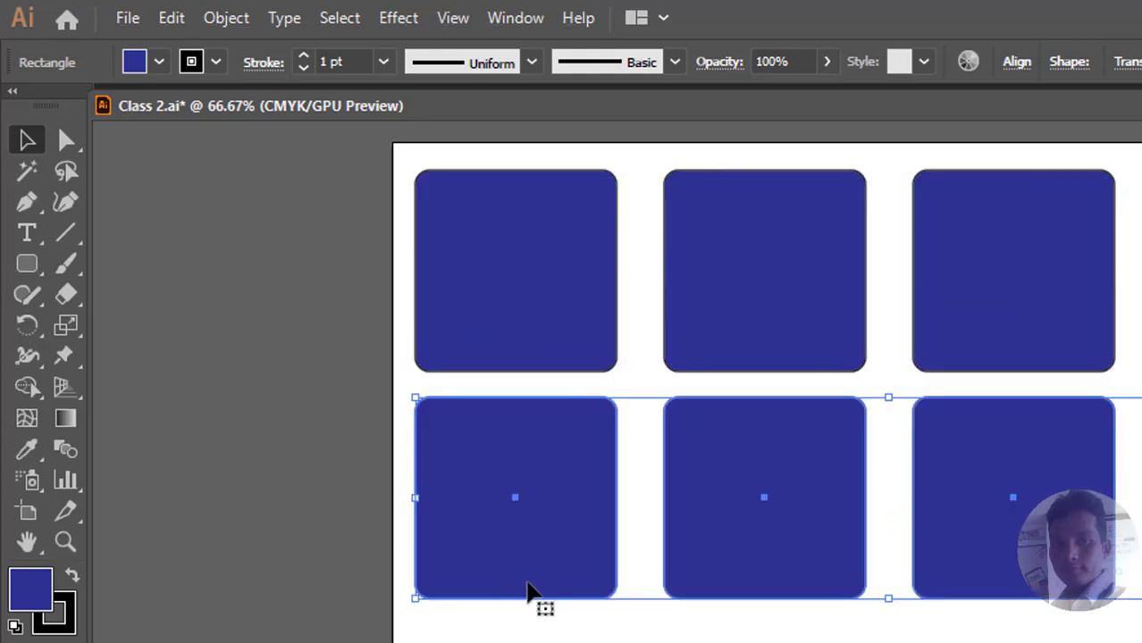
key("ctrl+d")
scroll(529, 589, "down", 2)
scroll(530, 589, "up", 4)
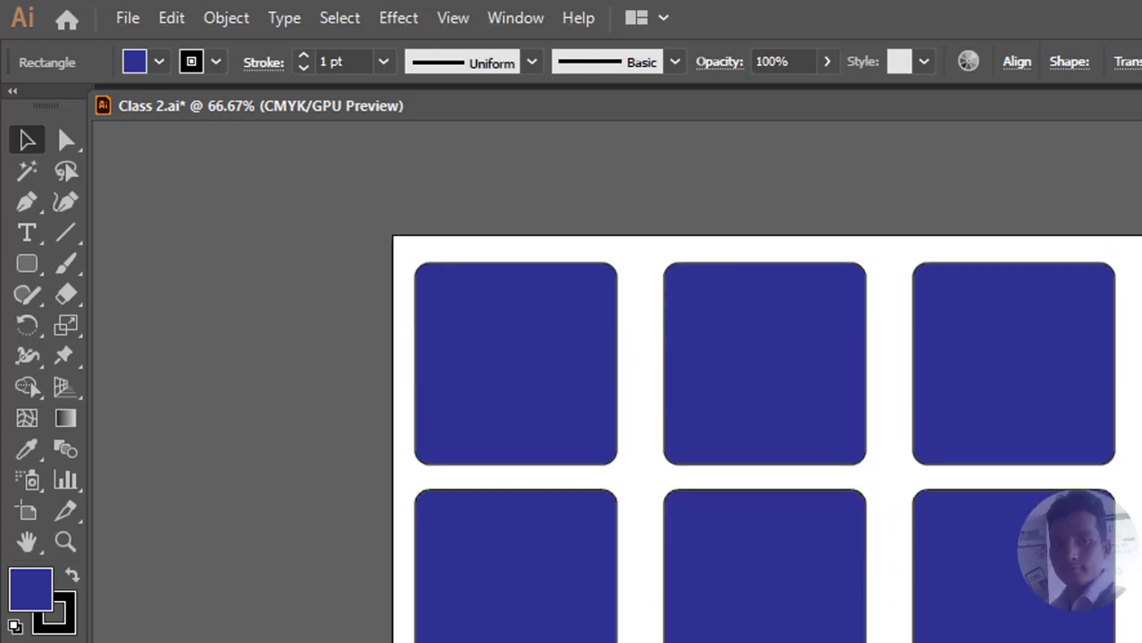
left_click(966, 247)
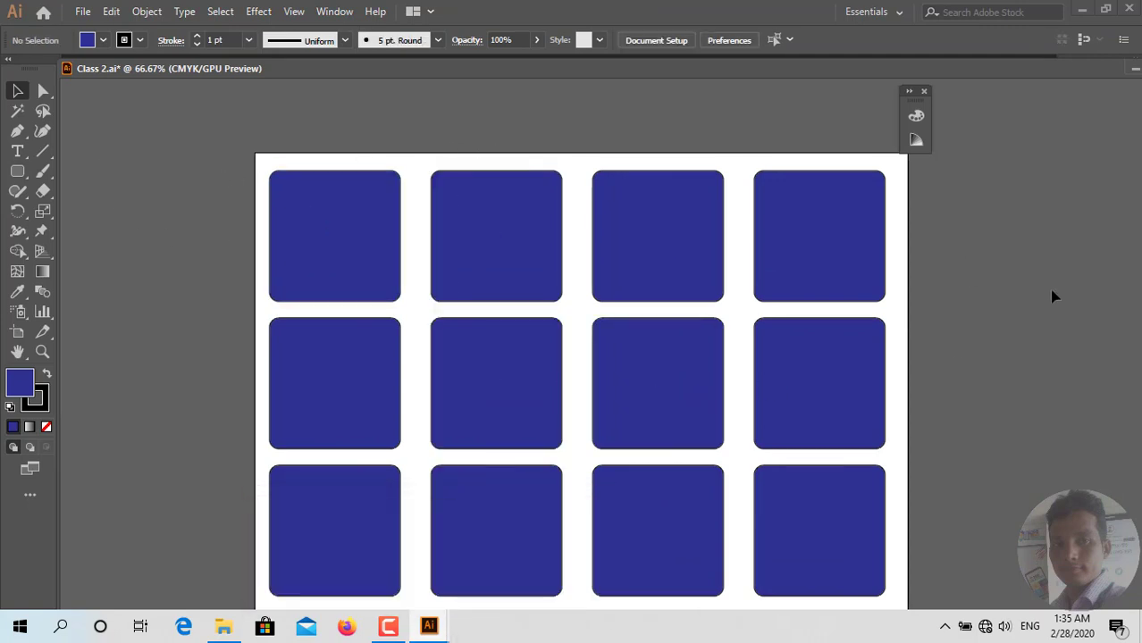
Step: Fill the middle column of squares with magenta pink from the Color Picker
left_click_drag(537, 111, 481, 603)
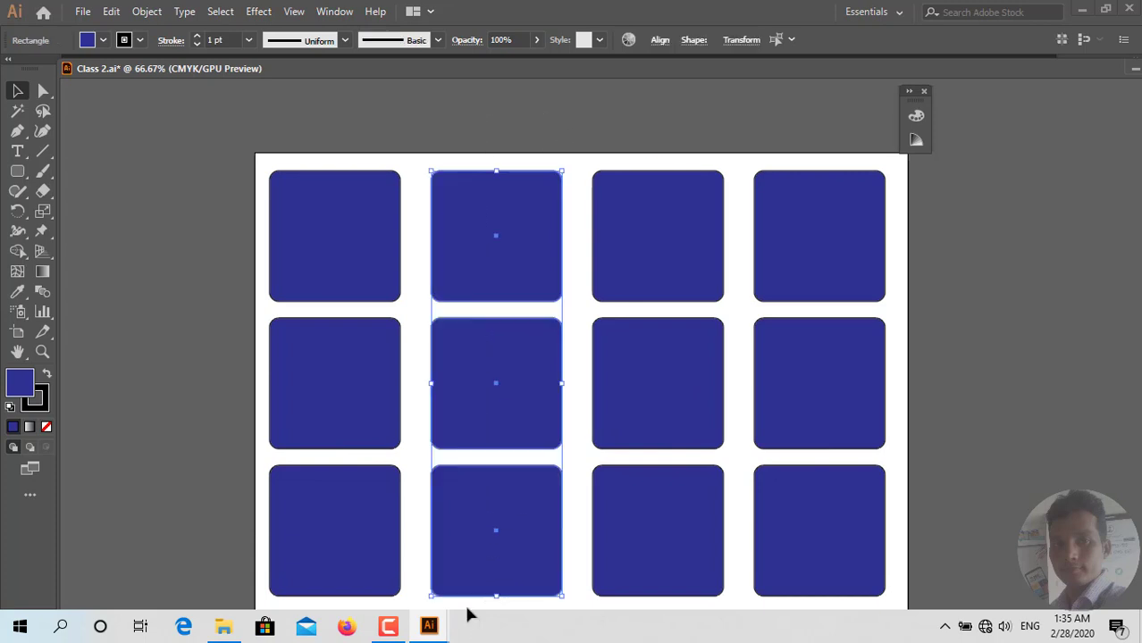
scroll(471, 598, "down", 2)
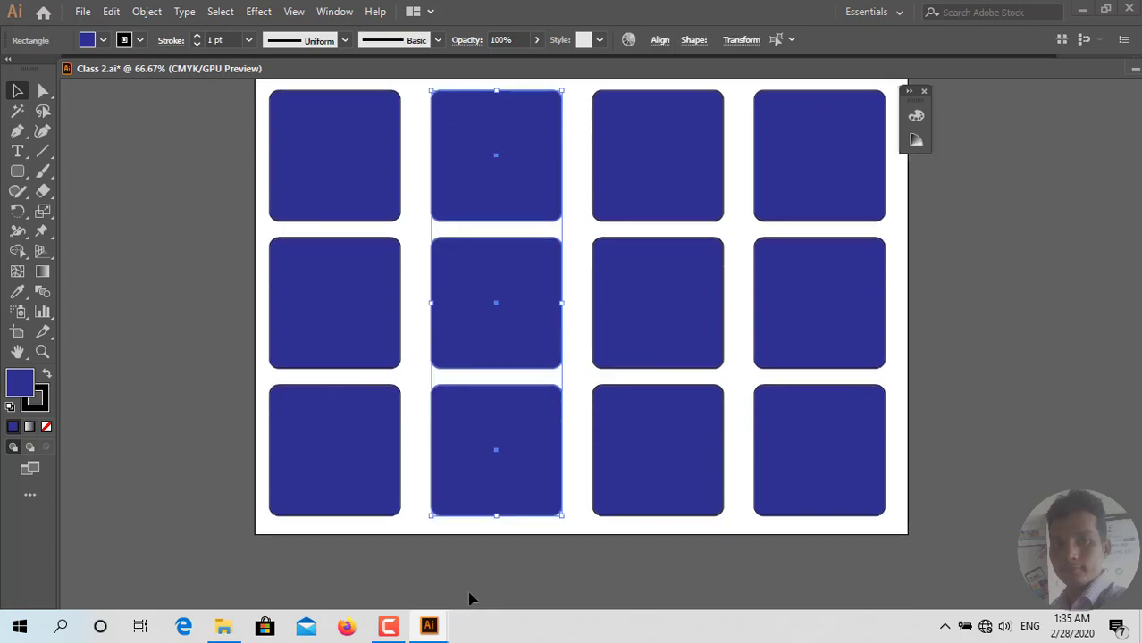
left_click(17, 291)
double_click(19, 379)
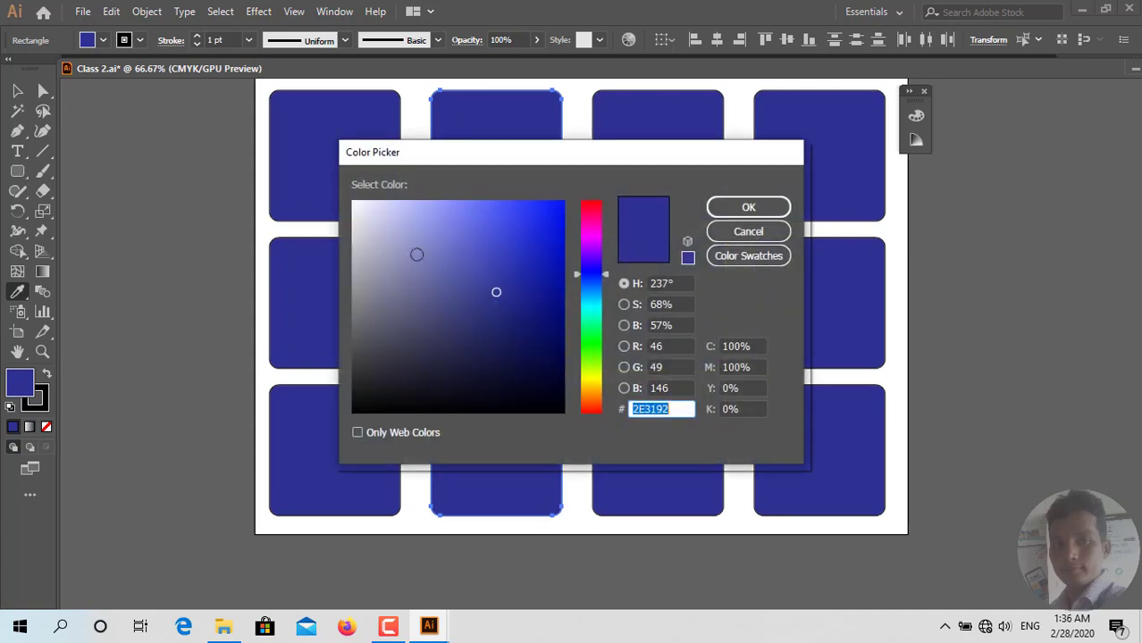
left_click(590, 219)
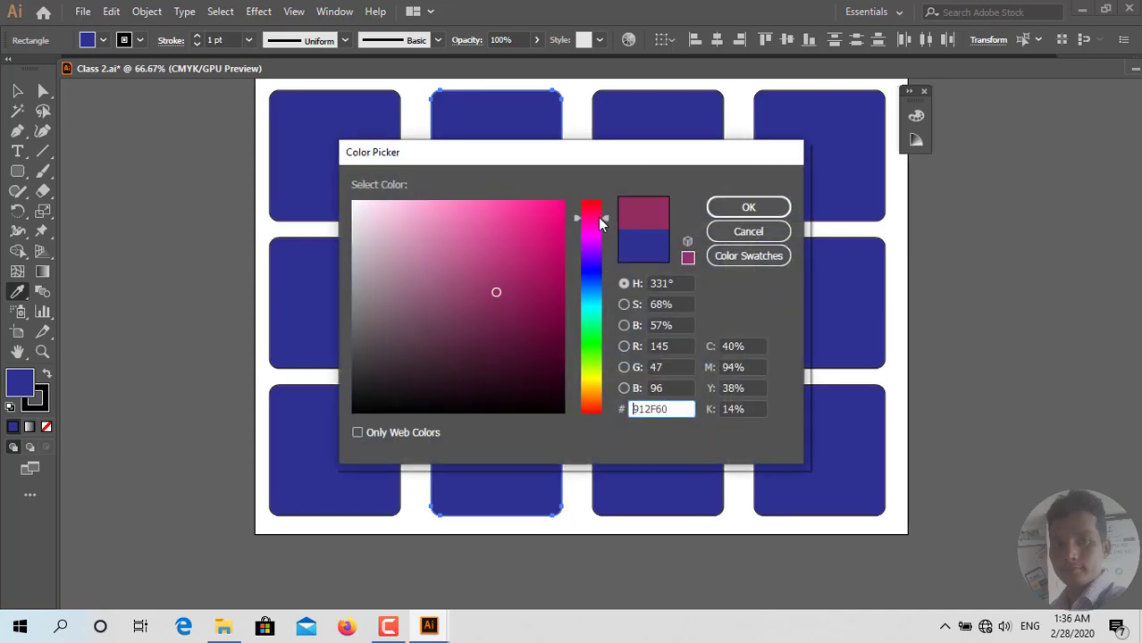
left_click_drag(514, 219, 545, 209)
left_click(733, 206)
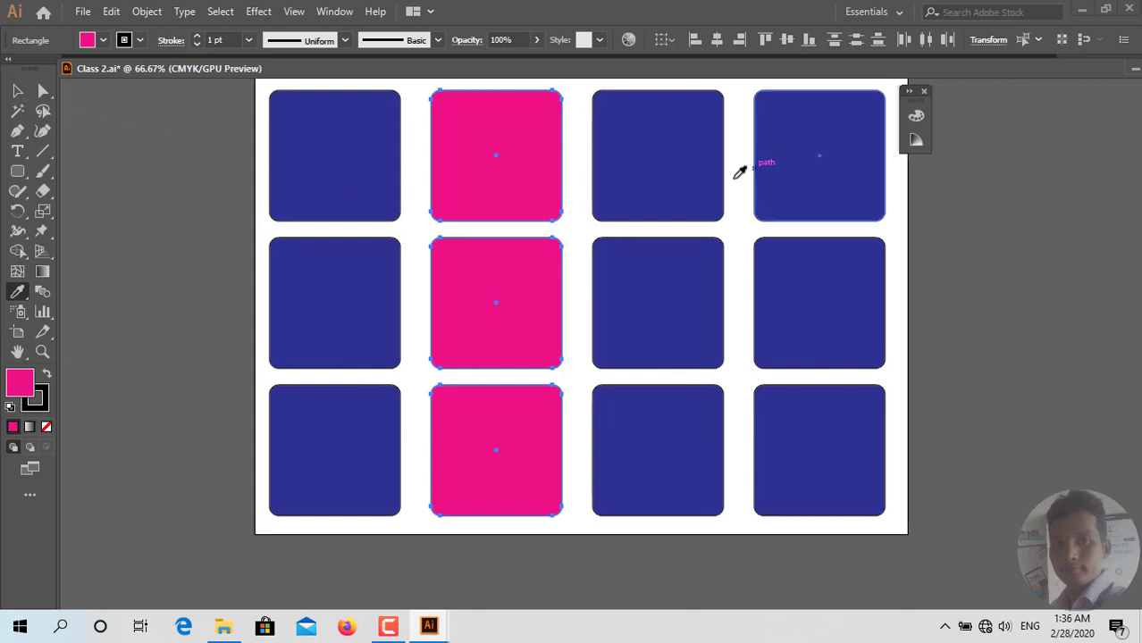
Step: Fill the two right squares of the middle row with red
left_click(17, 90)
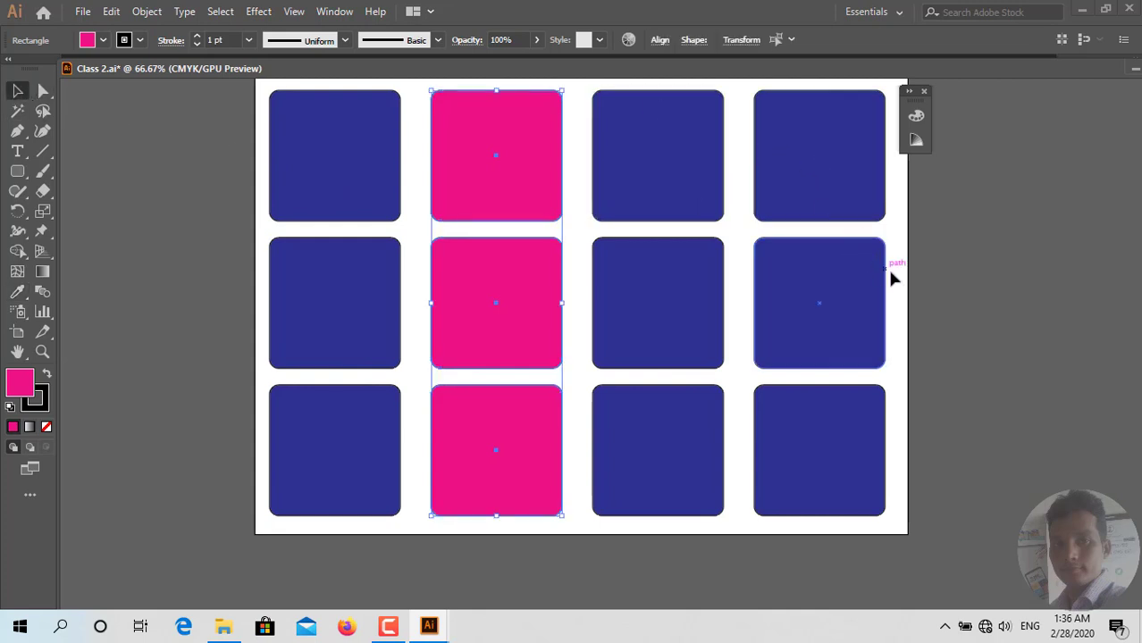
left_click_drag(675, 341, 669, 335)
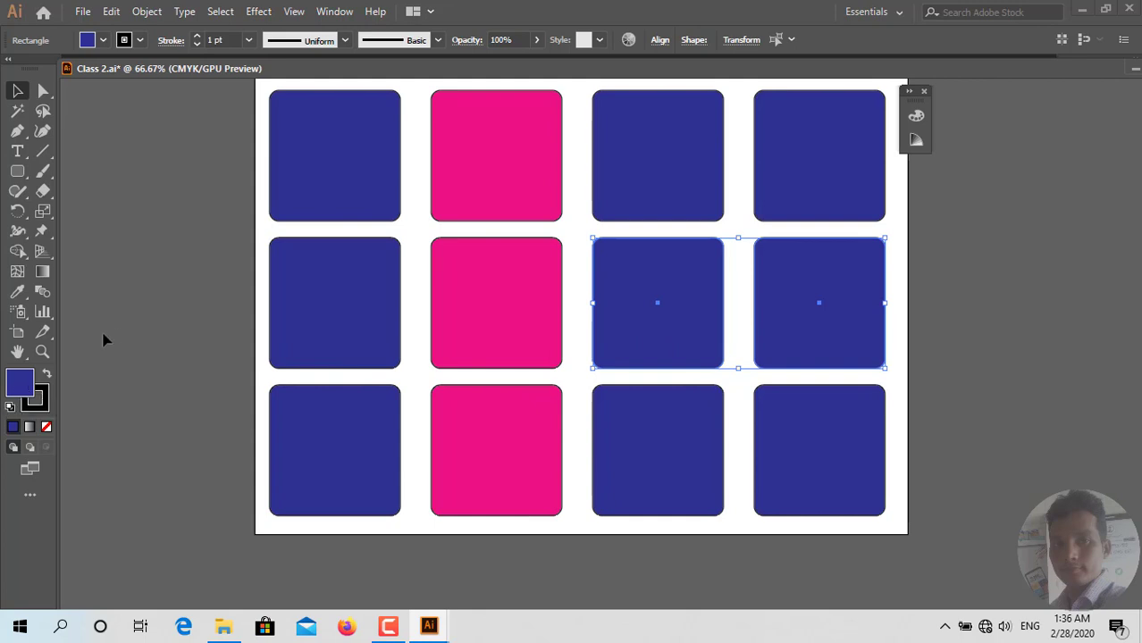
left_click(104, 42)
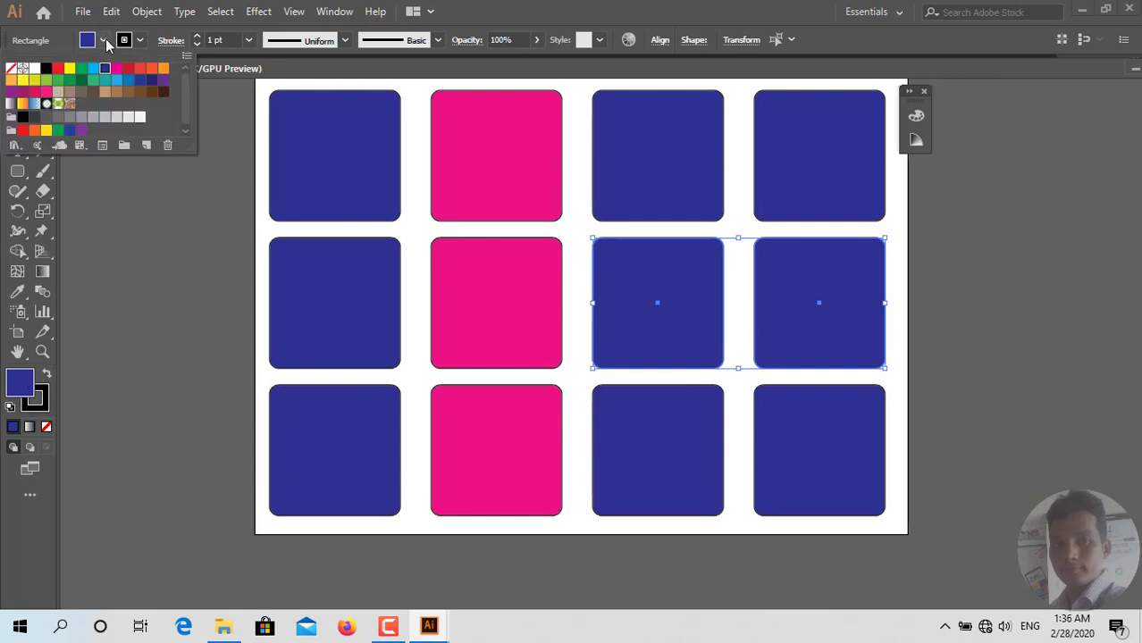
left_click(140, 70)
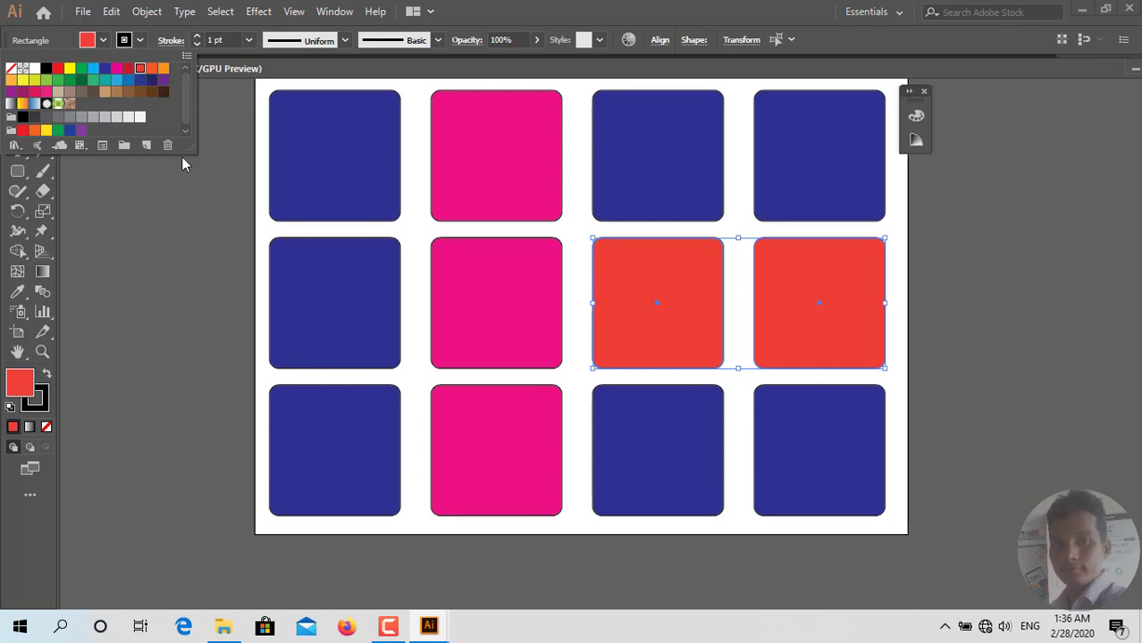
Step: Fill the middle-left and top-right squares with green, then deselect
left_click(330, 296)
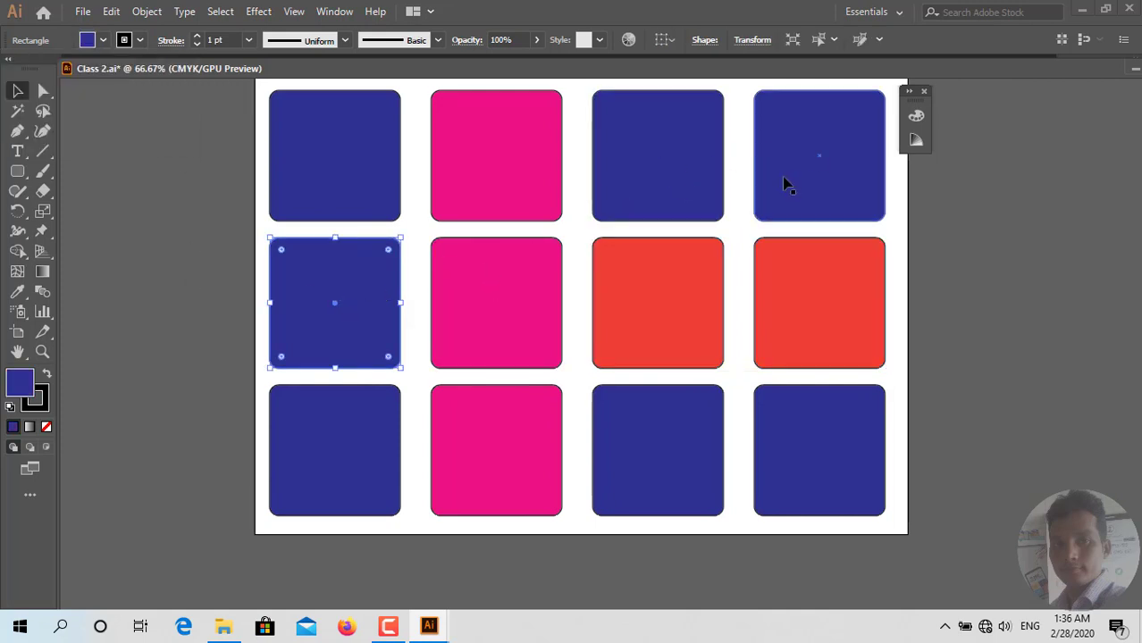
left_click(802, 157, "shift")
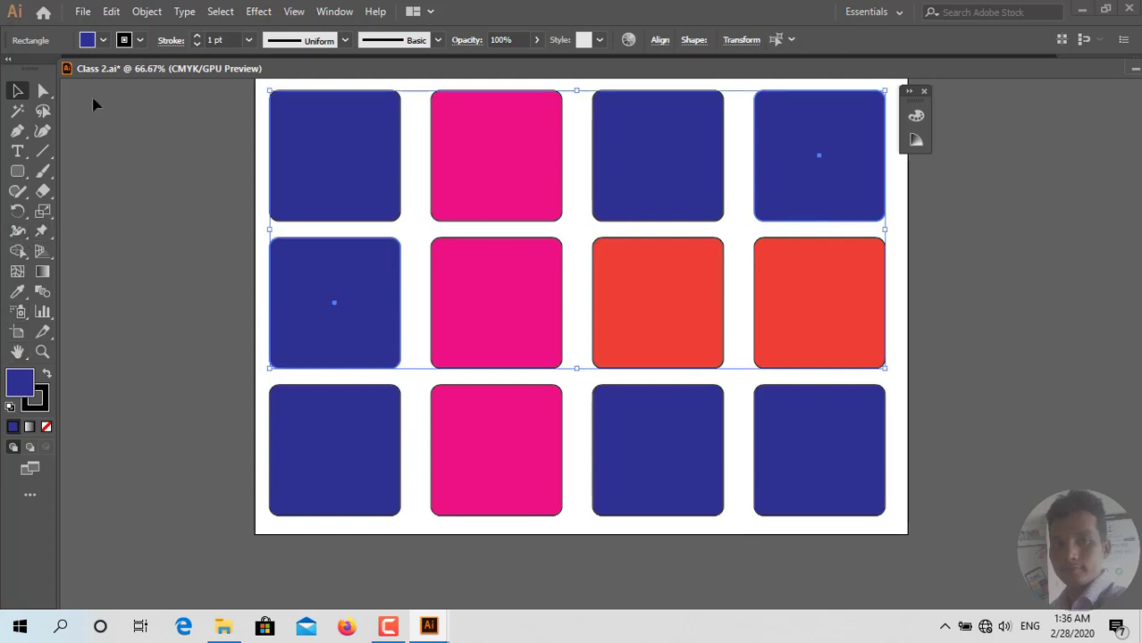
left_click(103, 40)
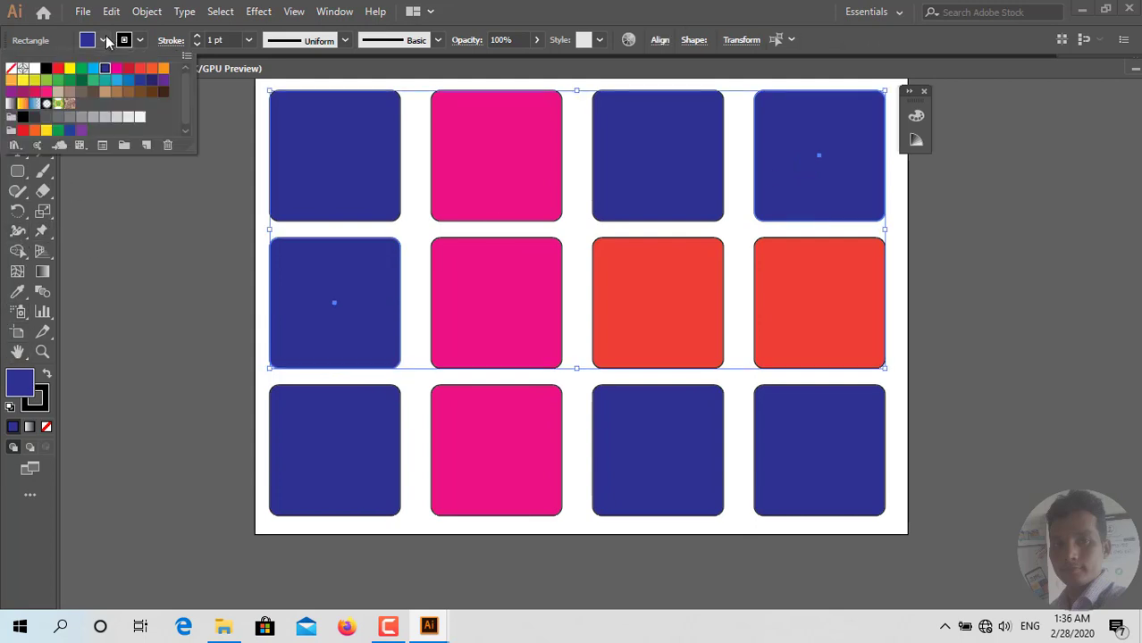
left_click(46, 79)
left_click(1043, 302)
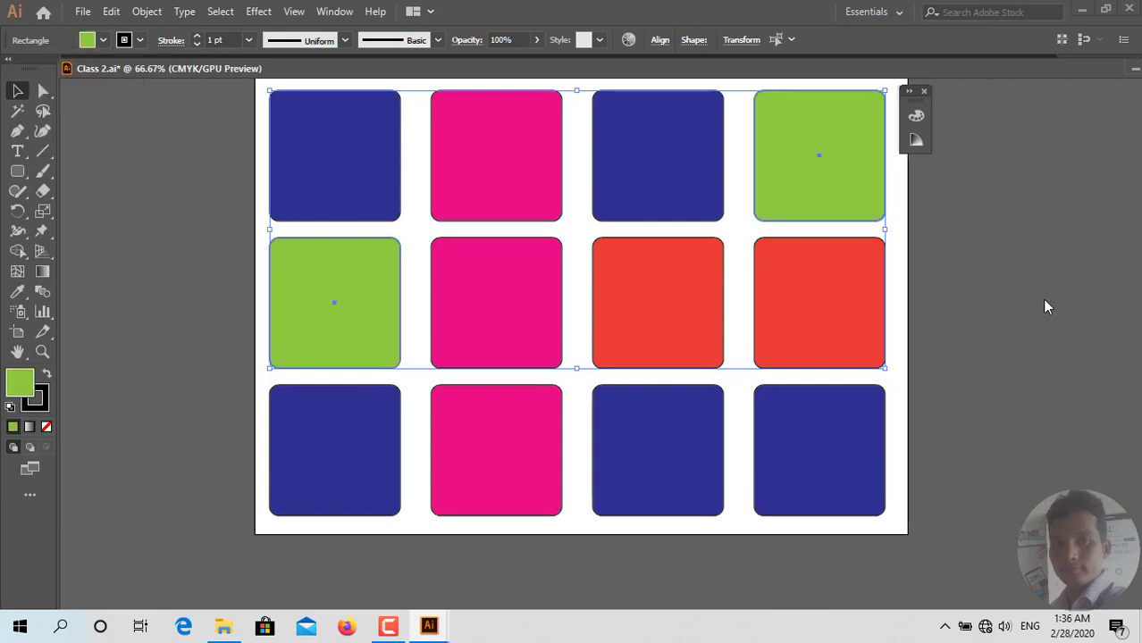
scroll(1028, 377, "up", 2)
left_click(959, 233)
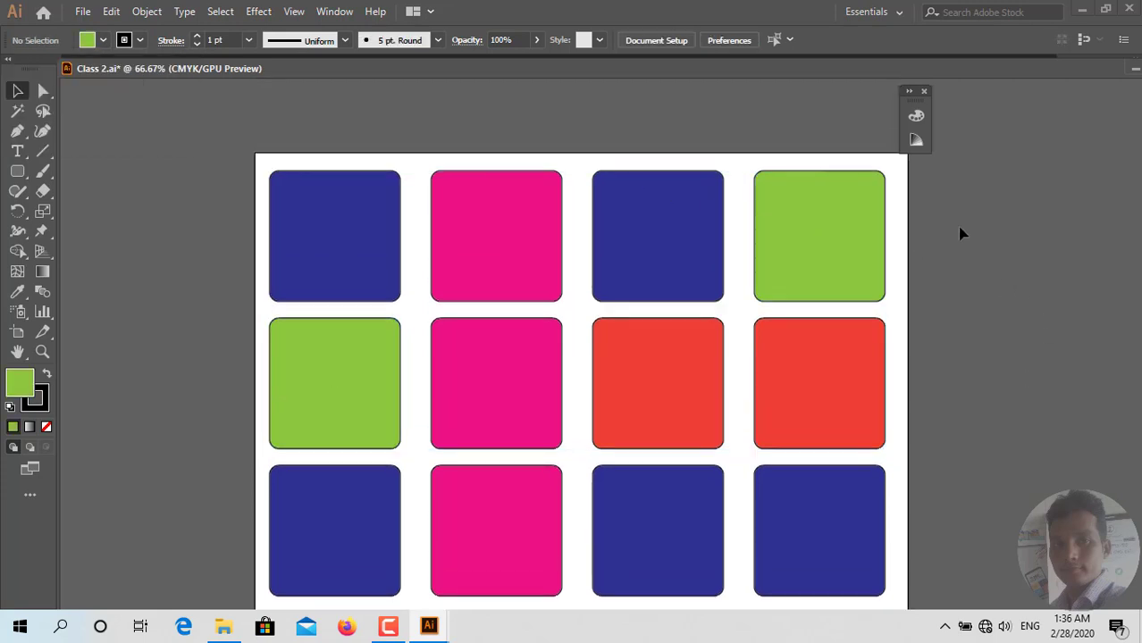
Step: Select all twelve squares and scale the grid down around its centre
left_click_drag(418, 161, 881, 540)
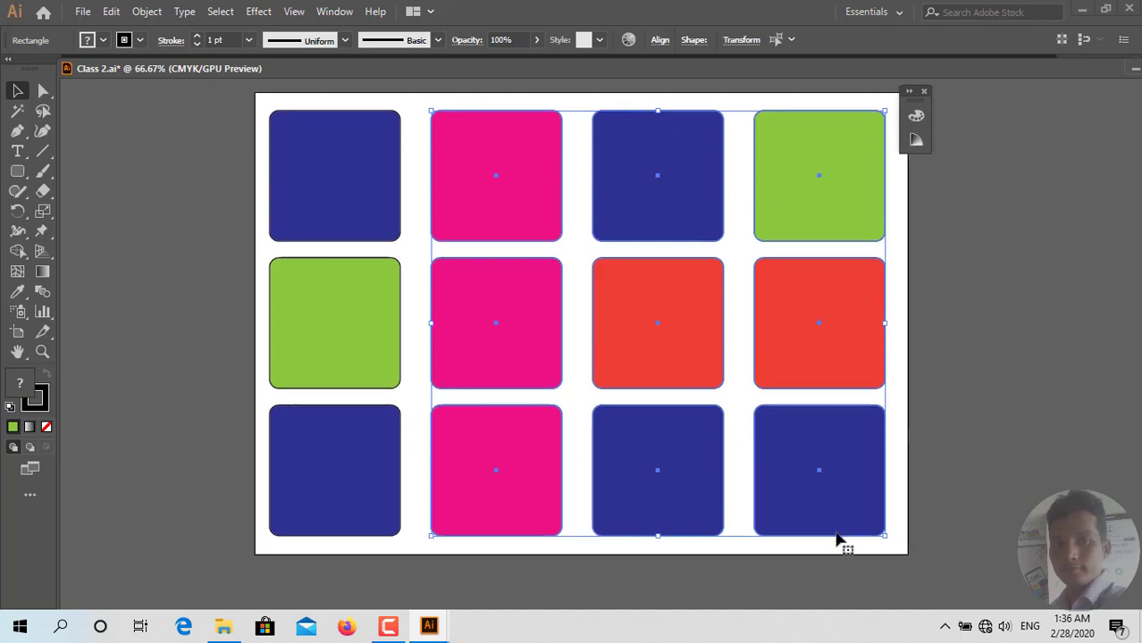
scroll(313, 192, "up", 2)
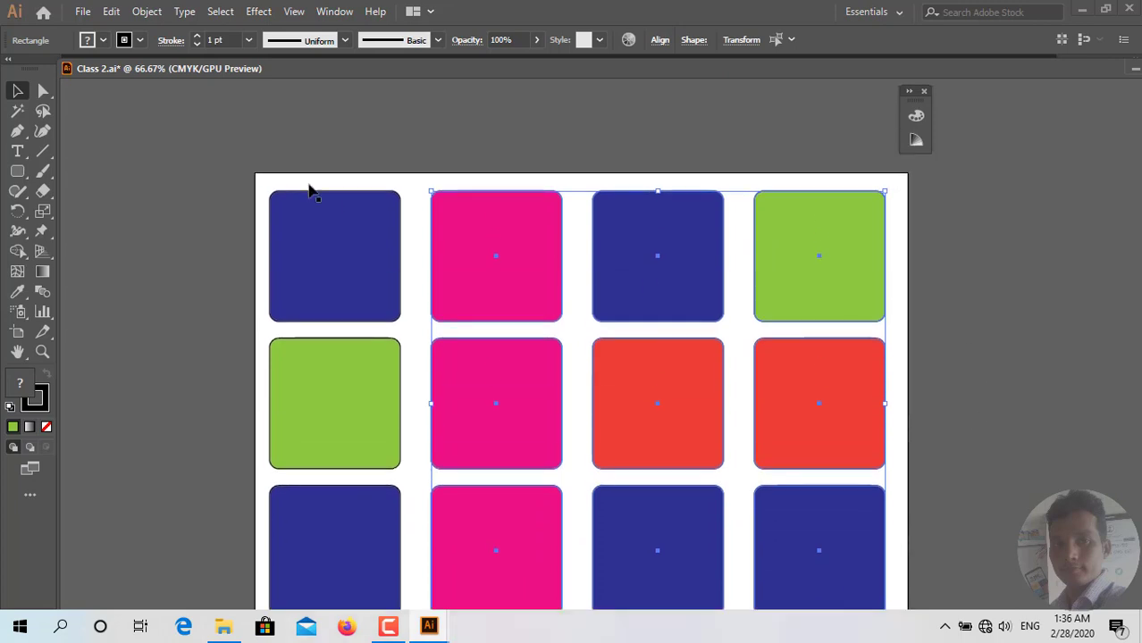
left_click(246, 153)
scroll(215, 167, "down", 1)
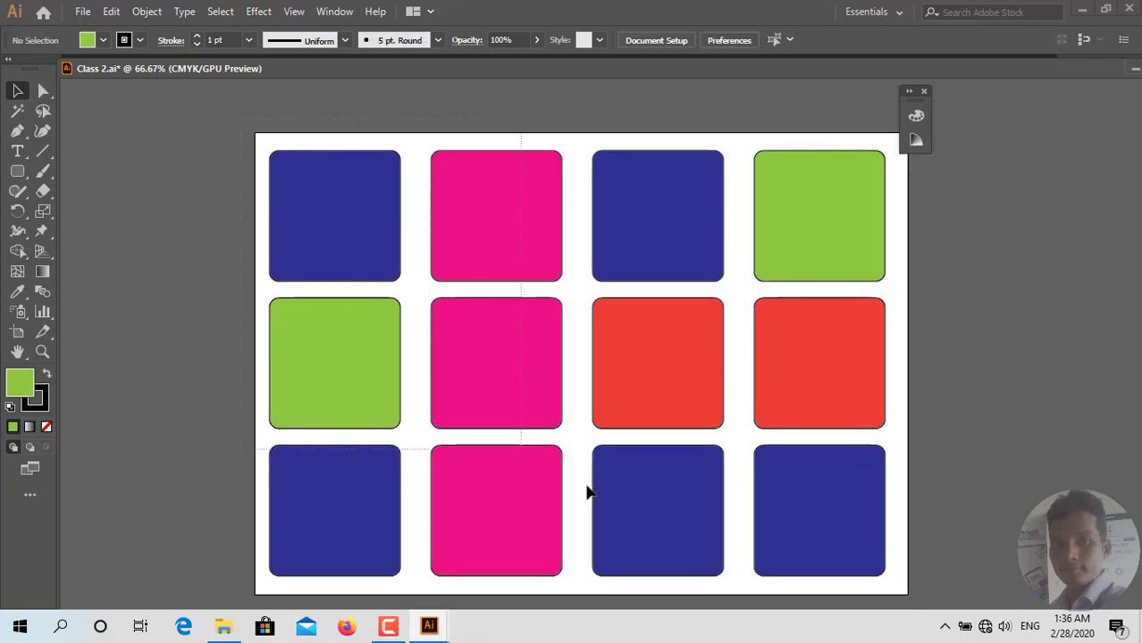
key("ctrl+a")
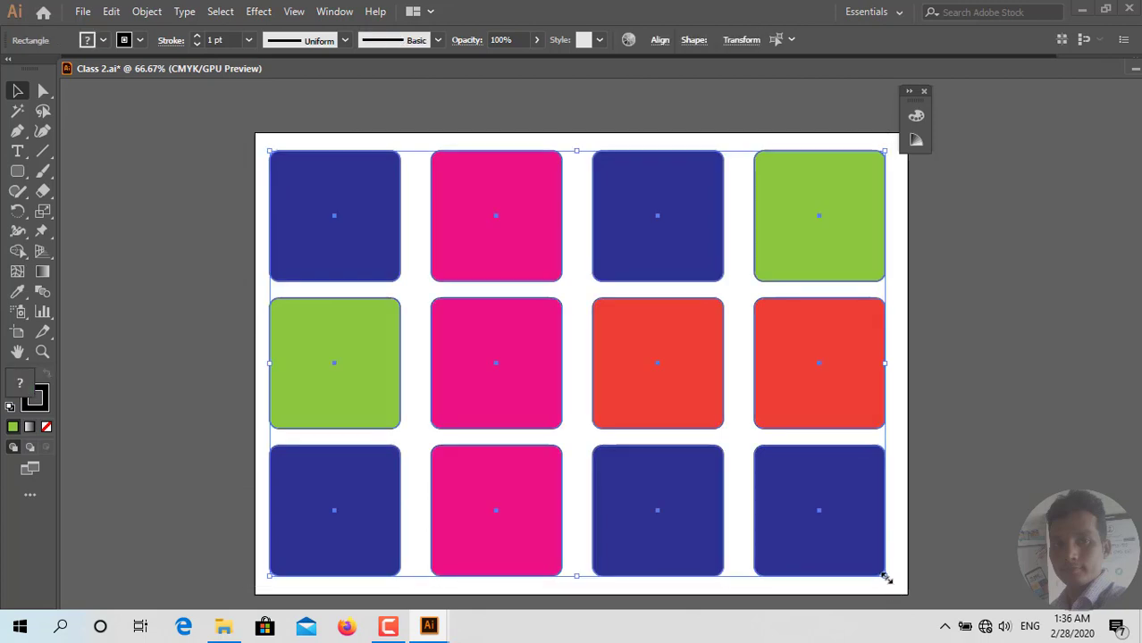
left_click_drag(885, 578, 816, 529, "alt")
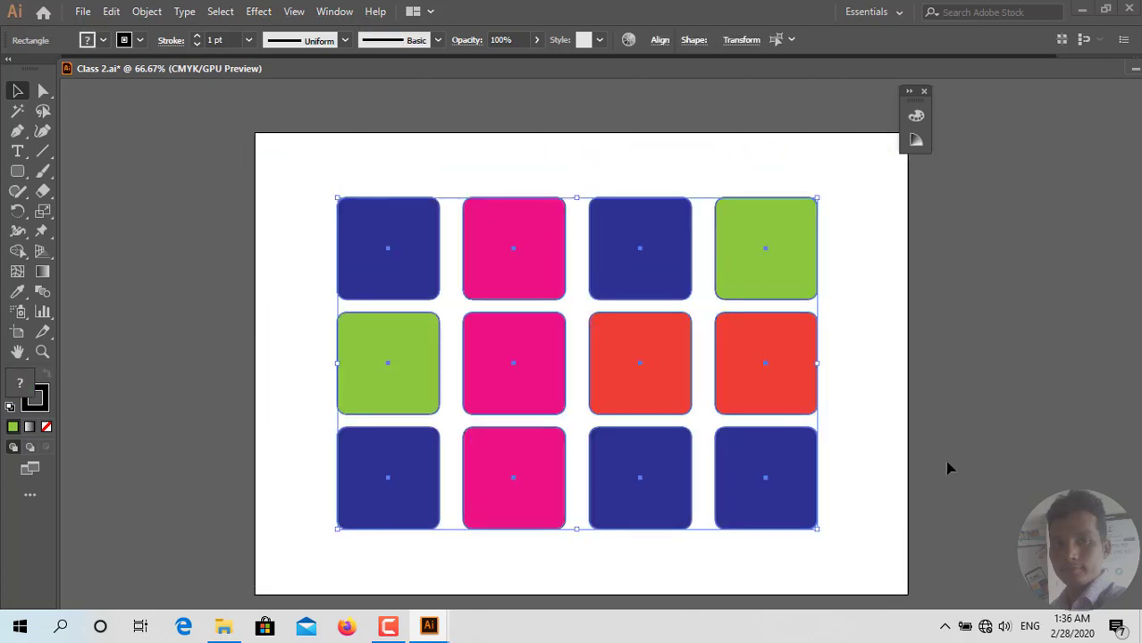
left_click(948, 467)
scroll(948, 467, "down", 1)
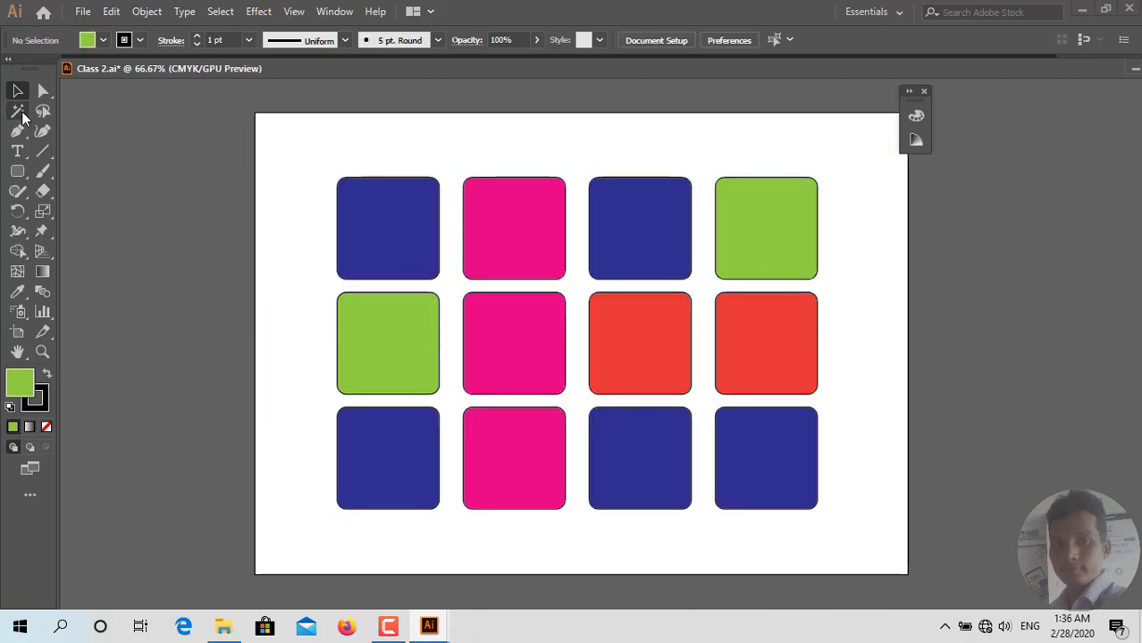
Step: Magic-wand select the three pink squares and recolour them green
left_click(22, 115)
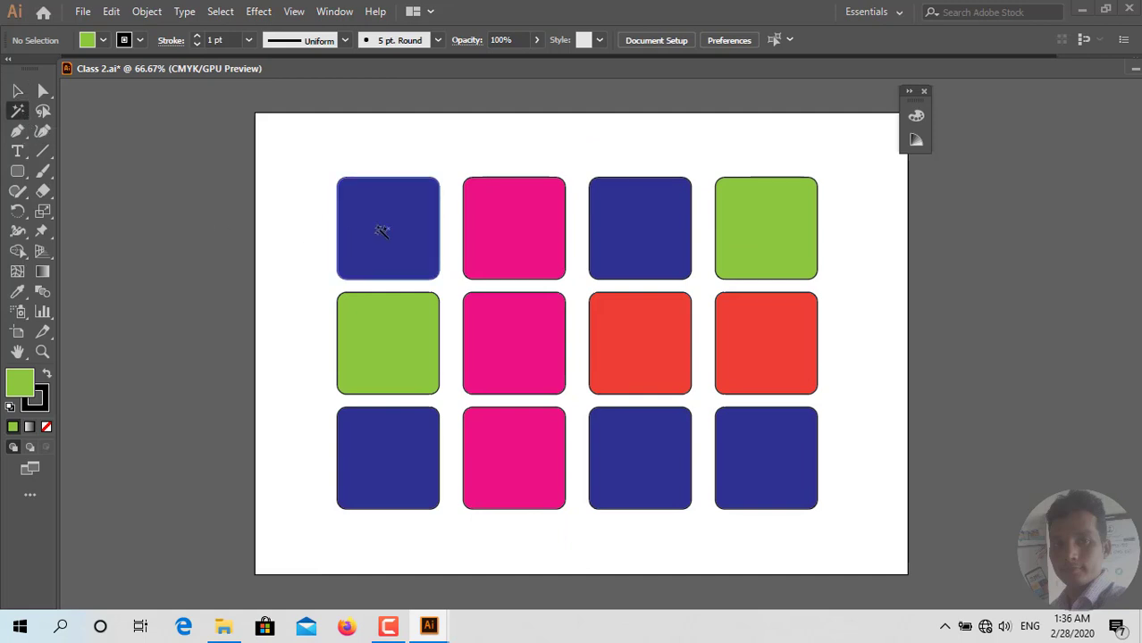
left_click(382, 232)
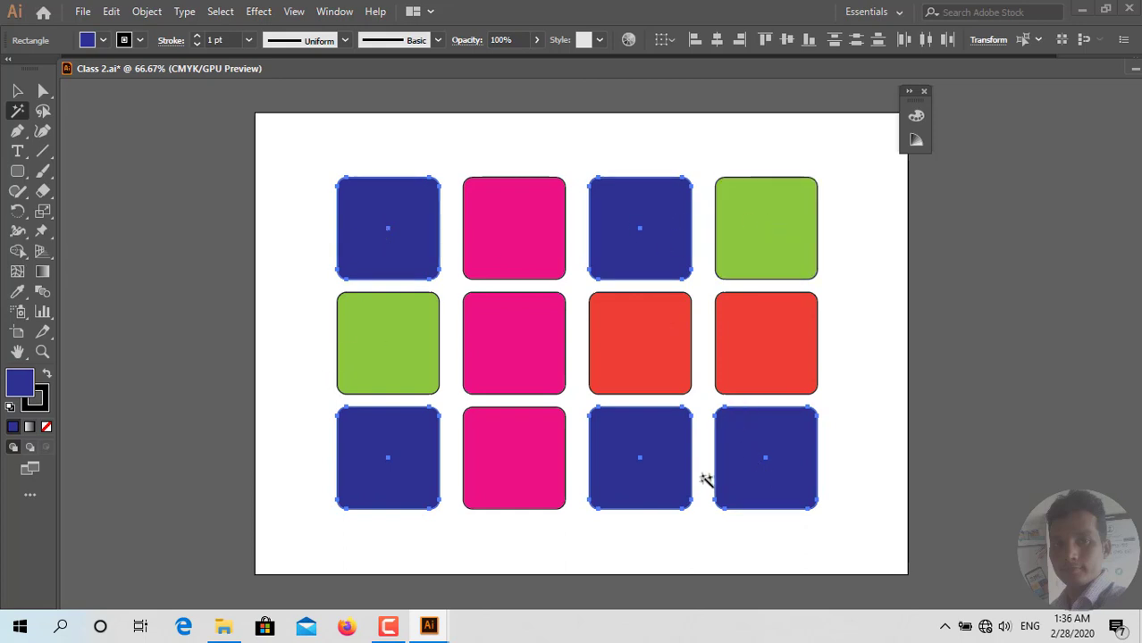
left_click(412, 323)
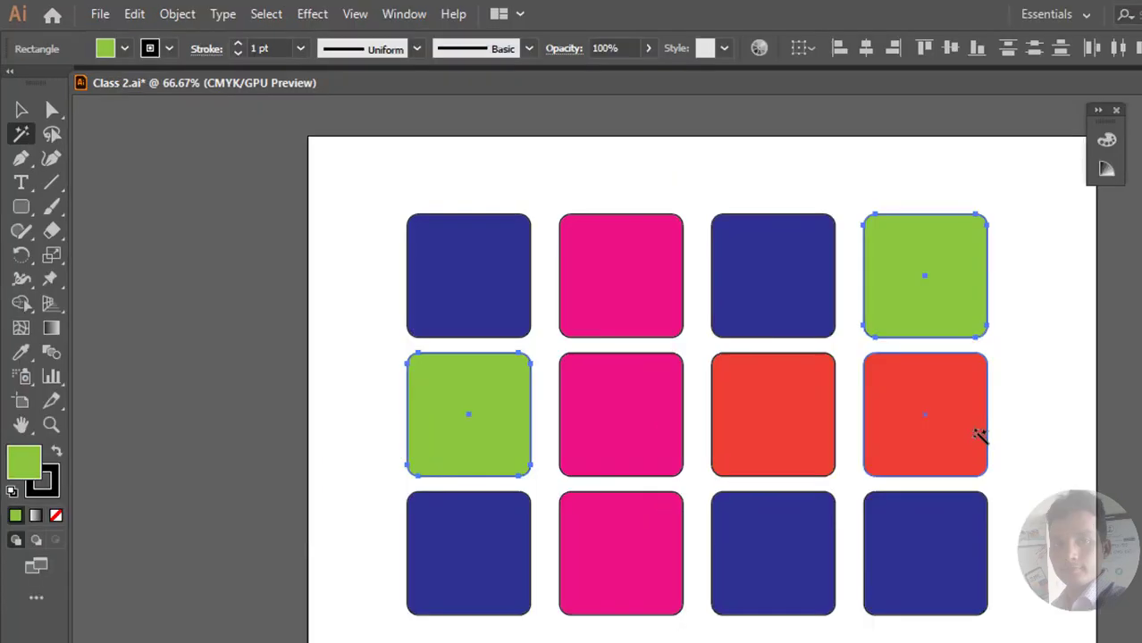
left_click(979, 435)
left_click(654, 274)
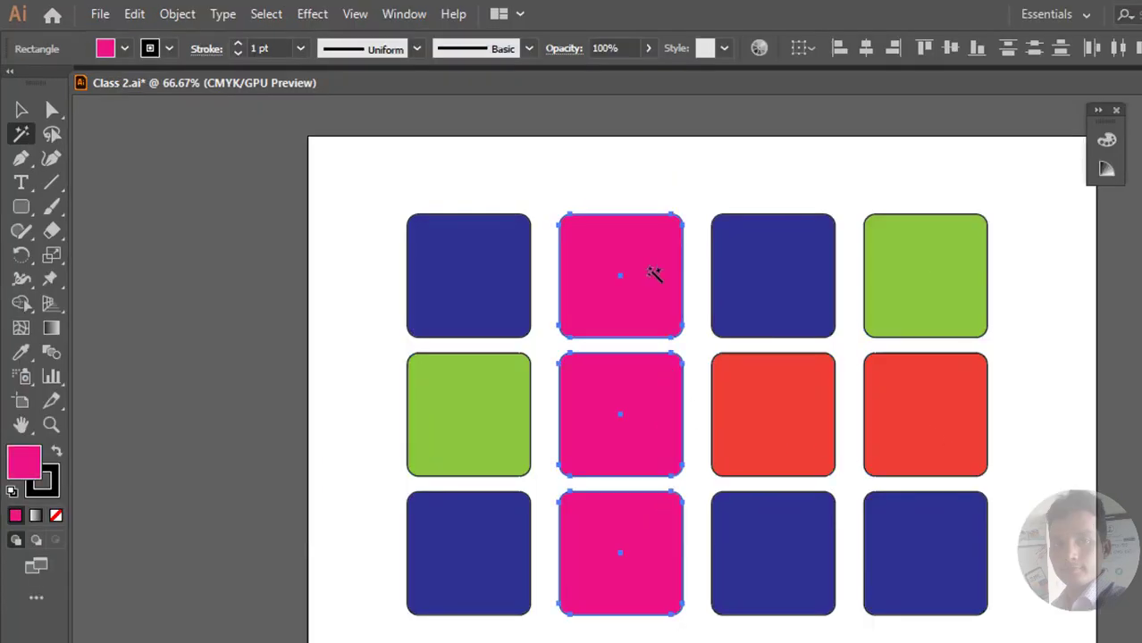
left_click(122, 48)
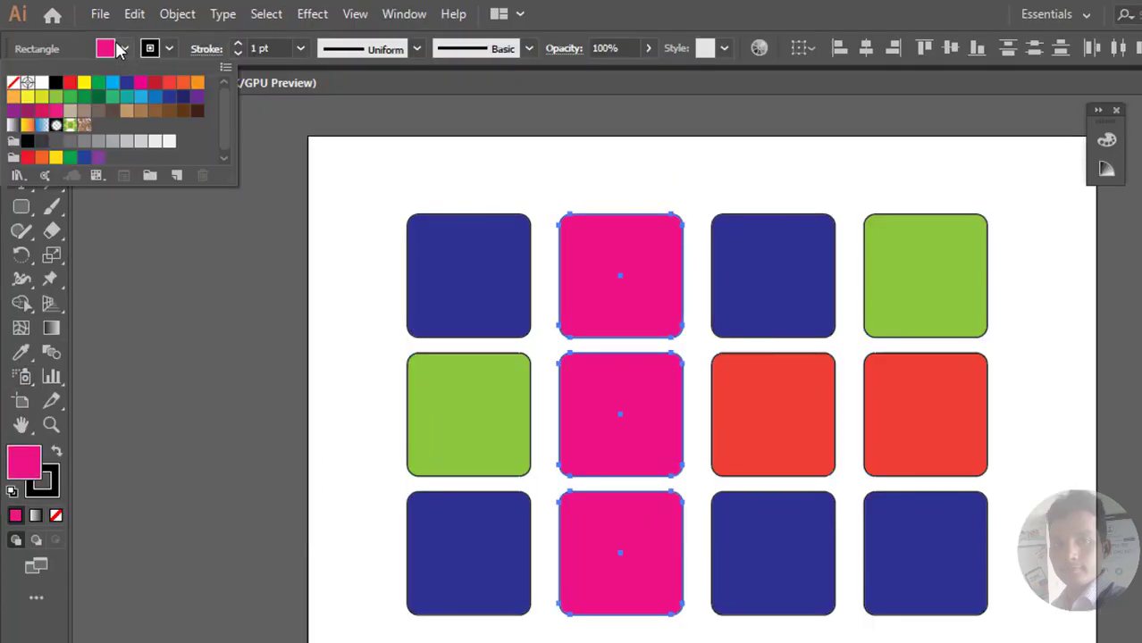
left_click(112, 98)
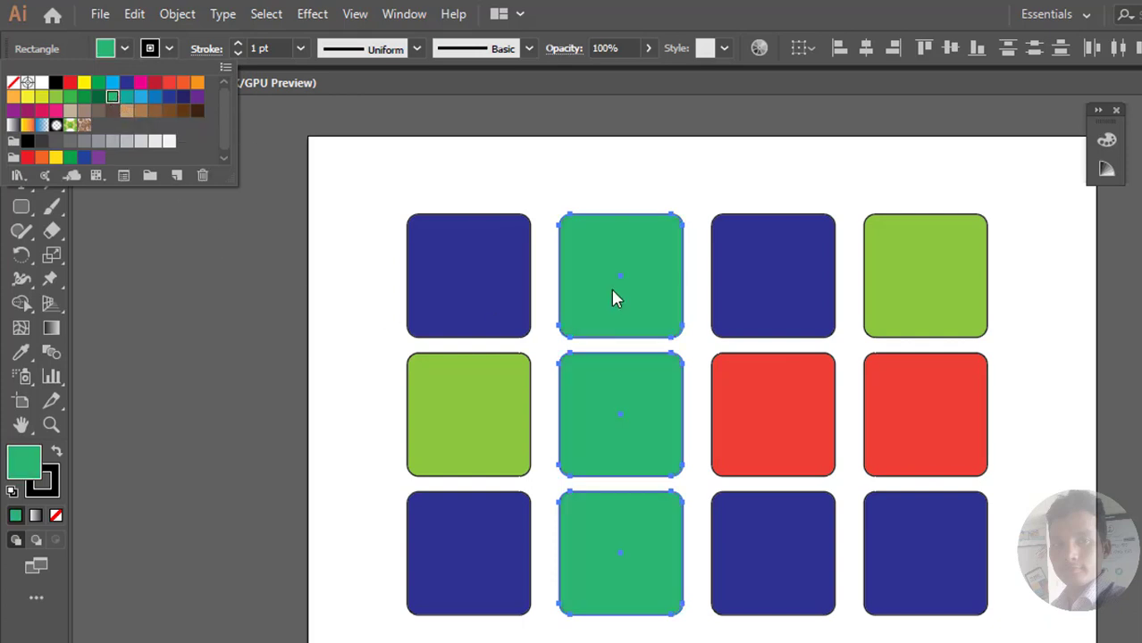
Step: Select all the dark blue squares and recolour them red
left_click(473, 276)
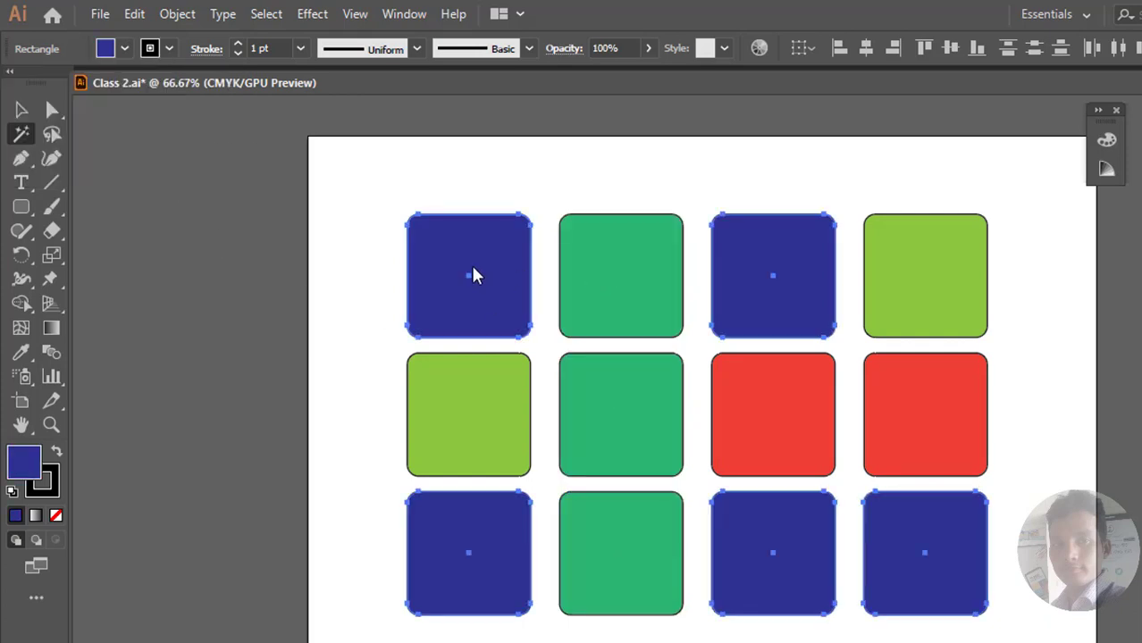
left_click(124, 49)
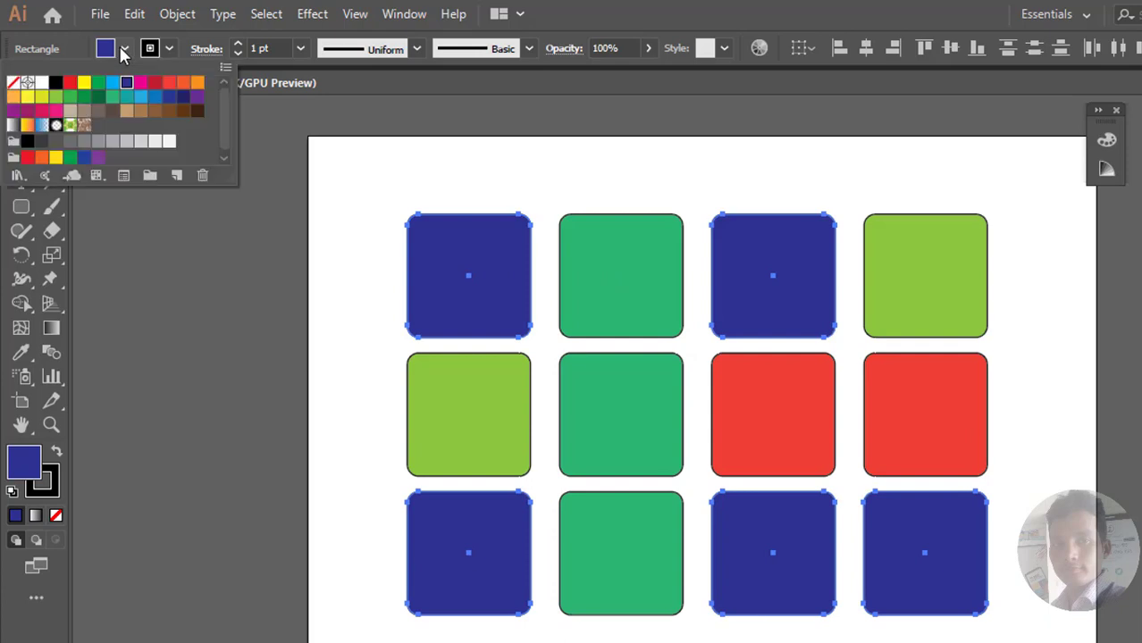
left_click(70, 96)
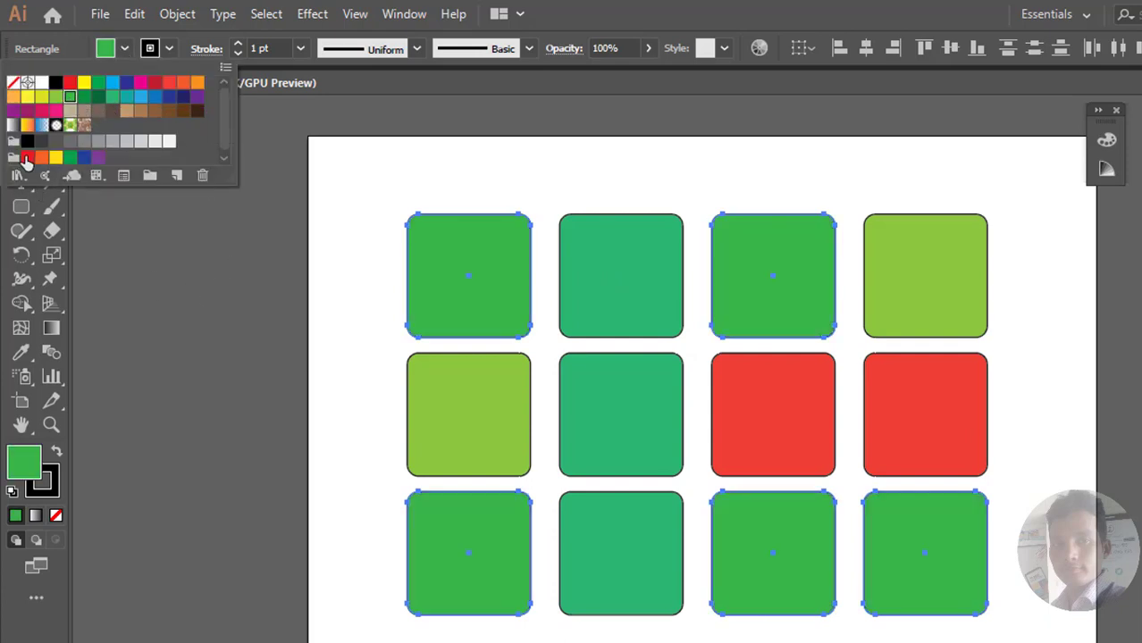
left_click(27, 158)
left_click(1077, 376)
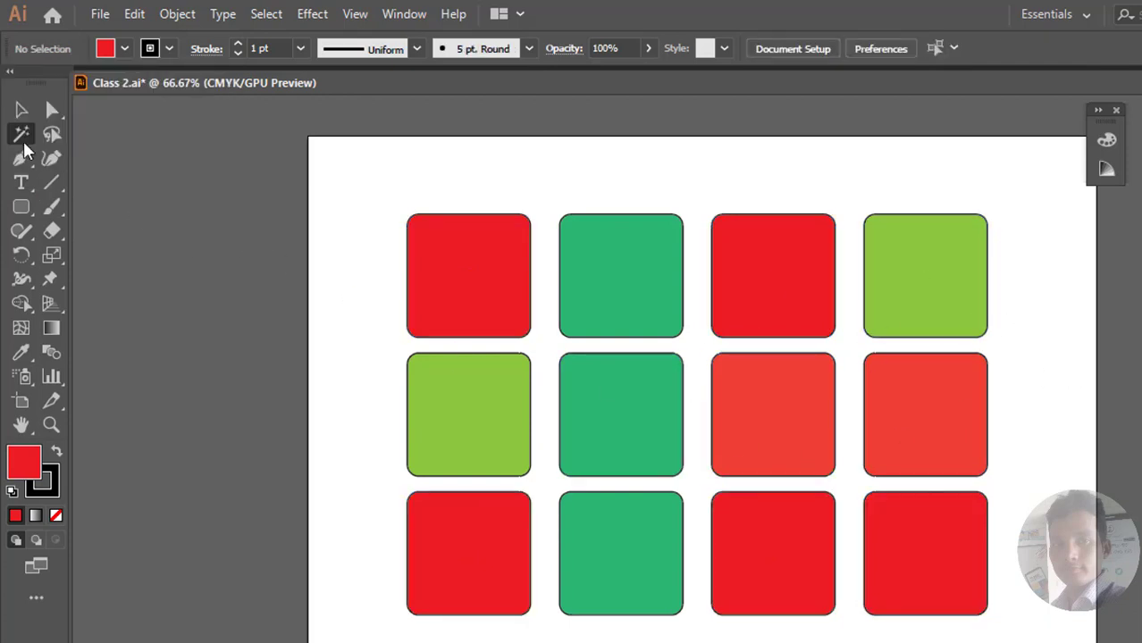
left_click(22, 111)
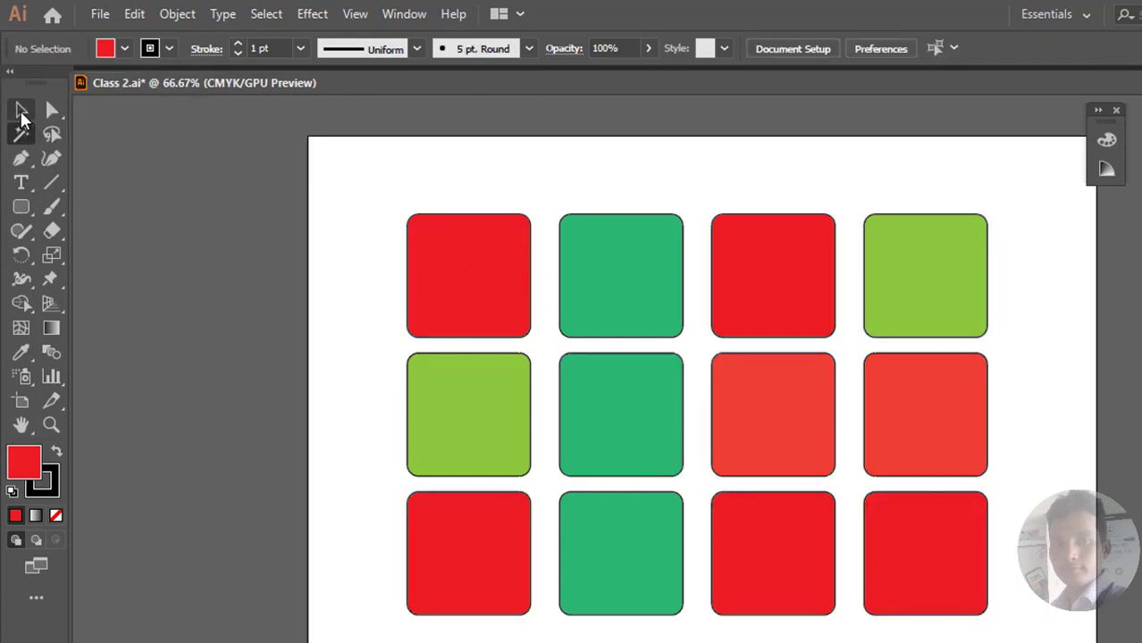
Step: Marquee-select all twelve squares and drag them onto the pasteboard right of the artboard
left_click(16, 166)
scroll(1050, 390, "up", 2)
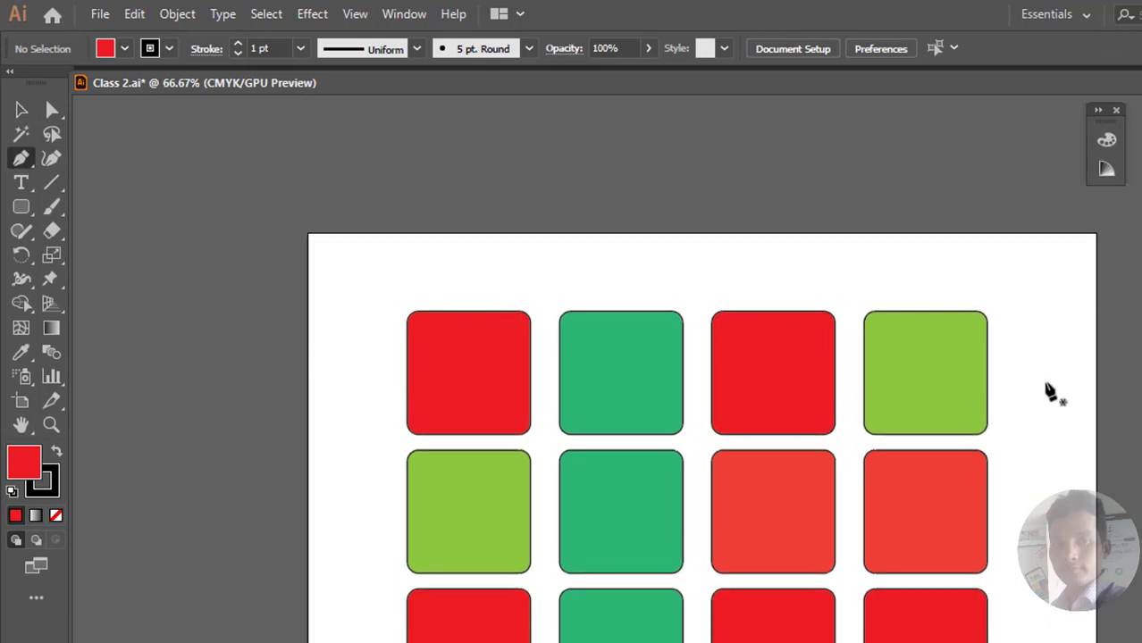
scroll(1045, 398, "up", 2)
scroll(1047, 397, "down", 2)
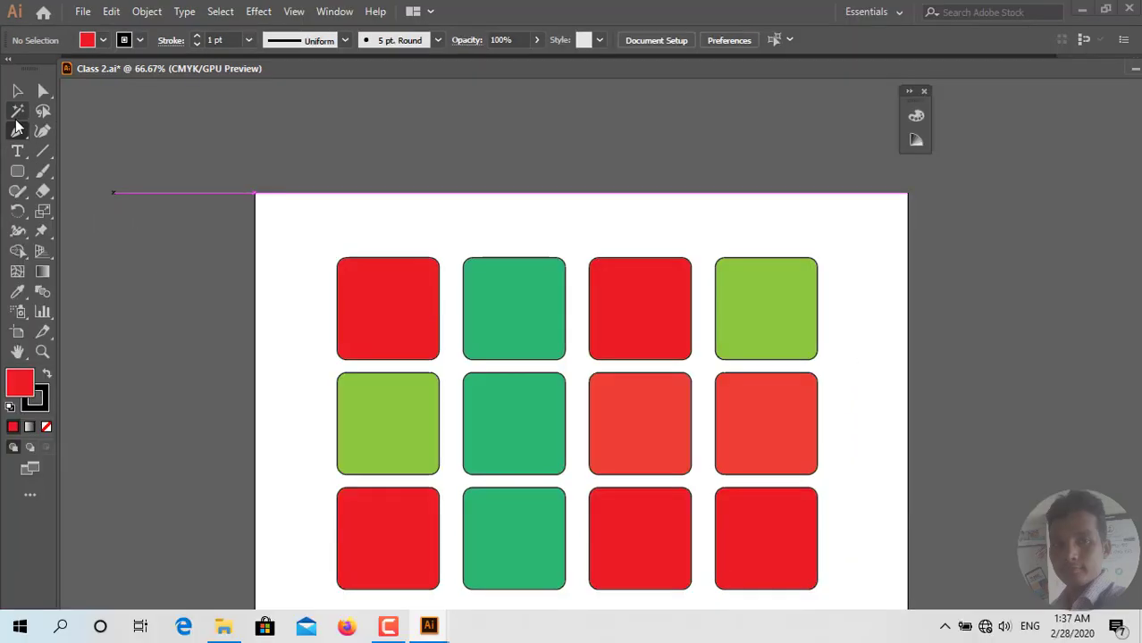
left_click(19, 91)
scroll(865, 209, "down", 2)
left_click_drag(864, 165, 297, 485)
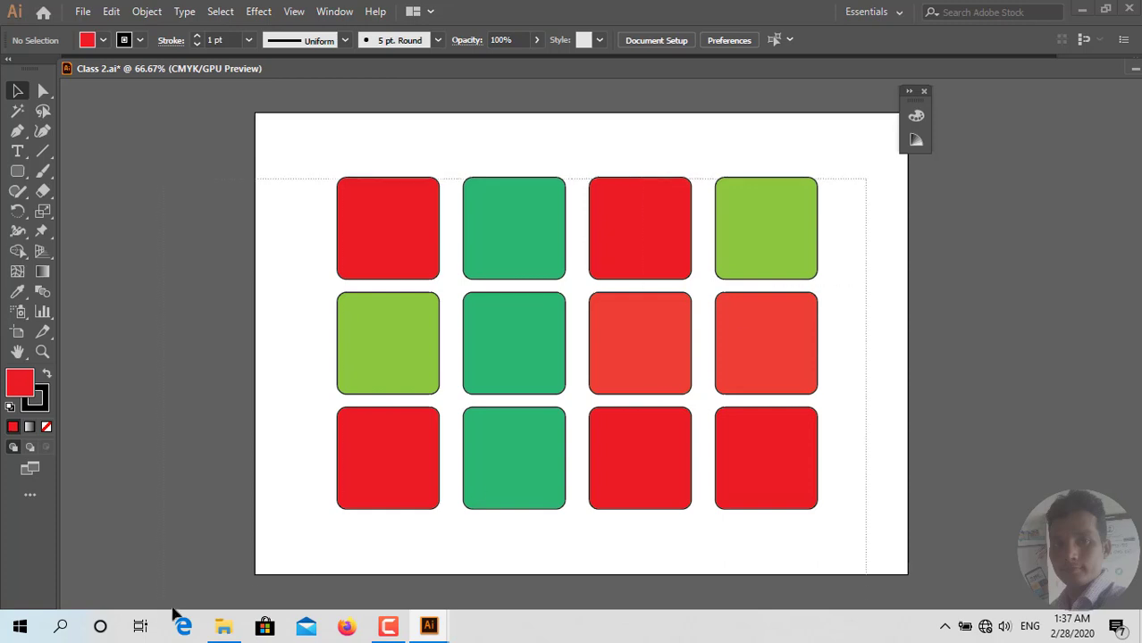
left_click_drag(404, 485, 998, 487)
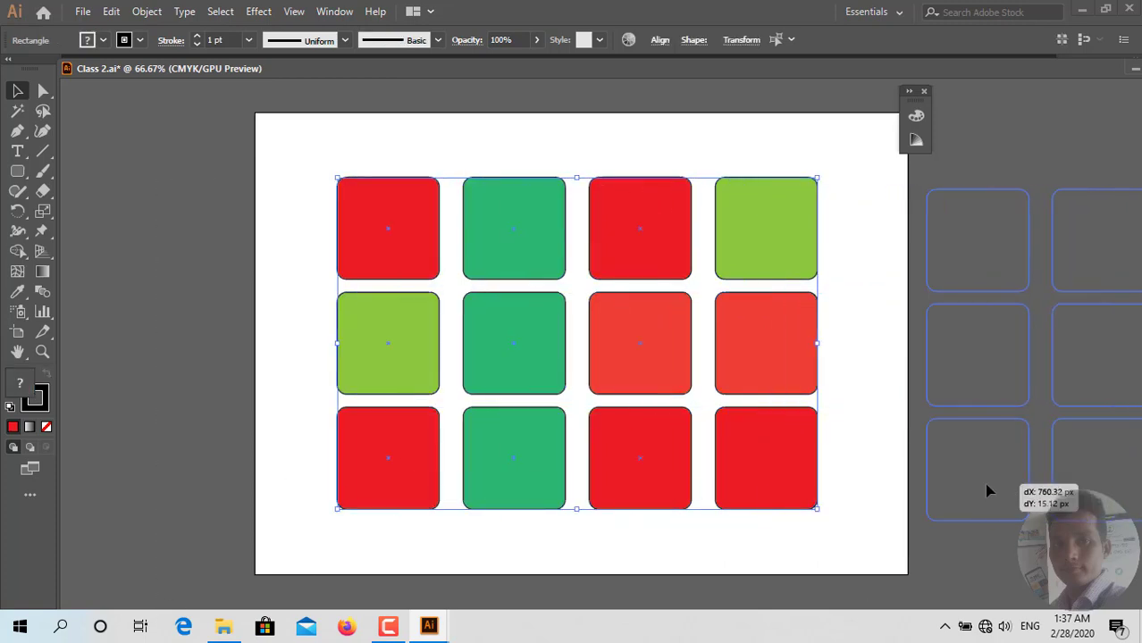
left_click(471, 393)
left_click(17, 130)
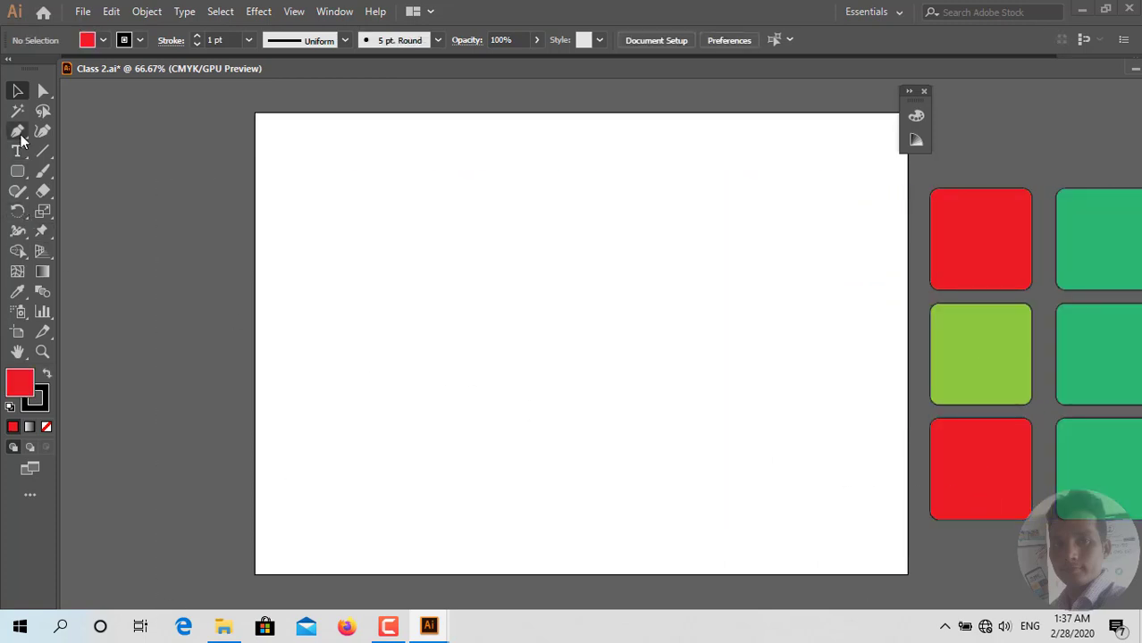
Step: Draw a pointed red leaf with the Pen tool, sharpening its top anchor
left_click(415, 401)
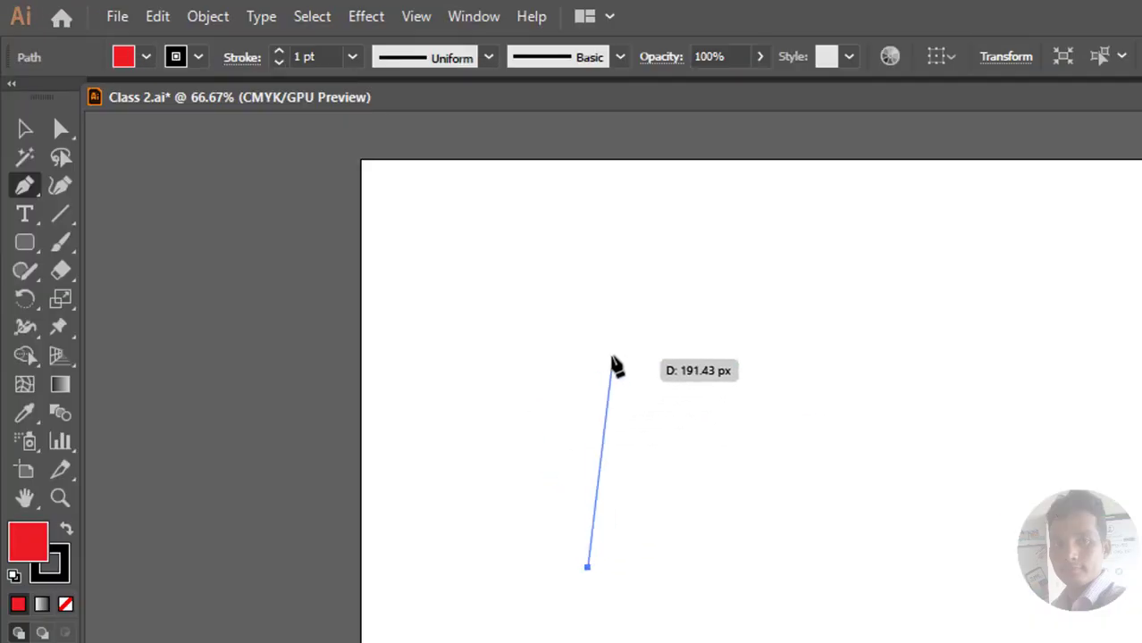
left_click_drag(588, 370, 781, 286)
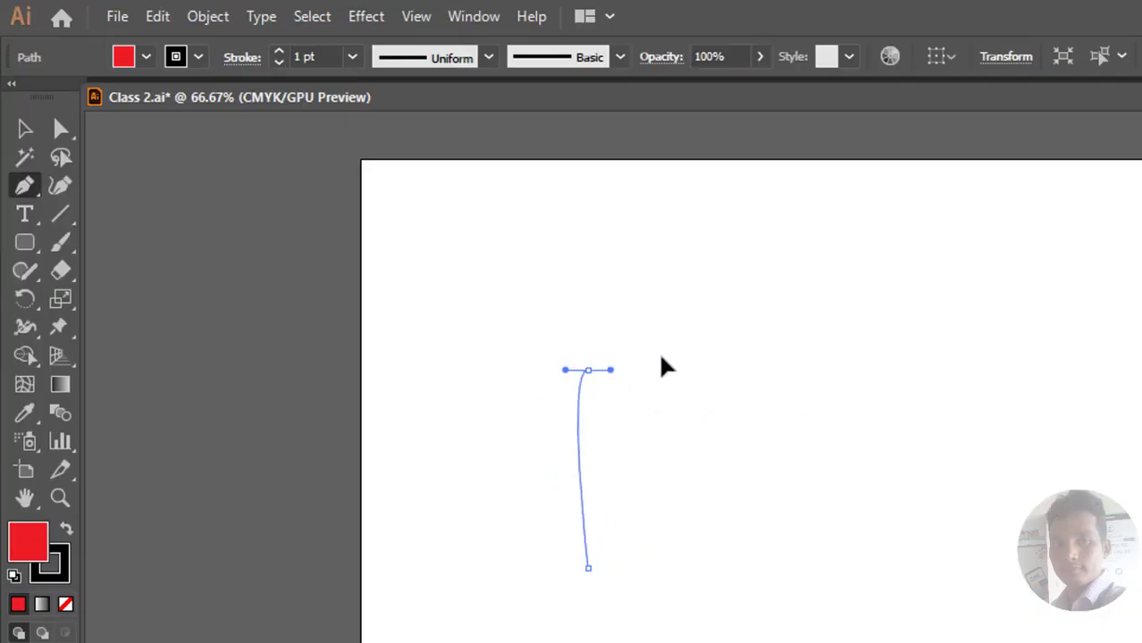
left_click(588, 370)
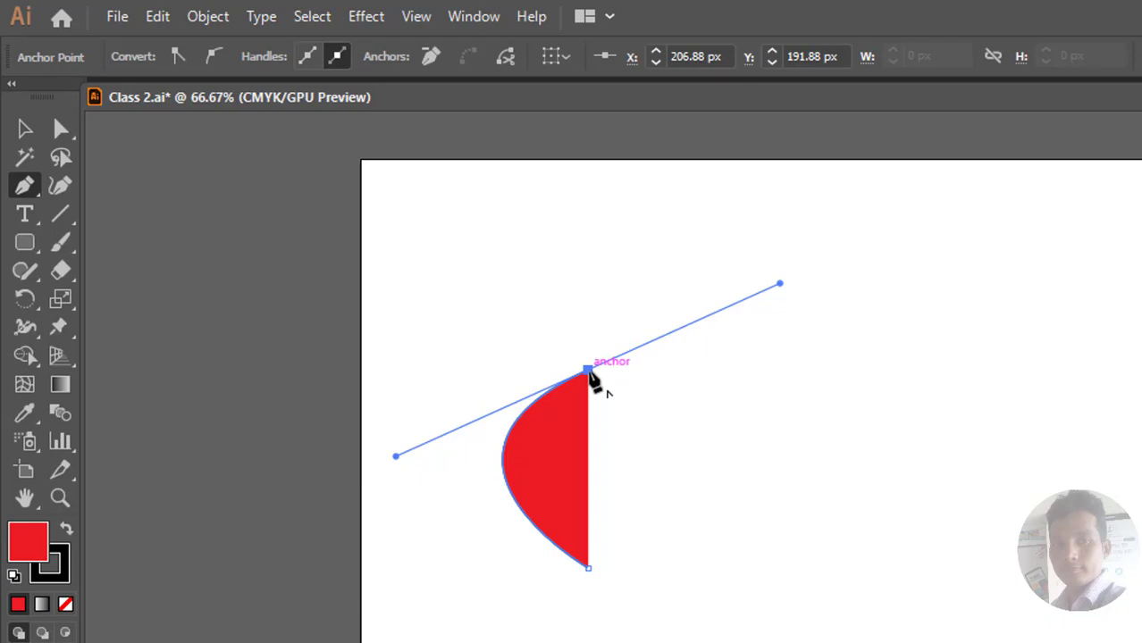
left_click(589, 371)
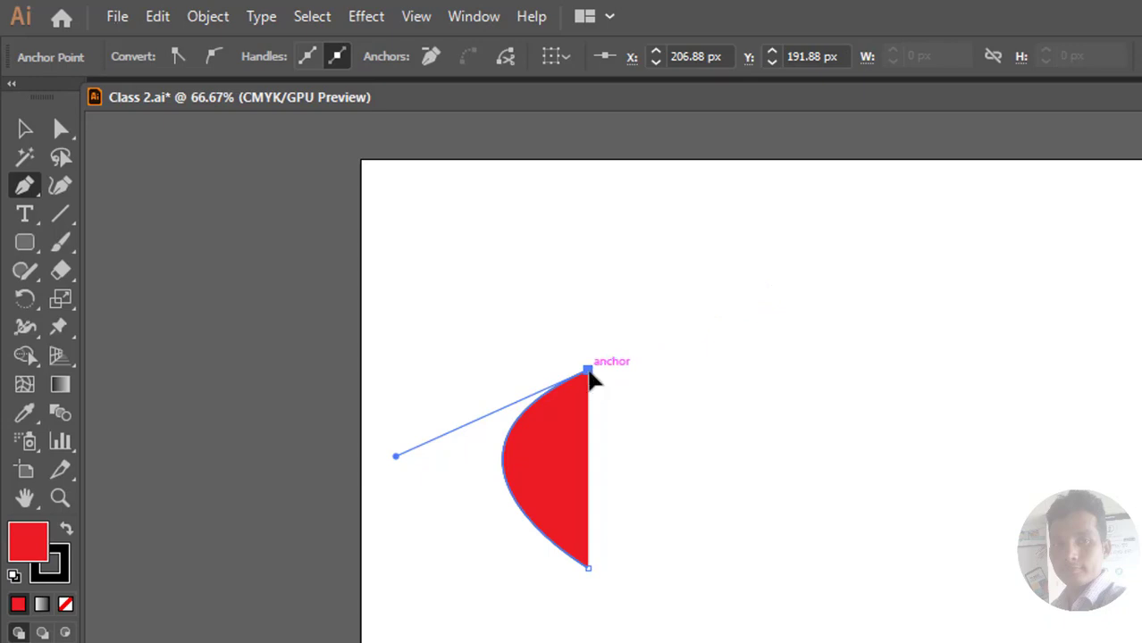
left_click_drag(588, 568, 419, 641)
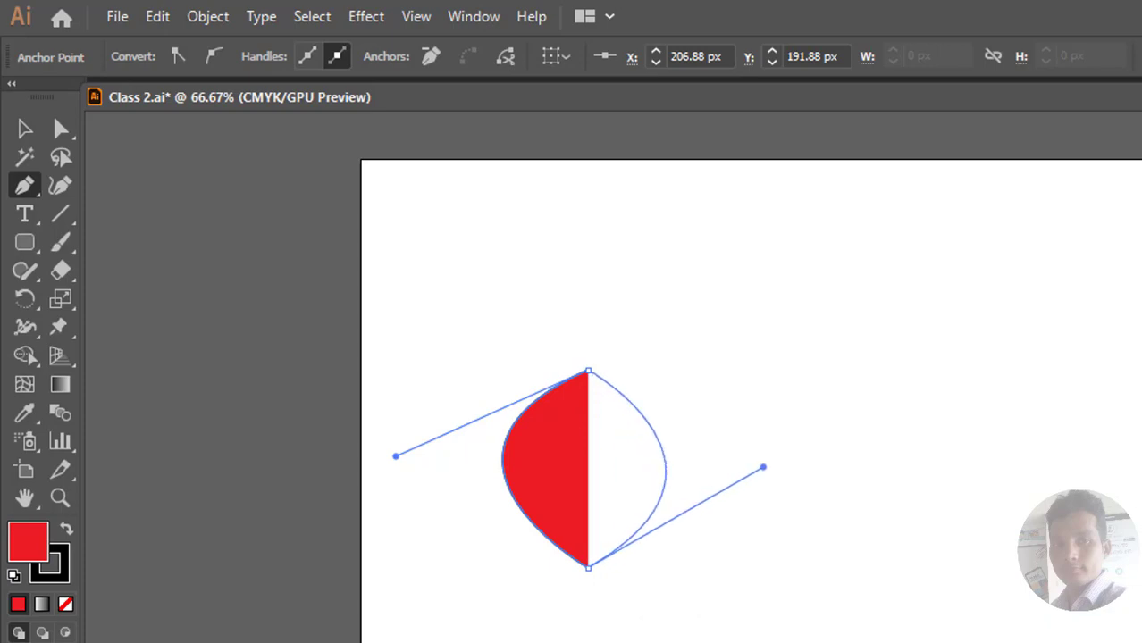
key("v")
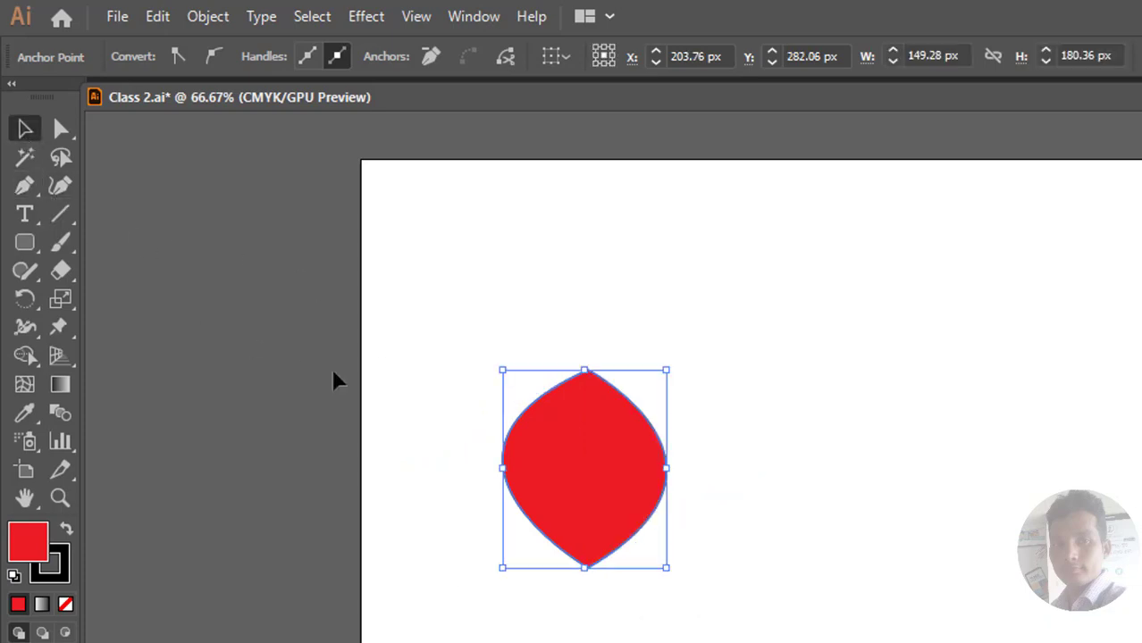
Step: Copy the leaf, rotate the copy about 30°, and overlap it with the first
mouse_move(583, 461)
left_mouse_down()
mouse_move(535, 346)
mouse_move(718, 333)
left_mouse_up()
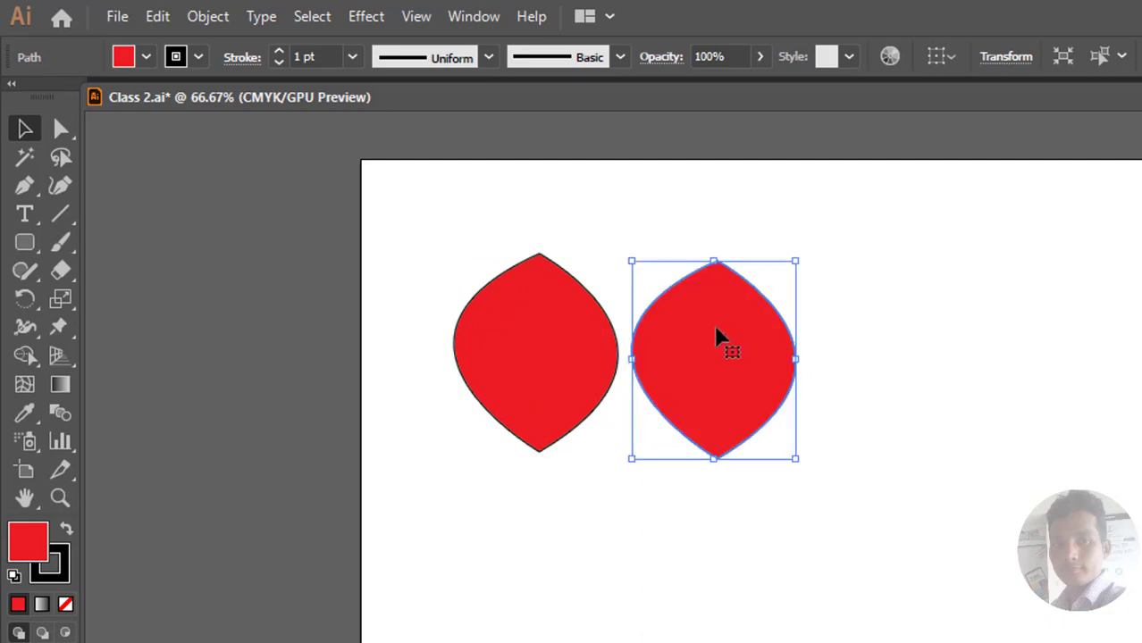
key("Delete")
left_click(548, 357)
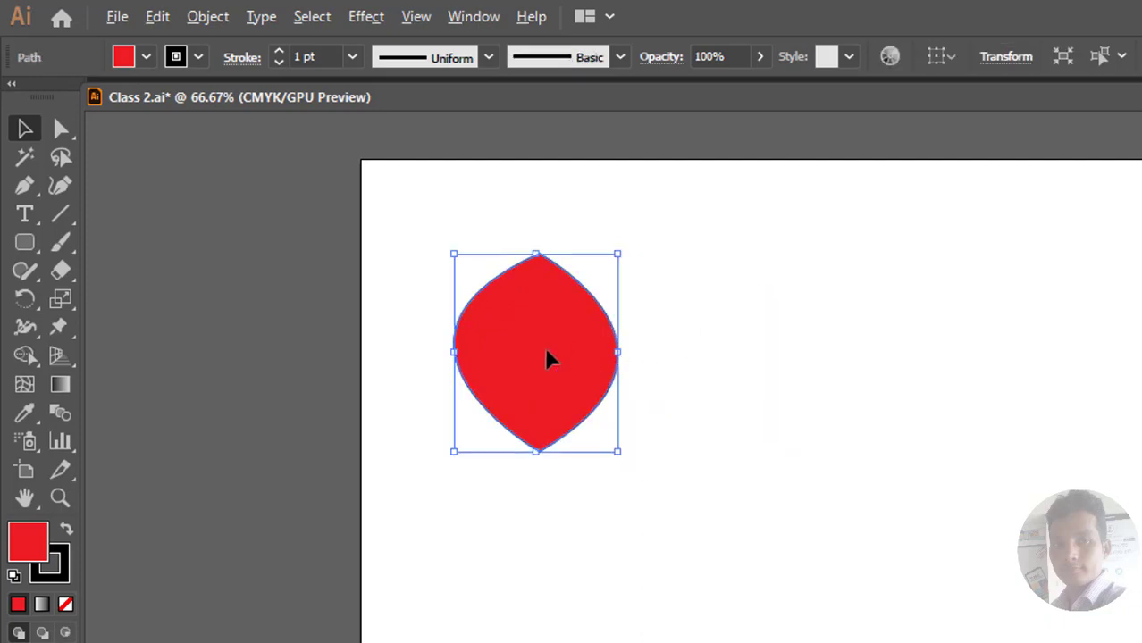
mouse_move(547, 353)
left_mouse_down()
mouse_move(727, 338)
mouse_move(747, 348)
left_mouse_up()
left_click(999, 370)
left_click(742, 308)
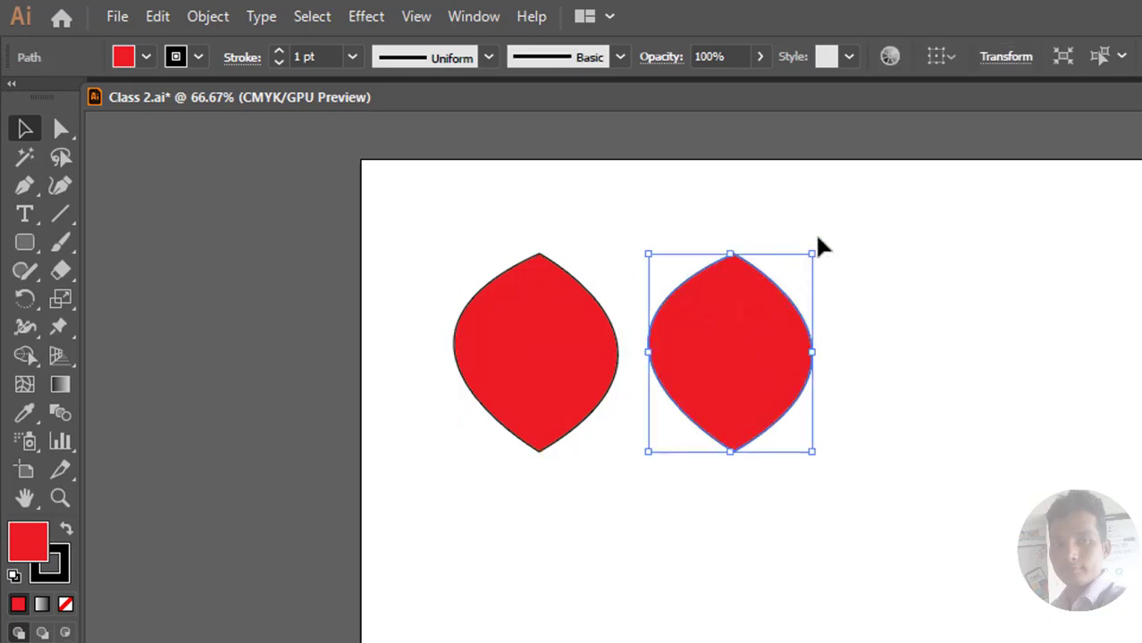
left_click_drag(819, 243, 896, 329)
mouse_move(803, 382)
left_mouse_down()
mouse_move(695, 433)
mouse_move(441, 280)
left_mouse_up()
Step: Sample a light green with the Eyedropper onto the overlapping right leaf
left_click(531, 244)
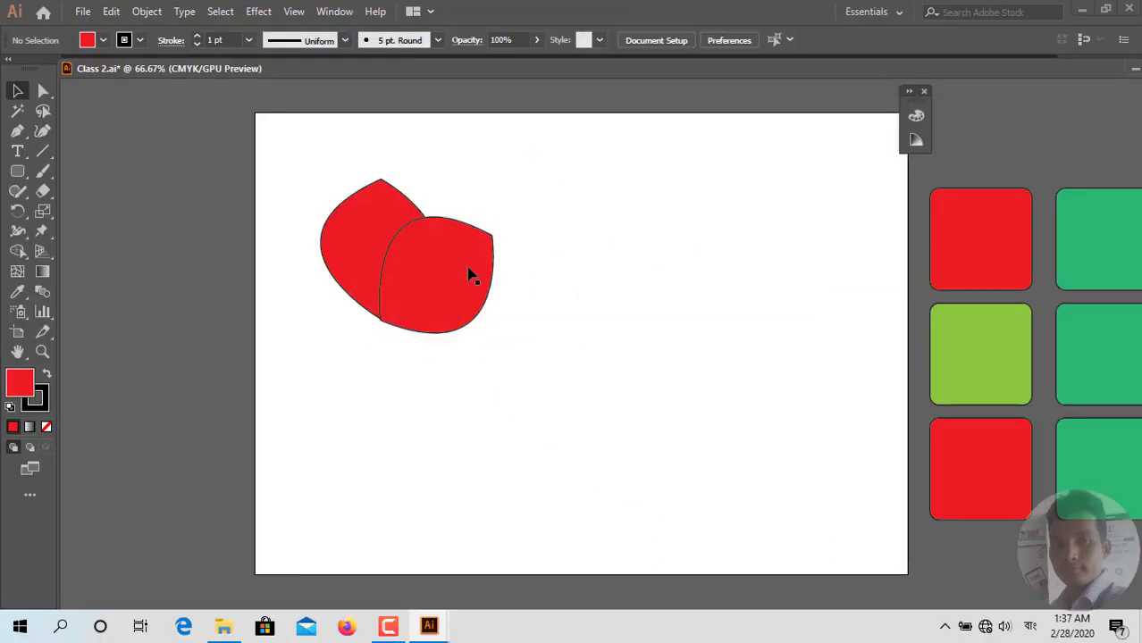
left_click(470, 277)
left_click(17, 291)
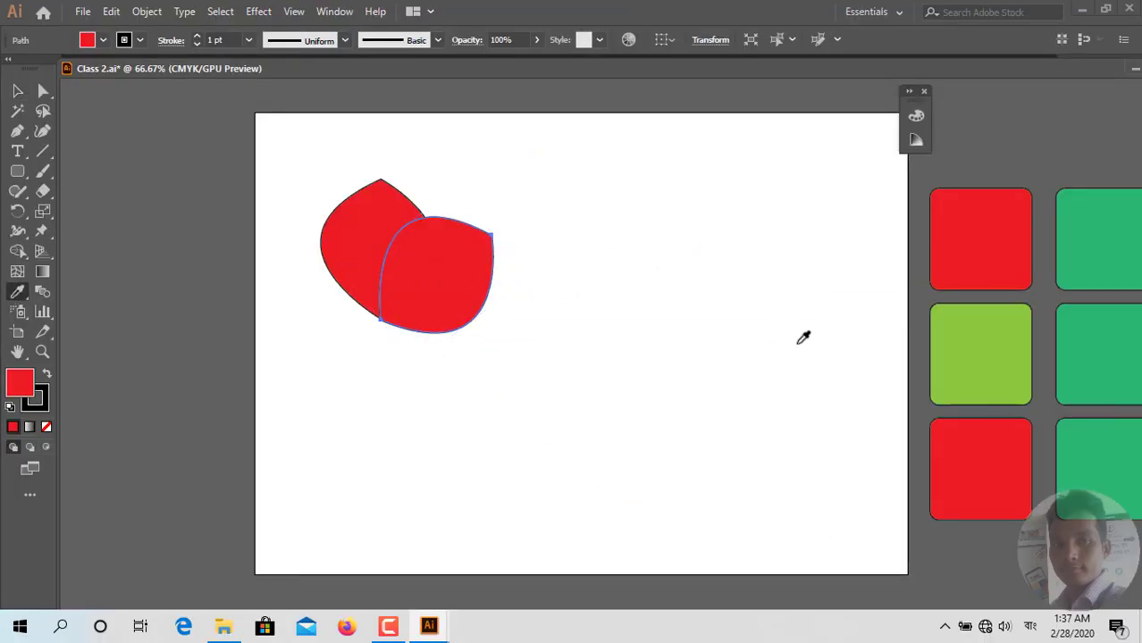
left_click(989, 342)
left_click(551, 150)
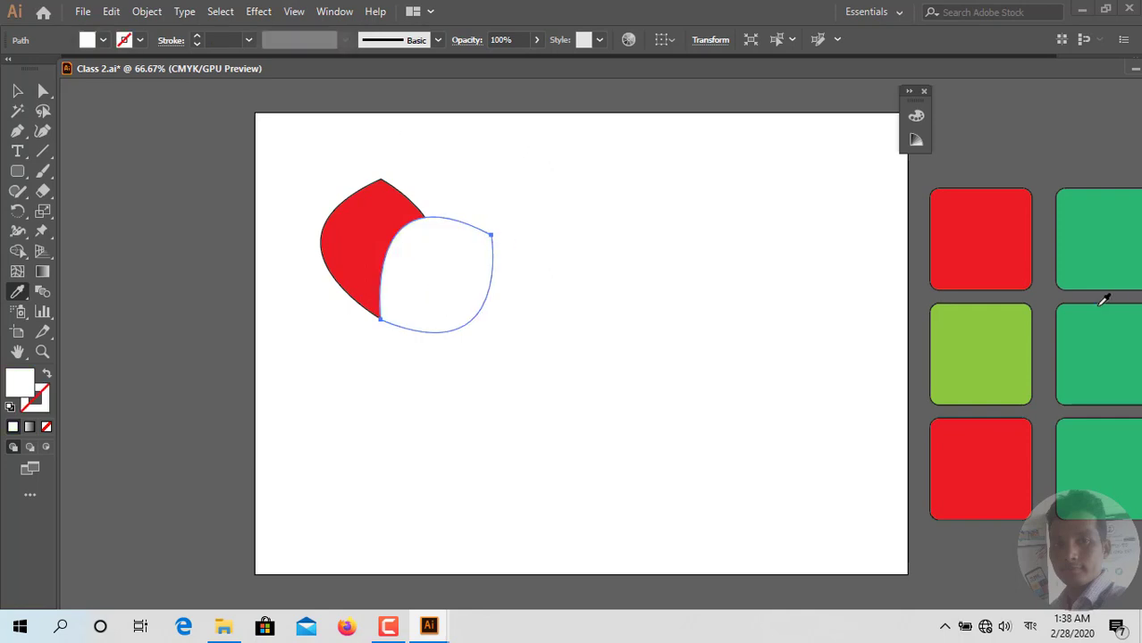
left_click(963, 332)
Step: Alt-drag a copy of the red and green leaf pair, rotate it, and place it below the originals
left_click(17, 91)
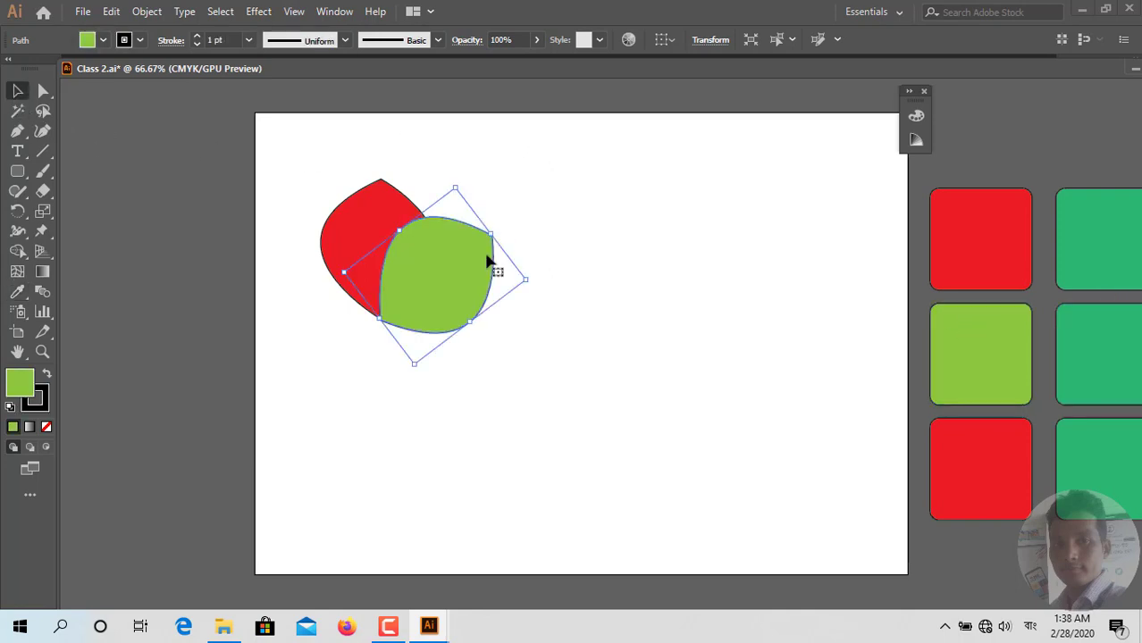
left_click(647, 213)
left_click_drag(598, 161, 355, 340)
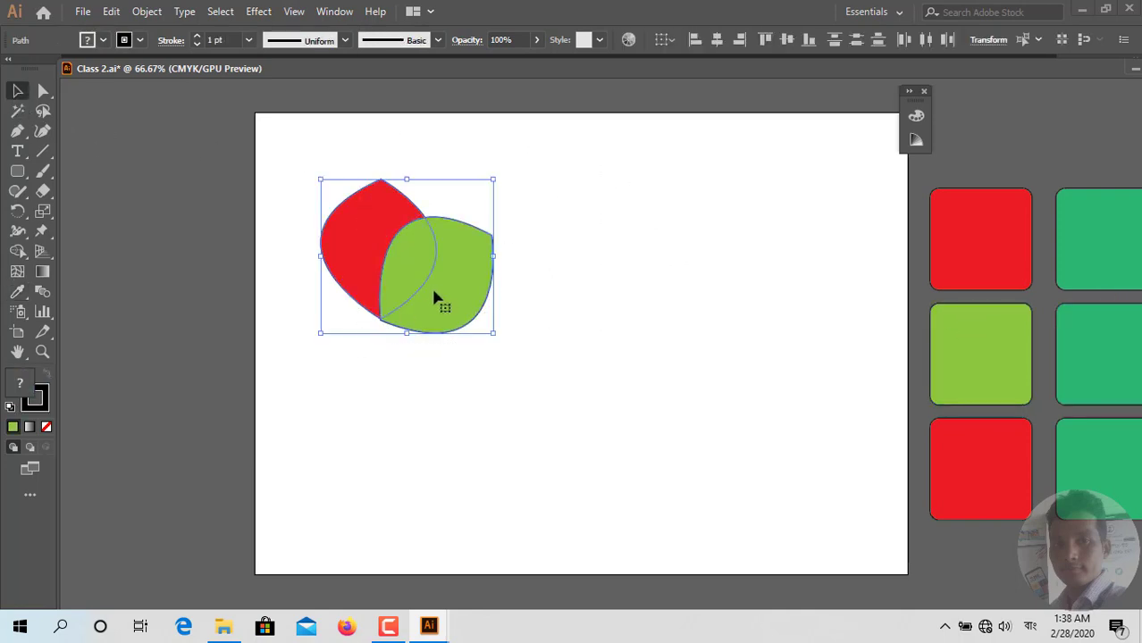
left_click_drag(435, 298, 553, 377)
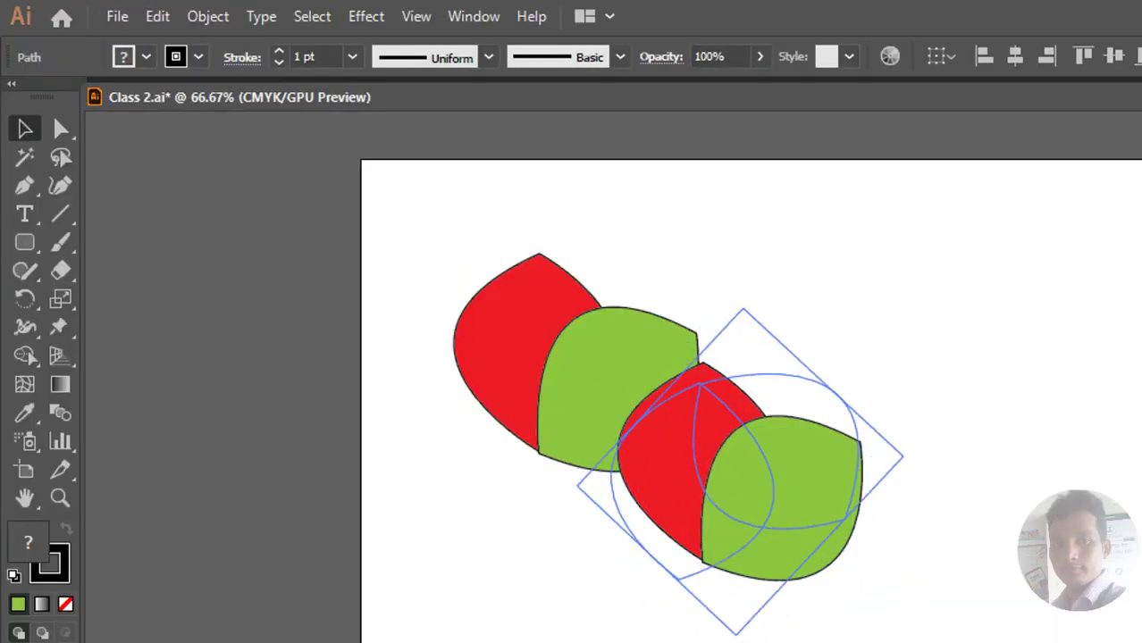
left_click_drag(899, 381, 729, 581)
mouse_move(656, 523)
left_mouse_down()
mouse_move(696, 553)
mouse_move(559, 576)
mouse_move(564, 550)
left_mouse_up()
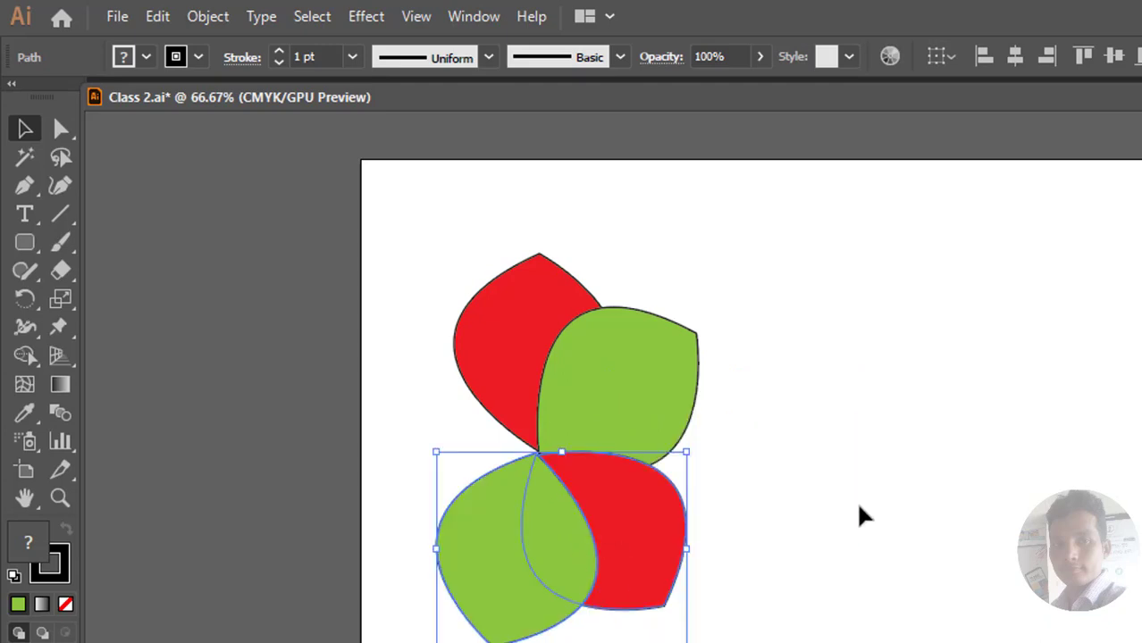
Step: Move and rotate the lower red leaf into the cluster, then select the upper green leaf
left_click(859, 507)
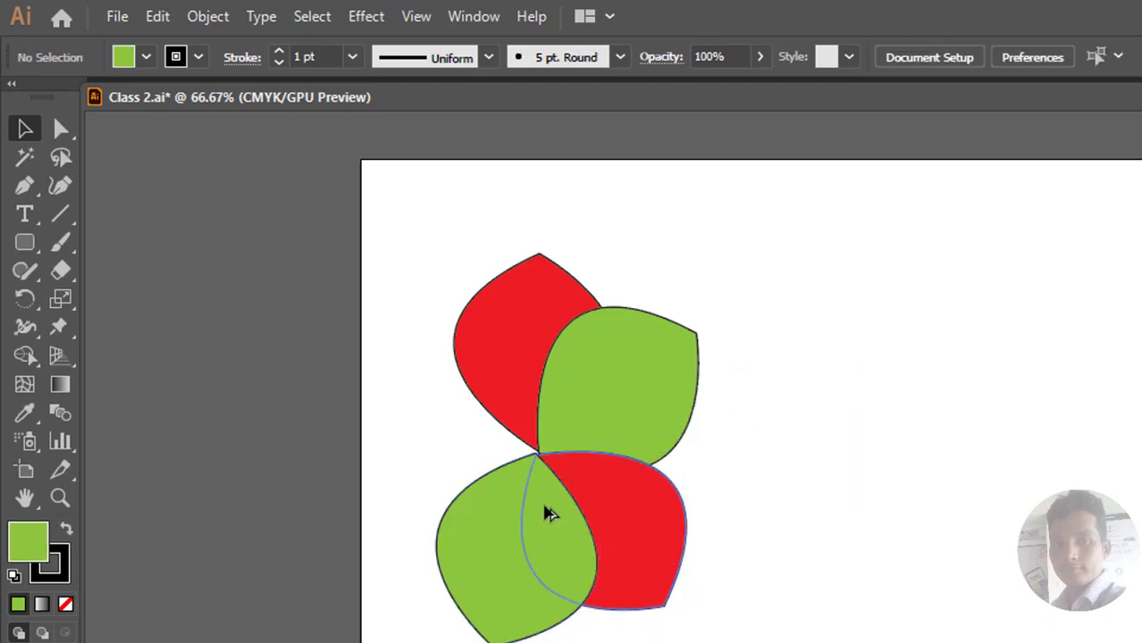
left_click_drag(549, 513, 397, 465)
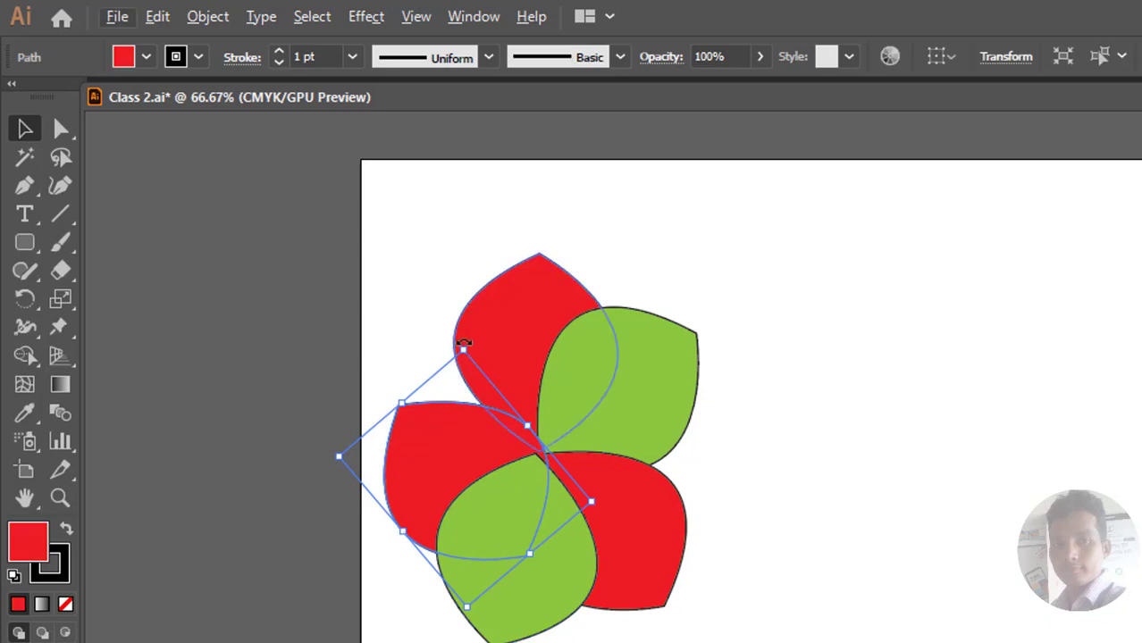
left_click_drag(464, 343, 636, 534)
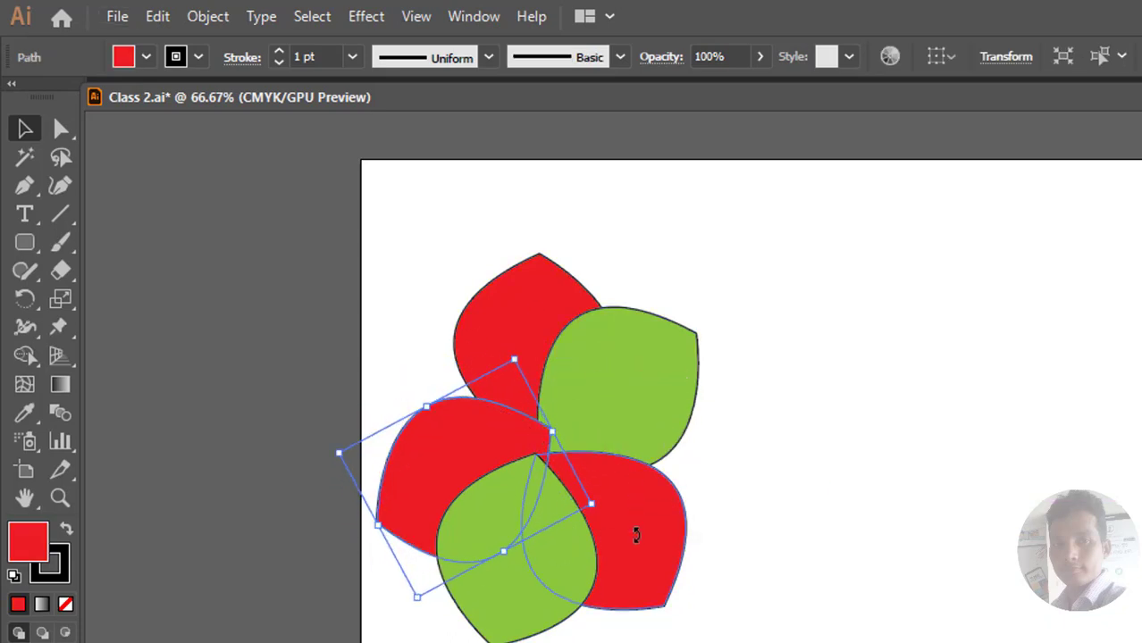
left_click(919, 498)
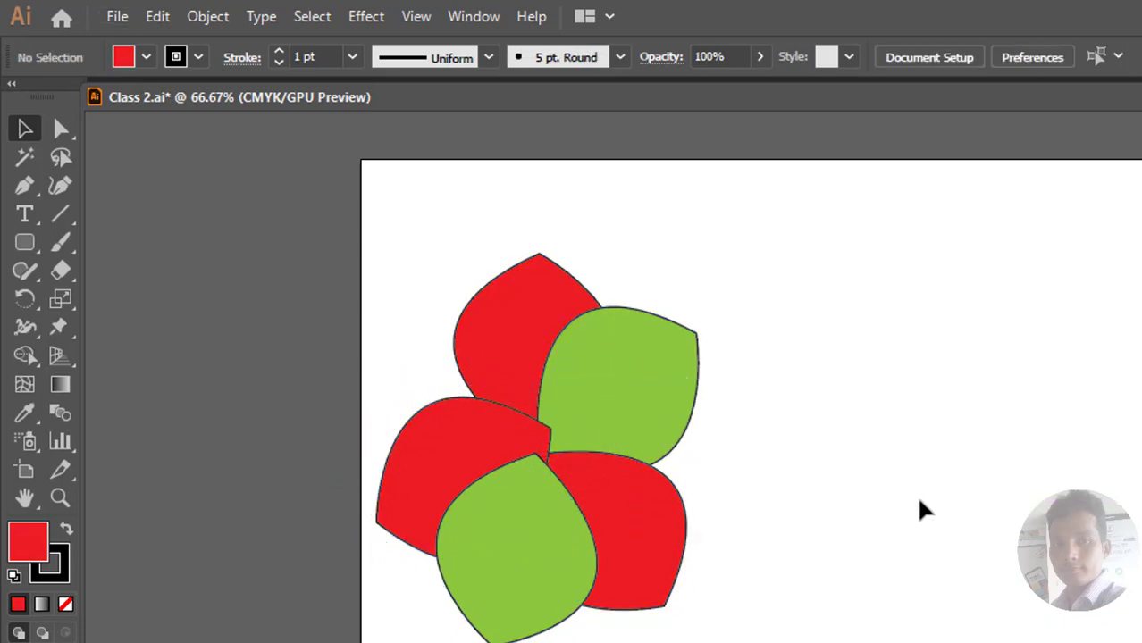
left_click(649, 572)
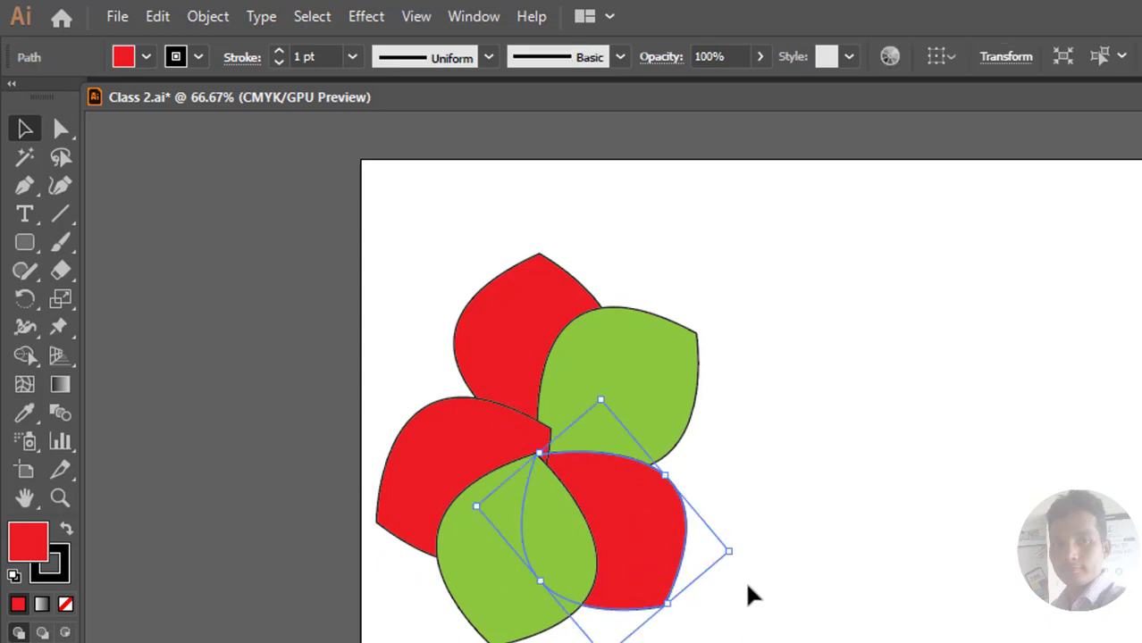
scroll(606, 563, "right", 5)
mouse_move(438, 378)
left_mouse_down()
mouse_move(526, 358)
mouse_move(585, 201)
left_mouse_up()
Step: Delete the upper green leaf and all the remaining leaf and flower shapes
key("Delete")
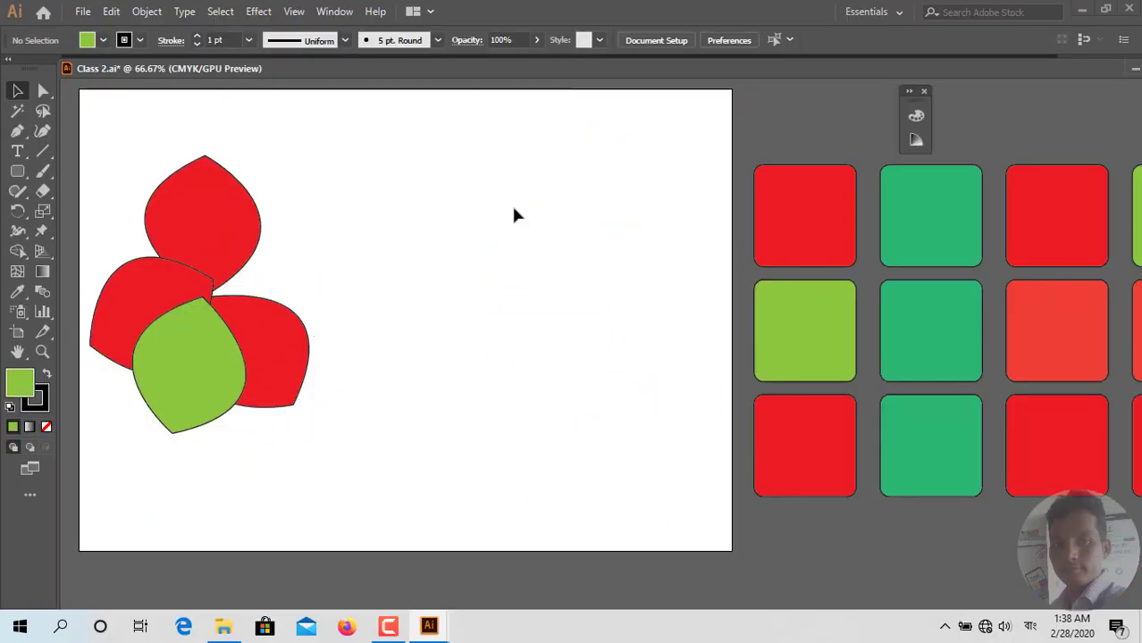
left_click_drag(435, 170, 117, 433)
key("Delete")
scroll(332, 427, "left", 6)
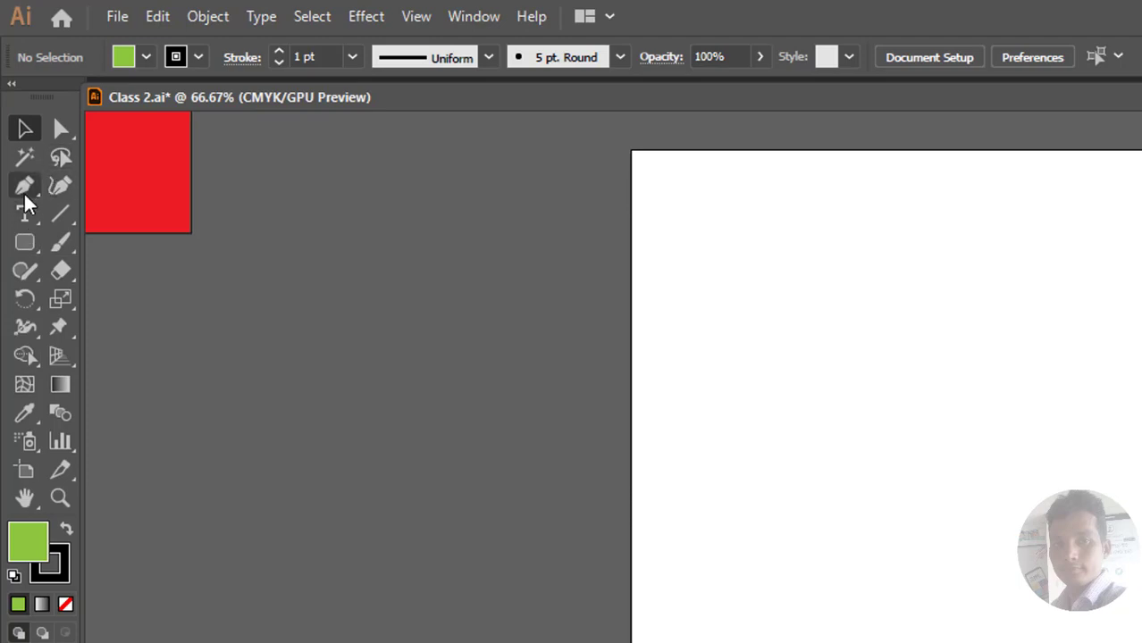
Step: Draw the curved left side of a new leaf with the Pen tool
left_click(24, 188)
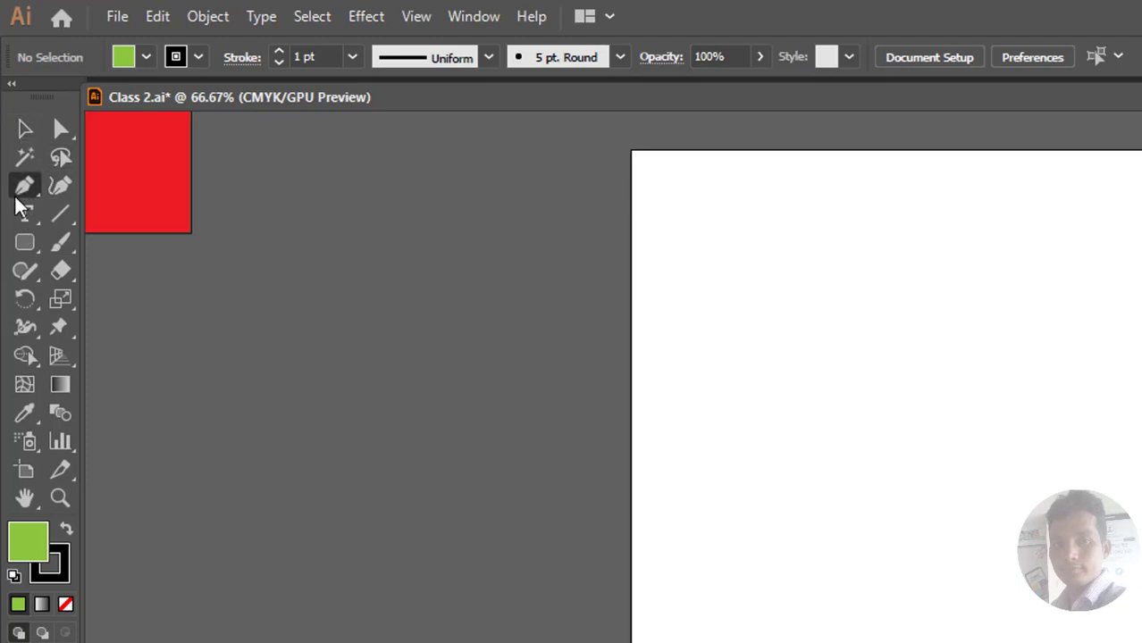
left_click(18, 190)
scroll(489, 516, "right", 6)
left_click(487, 508)
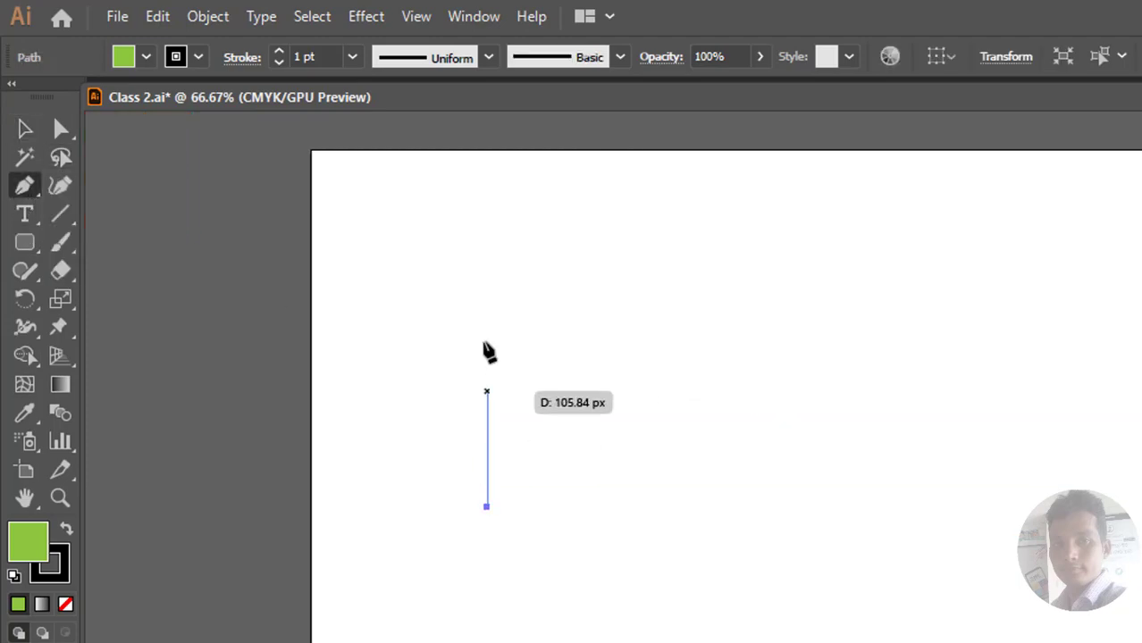
left_click_drag(481, 310, 678, 185)
mouse_move(482, 313)
left_mouse_down()
mouse_move(683, 189)
mouse_move(474, 302)
left_mouse_up()
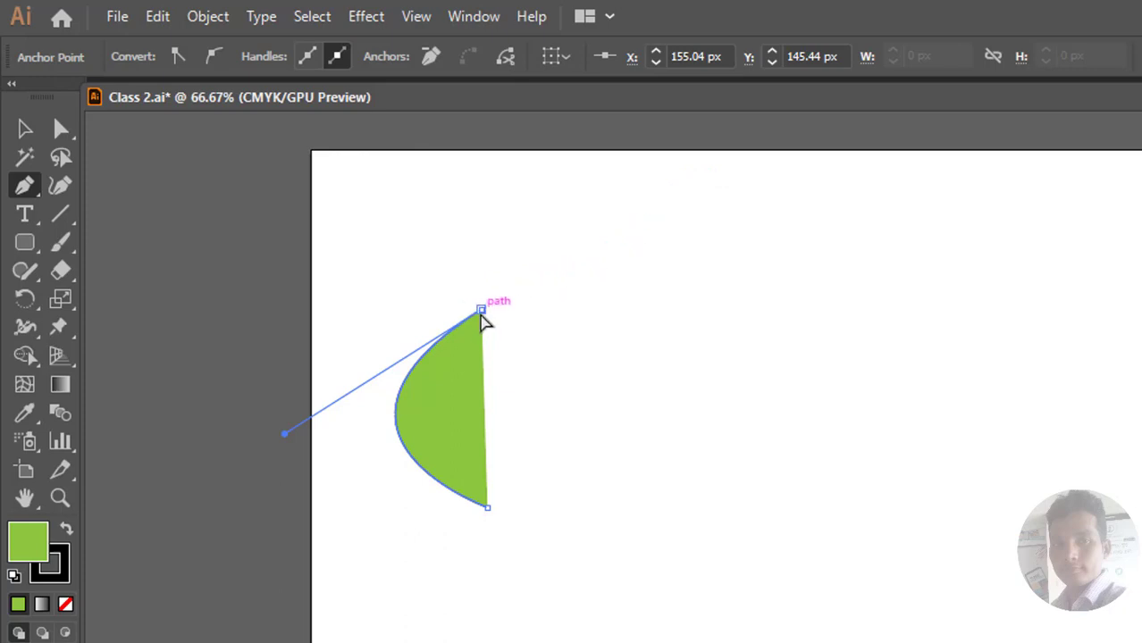
left_click(482, 313)
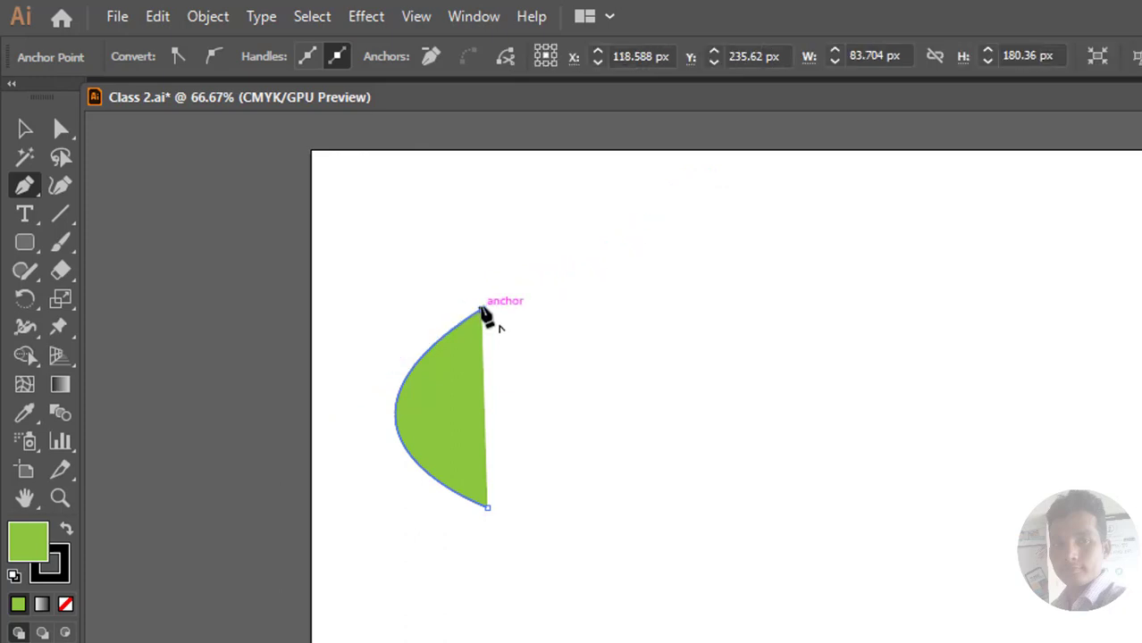
key("ctrl+z")
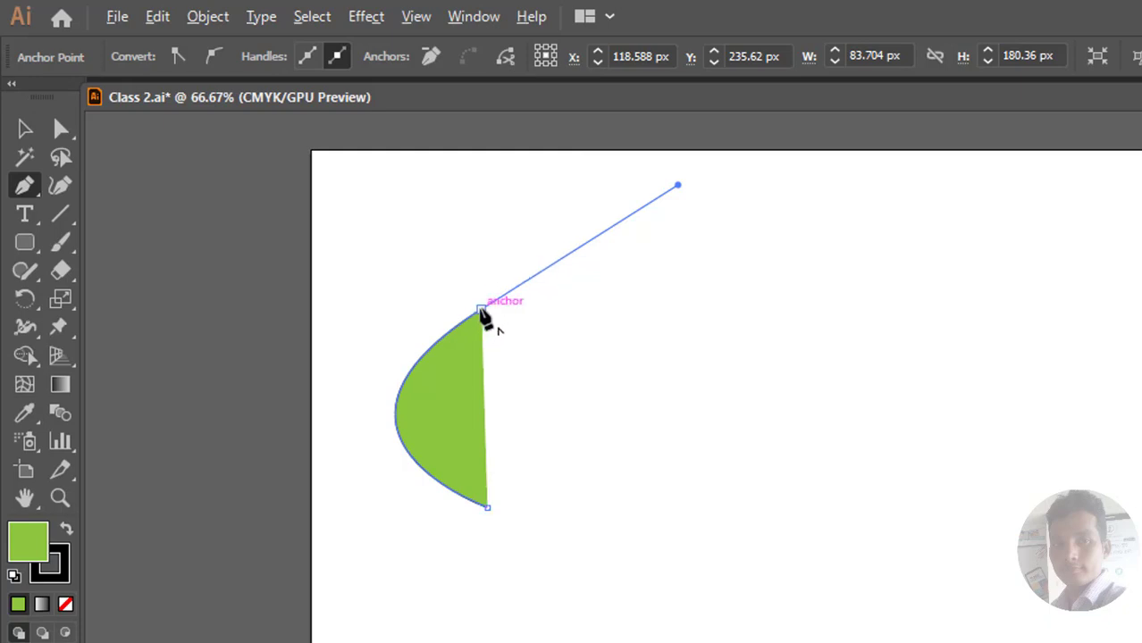
key("ctrl+z")
left_click(482, 312)
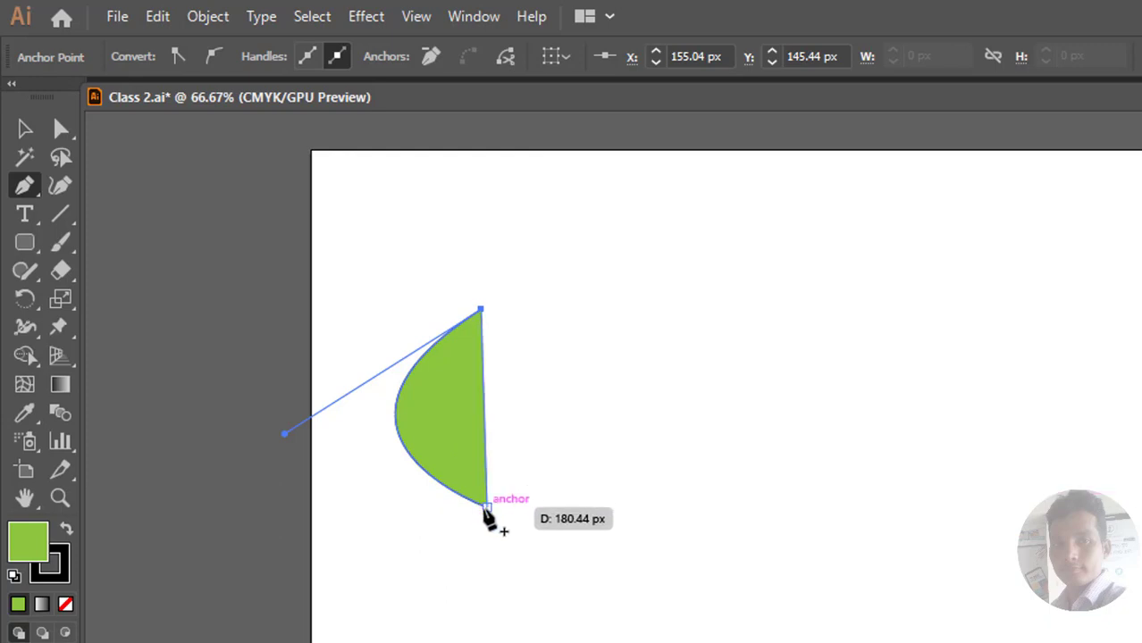
Step: Draw the curved right side, undo a stray anchor, and close the pointed leaf
left_click_drag(481, 507, 633, 439)
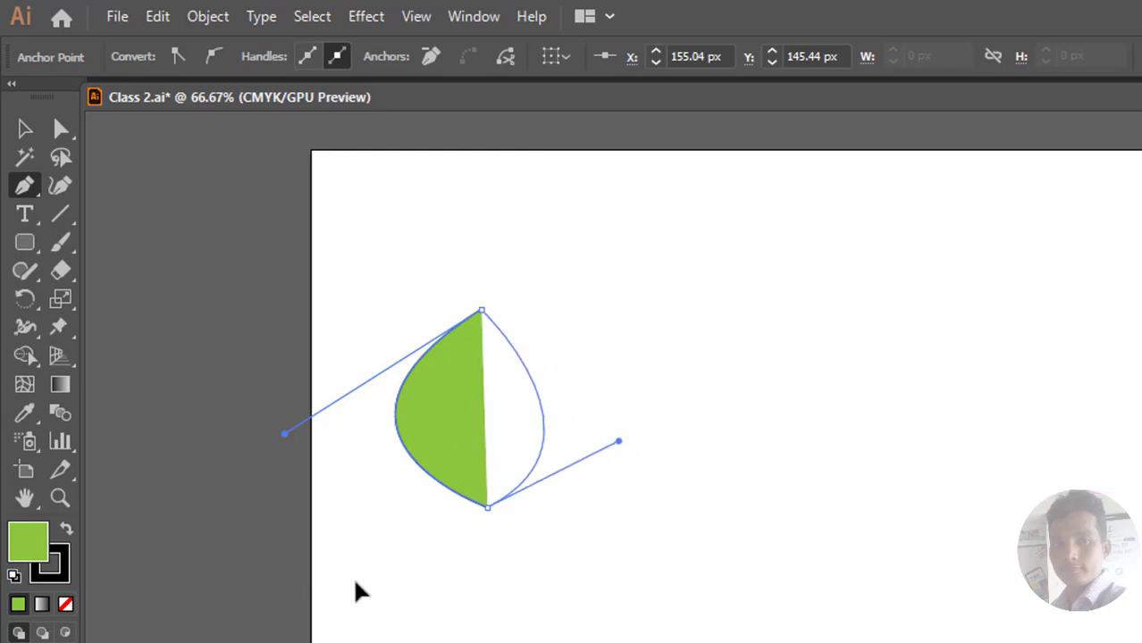
left_click_drag(340, 585, 323, 642)
left_click_drag(650, 368, 657, 387)
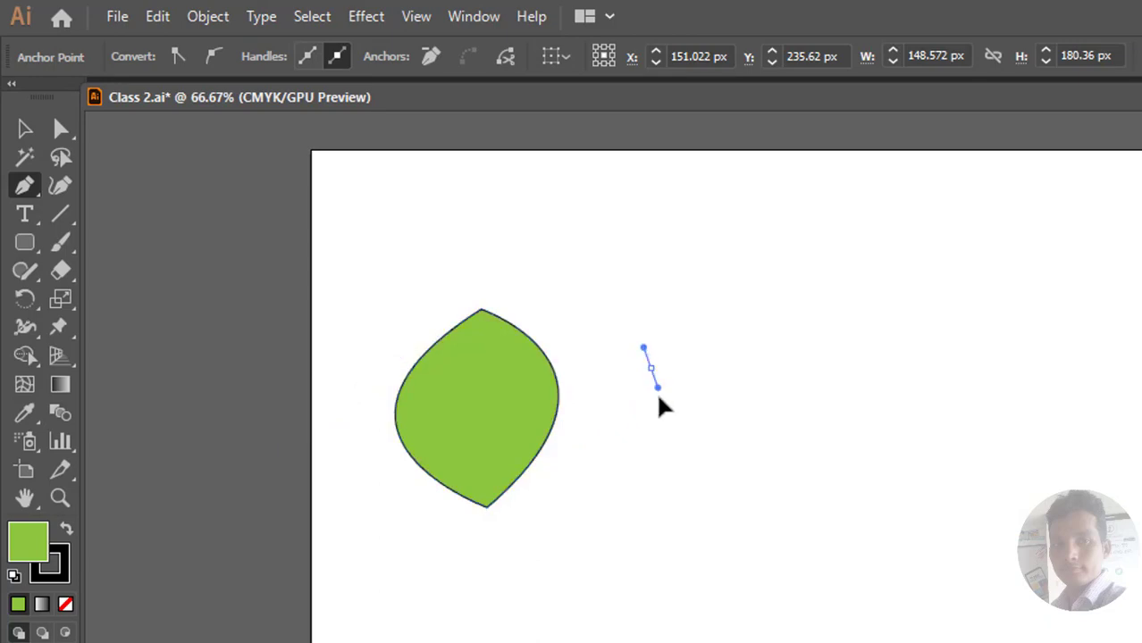
left_click_drag(659, 427, 652, 413)
left_click(652, 413, "ctrl")
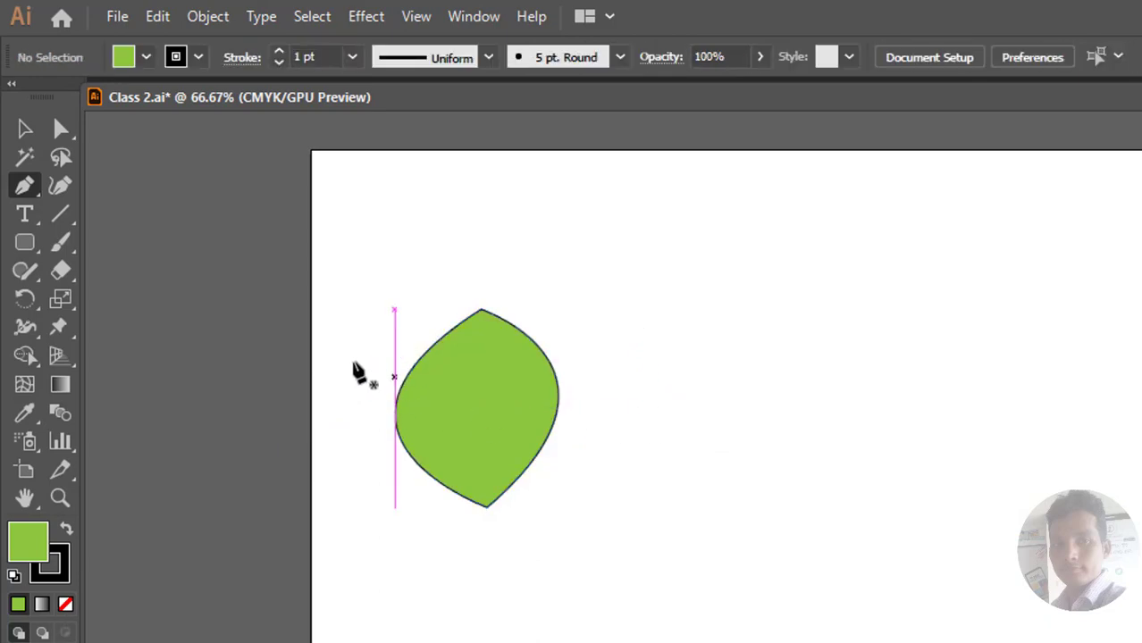
key("ctrl+z")
key("ctrl+z")
key("ctrl+z")
mouse_move(481, 310)
left_mouse_down()
mouse_move(353, 369)
mouse_move(480, 312)
left_mouse_up()
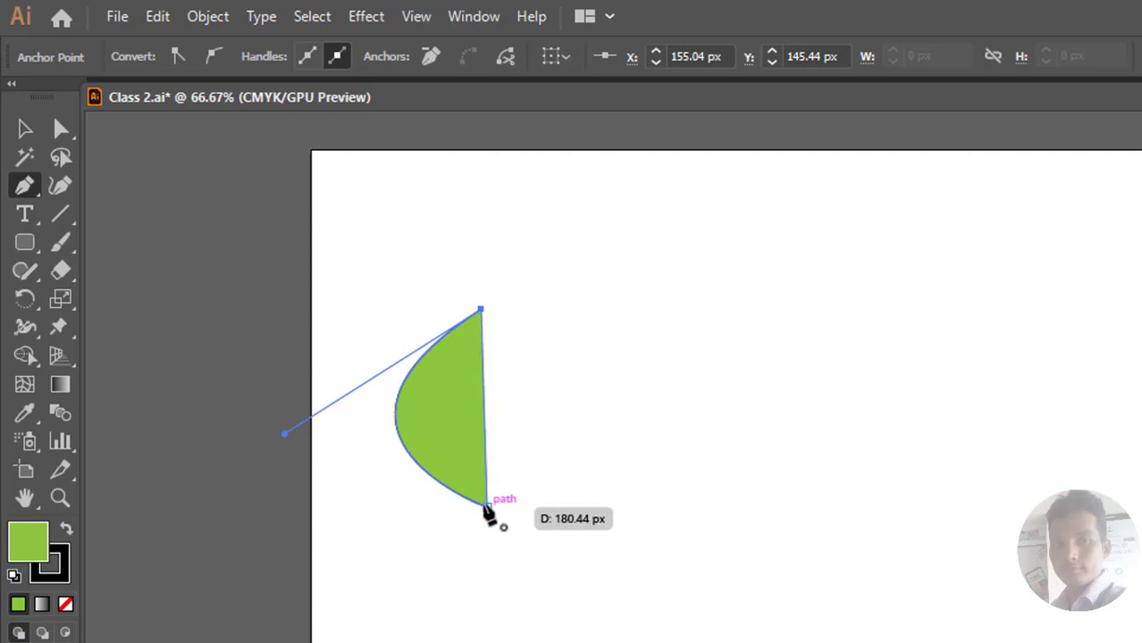
left_click_drag(487, 508, 611, 381)
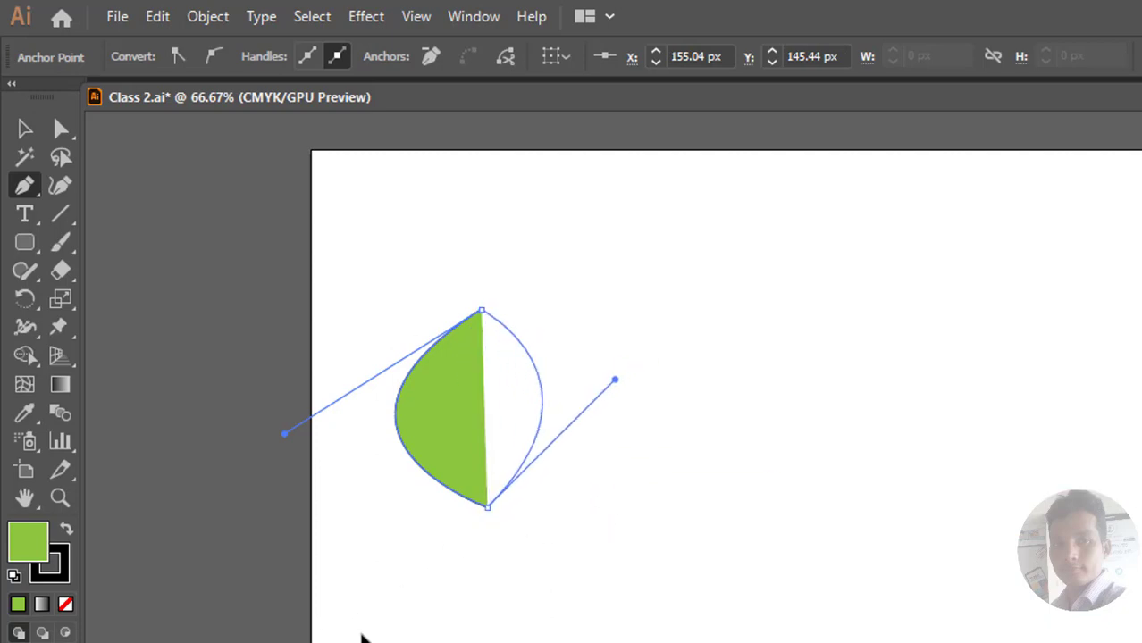
Step: Move the green leaf higher toward the upper left of the artboard
left_click(25, 128)
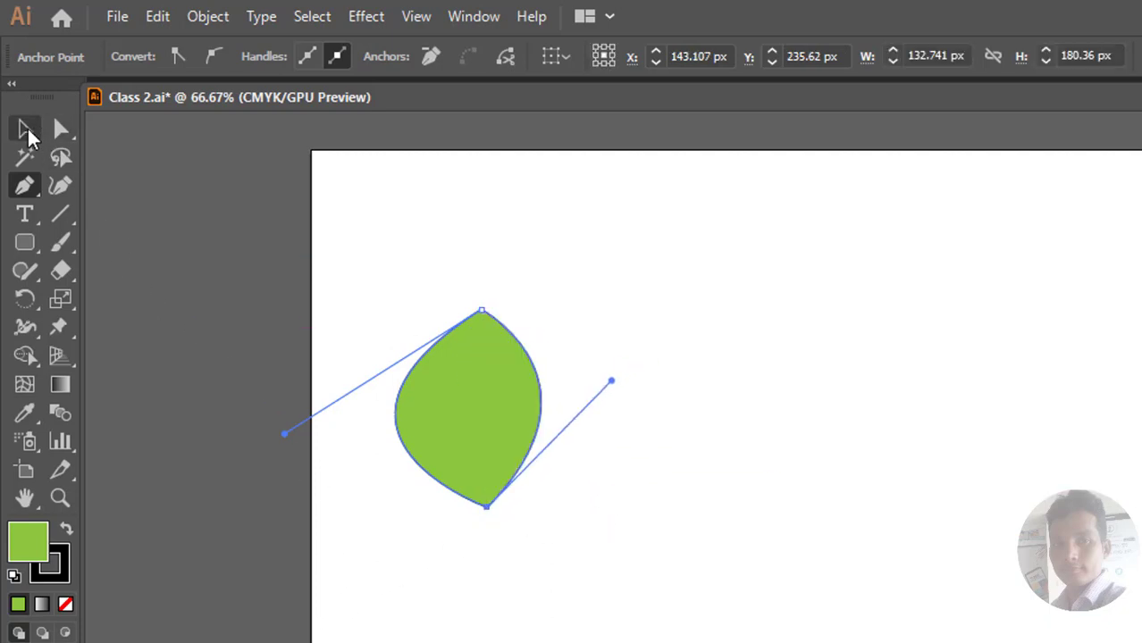
left_click_drag(487, 426, 599, 324)
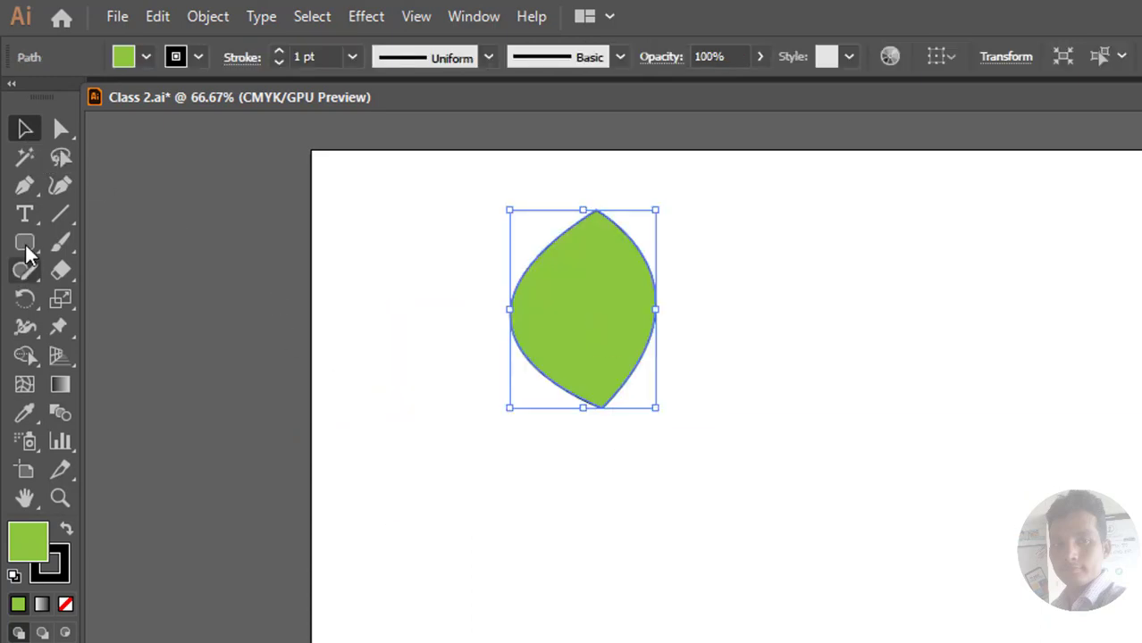
left_click(25, 185)
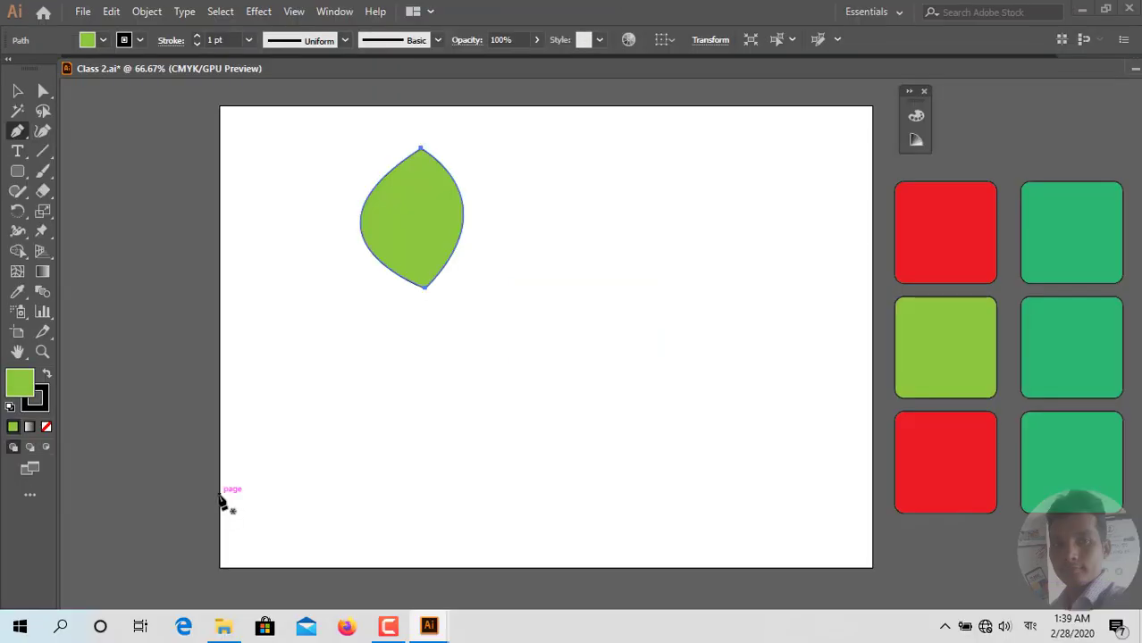
Step: Draw a closed wavy hill path across the artboard bottom with corners at both bottom edges
left_click(220, 494)
left_click_drag(482, 444, 645, 568)
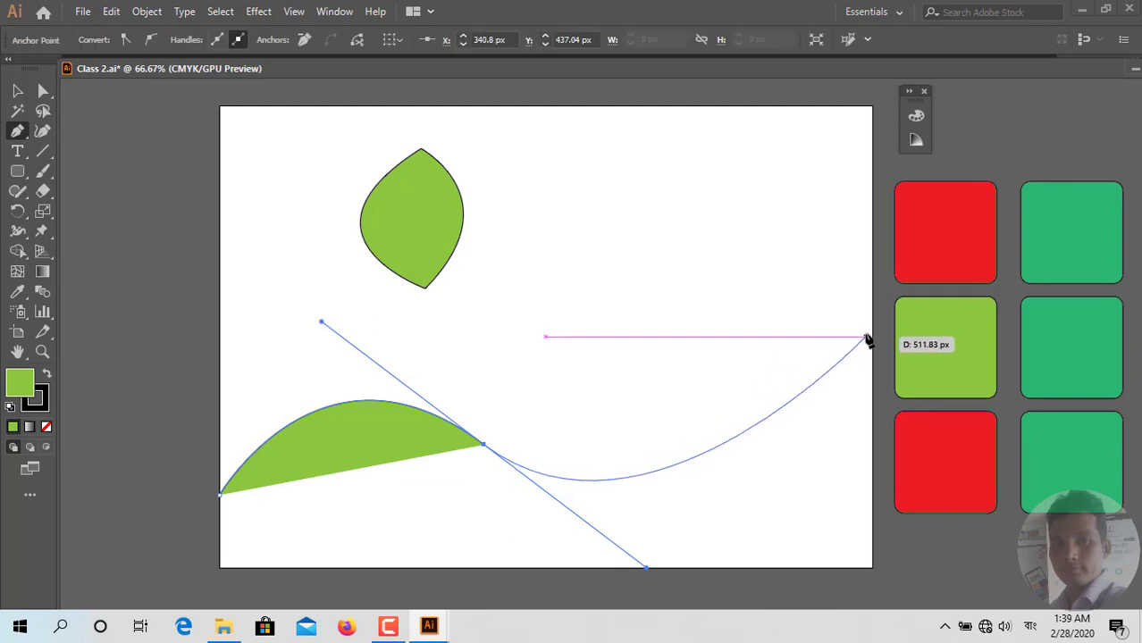
left_click_drag(871, 336, 832, 536)
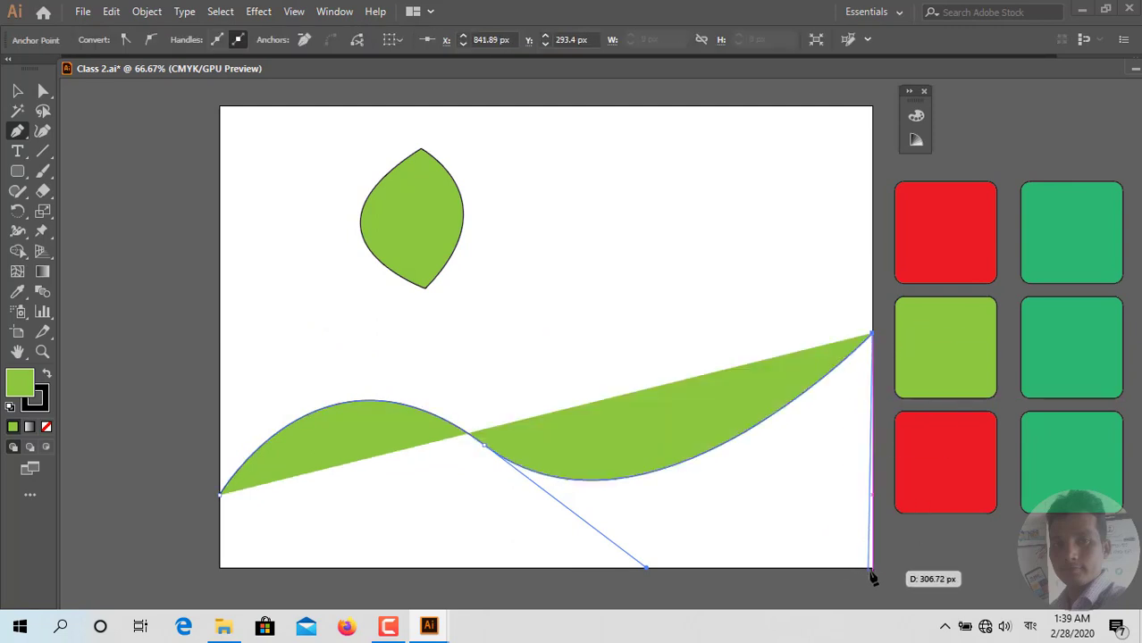
left_click(870, 567)
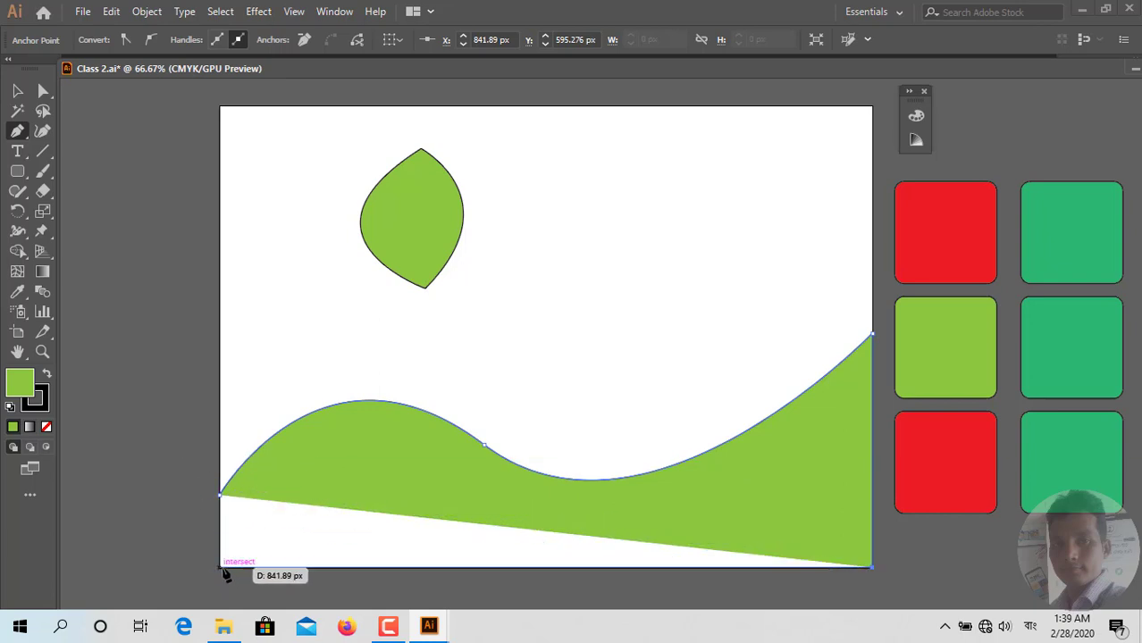
left_click(220, 568)
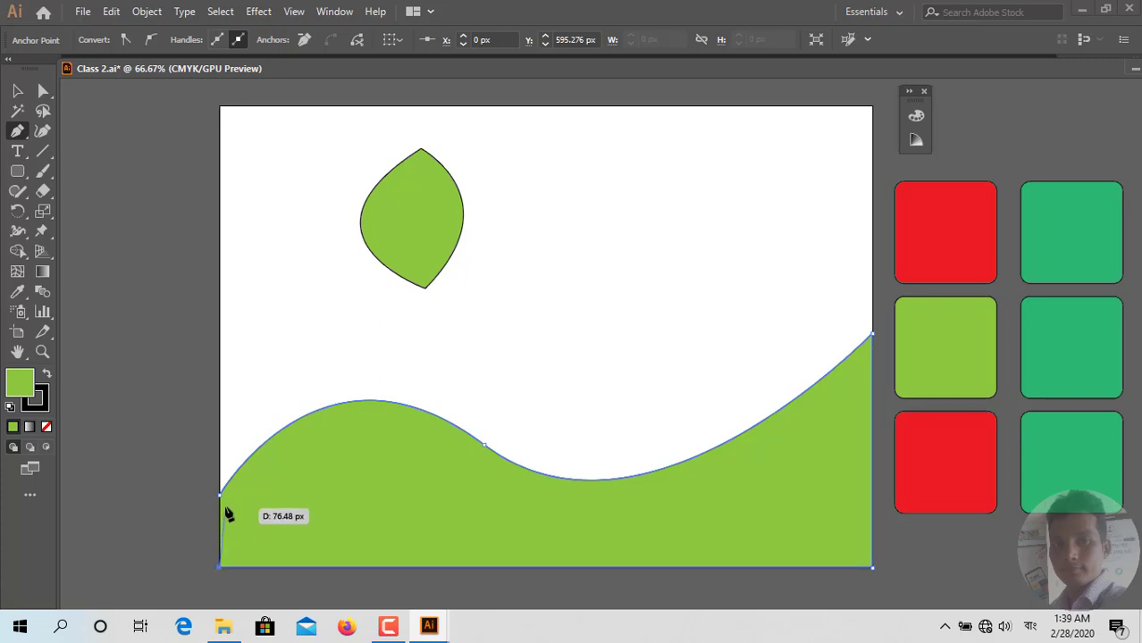
left_click(222, 498)
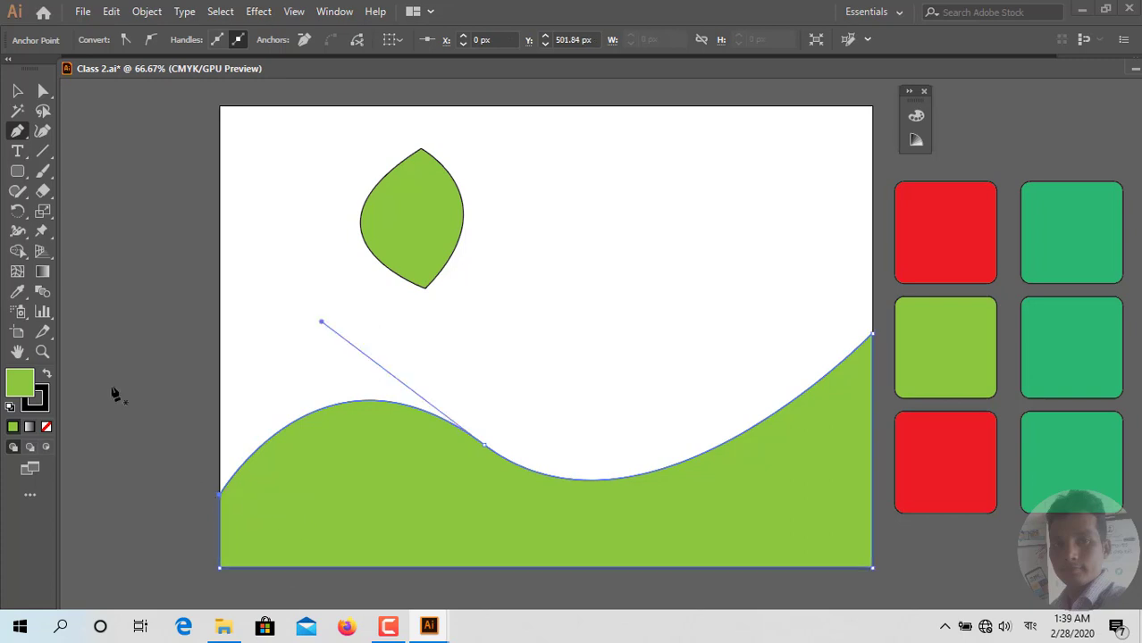
Step: Set the hill's fill to pink in the Color Picker, then float the document and tools panel
double_click(22, 382)
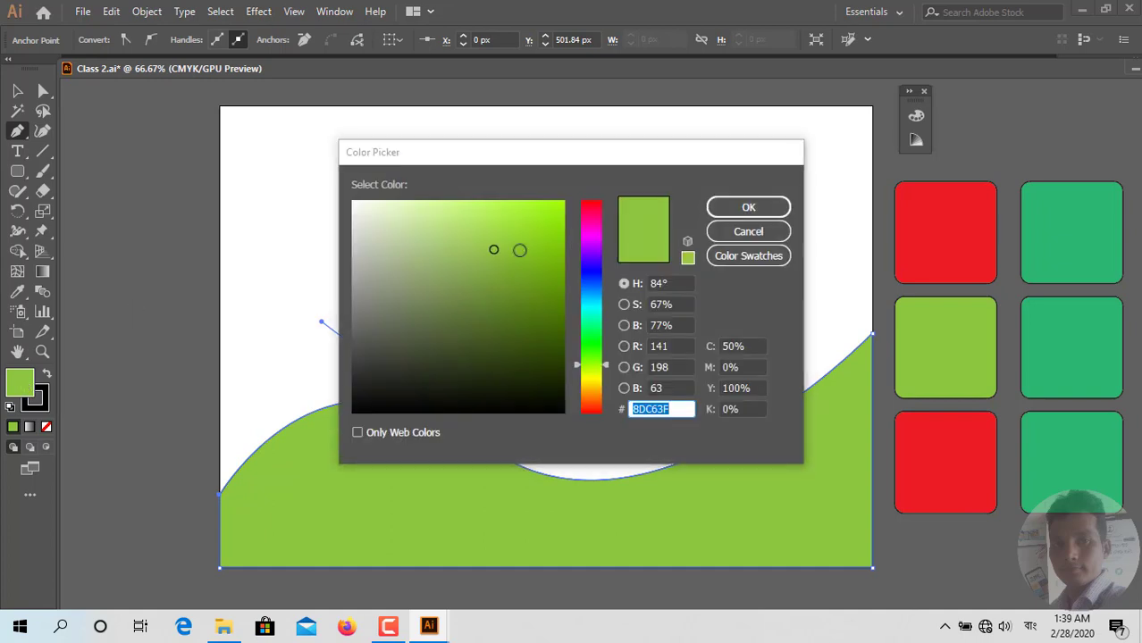
left_click(590, 216)
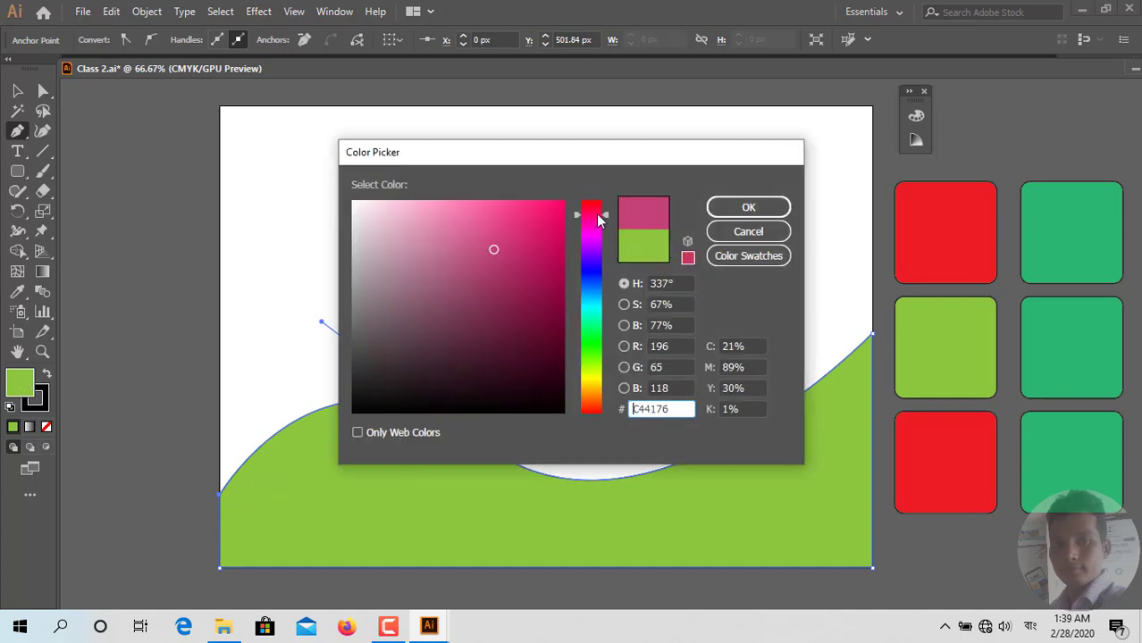
left_click(493, 215)
left_click(748, 207)
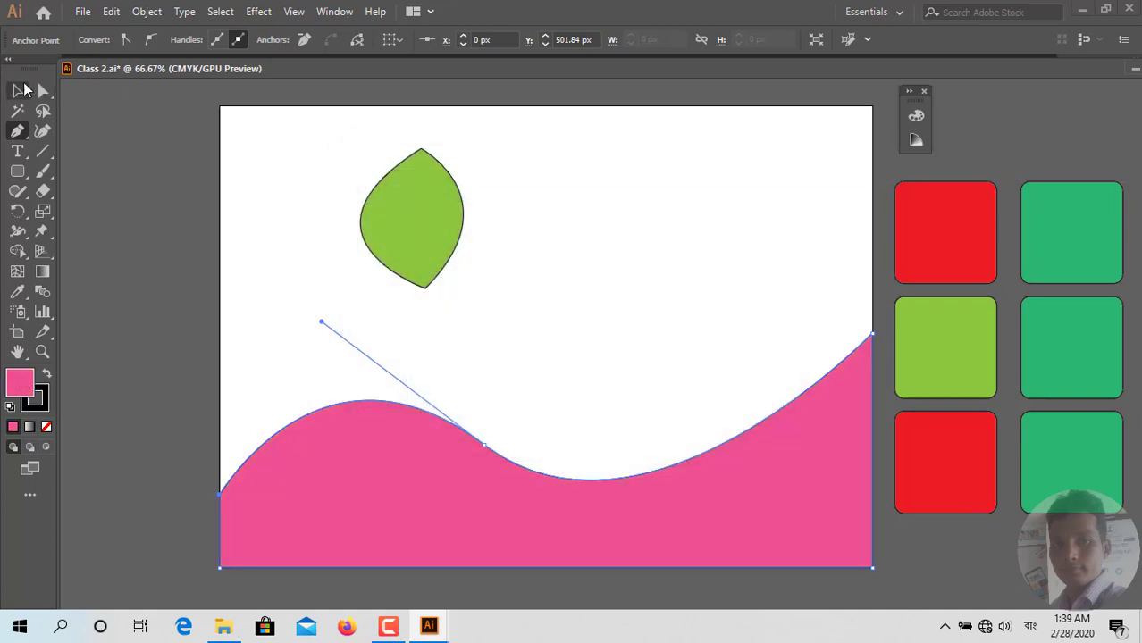
left_click_drag(198, 70, 207, 94)
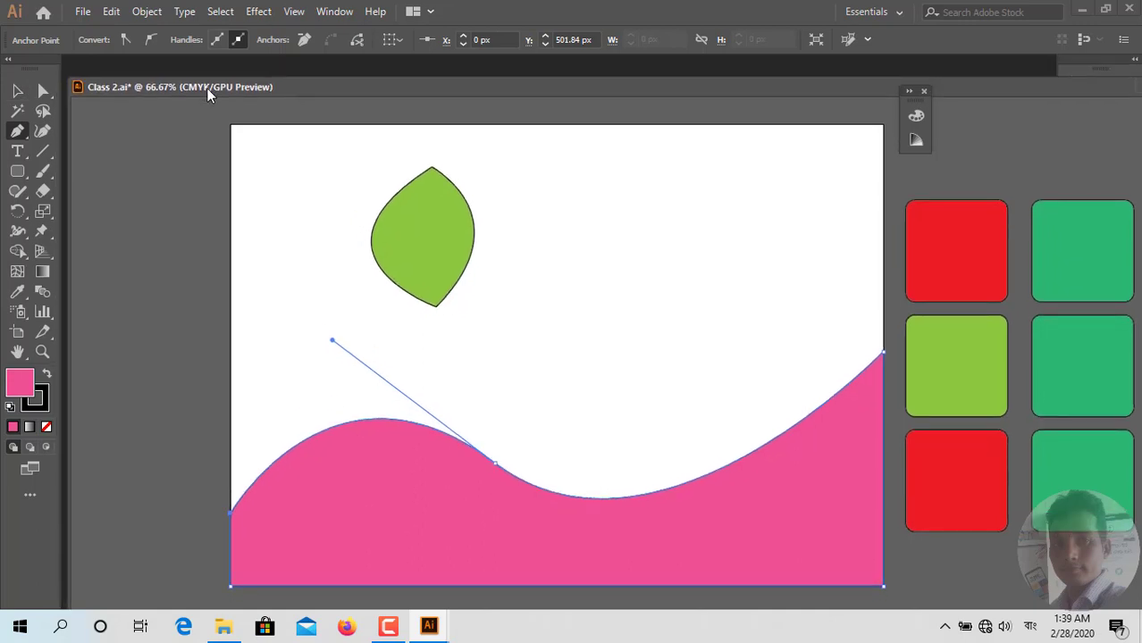
mouse_move(46, 68)
left_mouse_down()
mouse_move(54, 112)
mouse_move(59, 92)
left_mouse_up()
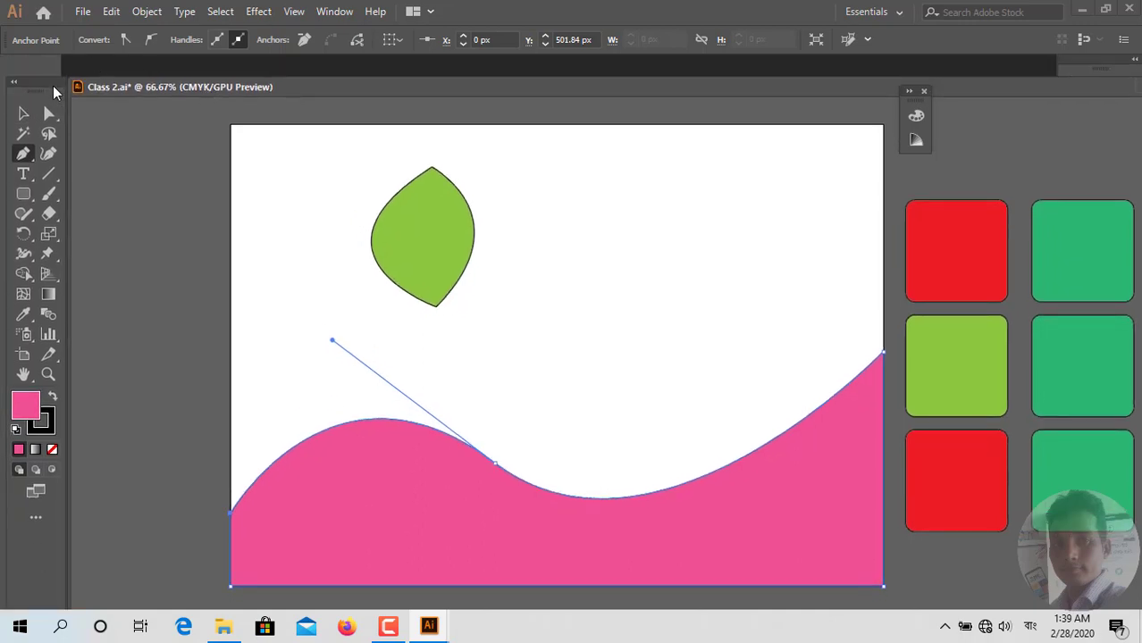
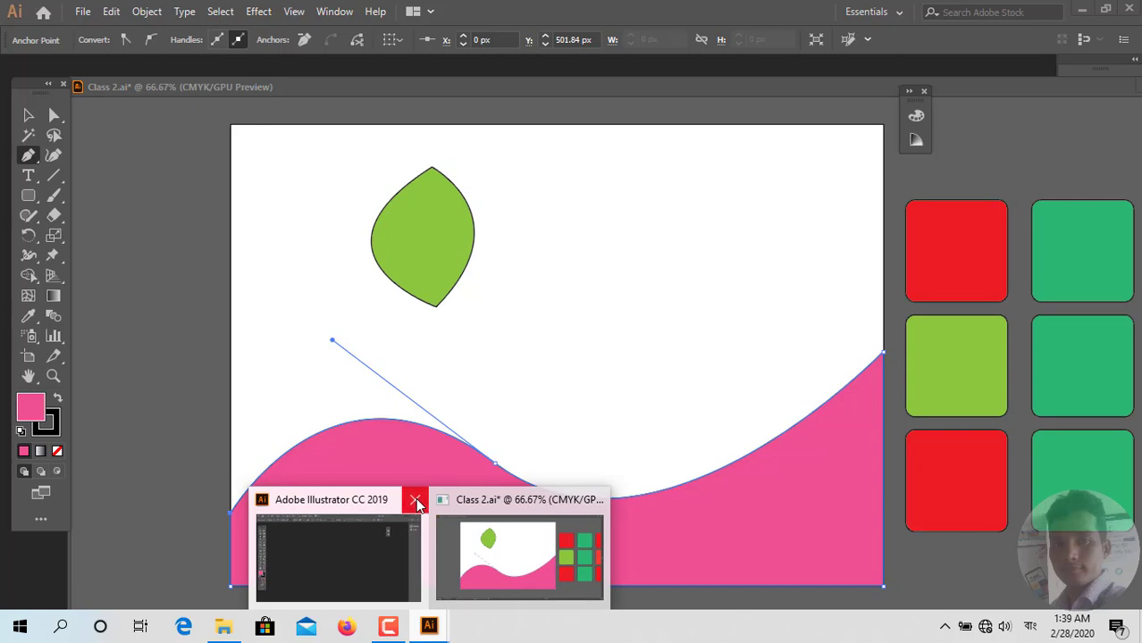
Step: Keep Class 2.ai open by cancelling the close, and dock its floating window as a workspace tab
left_click(416, 504)
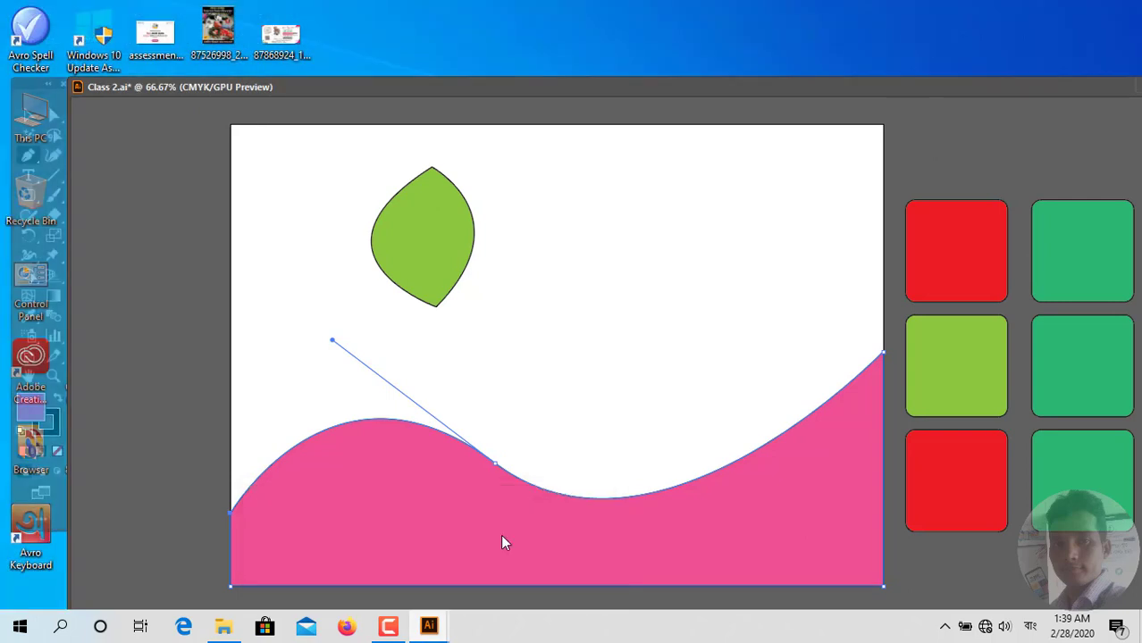
left_click(729, 335)
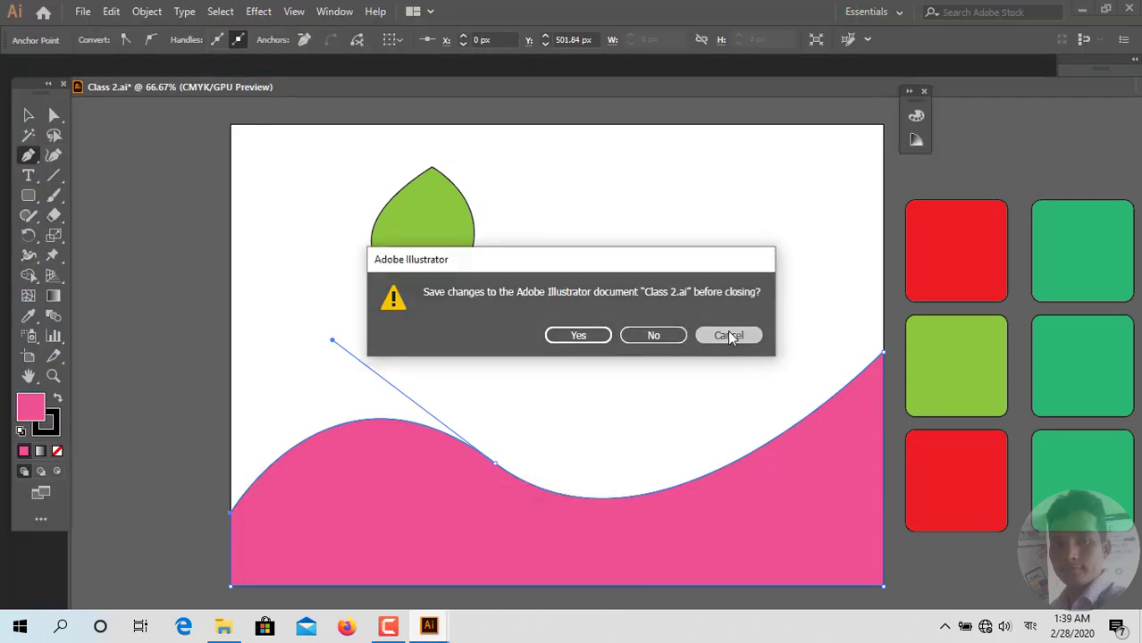
left_click_drag(245, 78, 265, 63)
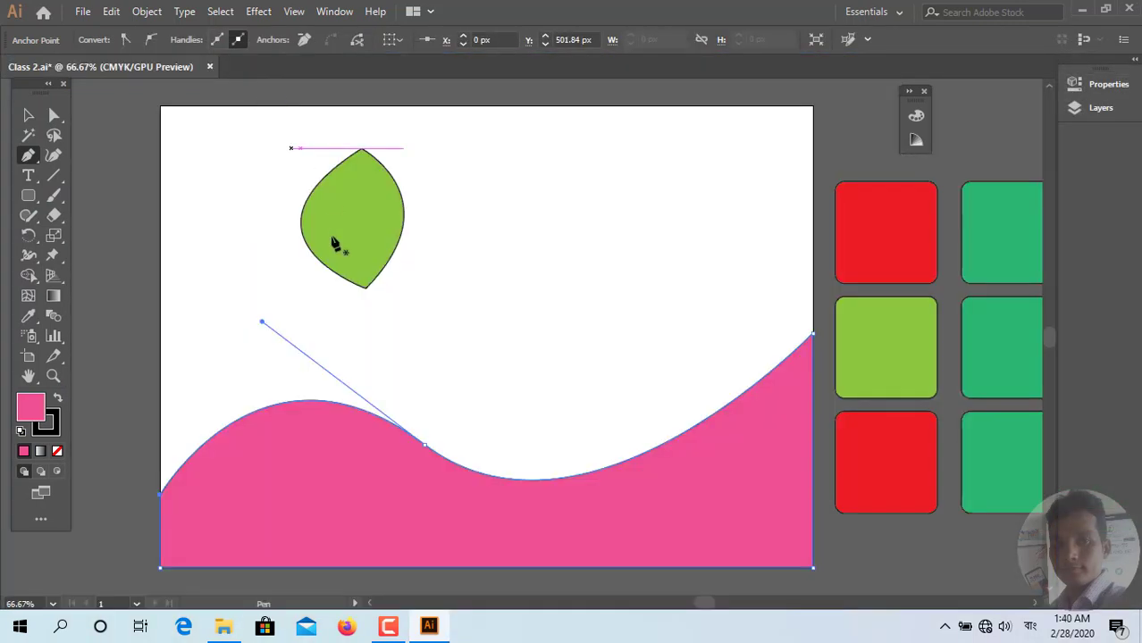
Step: Fill the pink wave with red F92323 and Alt-drag a duplicate slightly higher
left_click(25, 116)
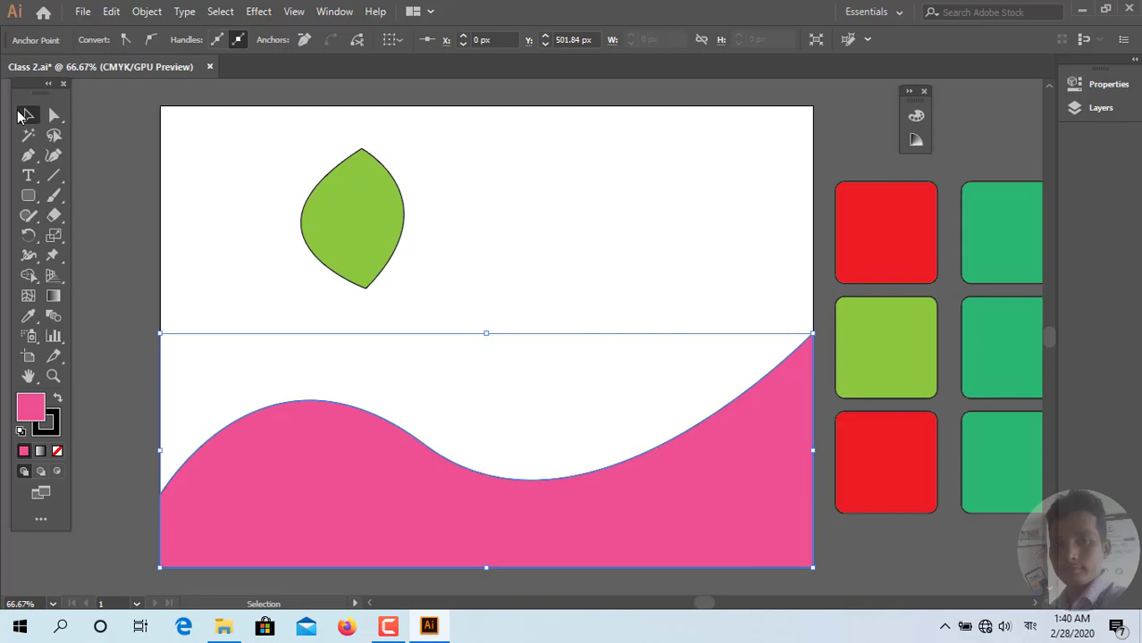
left_click(676, 515)
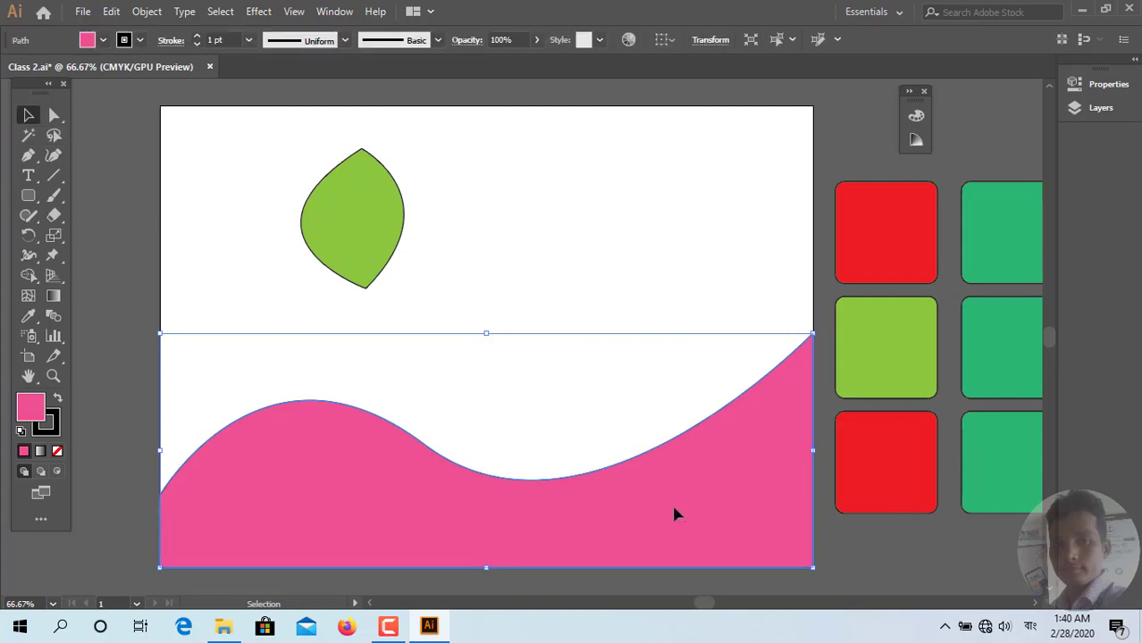
left_click(58, 454)
scroll(693, 462, "down", 2)
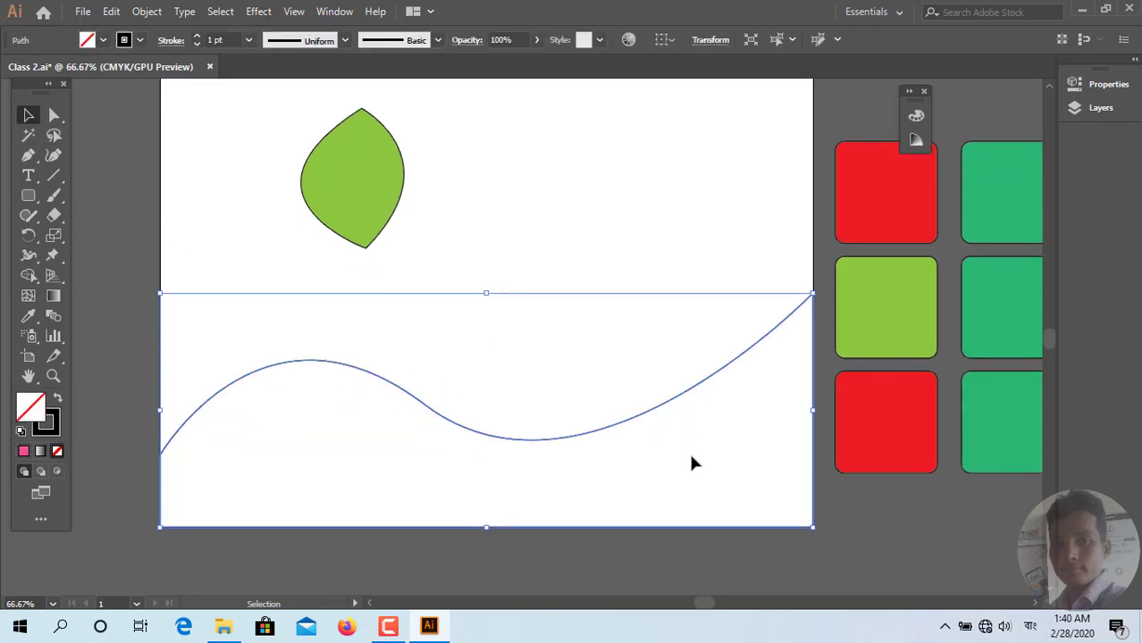
scroll(693, 462, "up", 2)
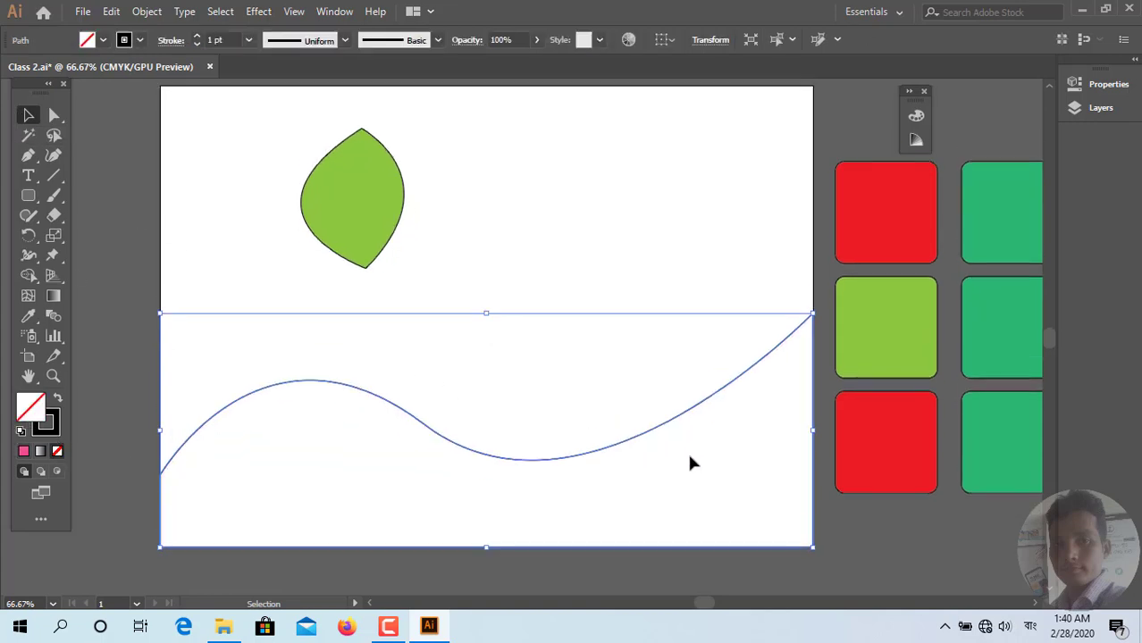
double_click(40, 425)
left_click_drag(591, 284, 591, 201)
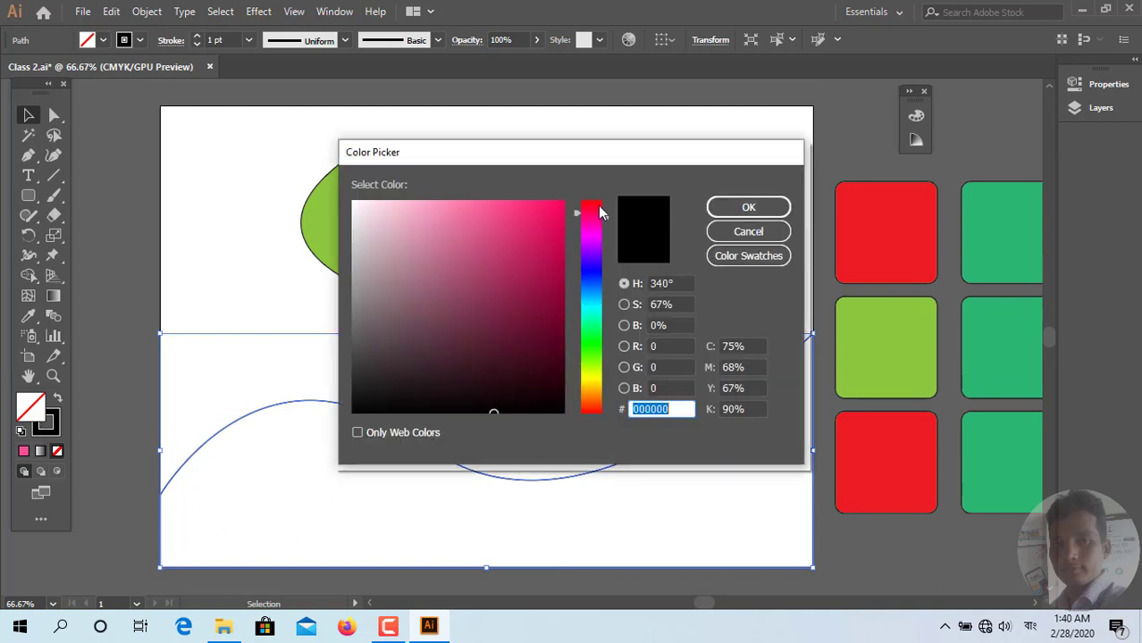
left_click(534, 205)
left_click(749, 209)
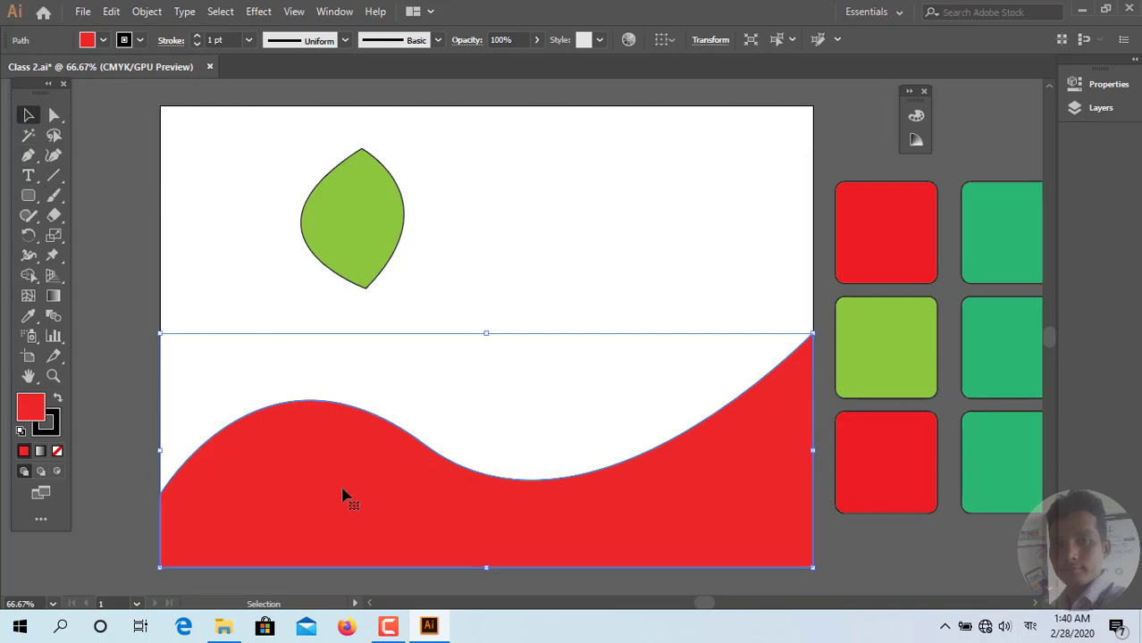
left_click_drag(347, 504, 347, 459)
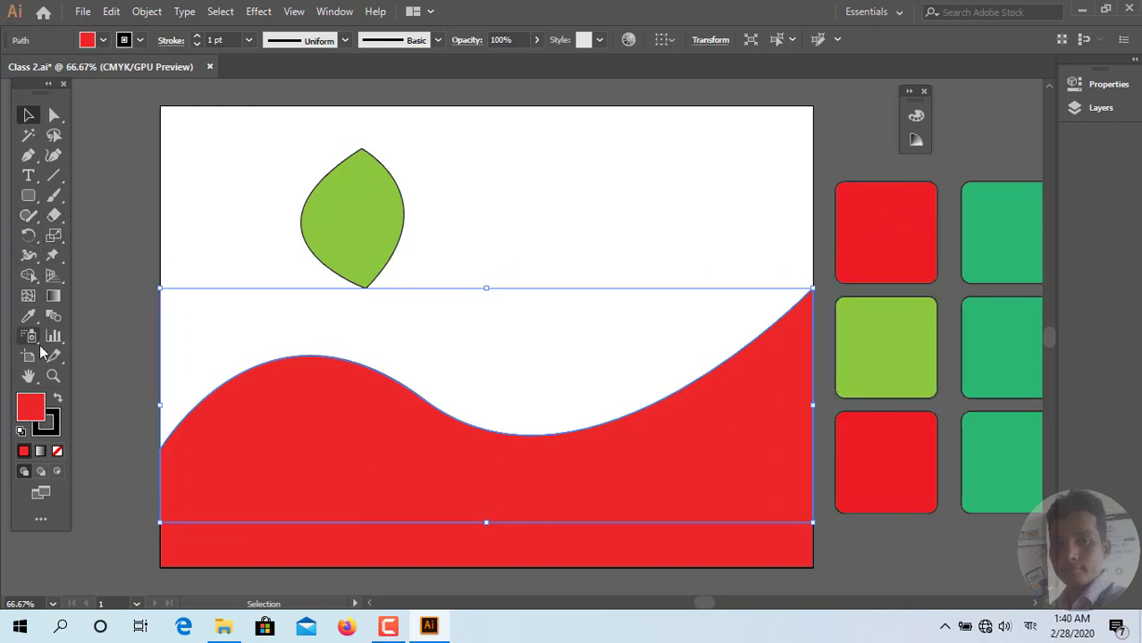
Step: Fill the upper wave copy with the green swatch colour using the Eyedropper
left_click(28, 315)
left_click(1012, 337)
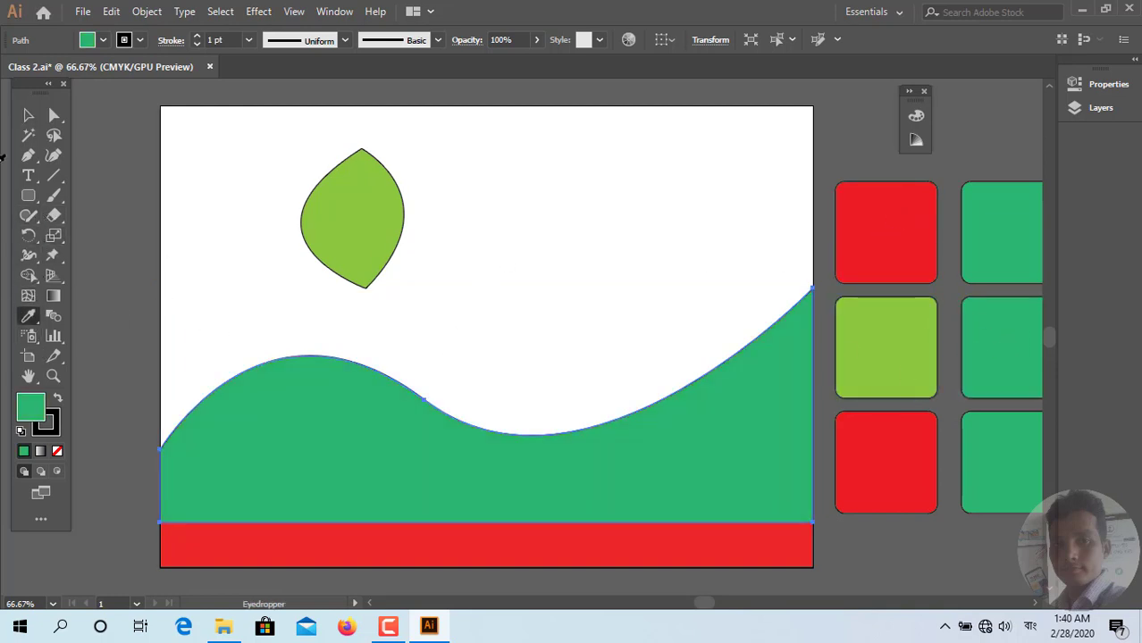
left_click(28, 114)
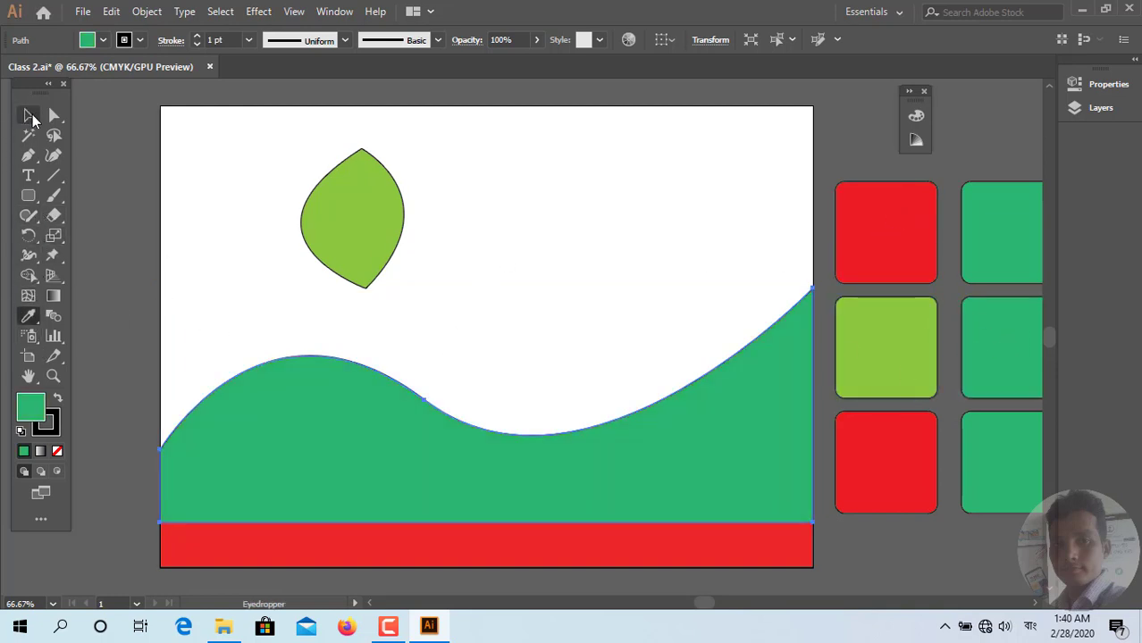
Step: Send the green wave behind the red wave and nudge it slightly lower
right_click(273, 469)
mouse_move(317, 376)
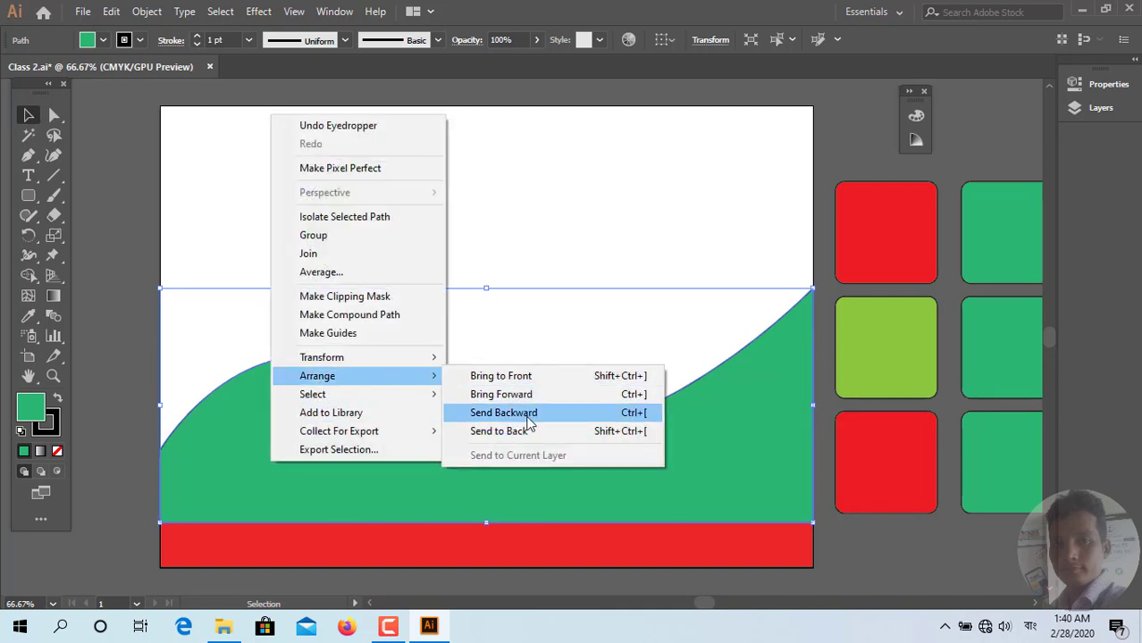
left_click(522, 431)
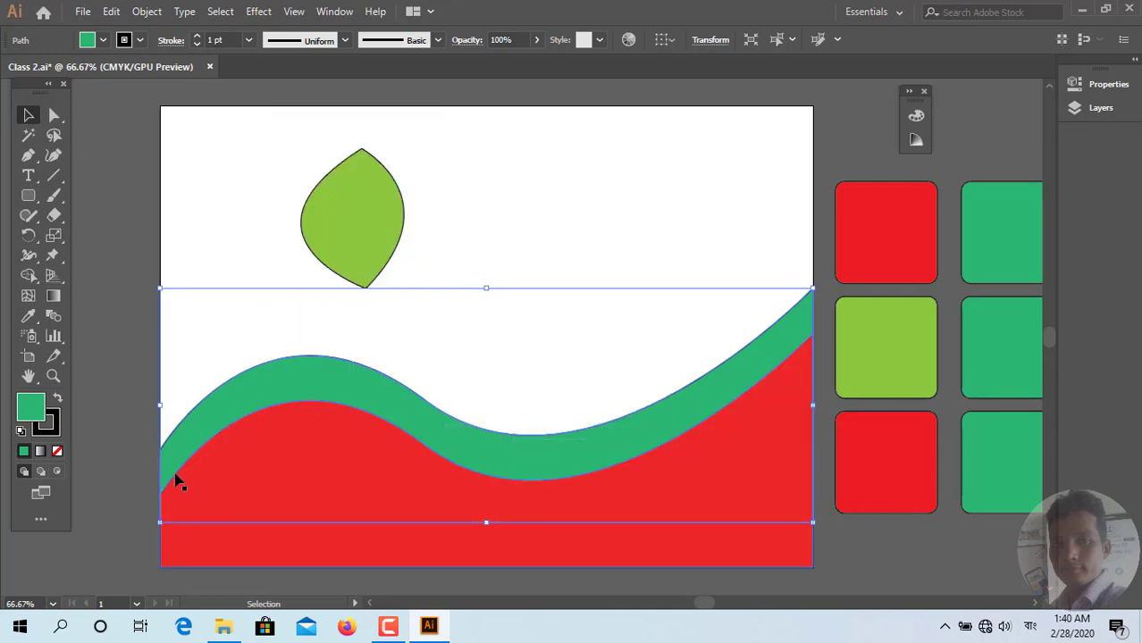
left_click(111, 338)
scroll(301, 366, "down", 1)
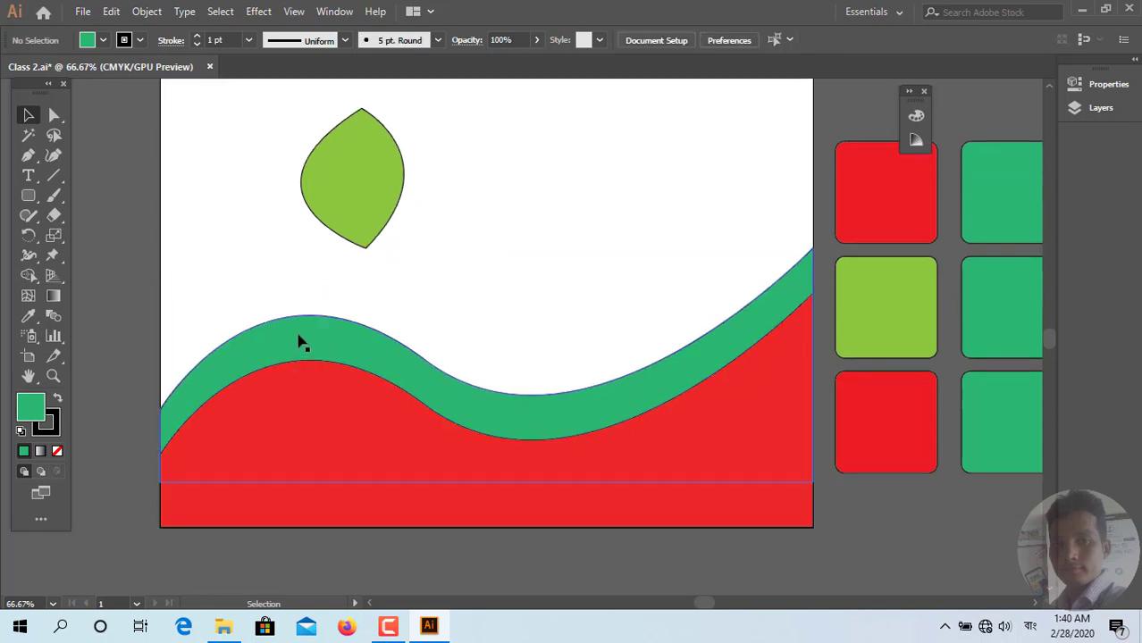
left_click_drag(300, 342, 301, 351)
left_click(125, 287)
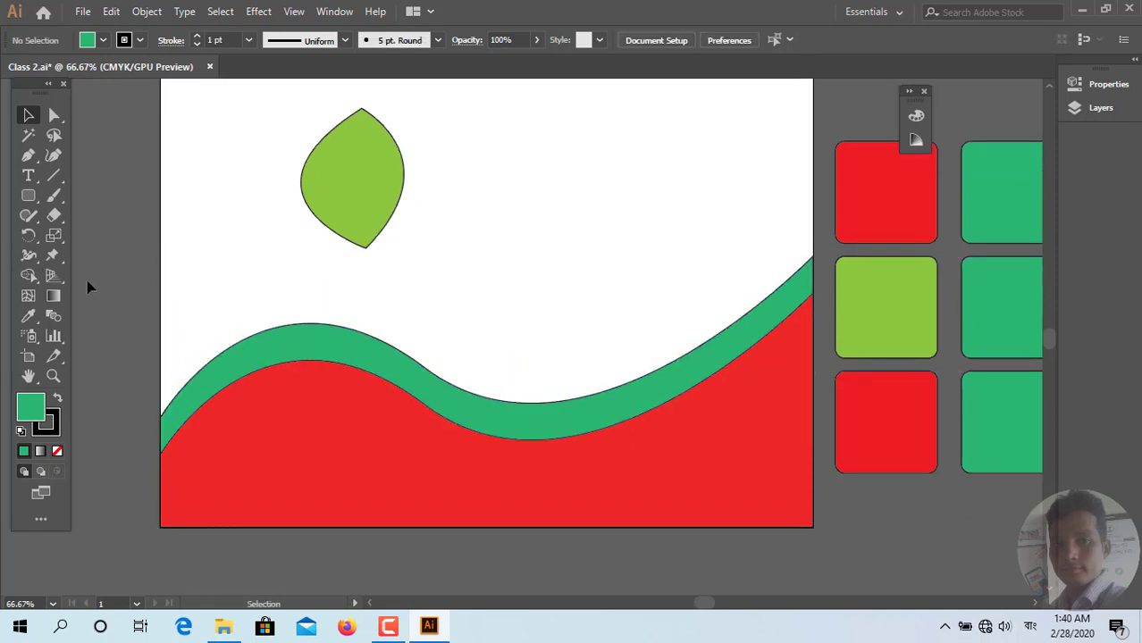
Step: Set the stroke of both waves to None
left_click_drag(111, 314, 370, 510)
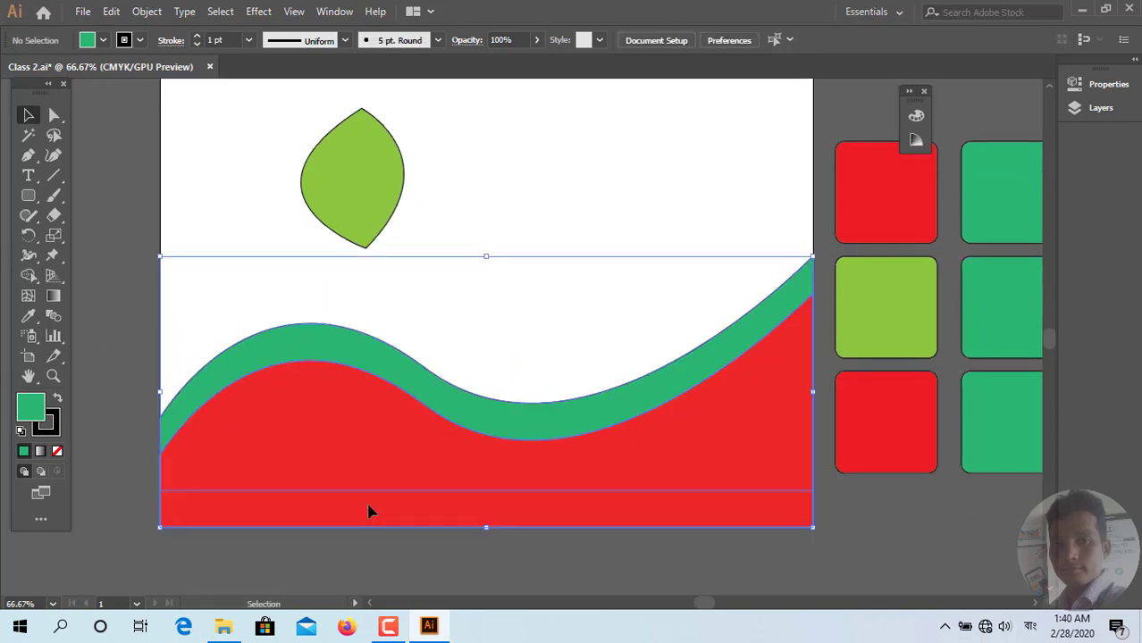
left_click(55, 430)
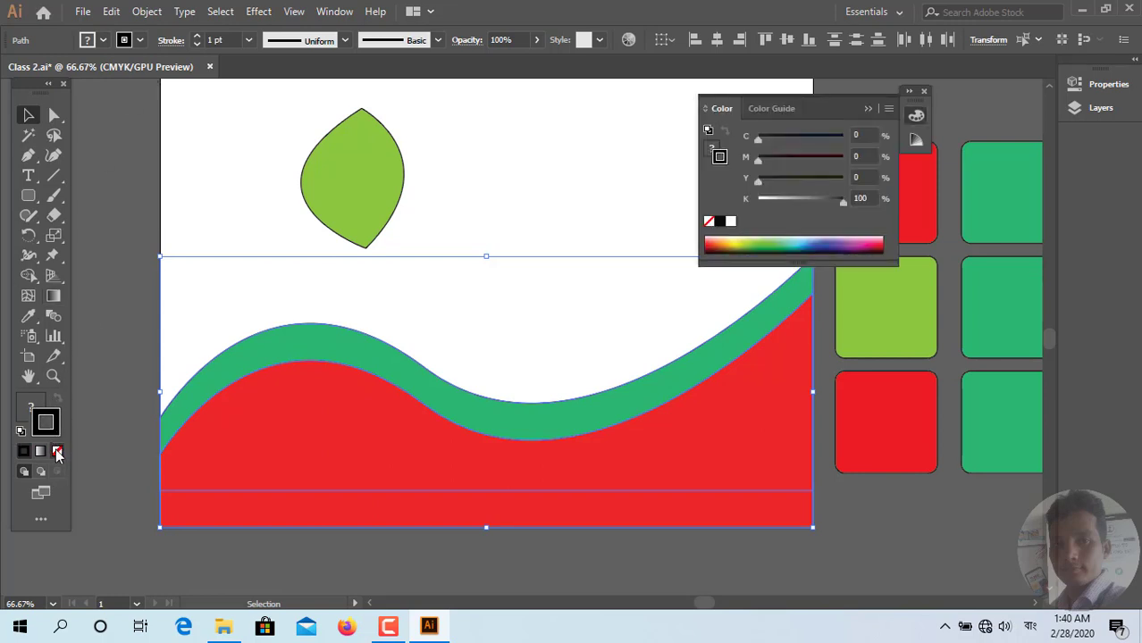
left_click(57, 453)
left_click(130, 261)
scroll(143, 304, "up", 2)
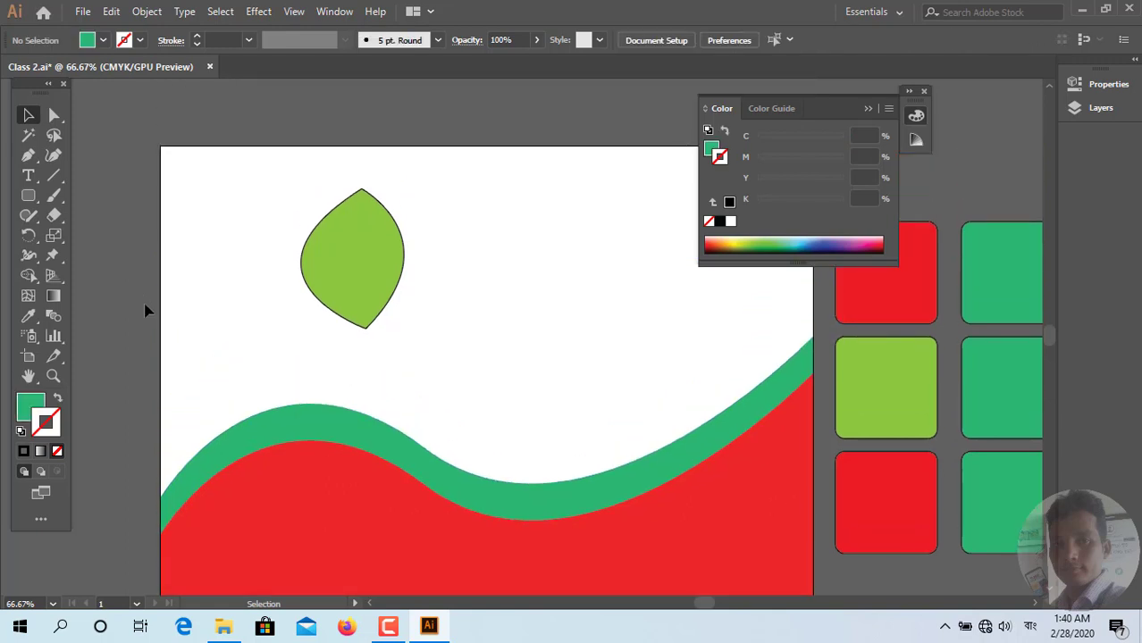
scroll(147, 310, "down", 1)
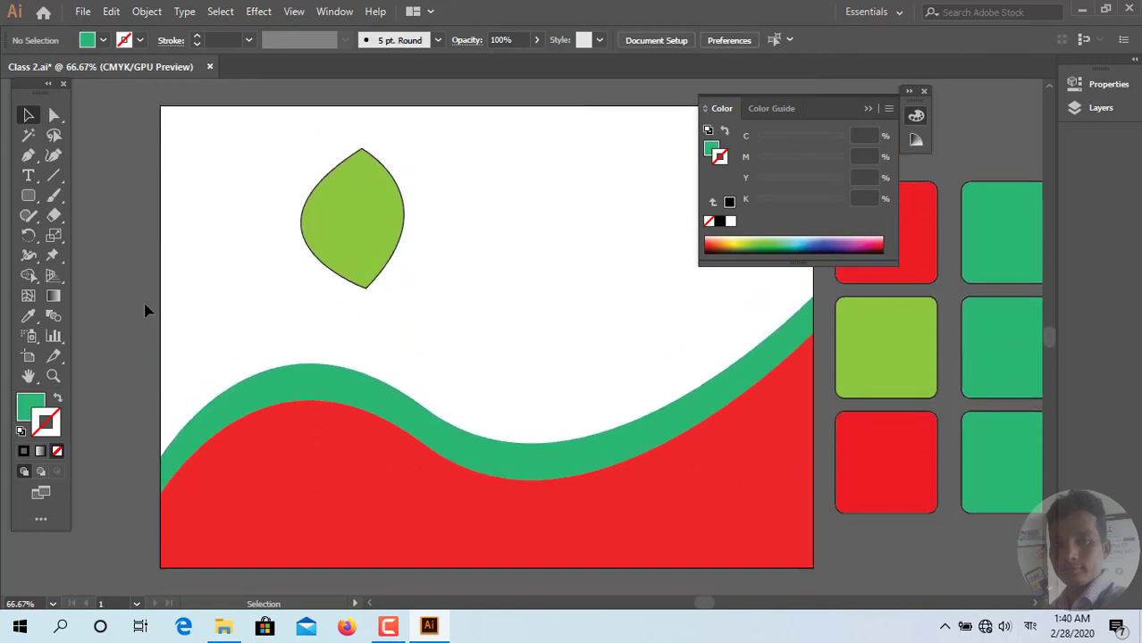
Step: Delete the green wave, the red wave and the leaf, and collapse the Color panel
left_click(481, 470)
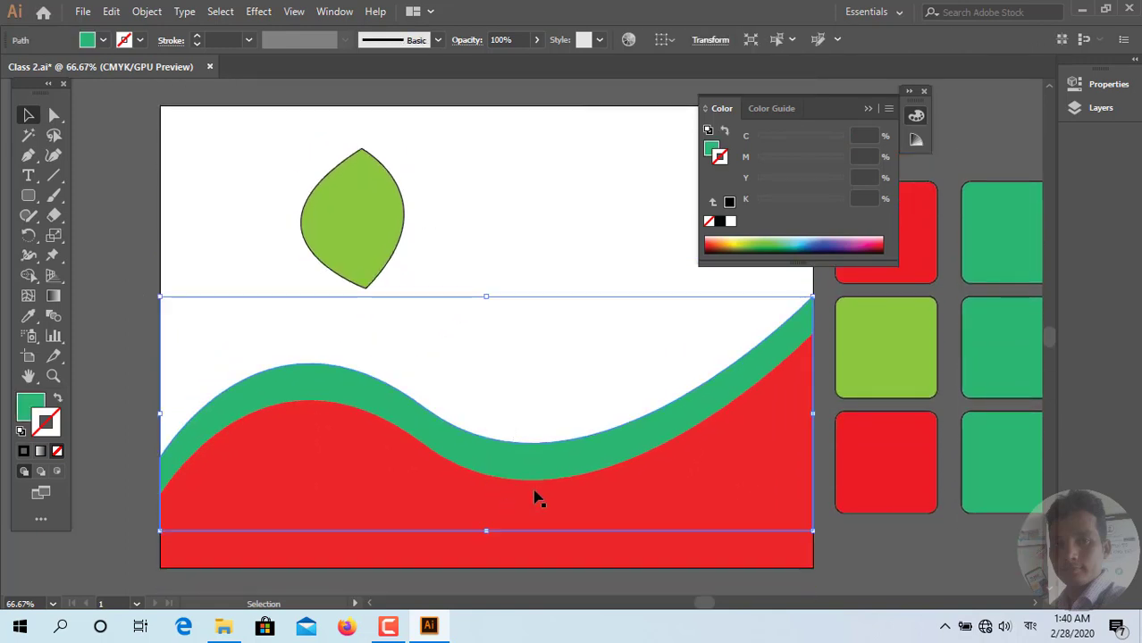
key("Delete")
left_click(497, 508)
key("Delete")
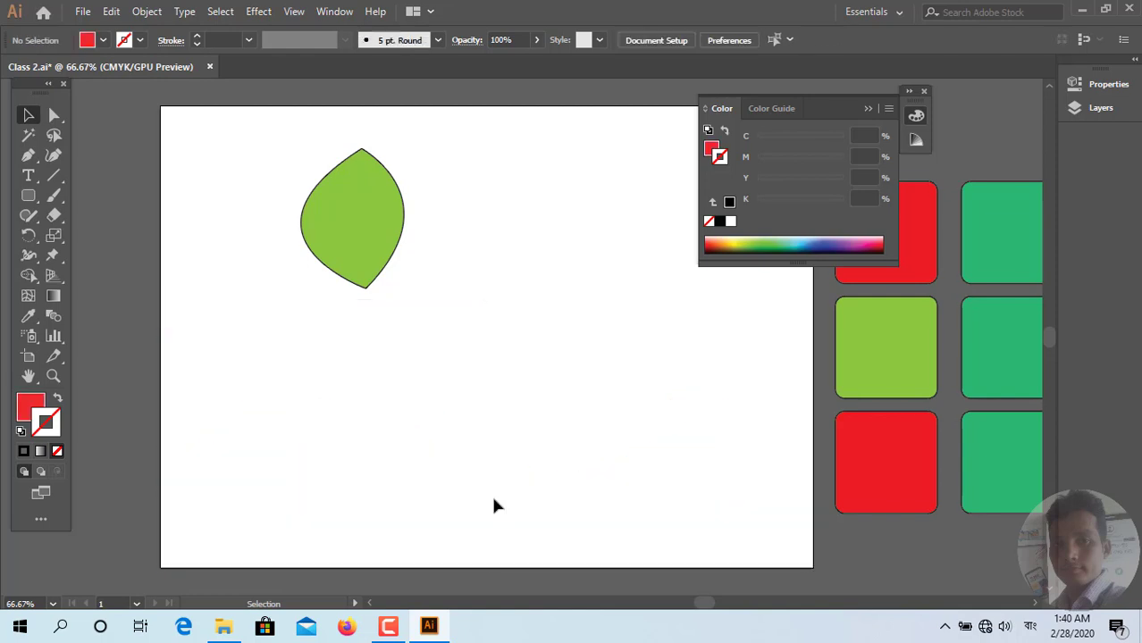
left_click(344, 248)
key("Delete")
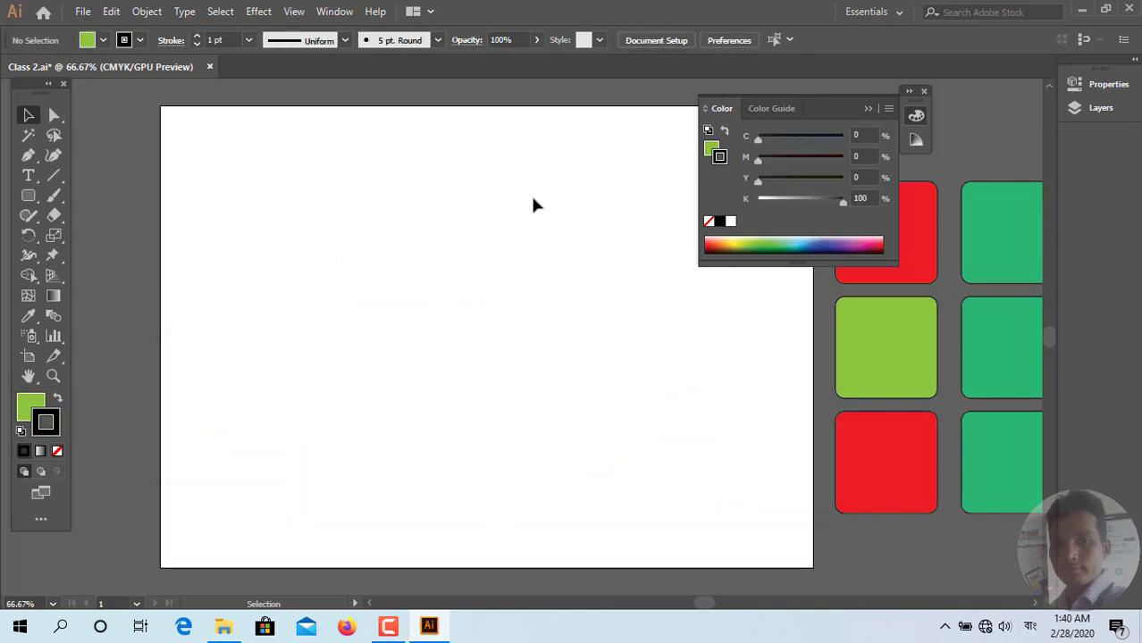
left_click(866, 108)
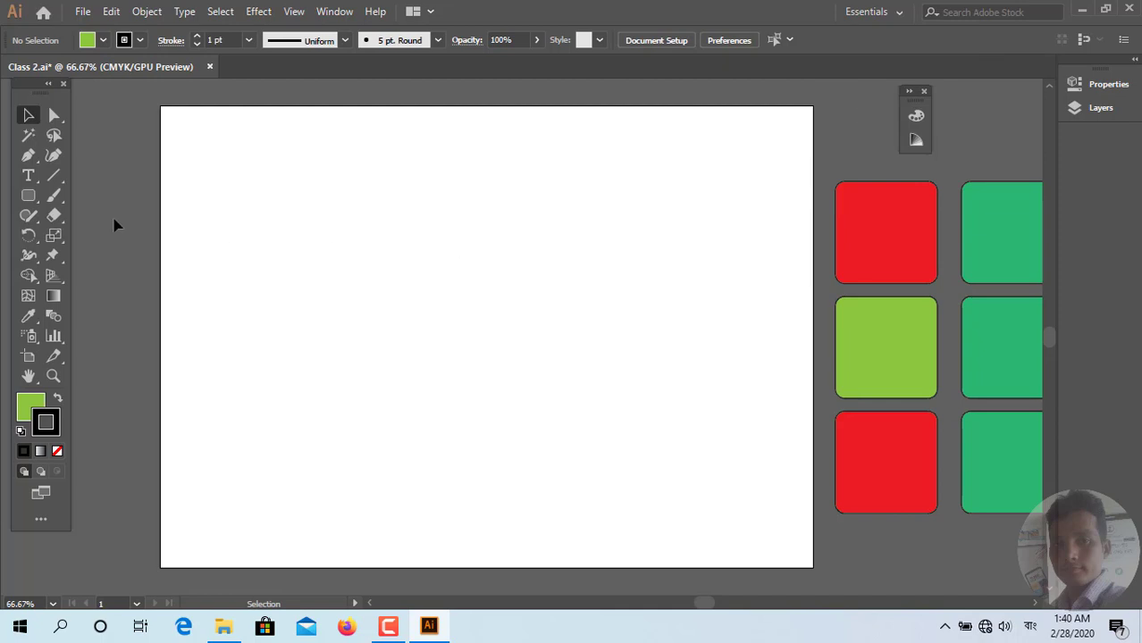
Step: Draw a closed green oval on the artboard with the Curvature tool
left_click(51, 177)
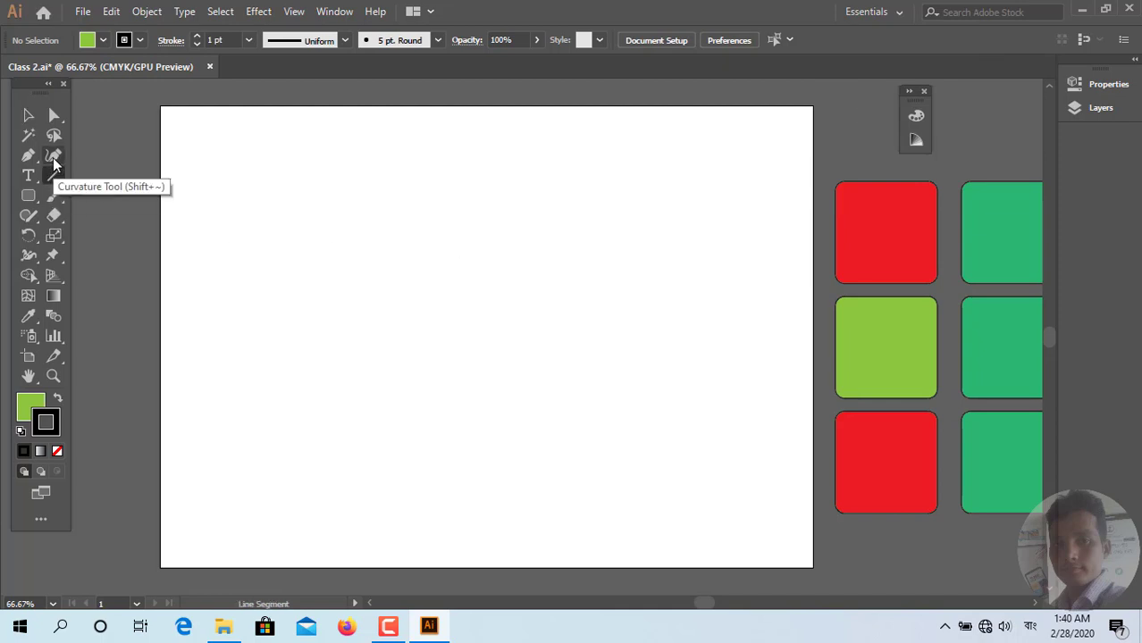
left_click(54, 157)
left_click(219, 273)
left_click(444, 247)
left_click(676, 359)
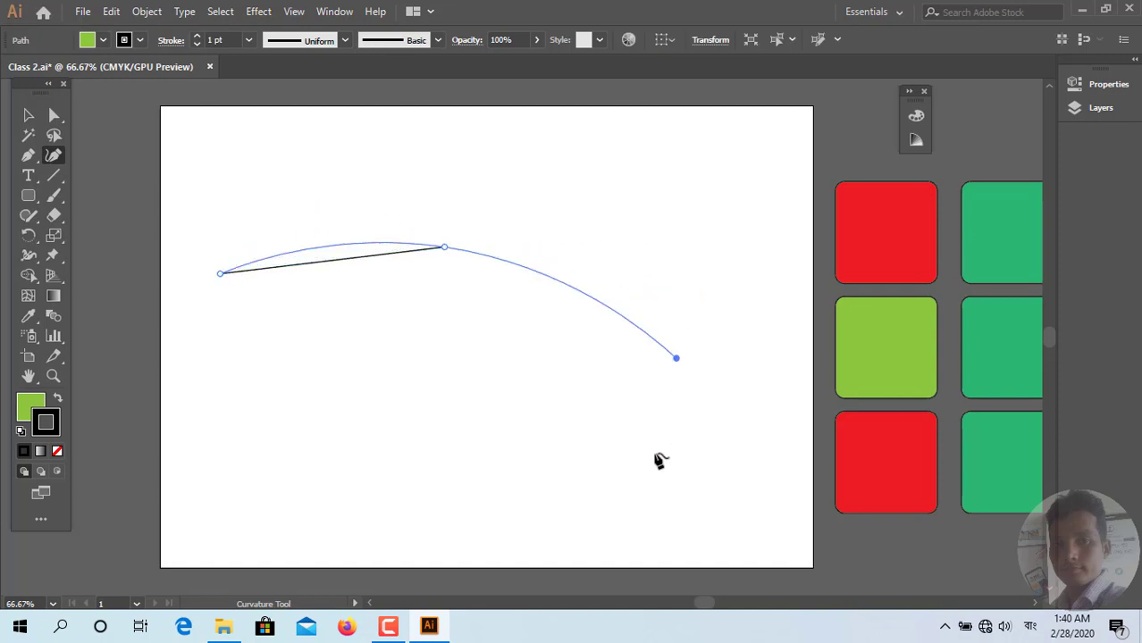
left_click(651, 462)
left_click(410, 541)
left_click(113, 376)
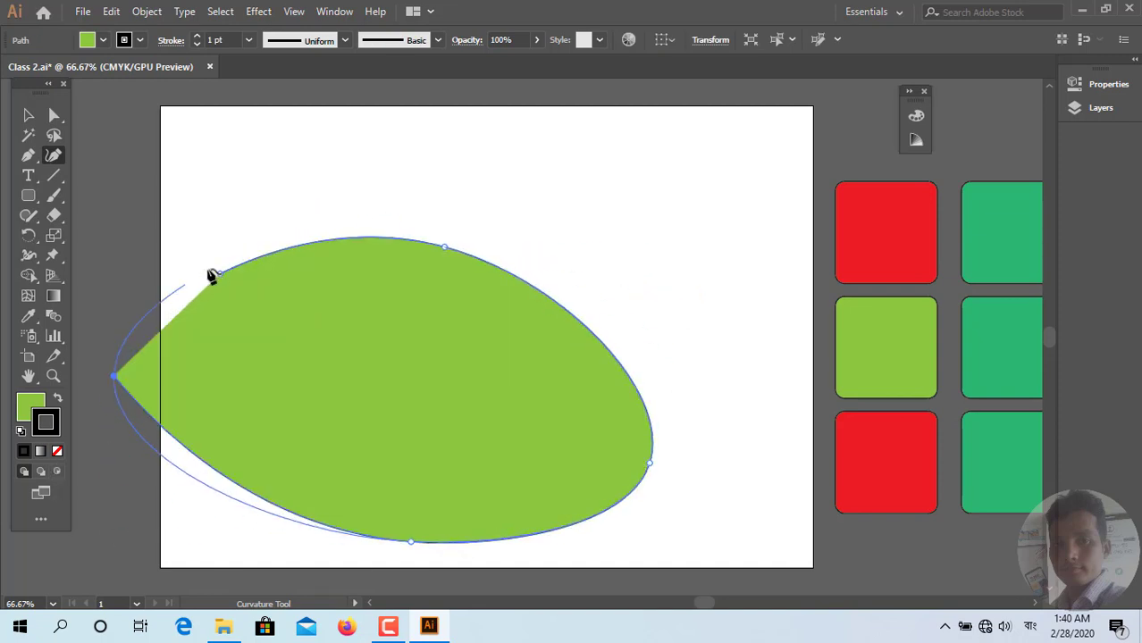
left_click(218, 275)
key("ctrl+shift+a")
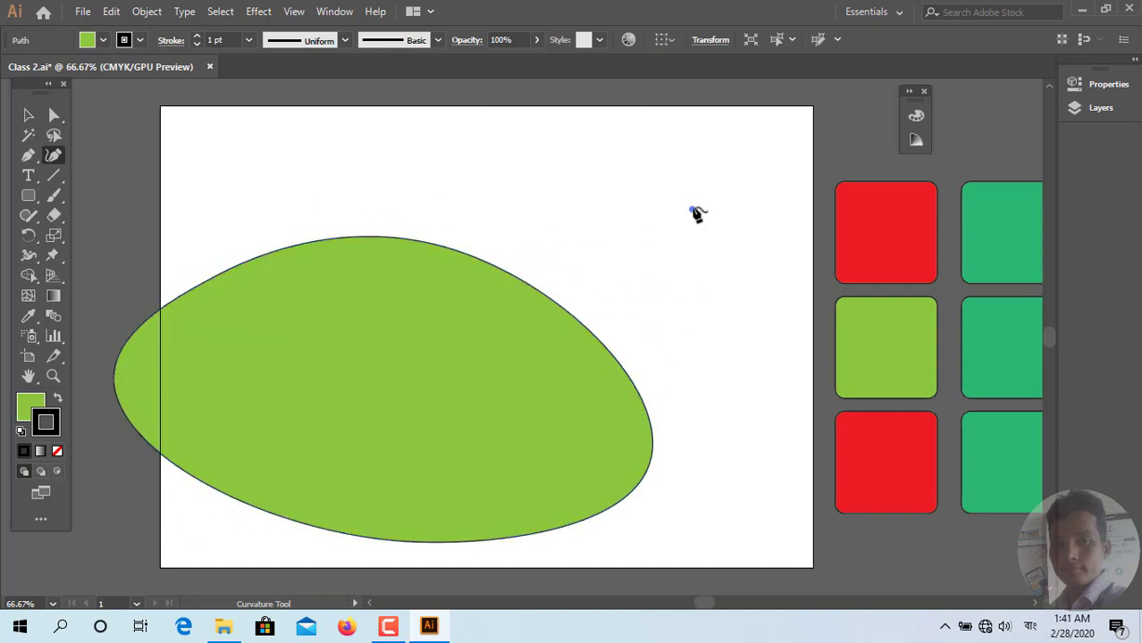
Step: Draw two more curved ovals, the last one above the artboard
left_click(464, 211)
left_click(640, 286)
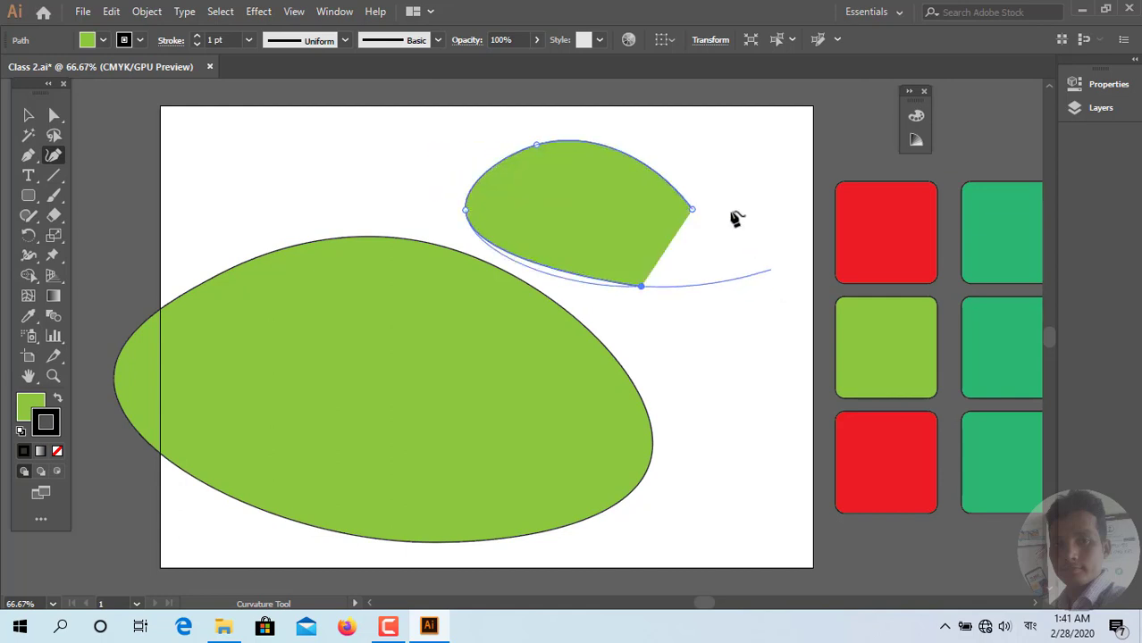
left_click(692, 210)
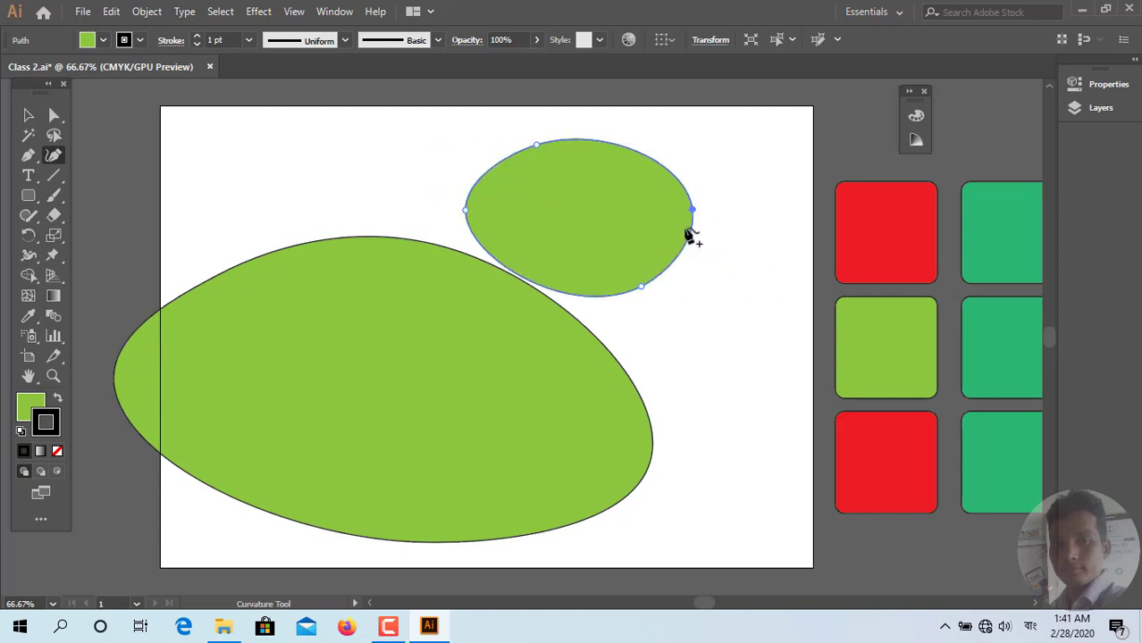
scroll(686, 239, "up", 3)
scroll(625, 205, "up", 3)
left_click(570, 161)
left_click(251, 174)
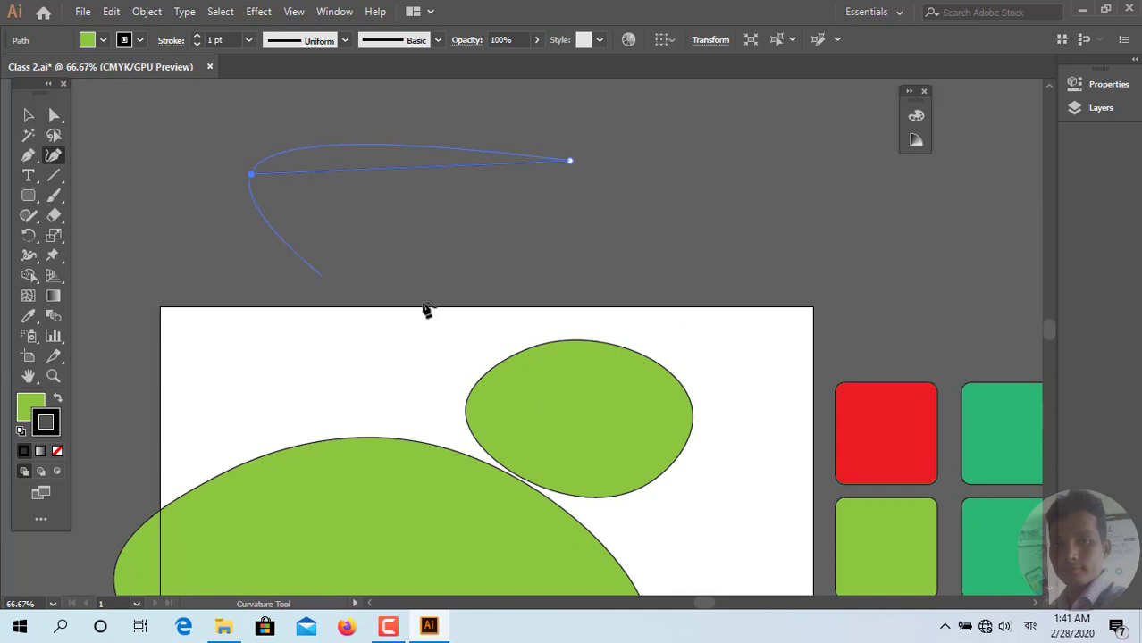
left_click(465, 311)
left_click(758, 246)
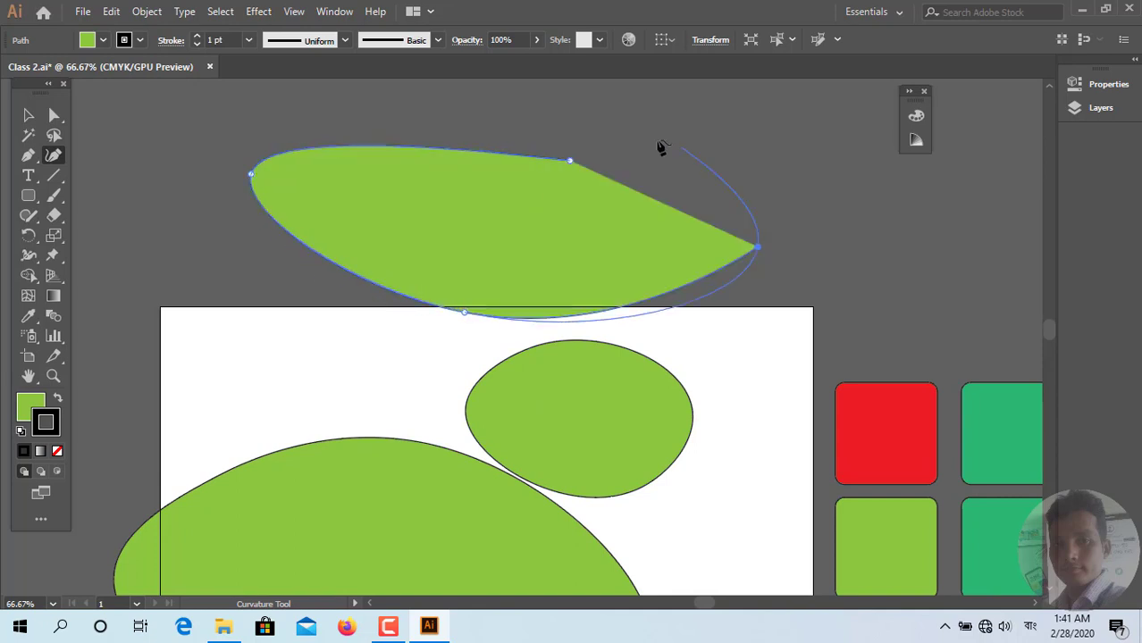
left_click(570, 162)
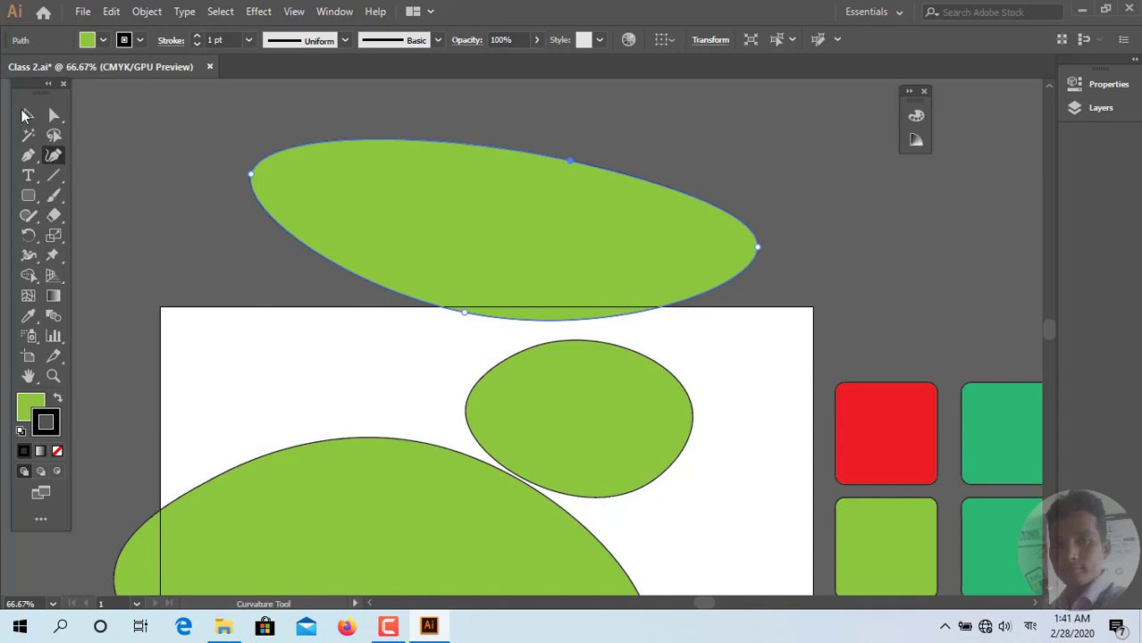
Step: Marquee-select all three green ovals and delete them
left_click(25, 115)
scroll(331, 253, "down", 2)
left_click_drag(219, 119, 574, 556)
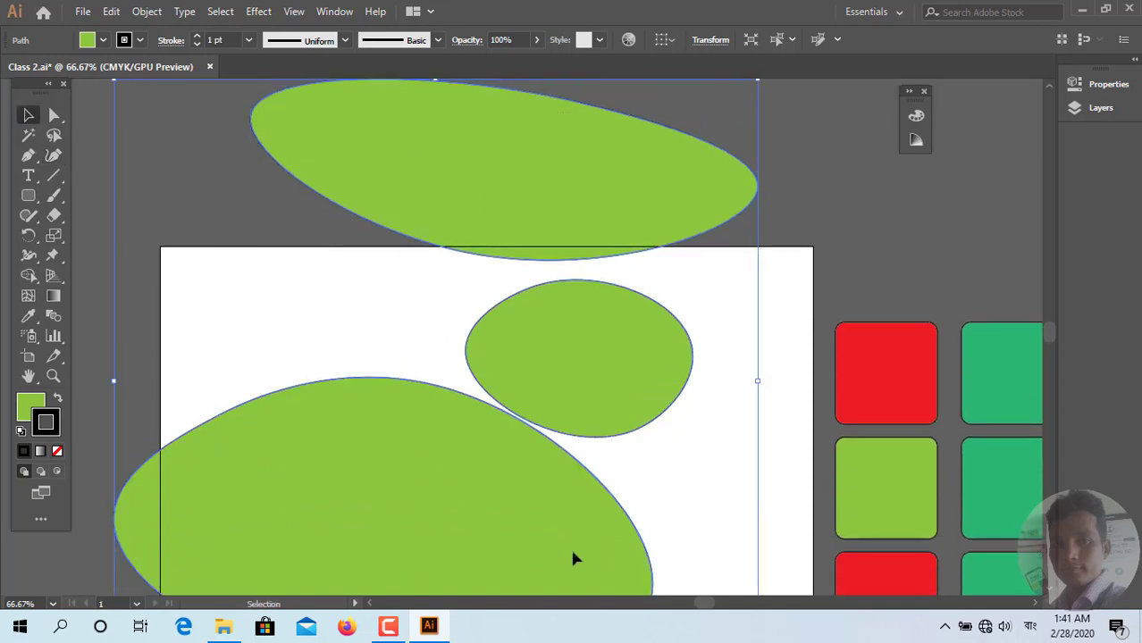
key("Delete")
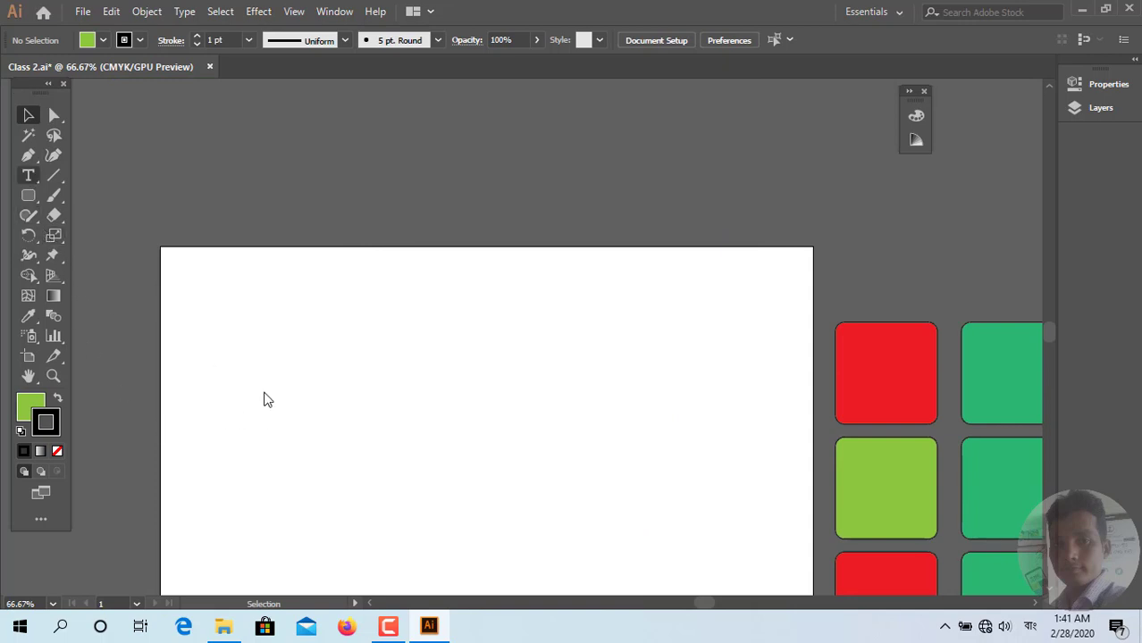
Step: Set the type size to 72 pt and delete the stray empty text object
scroll(297, 377, "down", 2)
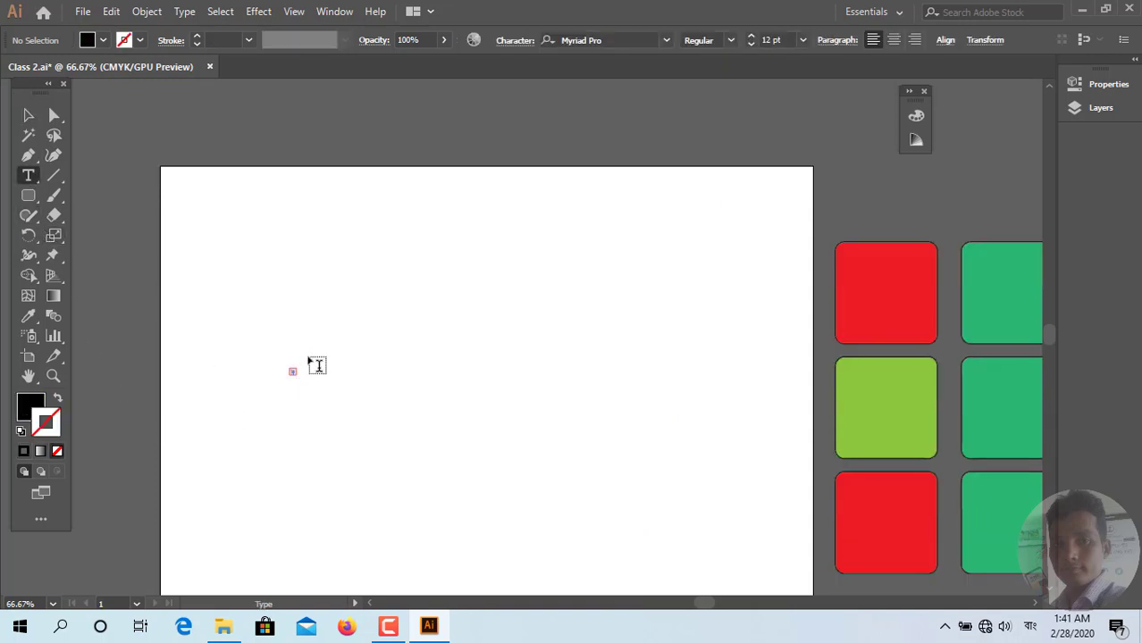
left_click(802, 39)
left_click(812, 332)
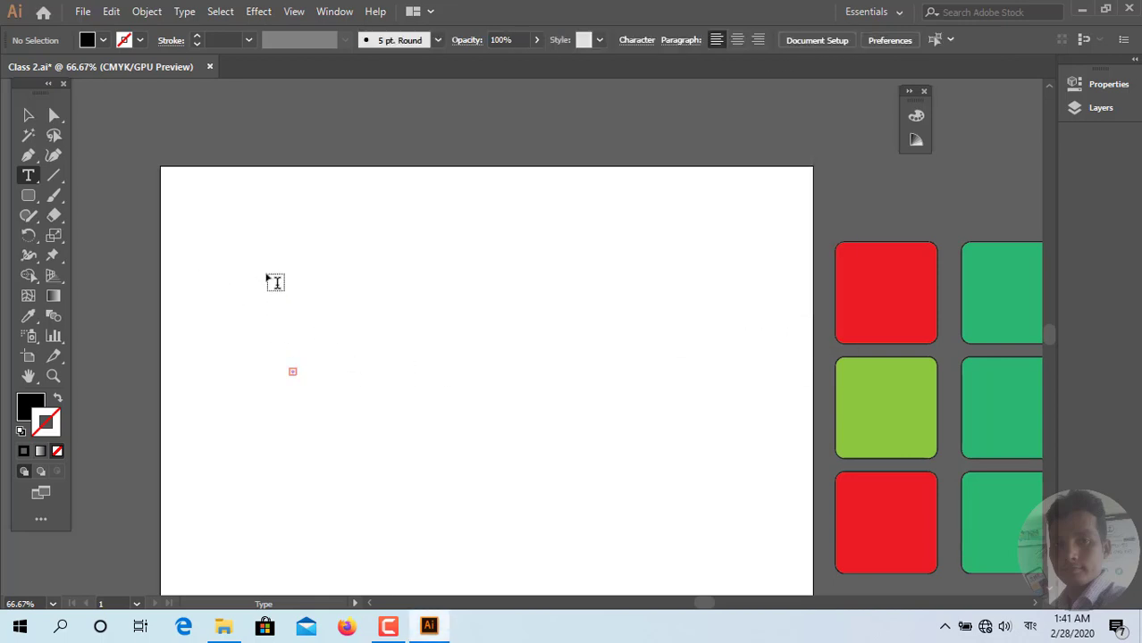
left_click(24, 118)
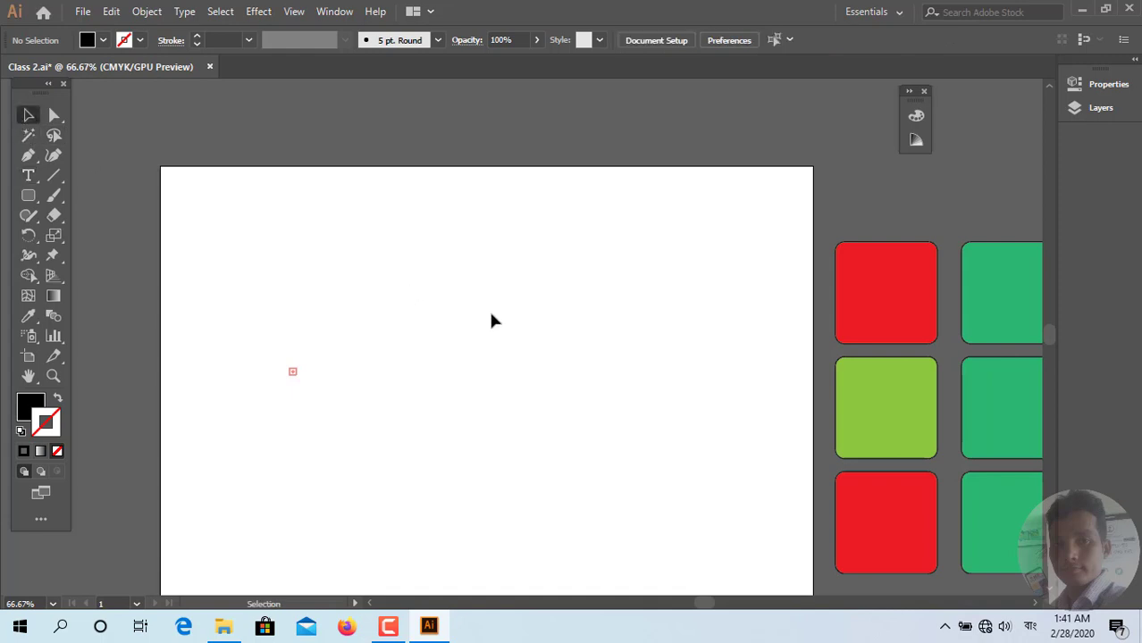
left_click_drag(463, 258, 183, 483)
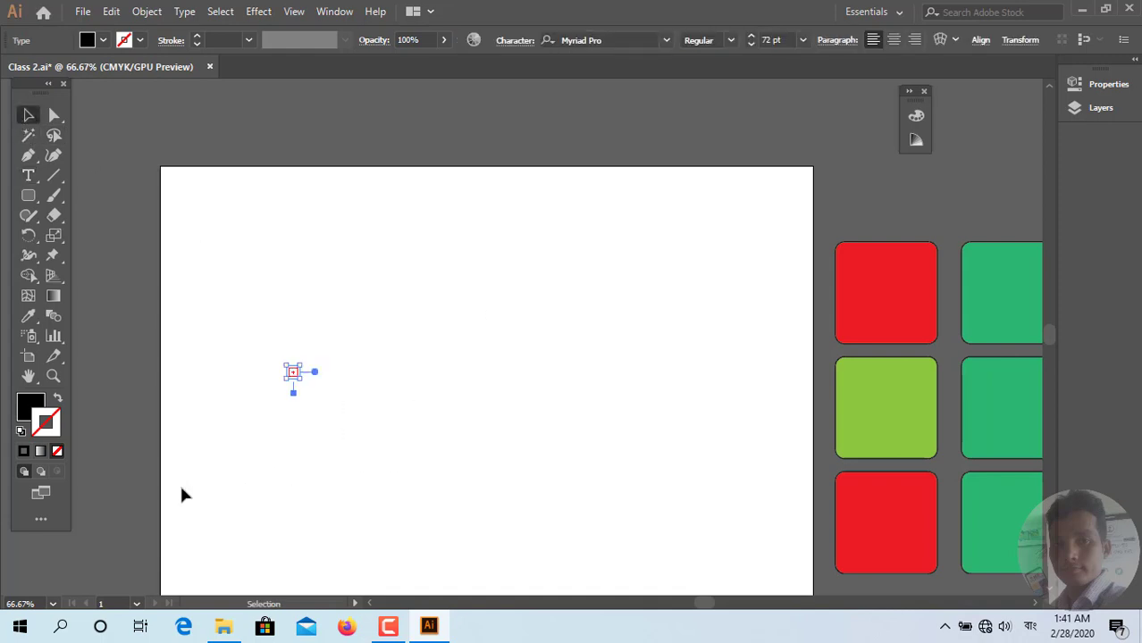
key("Delete")
Step: Start a new text line near the upper left and erase the mistyped Bengali characters
left_click(28, 175)
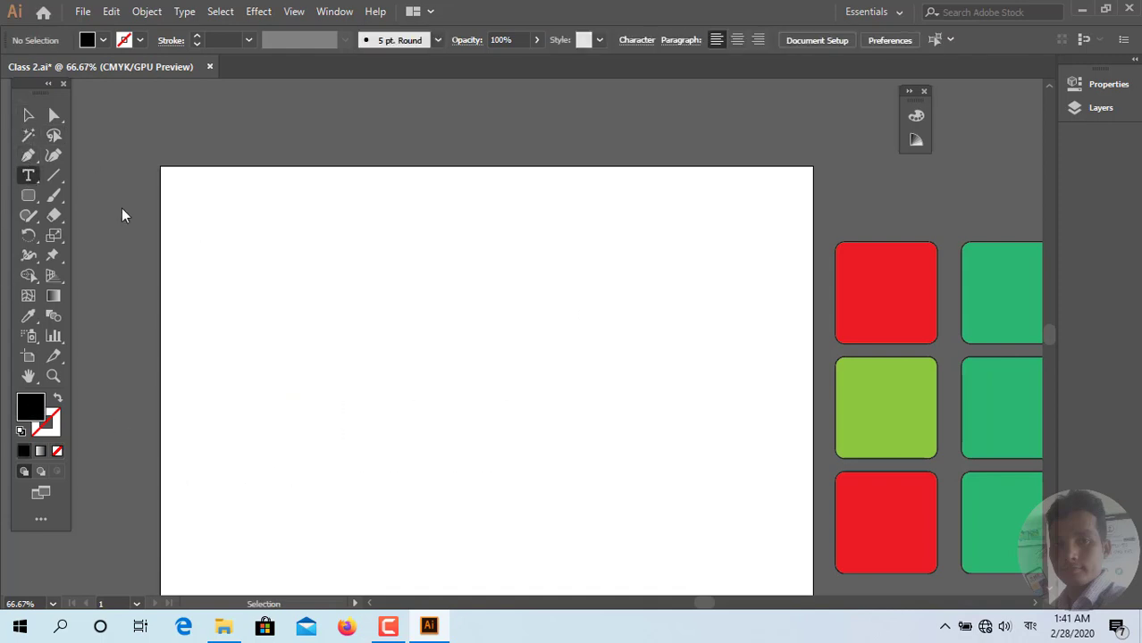
left_click(278, 275)
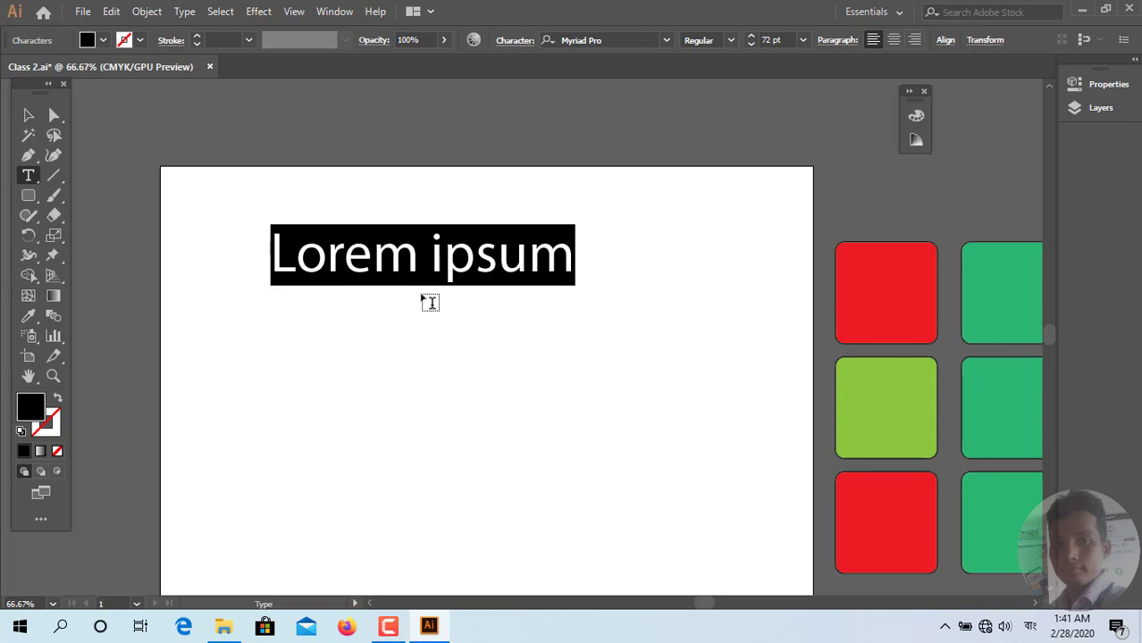
type("হী")
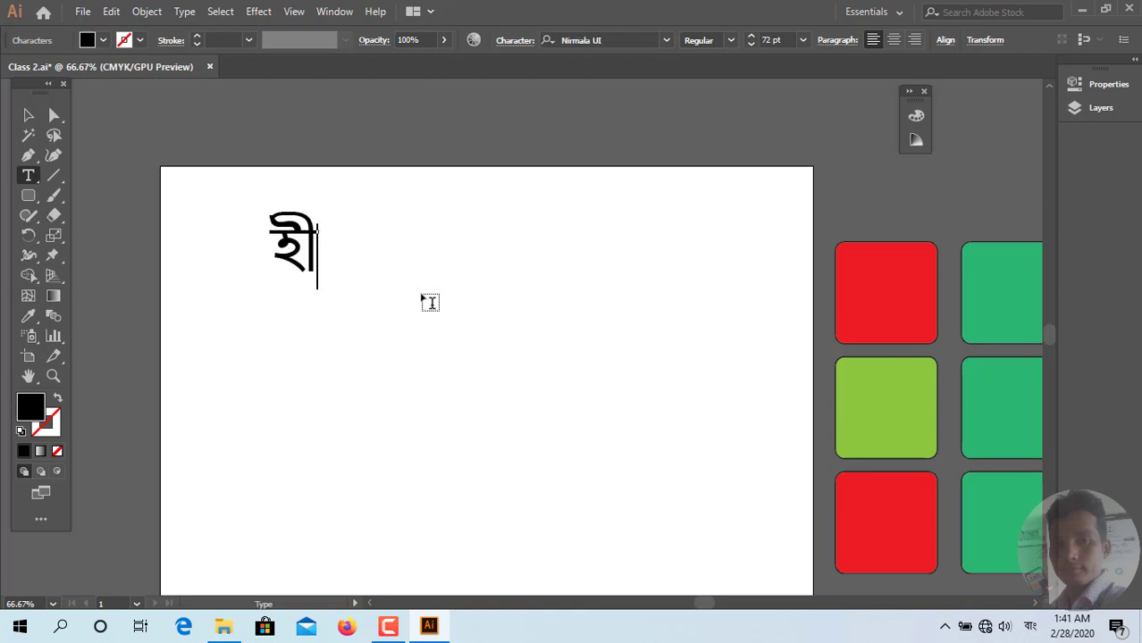
type("া")
key("BackSpace")
key("BackSpace")
key("BackSpace")
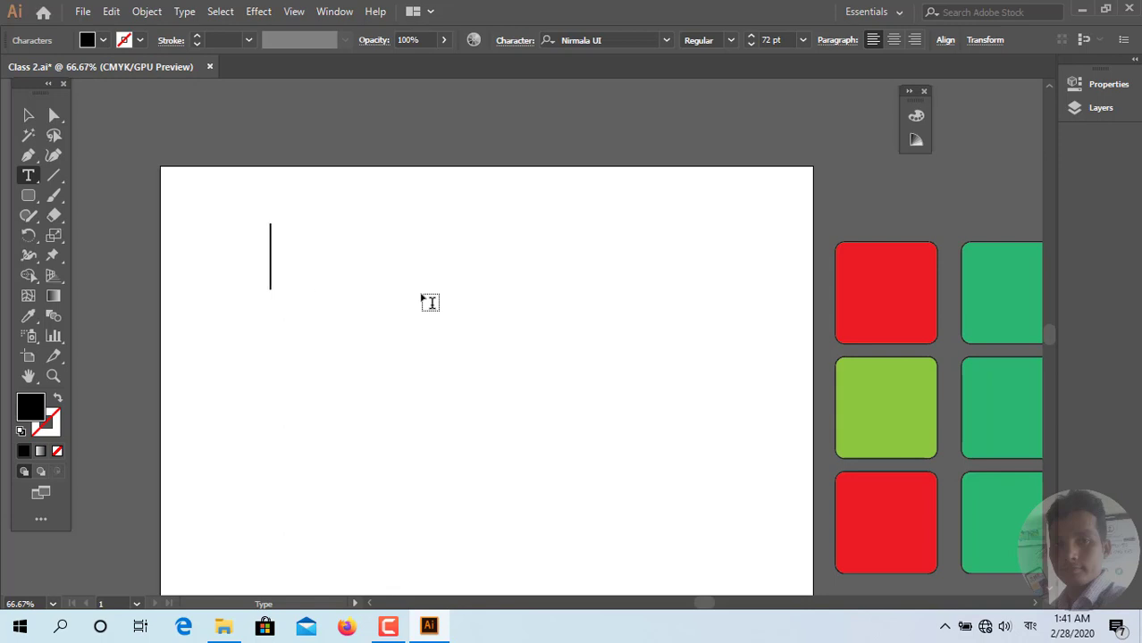
Step: Switch keyboard input to English and type 'Freelance Tech'
left_click(1029, 626)
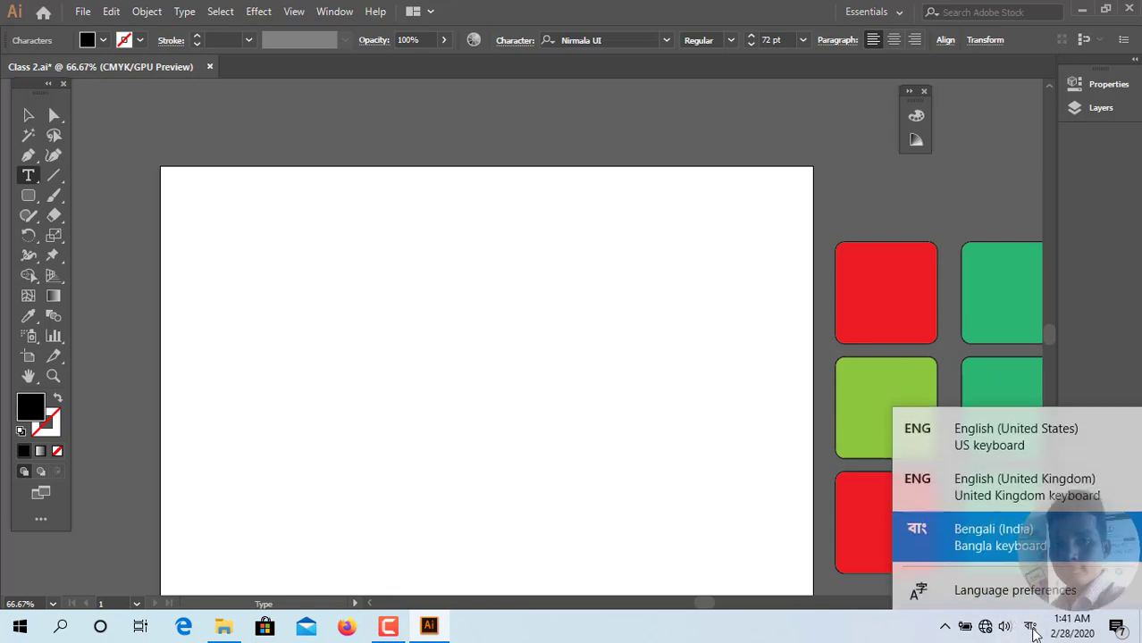
left_click(1008, 433)
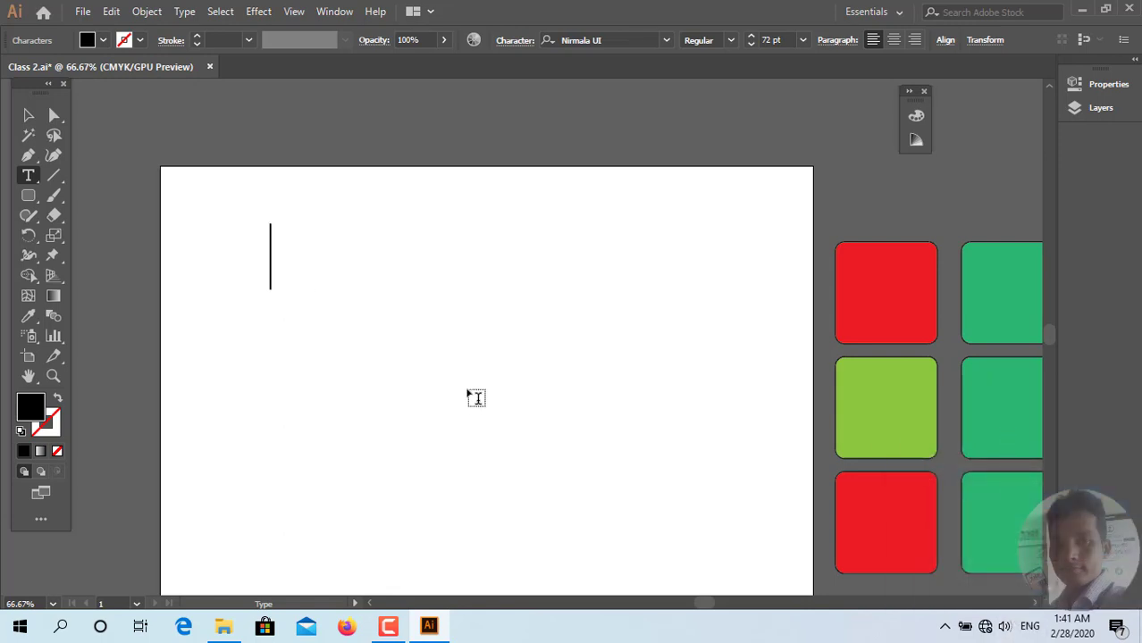
type("f")
key("BackSpace")
type("F")
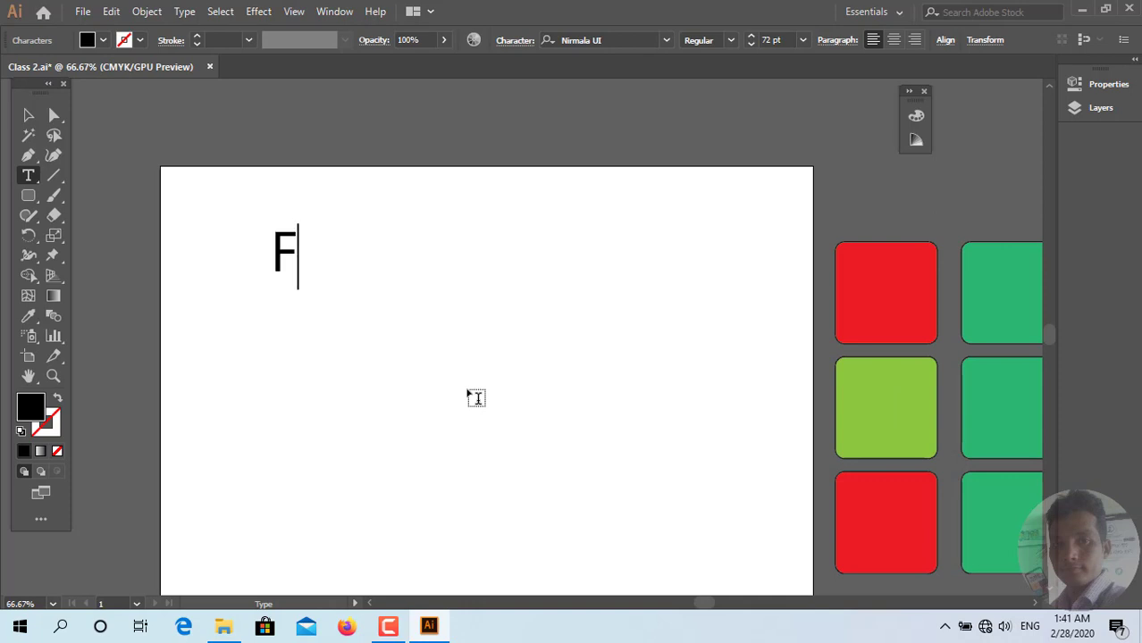
type("ree")
type("la")
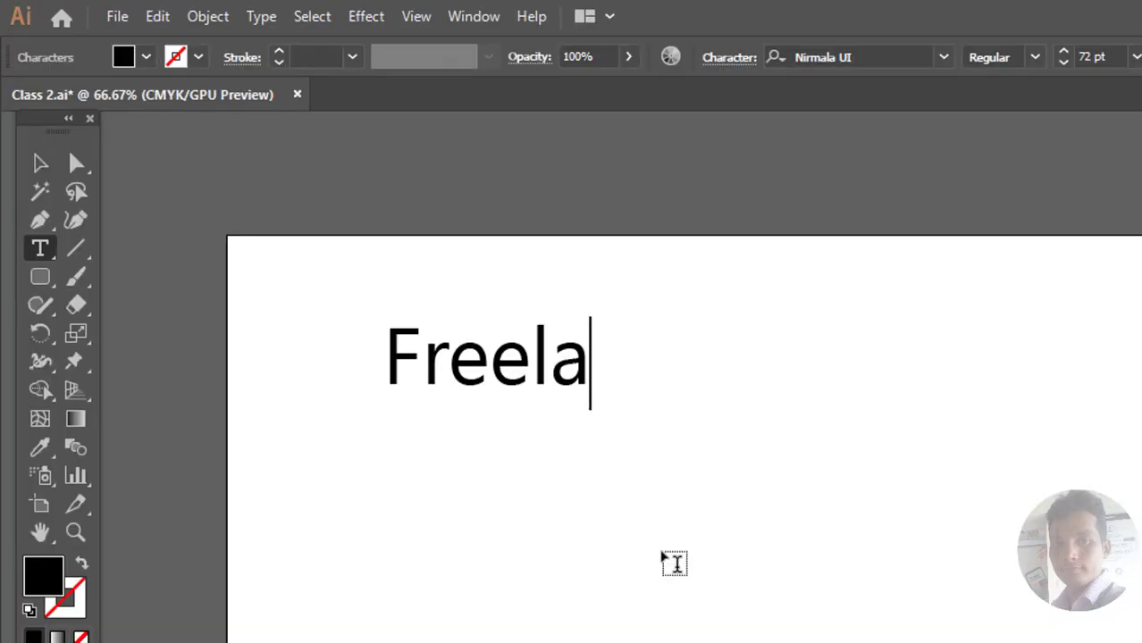
type("nce T")
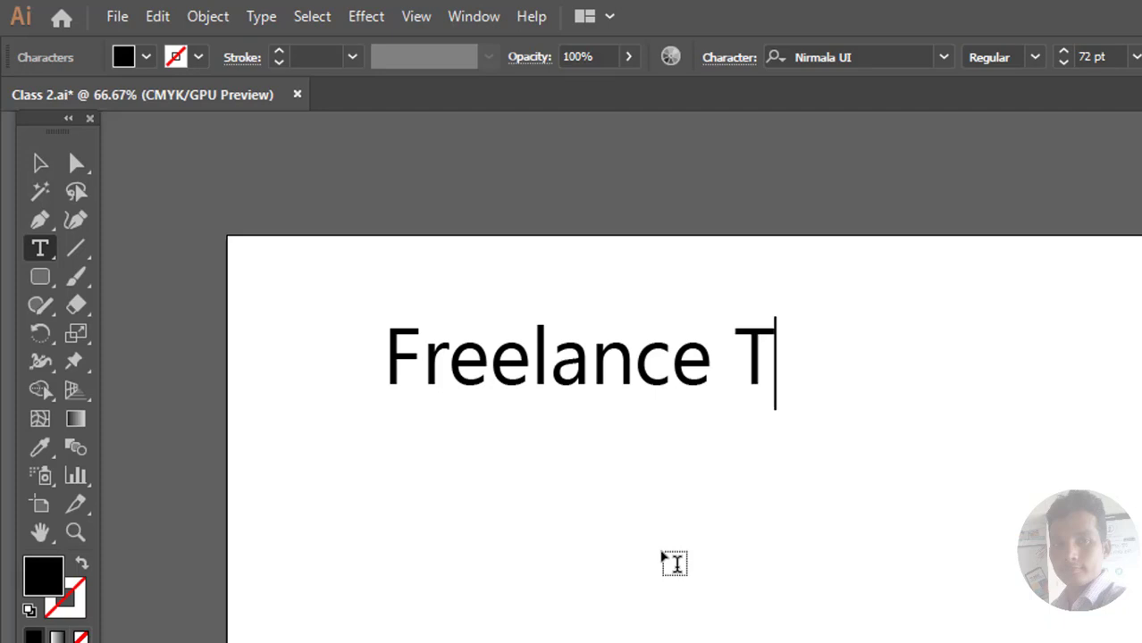
type("ech")
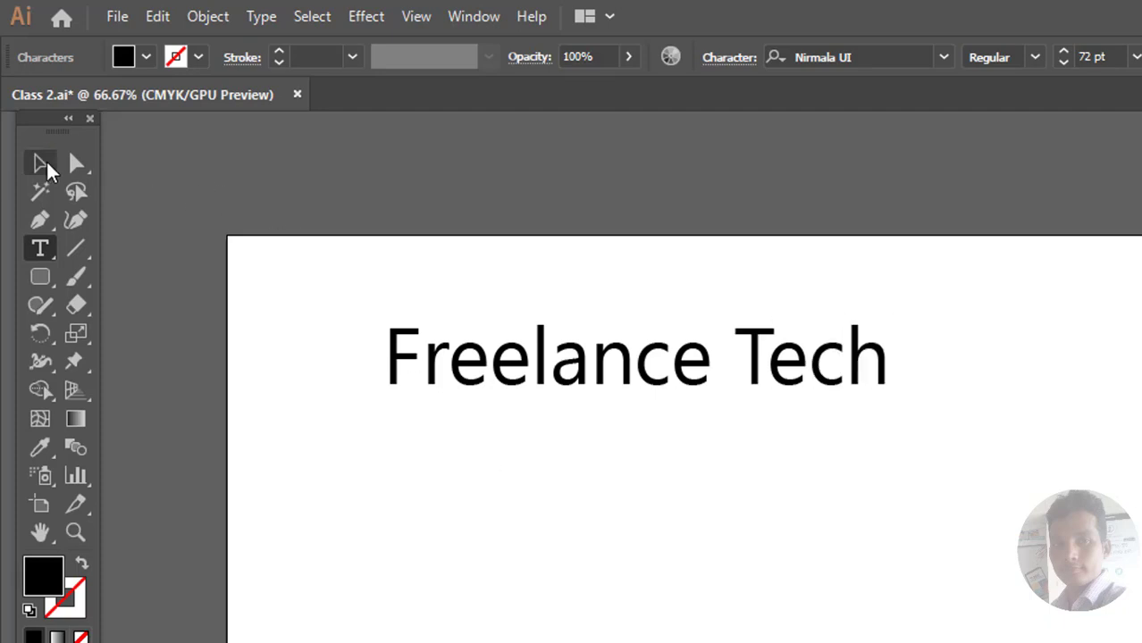
Step: Move the Freelance Tech text toward the artboard's centre and reselect it
left_click(40, 163)
left_click_drag(744, 383, 791, 461)
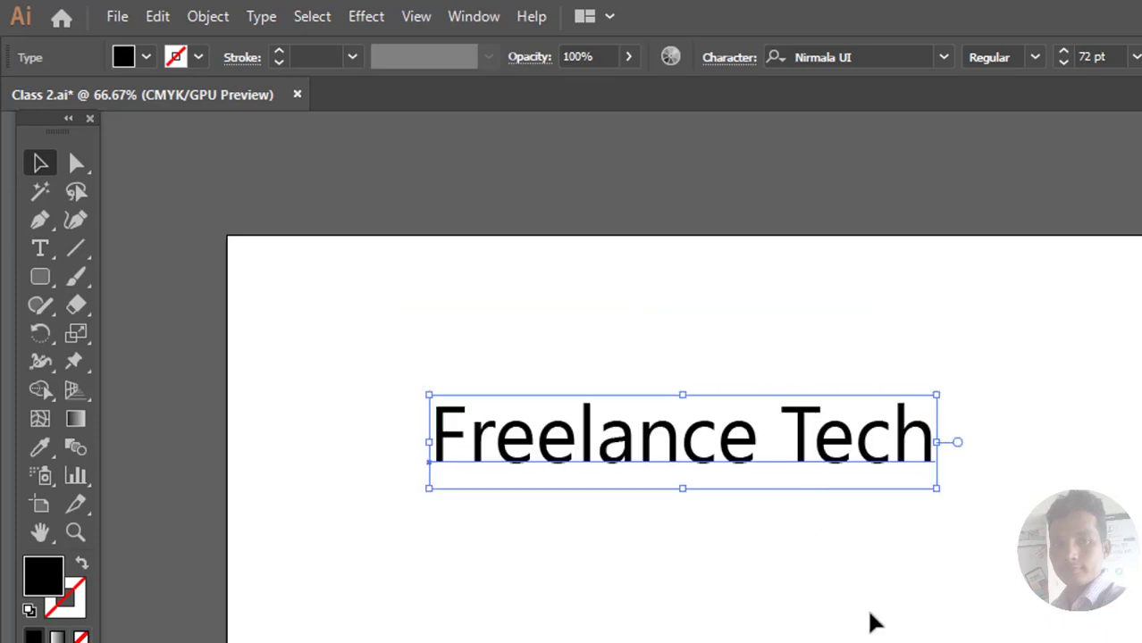
left_click(872, 619)
left_click(806, 483)
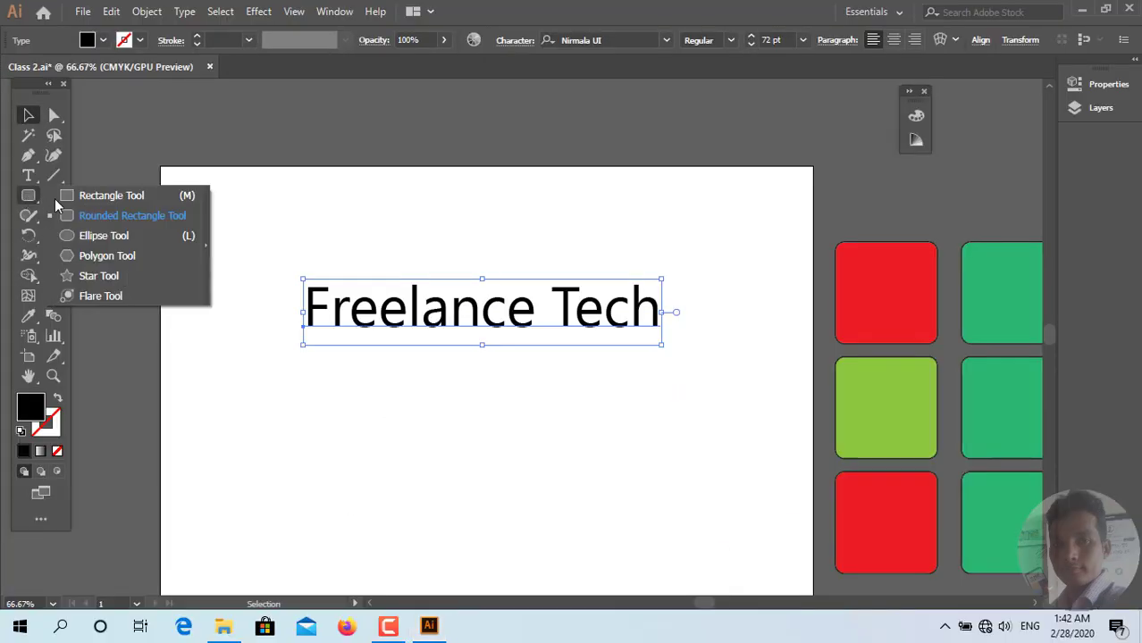
Step: Draw a rectangle left of Freelance Tech and round its corners
left_click_drag(30, 198, 105, 192)
left_click_drag(176, 278, 278, 356)
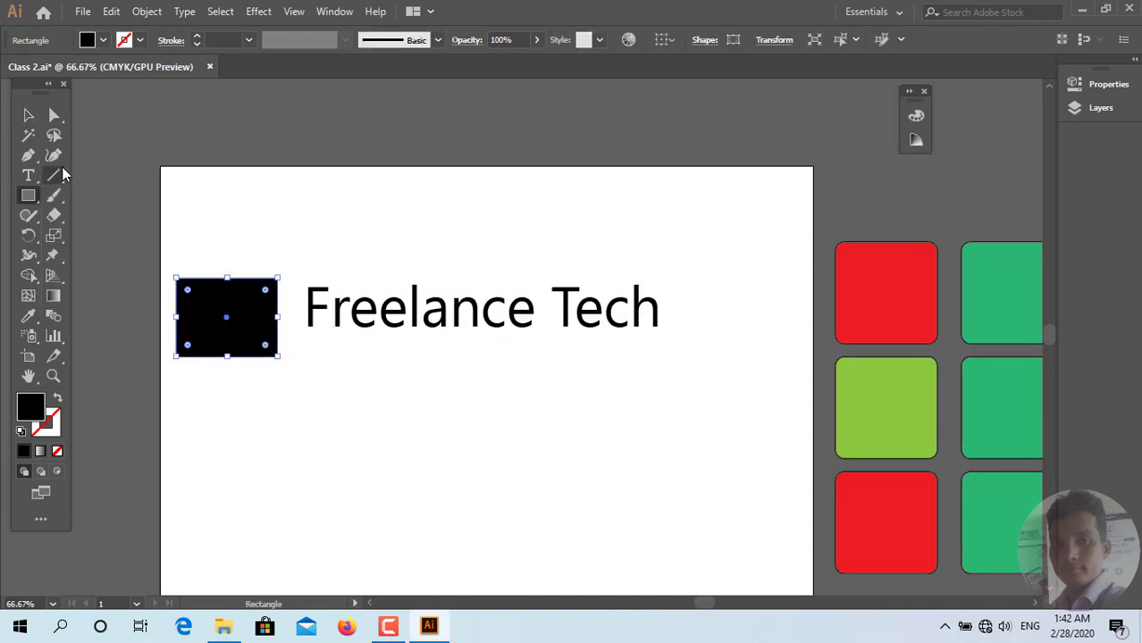
left_click(53, 115)
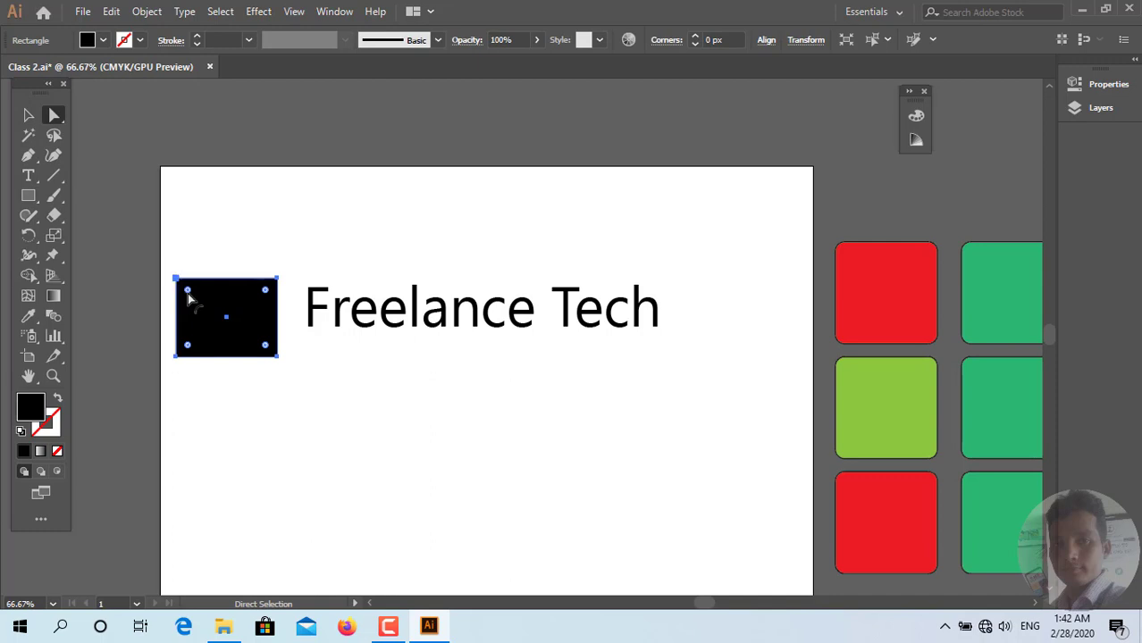
left_click_drag(189, 296, 197, 297)
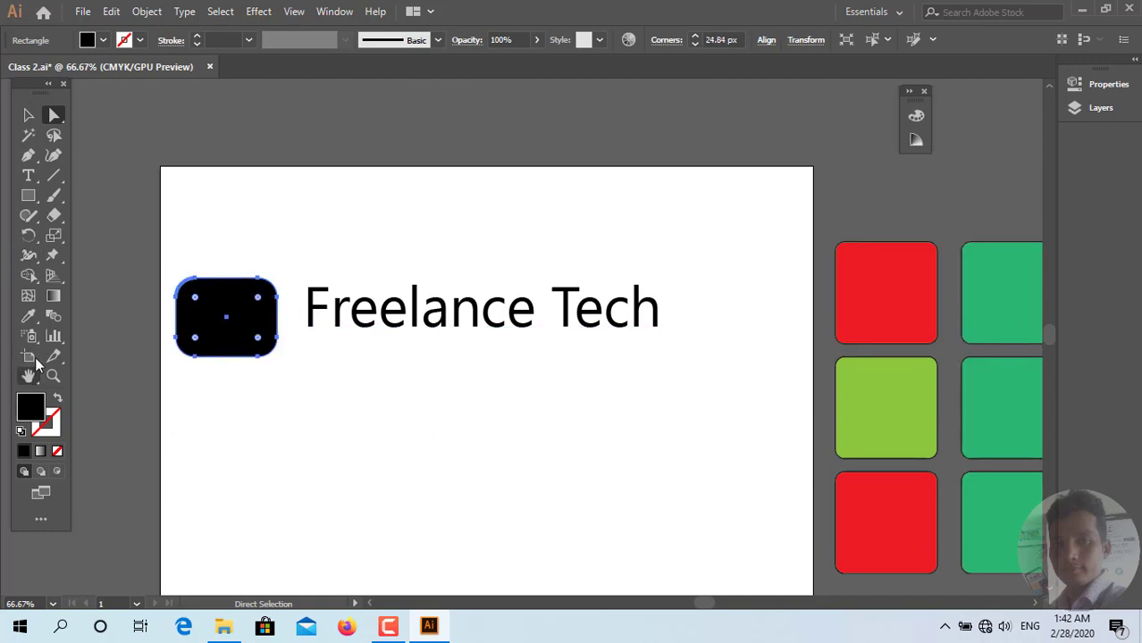
Step: Fill the rectangle with the red square's colour and nudge it upward
left_click(28, 315)
left_click(853, 305)
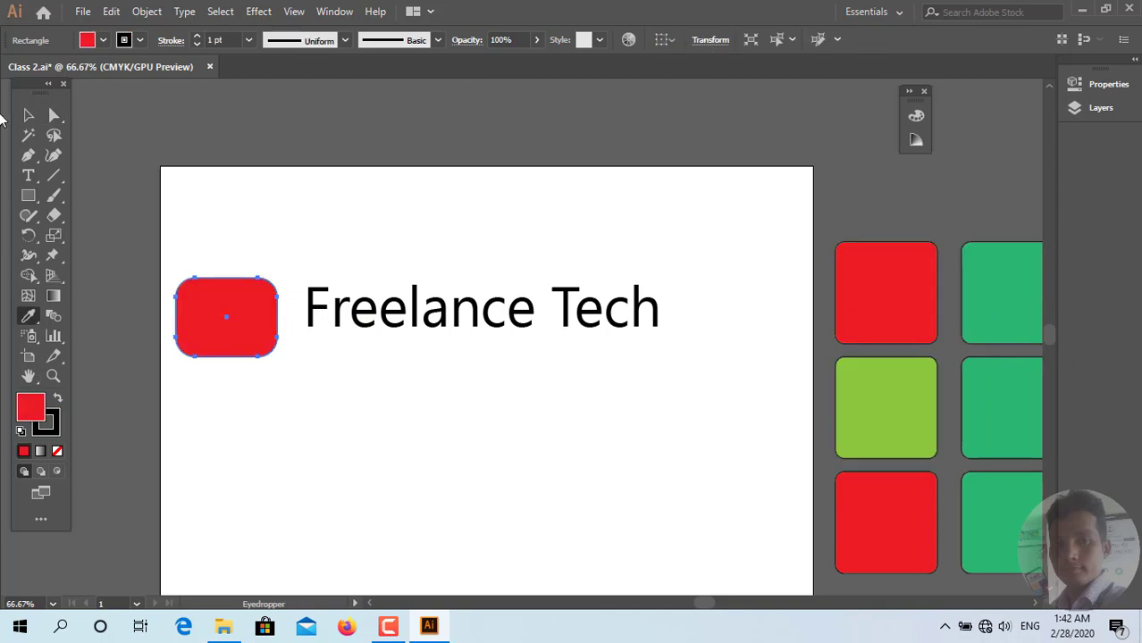
left_click(15, 115)
left_click_drag(259, 322, 270, 319)
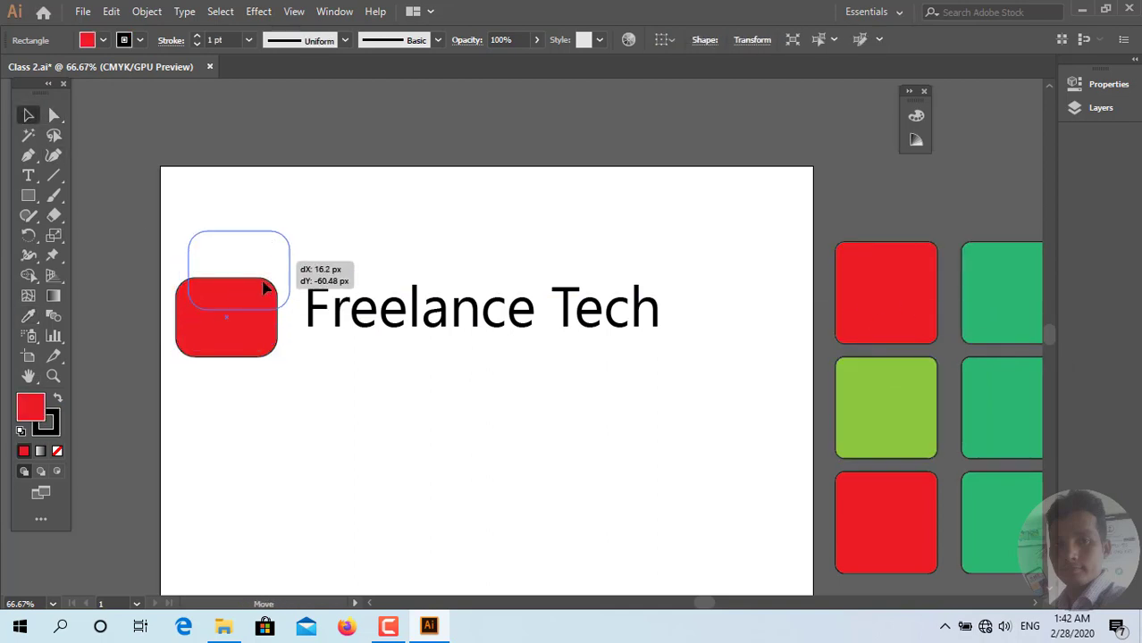
key("ctrl+shift+a")
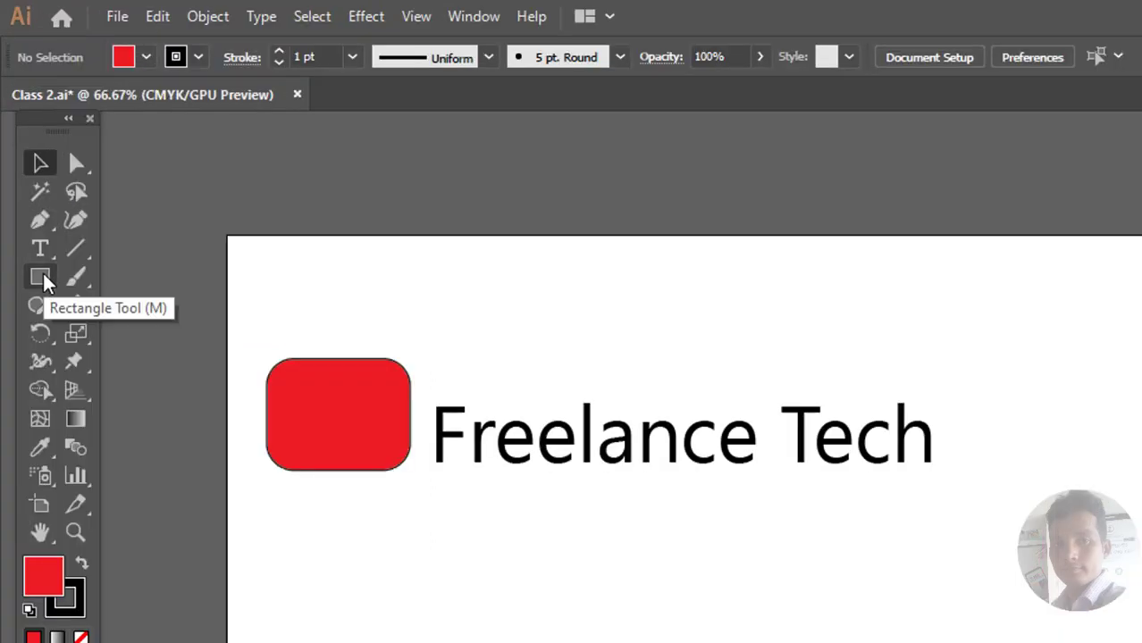
Step: Create a 3-sided polygon triangle with the Polygon Tool
left_click(30, 197)
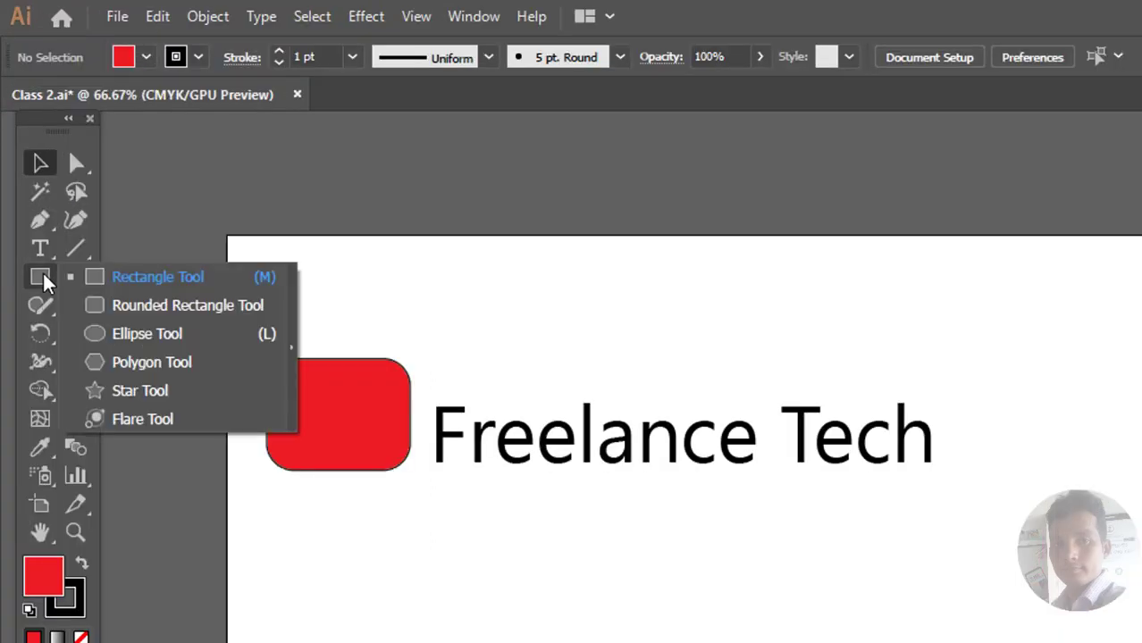
left_click(151, 371)
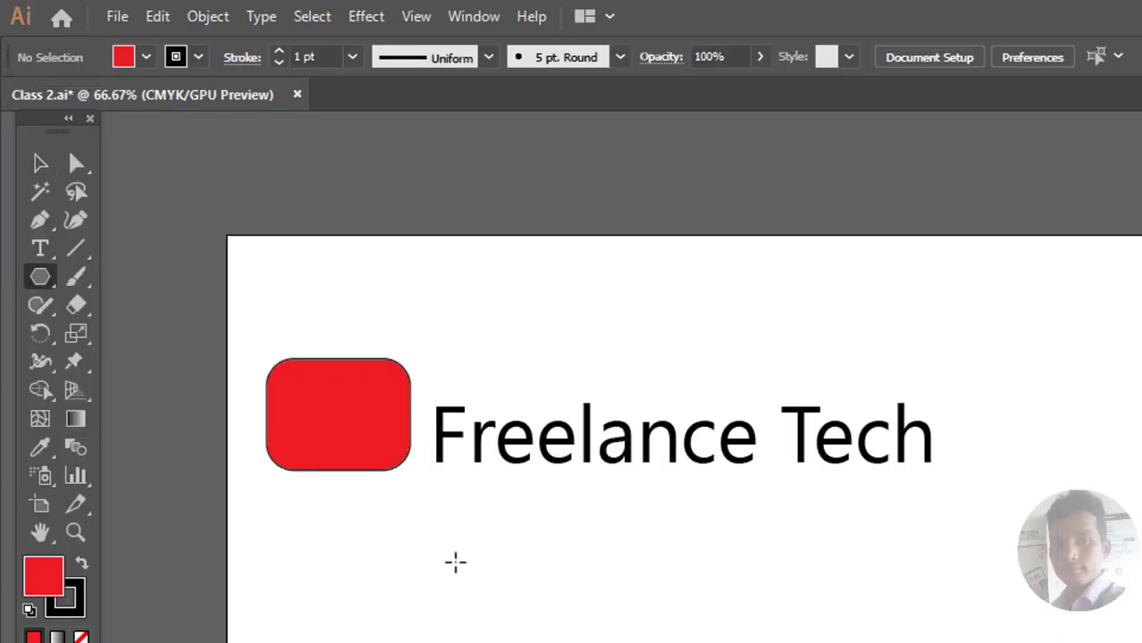
left_click(486, 594)
type("3")
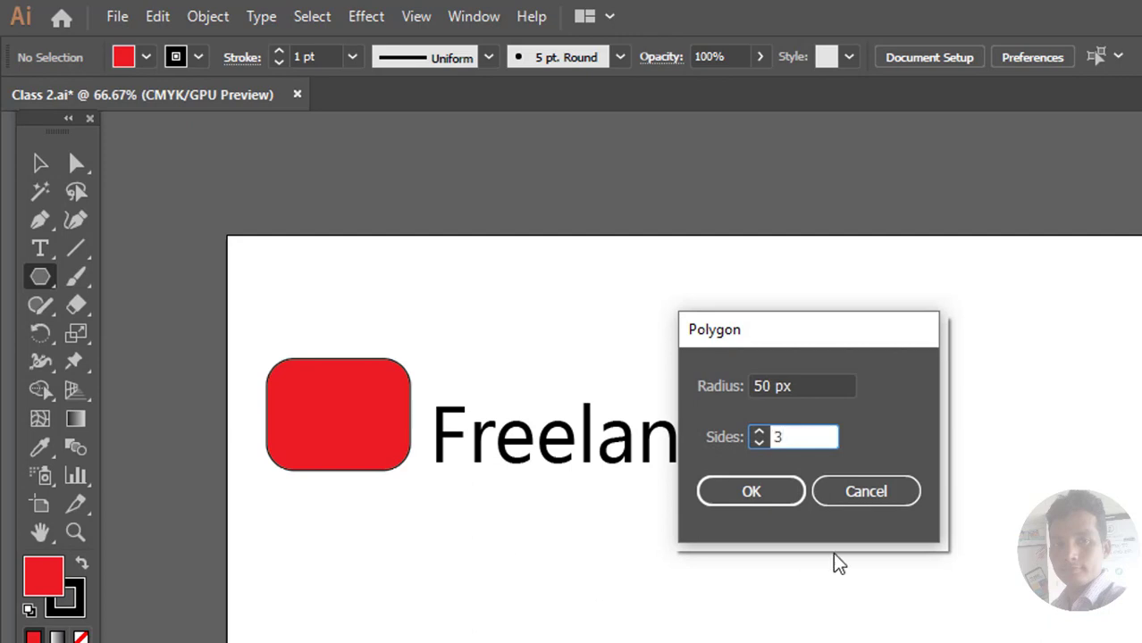
left_click(774, 499)
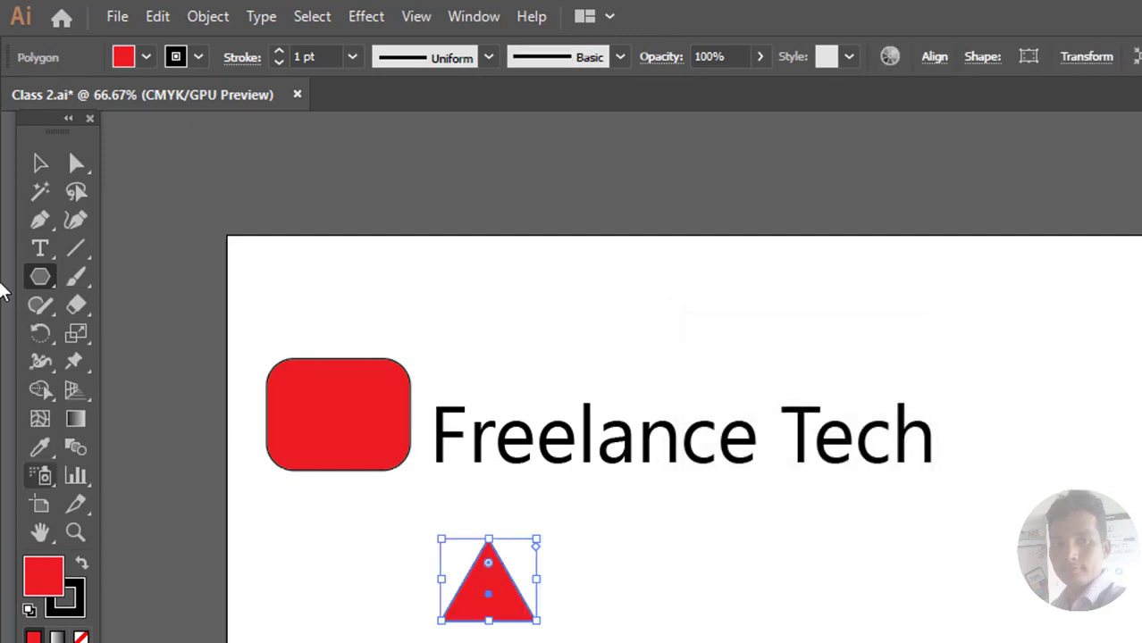
Step: Fill the triangle with the green square's colour and move it left under the red rectangle
left_click(40, 446)
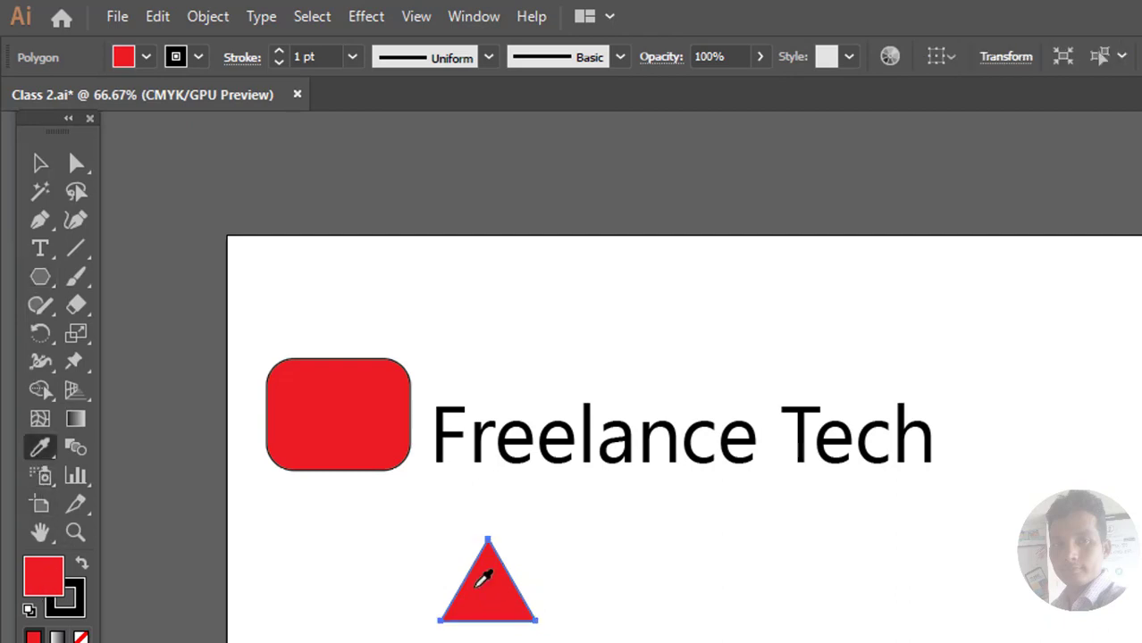
left_click(728, 617)
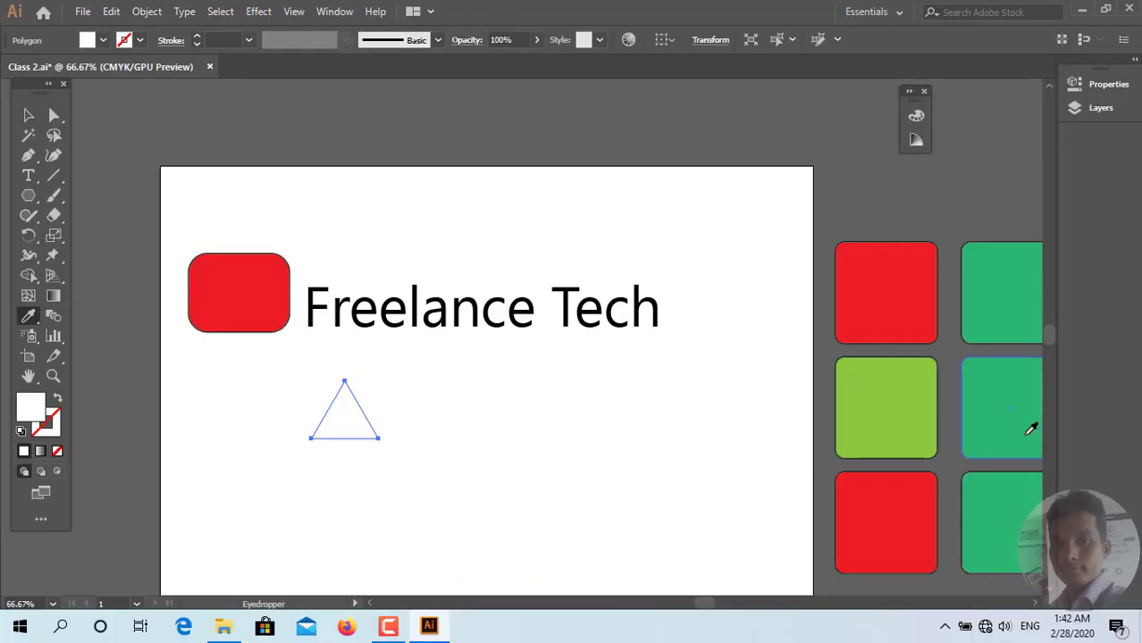
left_click(1030, 427)
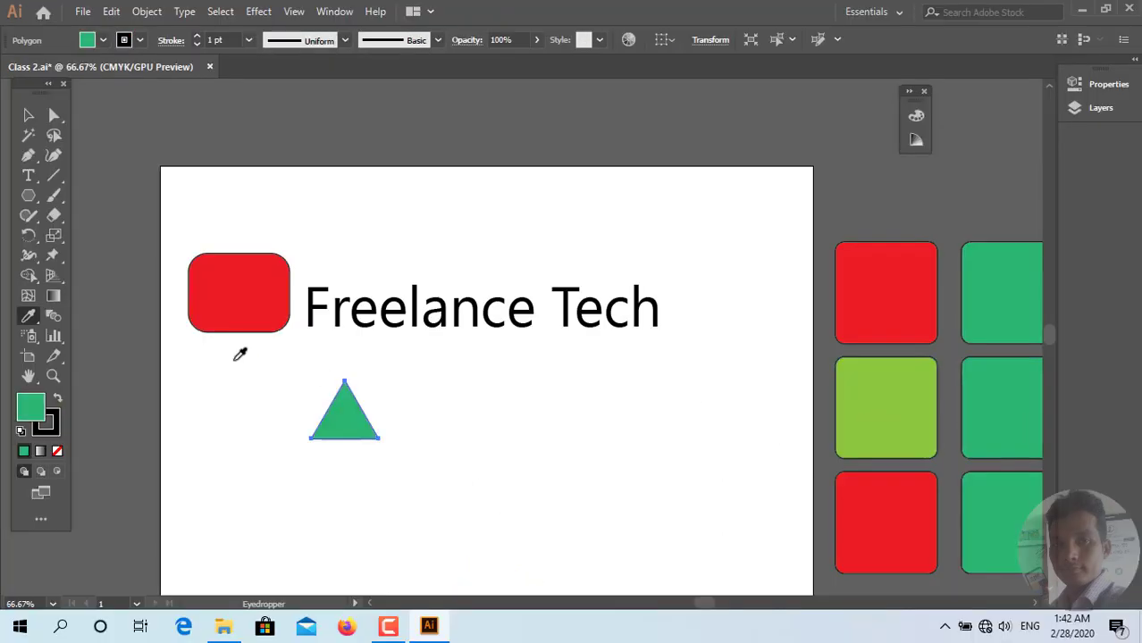
left_click(27, 115)
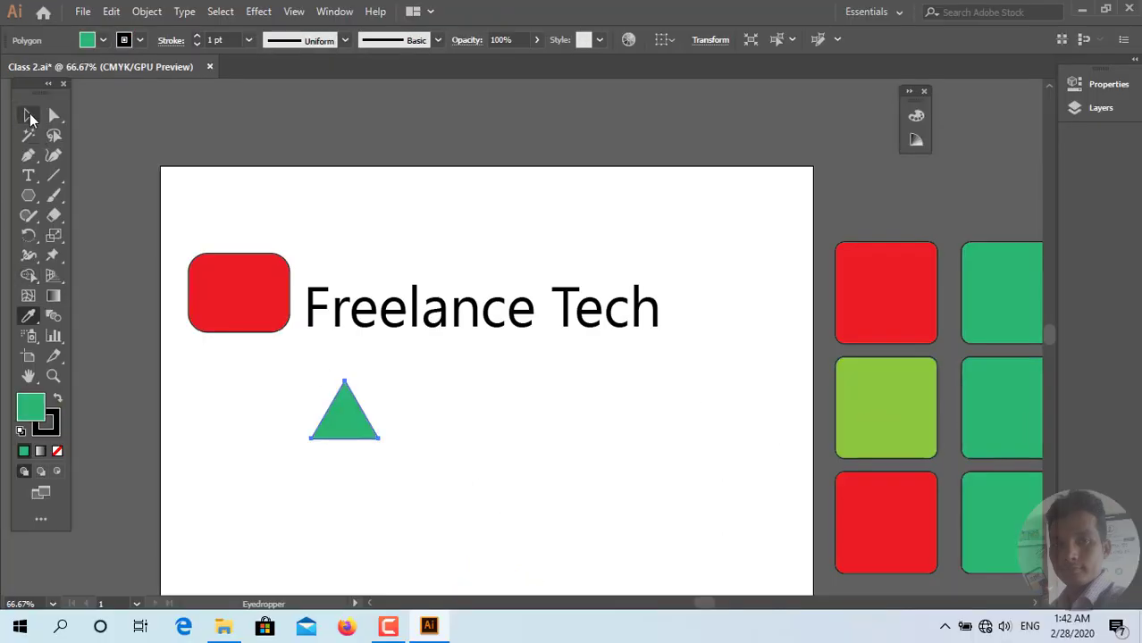
left_click(473, 458)
left_click_drag(356, 433, 284, 439)
left_click(313, 387)
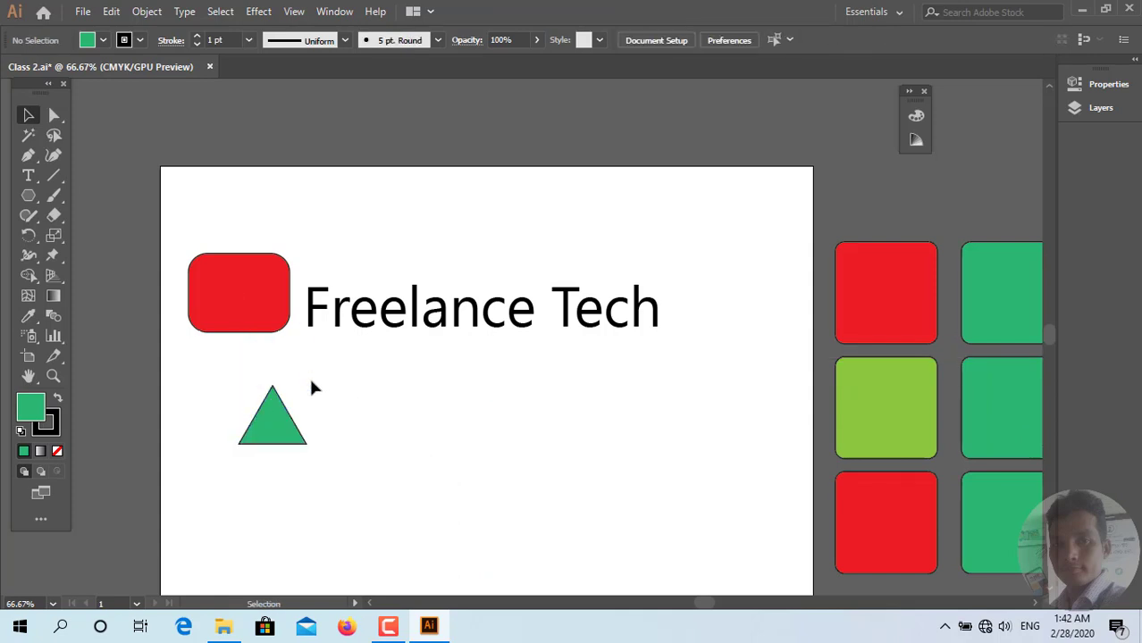
left_click(271, 411)
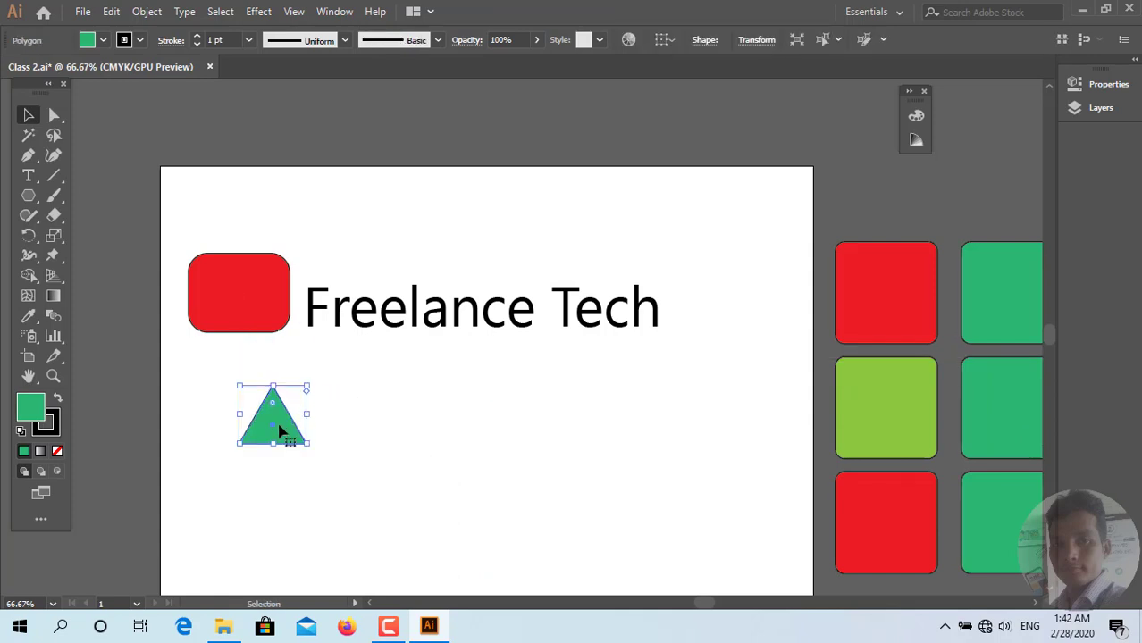
Step: Preview a 90° rotation of the triangle in the Rotate dialog, then cancel it
right_click(280, 432)
mouse_move(467, 454)
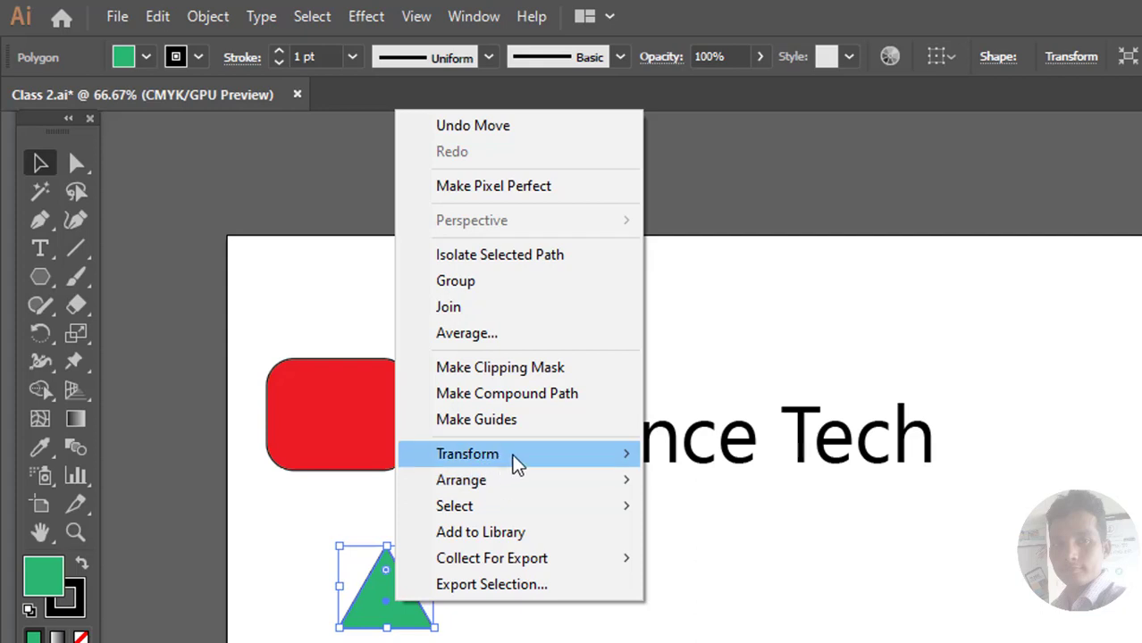
left_click(711, 520)
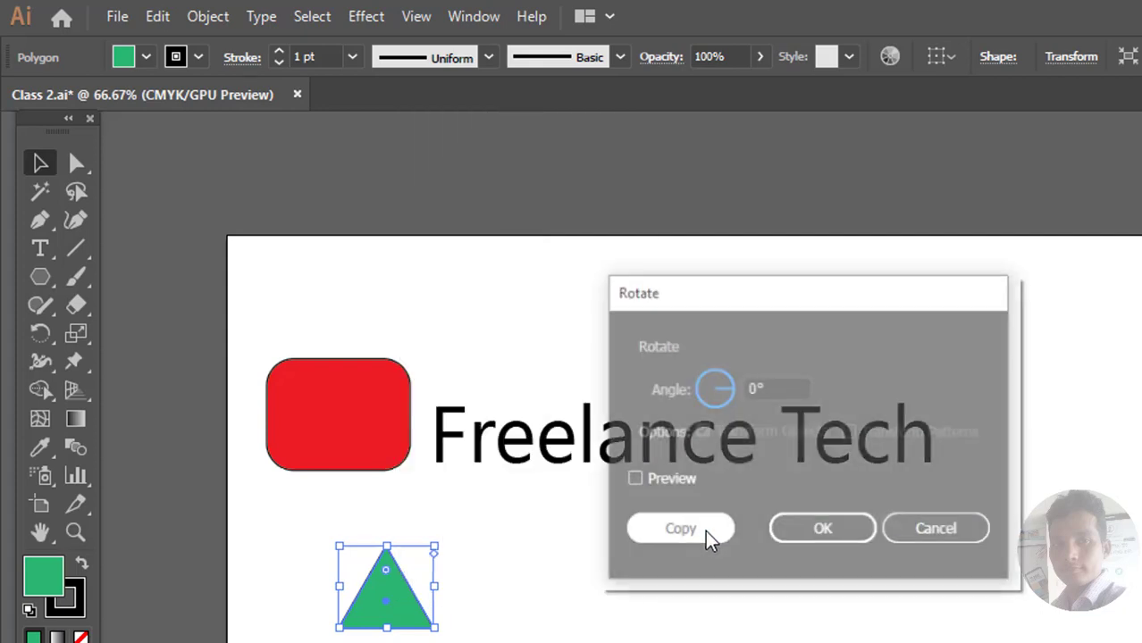
left_click_drag(764, 388, 721, 383)
type("90")
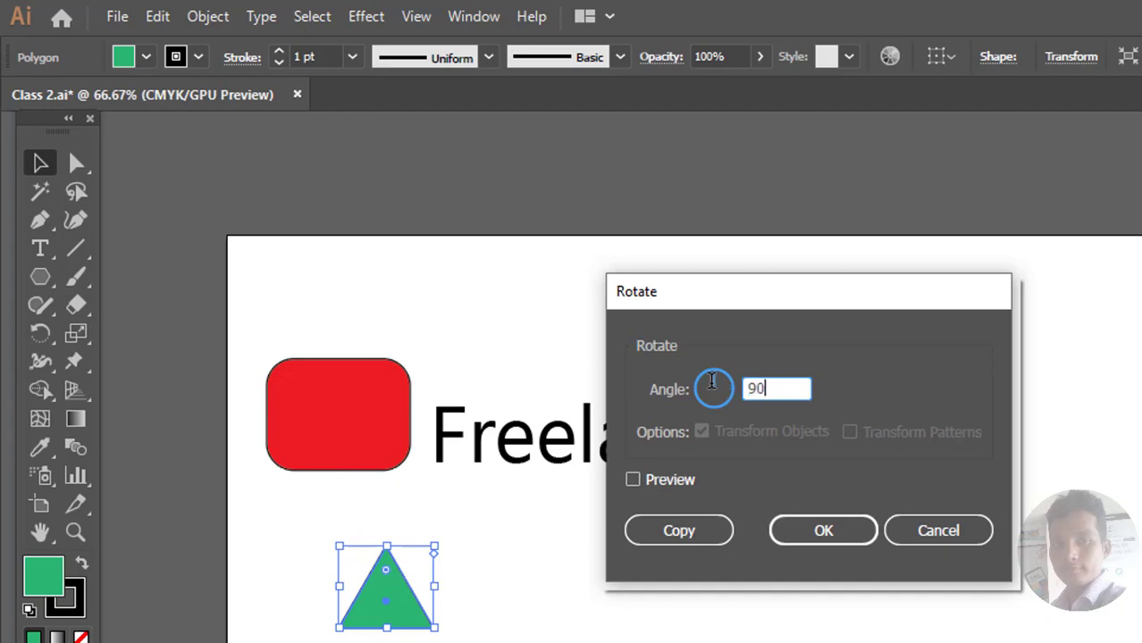
left_click(659, 487)
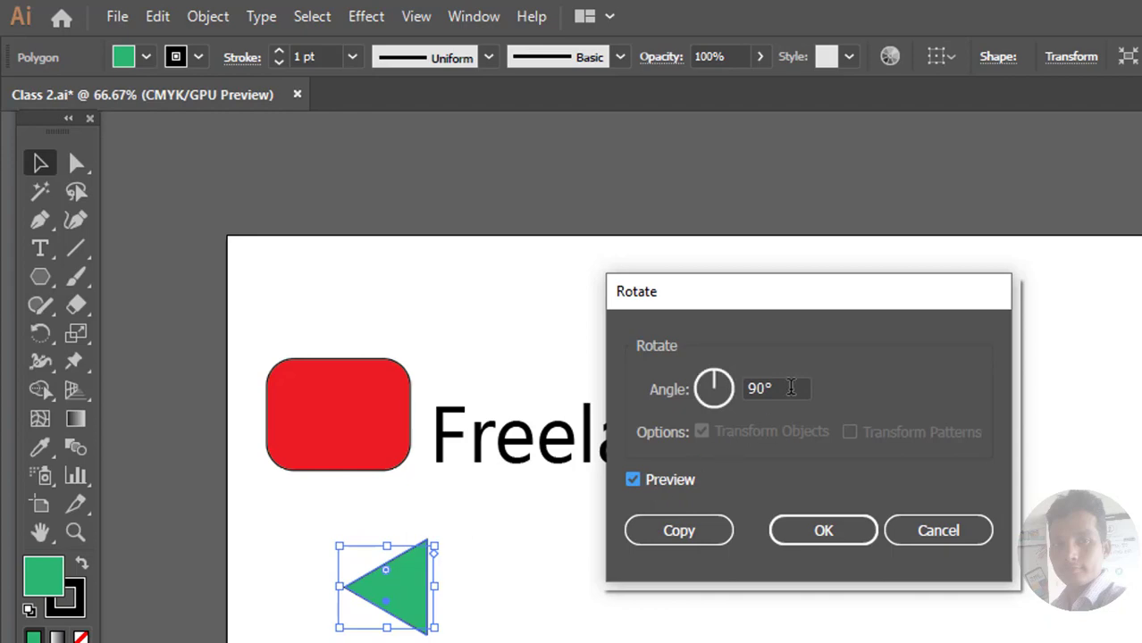
left_click_drag(797, 388, 728, 378)
key("BackSpace")
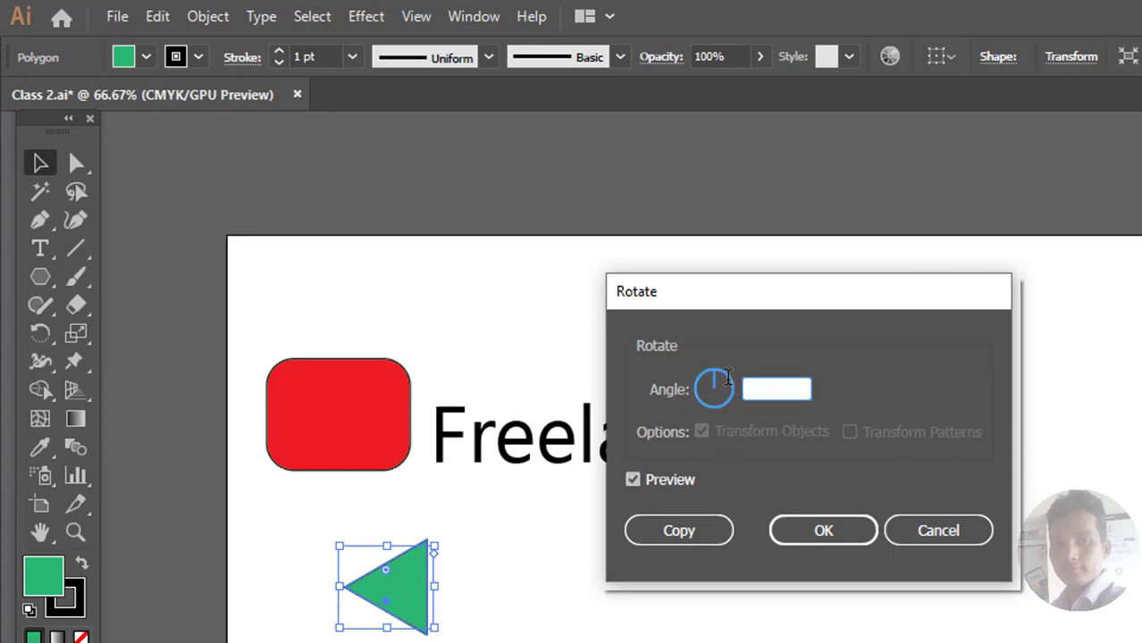
left_click(961, 534)
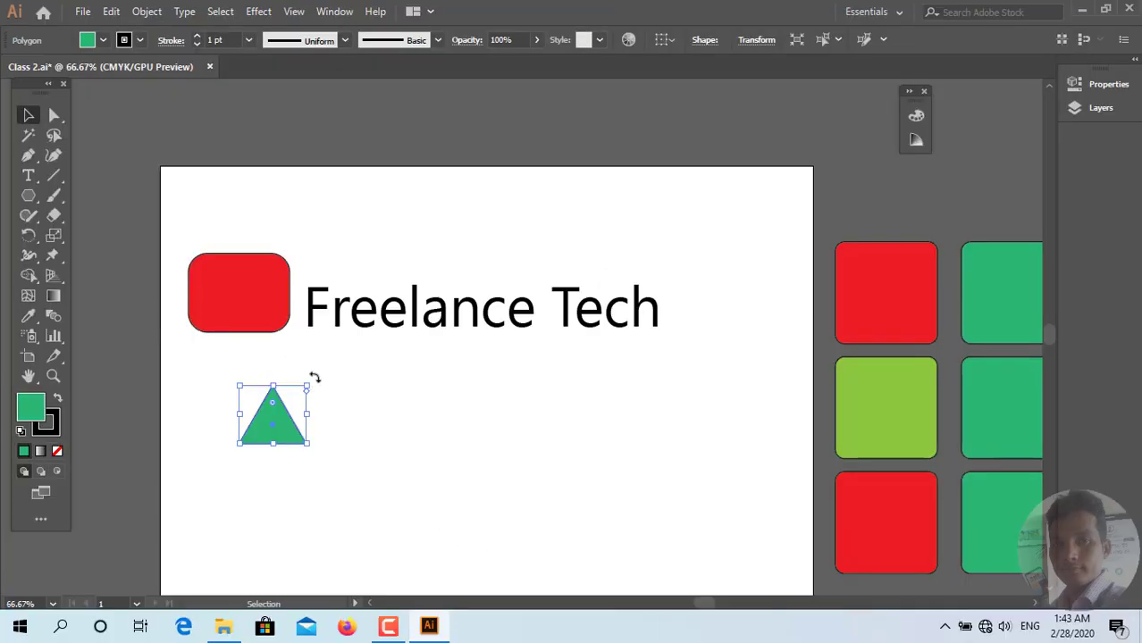
Step: Rotate the triangle by its handle to point right and move it onto the red rectangle
mouse_move(315, 377)
left_mouse_down()
mouse_move(346, 490)
mouse_move(358, 483)
left_mouse_up()
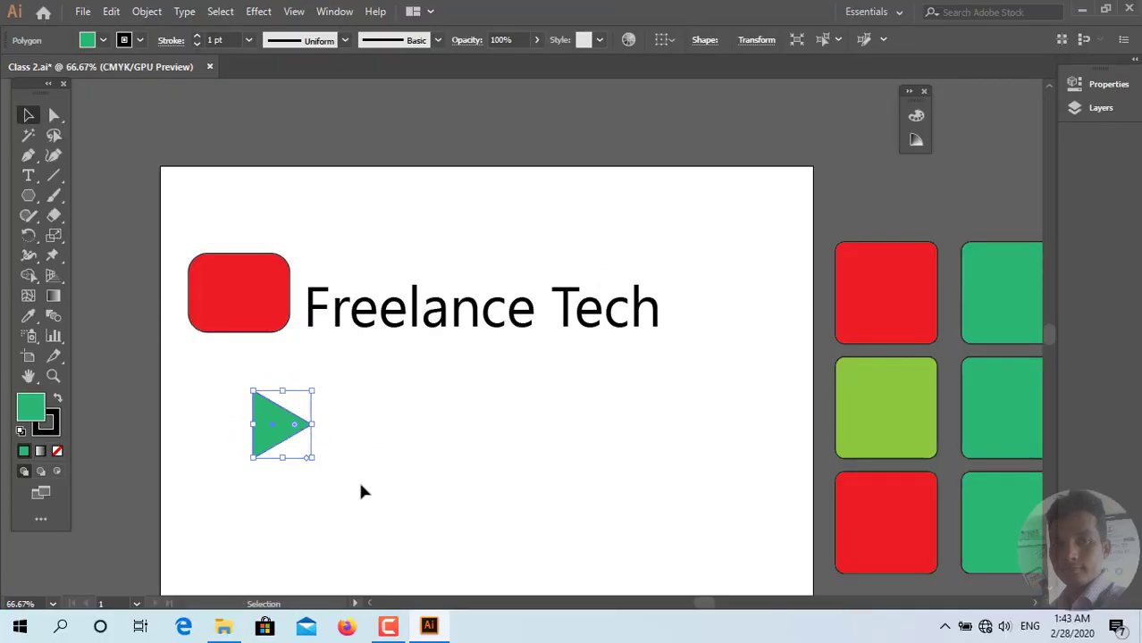
left_click(334, 446)
left_click_drag(256, 406, 230, 306)
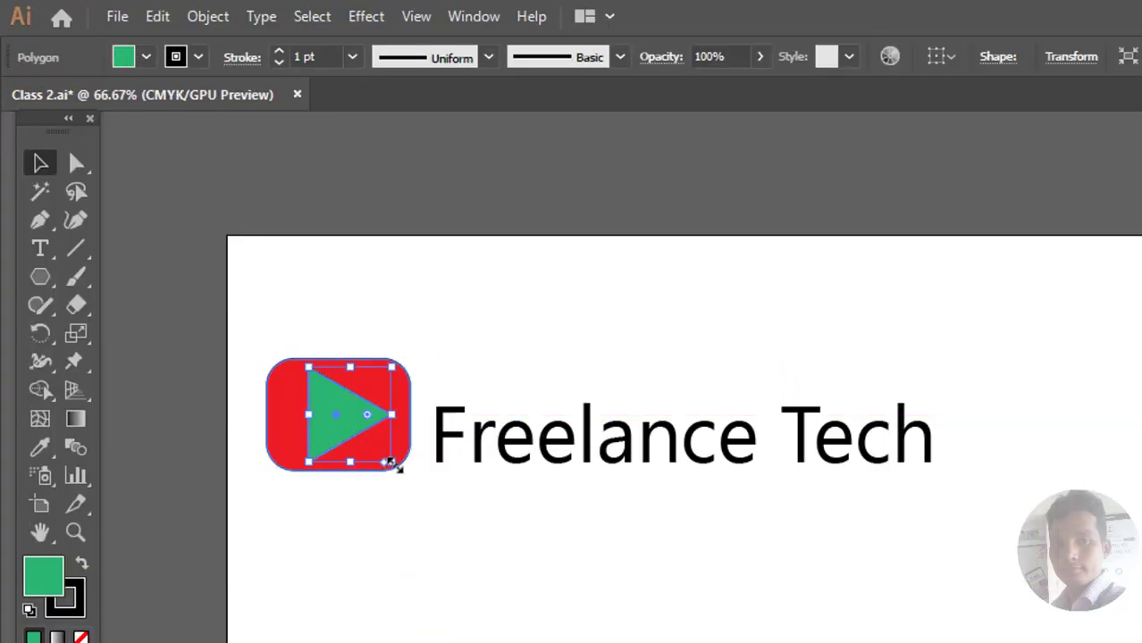
Step: Shrink the triangle to fit inside the red square and make it white with no outline
left_click_drag(390, 462, 375, 449)
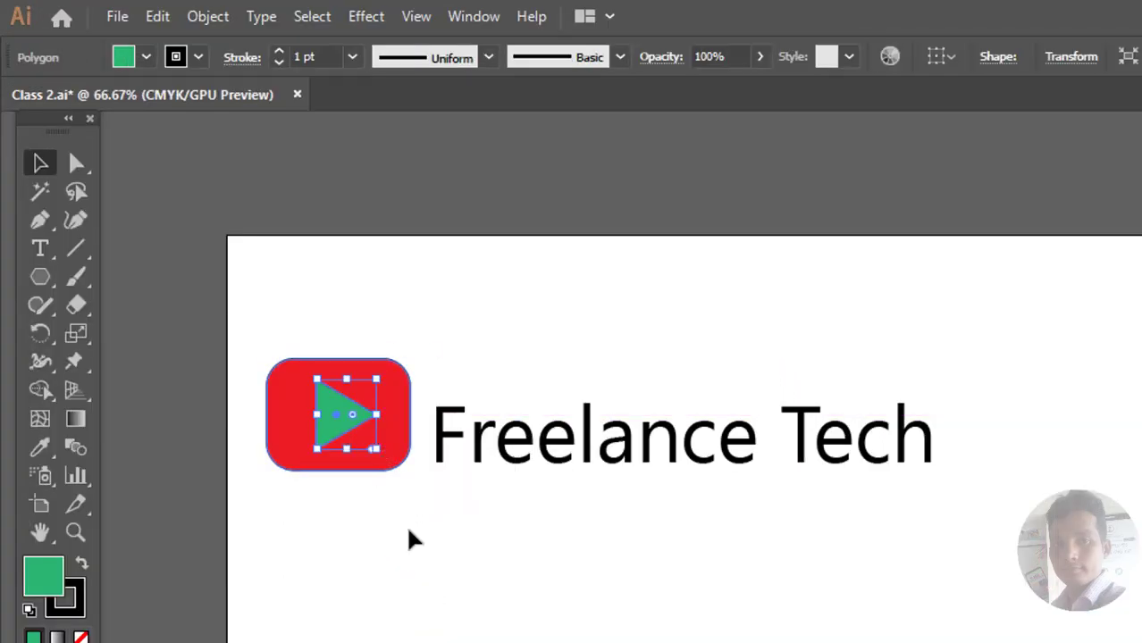
left_click(429, 545)
left_click(351, 419)
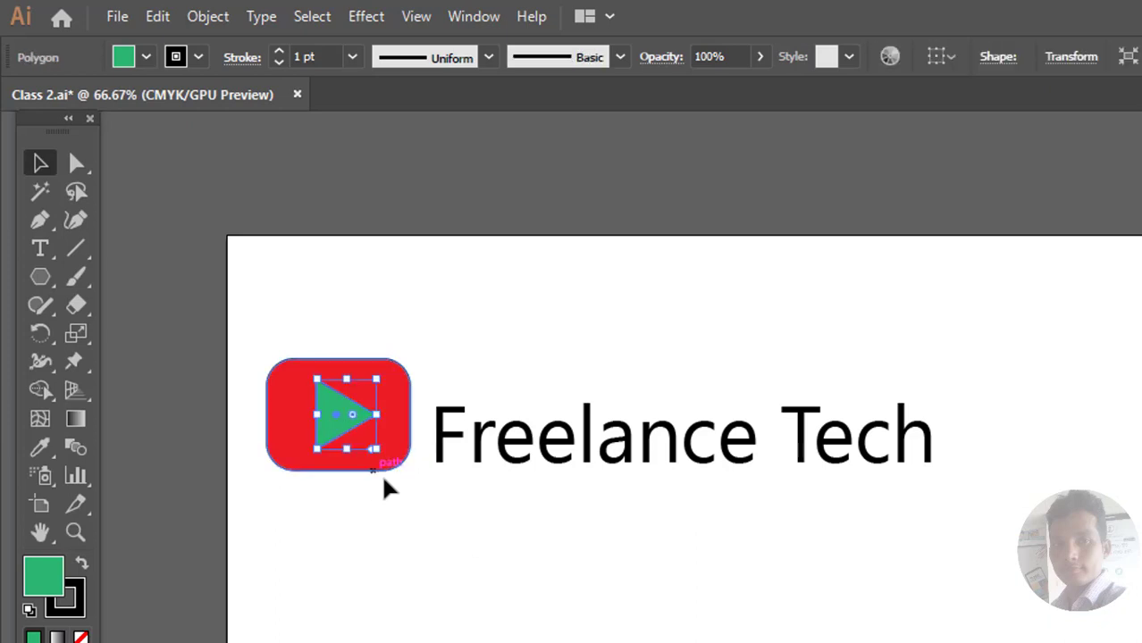
left_click(40, 447)
left_click(2, 219)
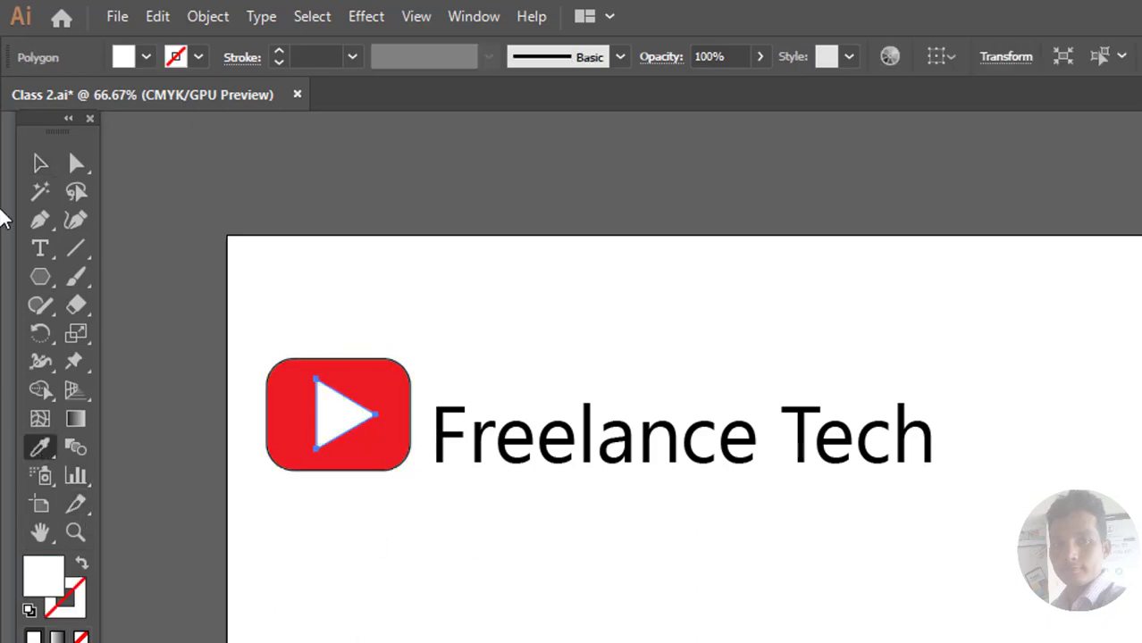
left_click(40, 162)
Step: Raise the Freelance Tech text slightly and shrink the play-button logo a little
left_click(556, 472)
mouse_move(560, 469)
left_mouse_down()
mouse_move(565, 431)
mouse_move(566, 446)
left_mouse_up()
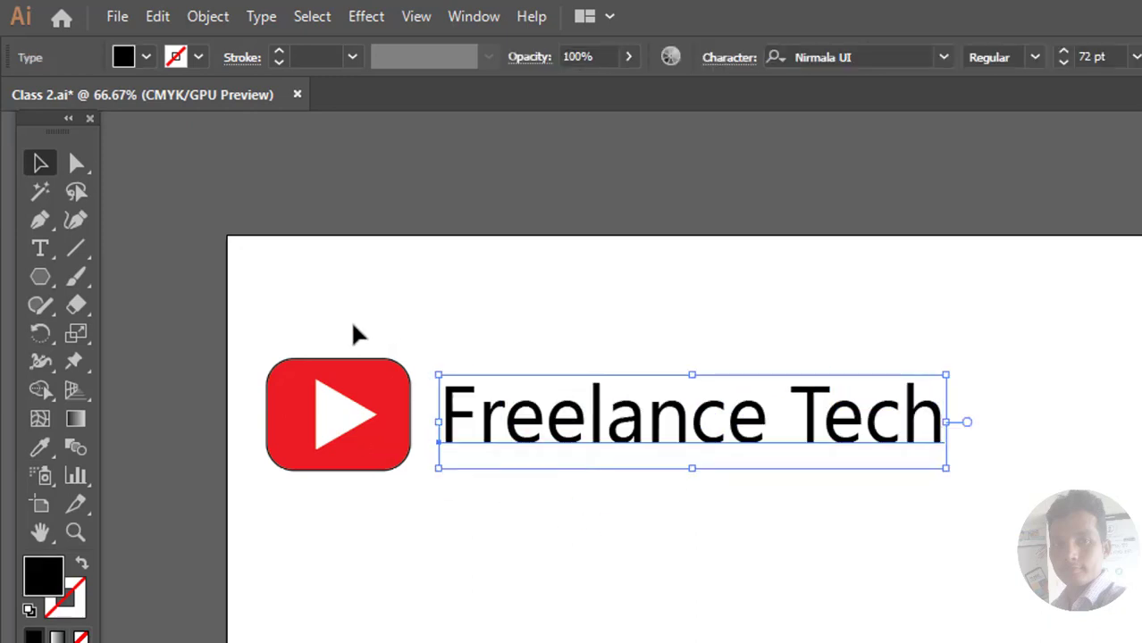
mouse_move(260, 334)
left_mouse_down()
mouse_move(382, 490)
mouse_move(401, 464)
left_mouse_up()
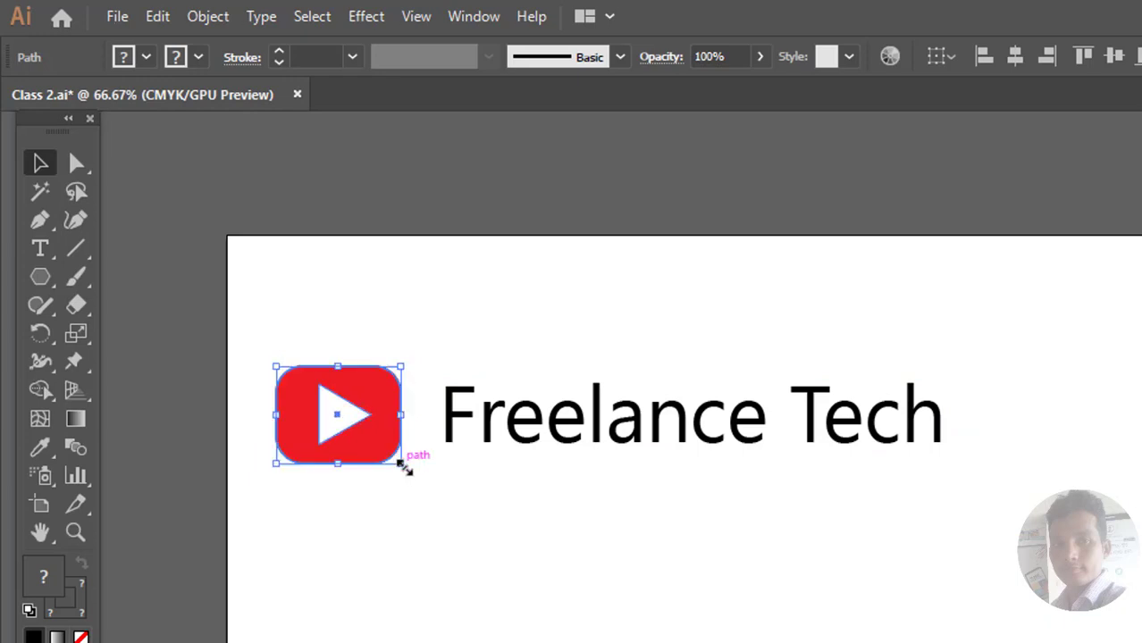
left_click(500, 604)
left_click(527, 445)
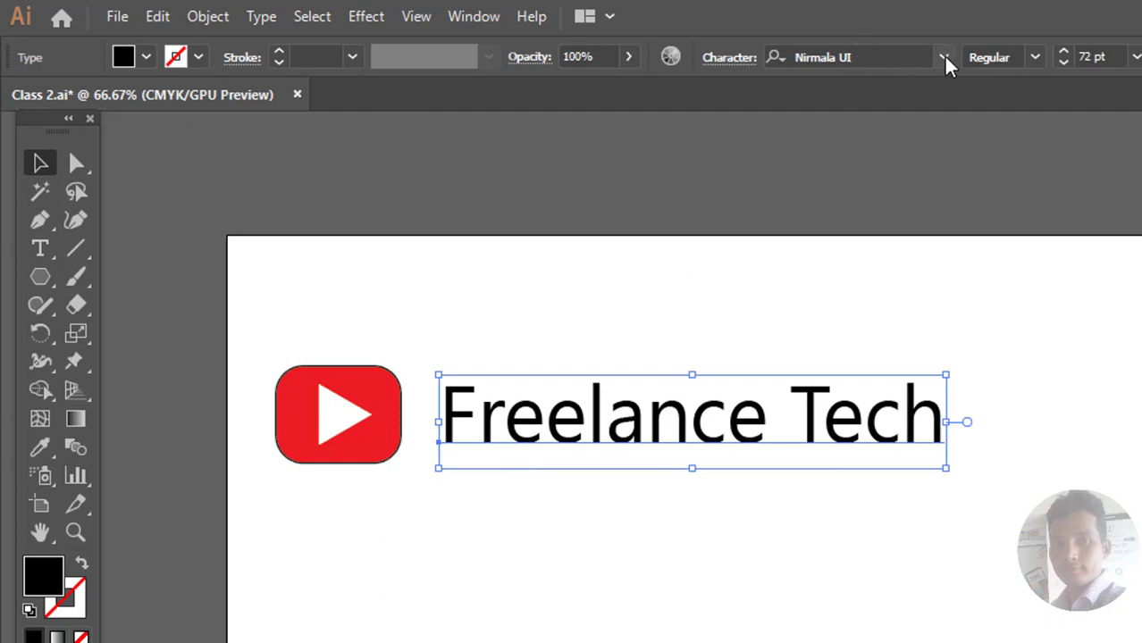
Step: Colour the word Freelance light green with no outline, using the Eyedropper
key("t")
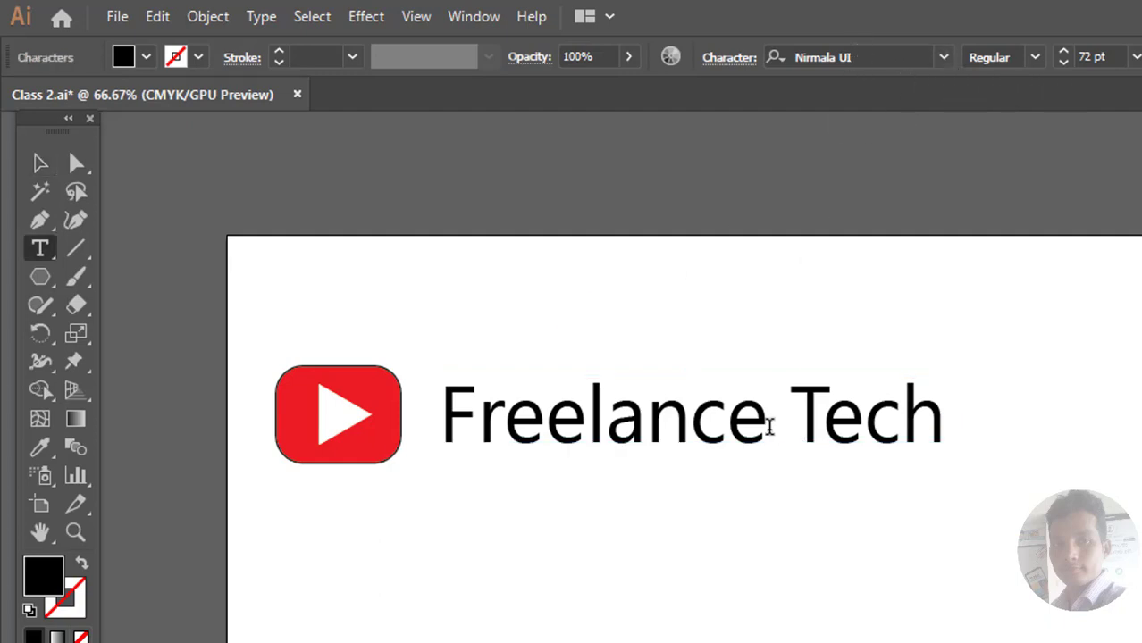
left_click_drag(769, 427, 313, 286)
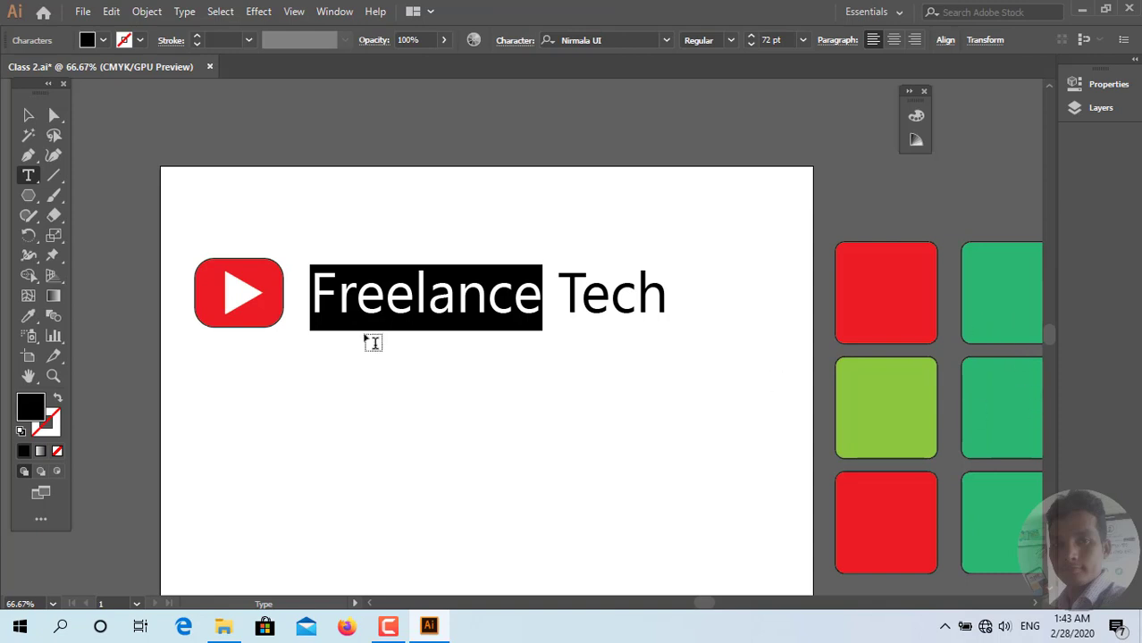
left_click(28, 315)
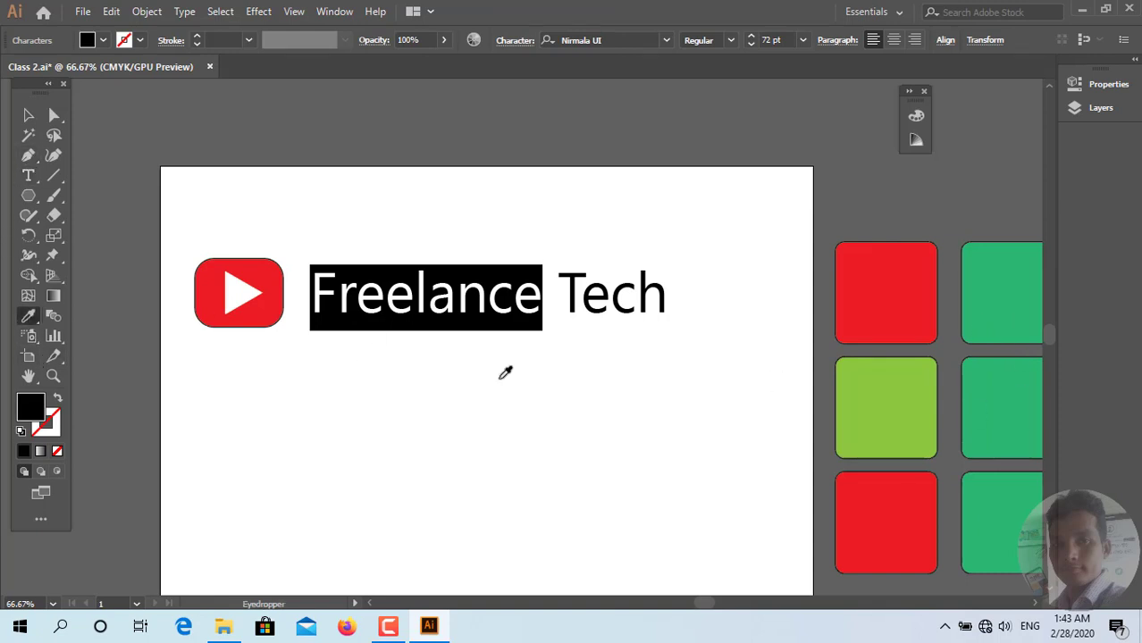
left_click(894, 416)
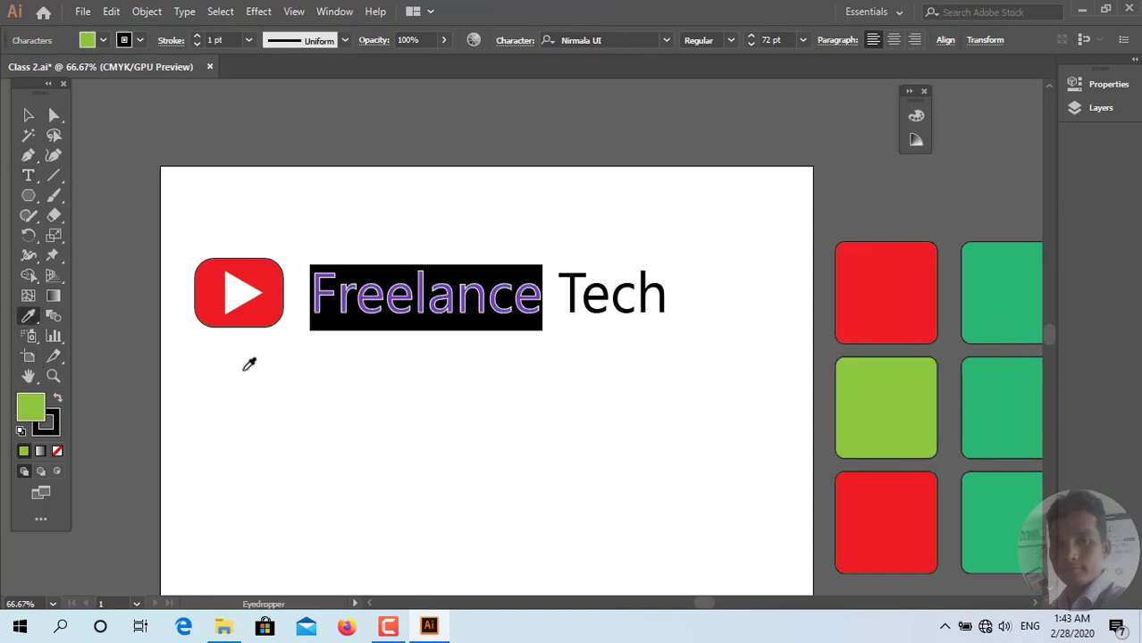
left_click(54, 424)
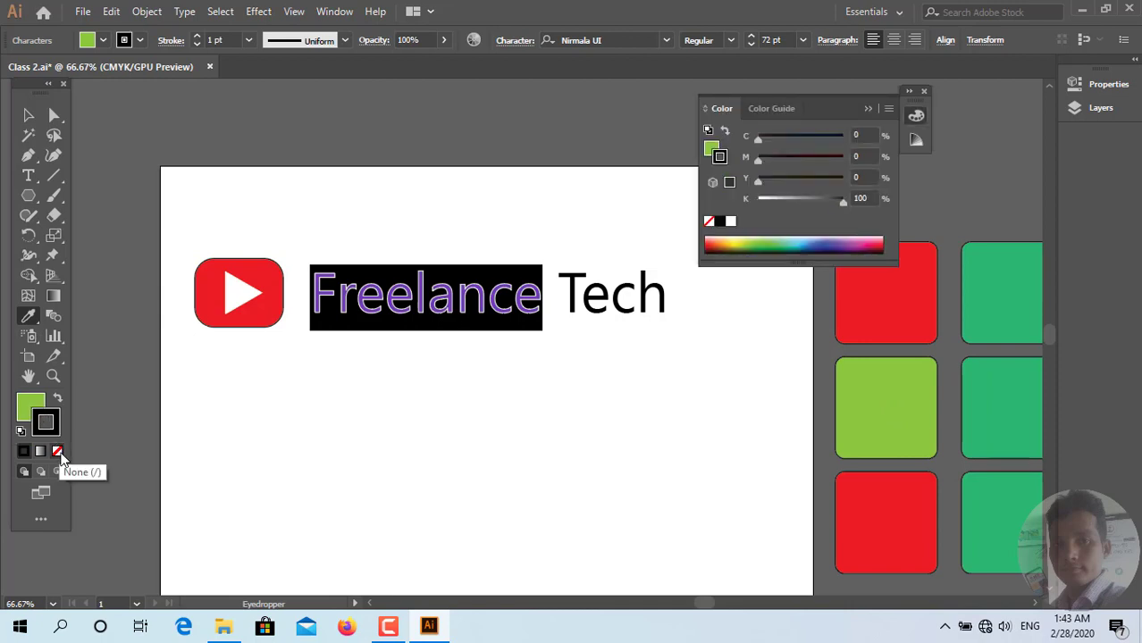
left_click(58, 452)
key("v")
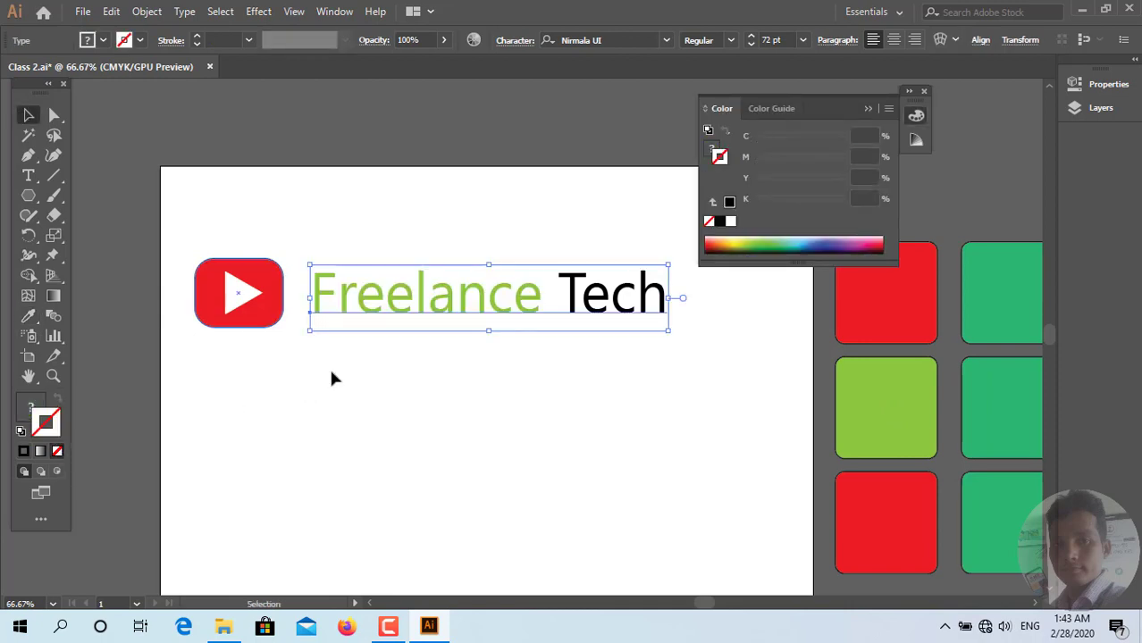
left_click(329, 365)
Step: Eyedropper the logo's red onto the word Tech
left_click(579, 306)
double_click(582, 304)
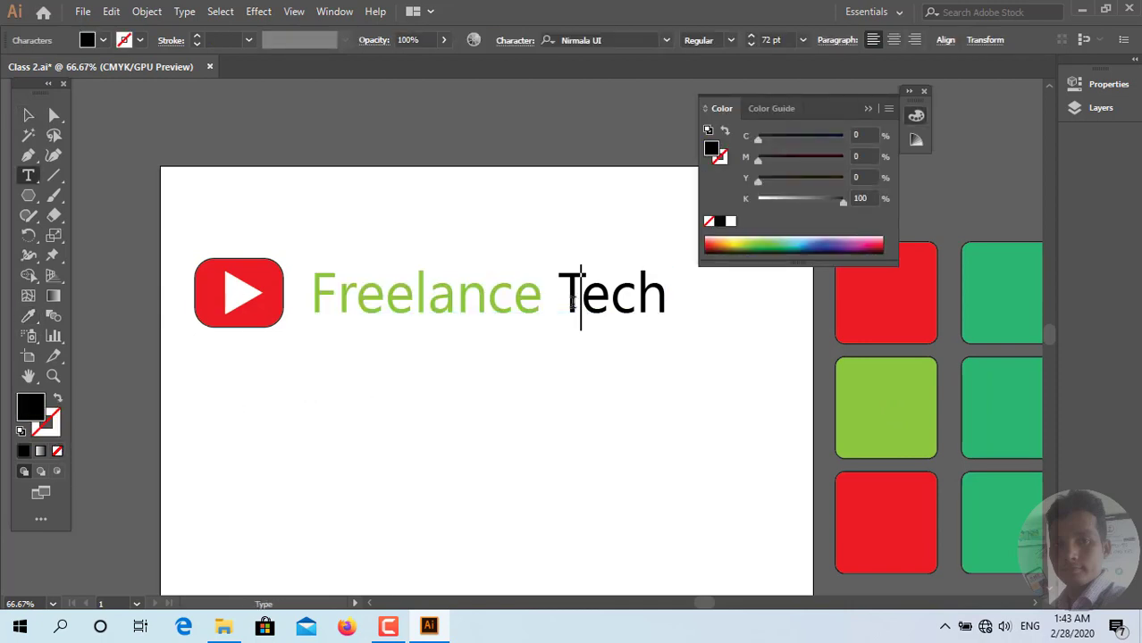
left_click_drag(560, 302, 710, 302)
left_click(28, 317)
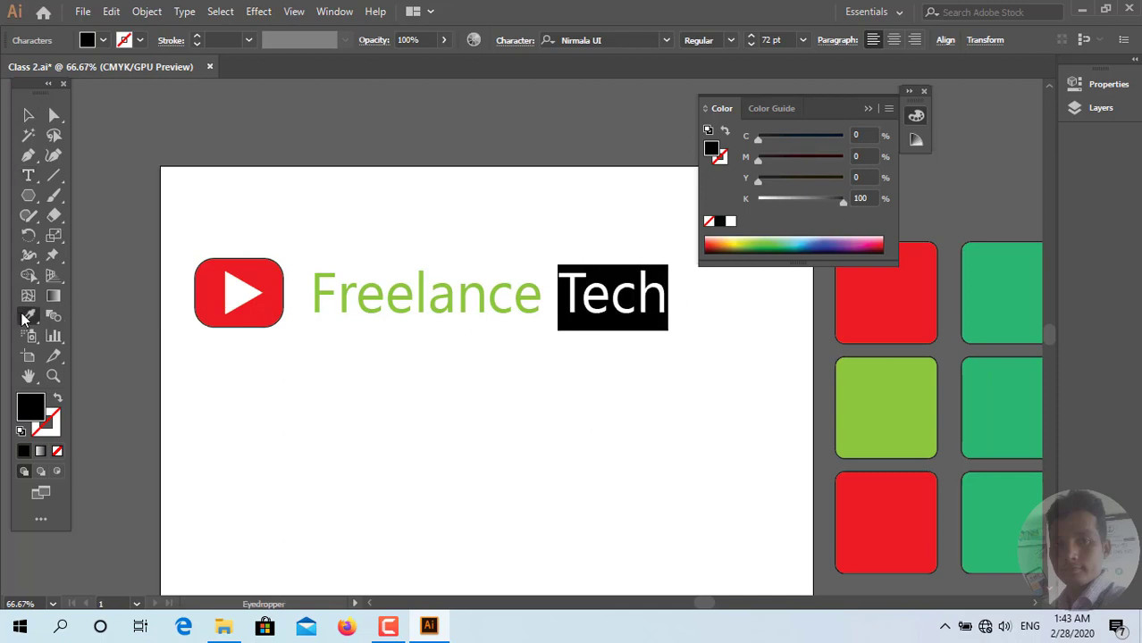
left_click(277, 275)
left_click(28, 115)
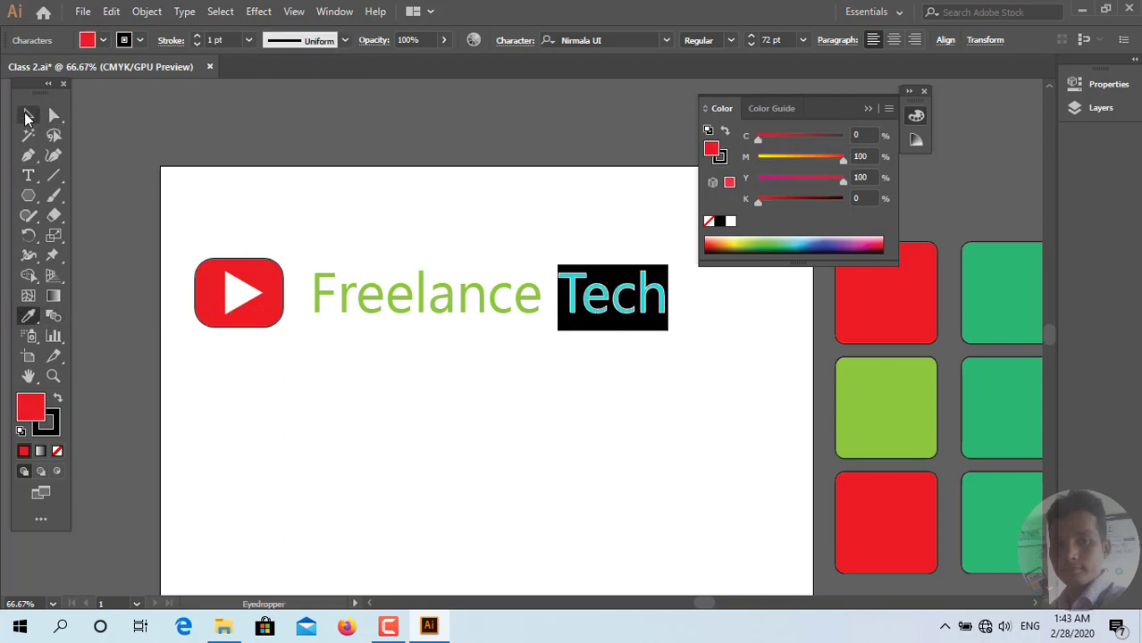
Step: Reselect the word Tech and remove its outline stroke
left_click(556, 401)
left_click(606, 309)
double_click(606, 308)
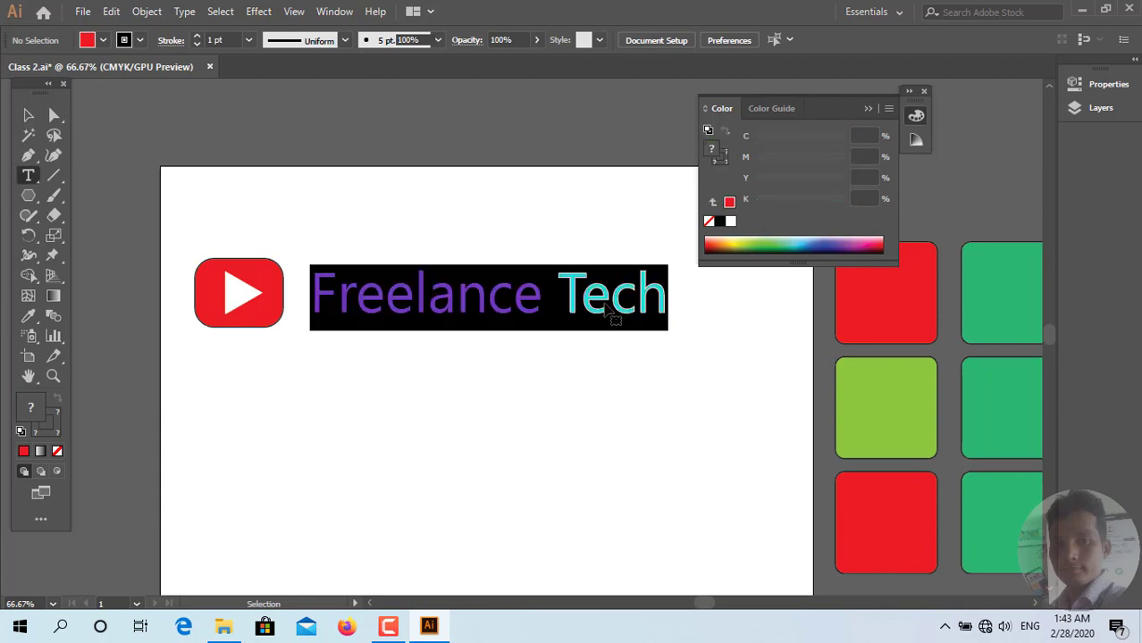
left_click(561, 298)
left_click_drag(582, 299, 710, 331)
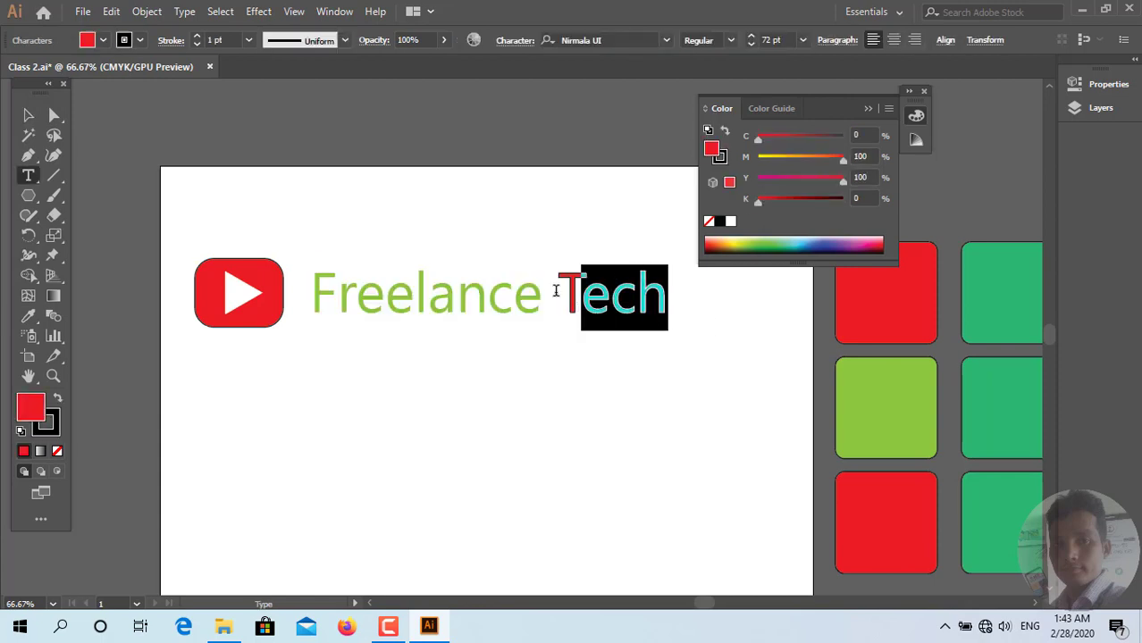
left_click_drag(557, 298, 710, 327)
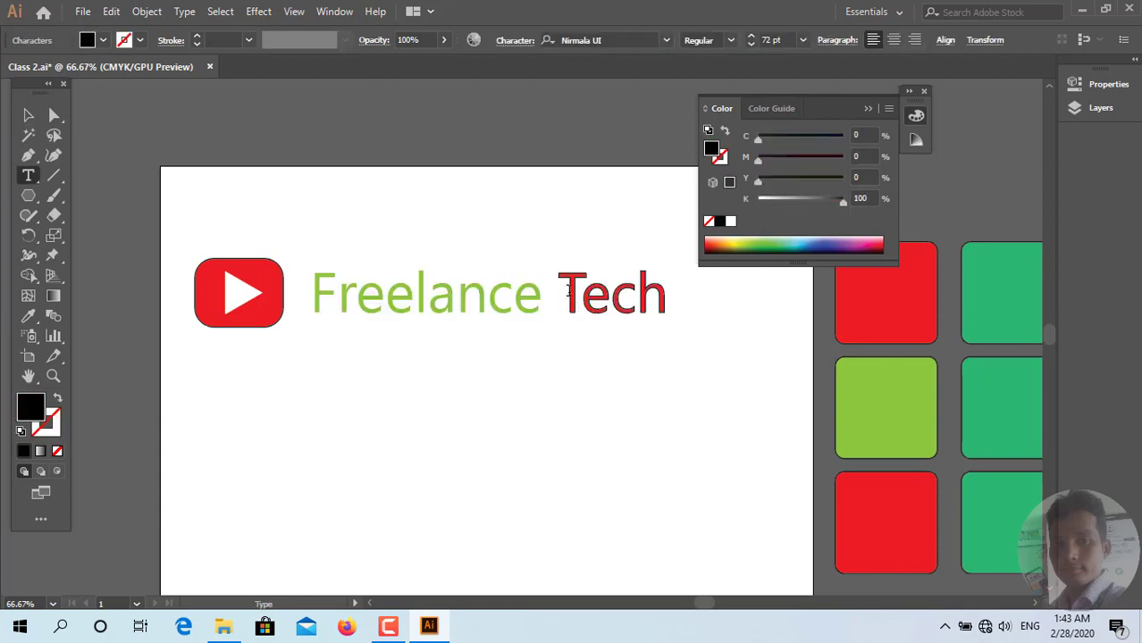
left_click(52, 429)
left_click(56, 451)
left_click(472, 460, "ctrl")
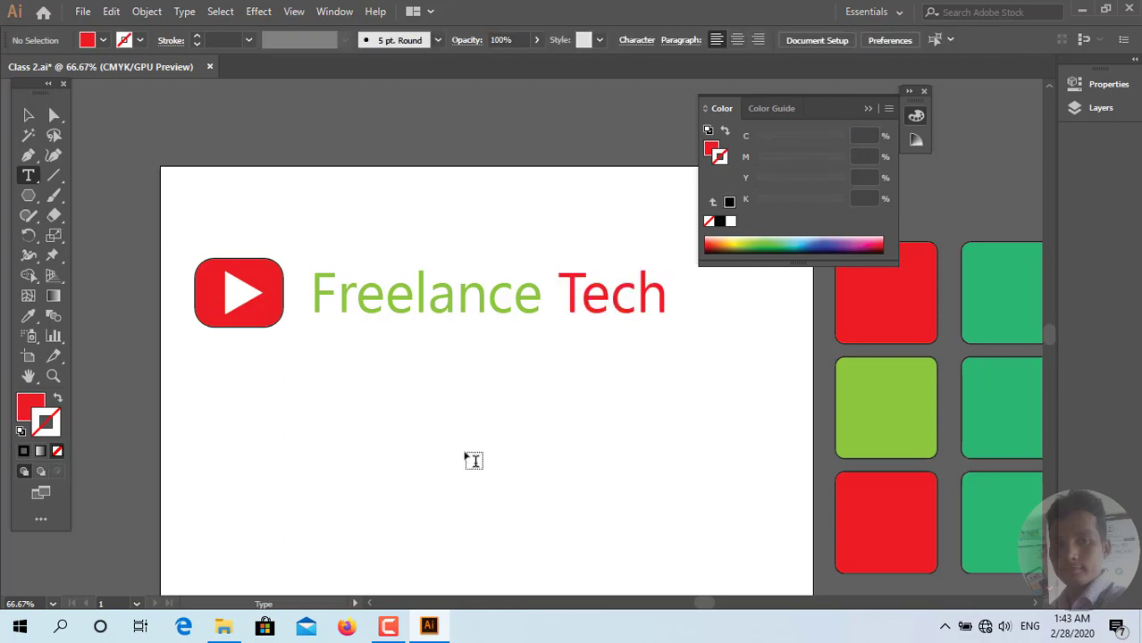
Step: Shrink the Freelance Tech text slightly to 71.42 pt and shift it left toward the logo
left_click(28, 114)
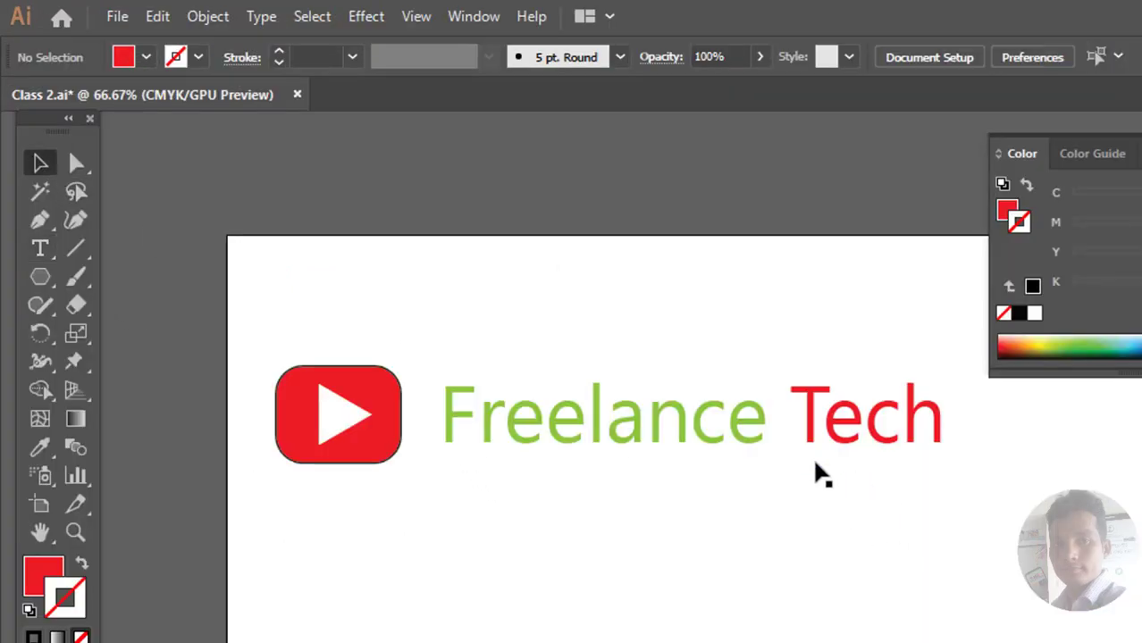
left_click(566, 319)
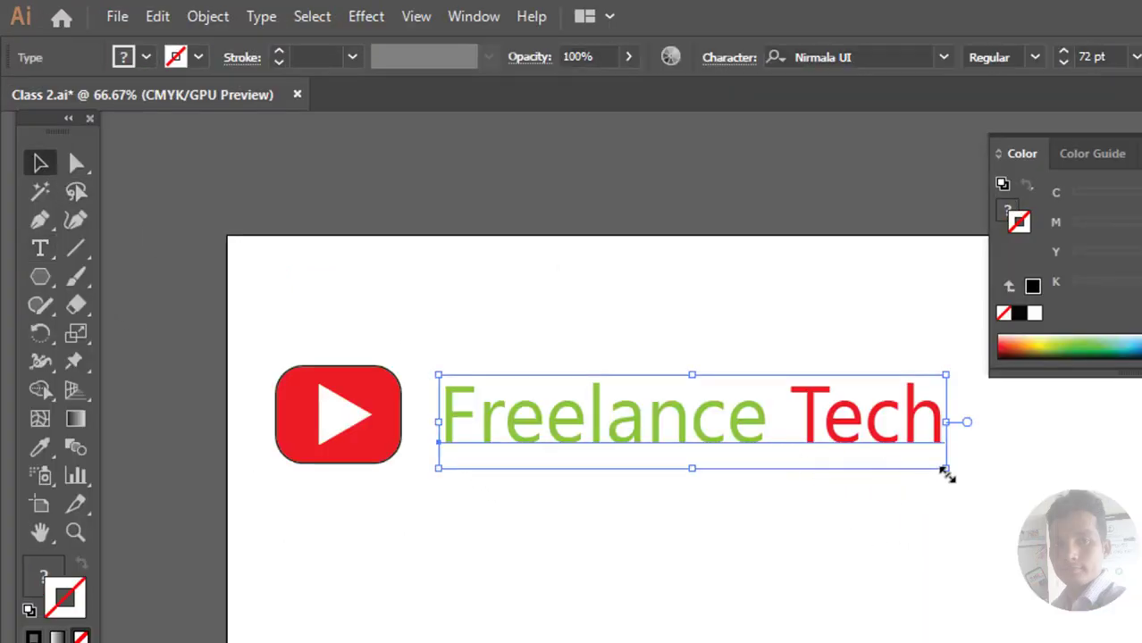
left_click_drag(947, 475, 944, 476)
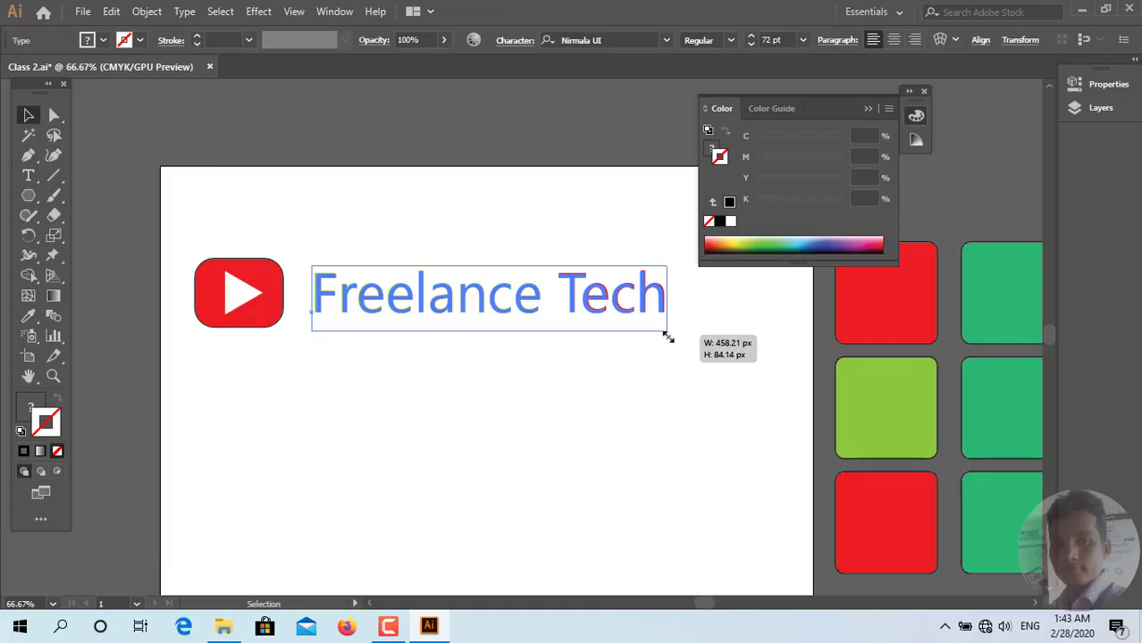
left_click_drag(500, 295, 490, 296)
left_click(498, 366)
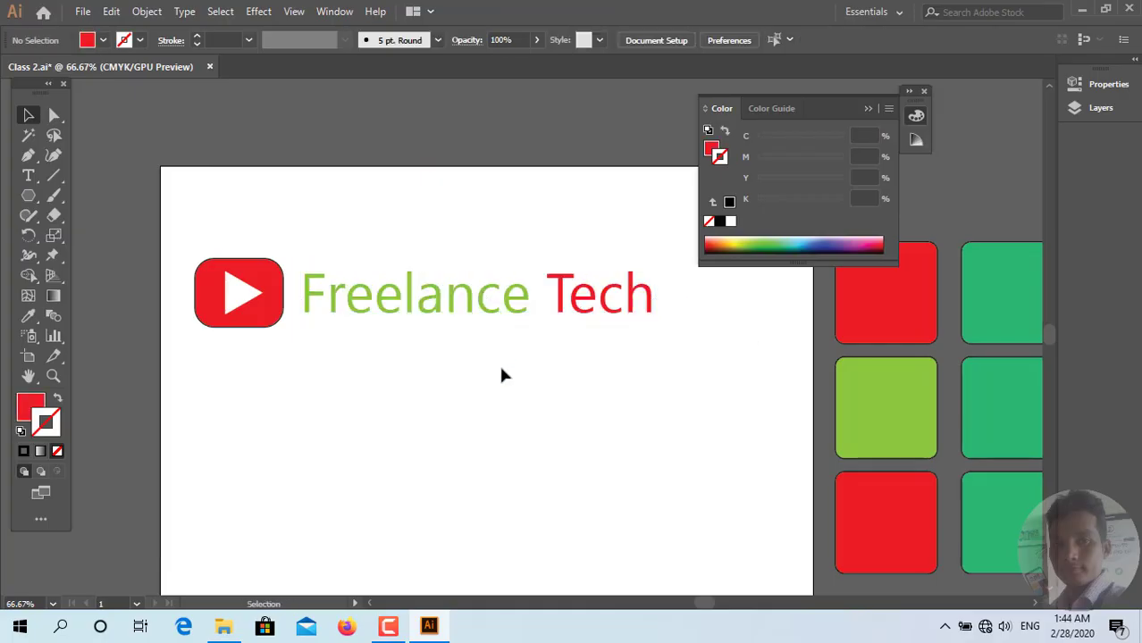
left_click_drag(501, 375, 553, 451)
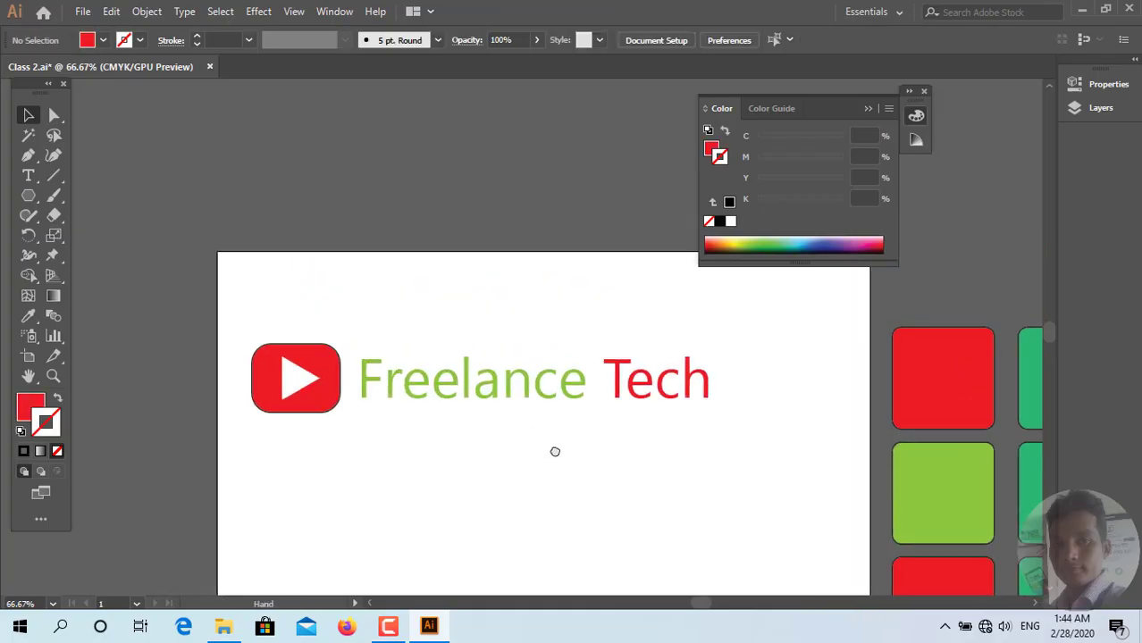
left_click(477, 395)
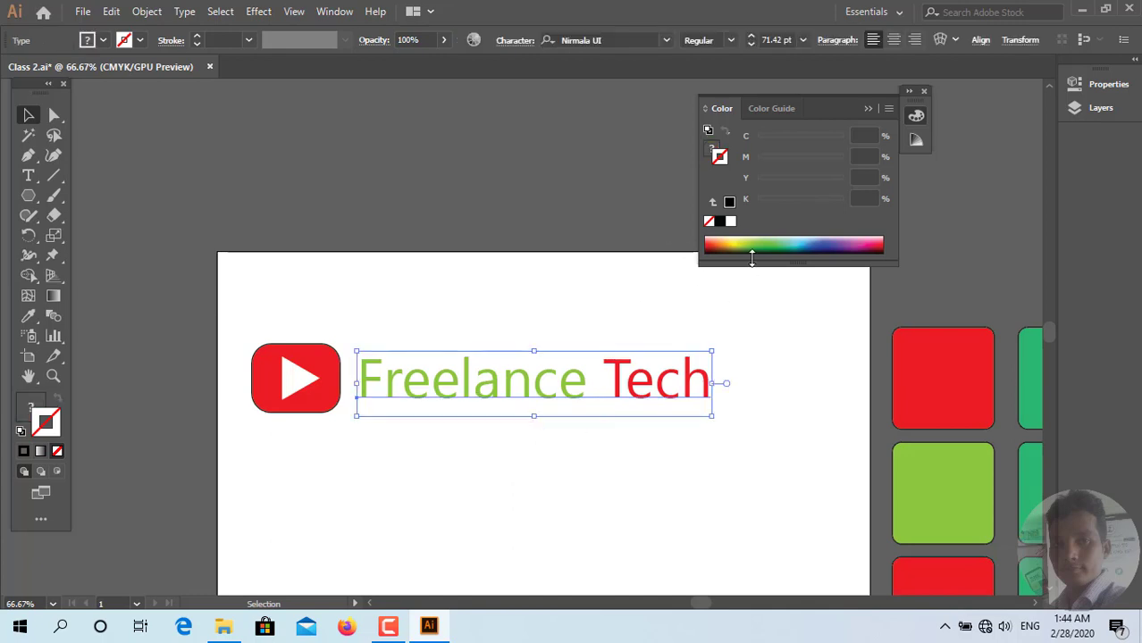
Step: Recolour the highlighted word Freelance with a dark forest-green swatch from the Fill list
double_click(582, 393)
key("ctrl+a")
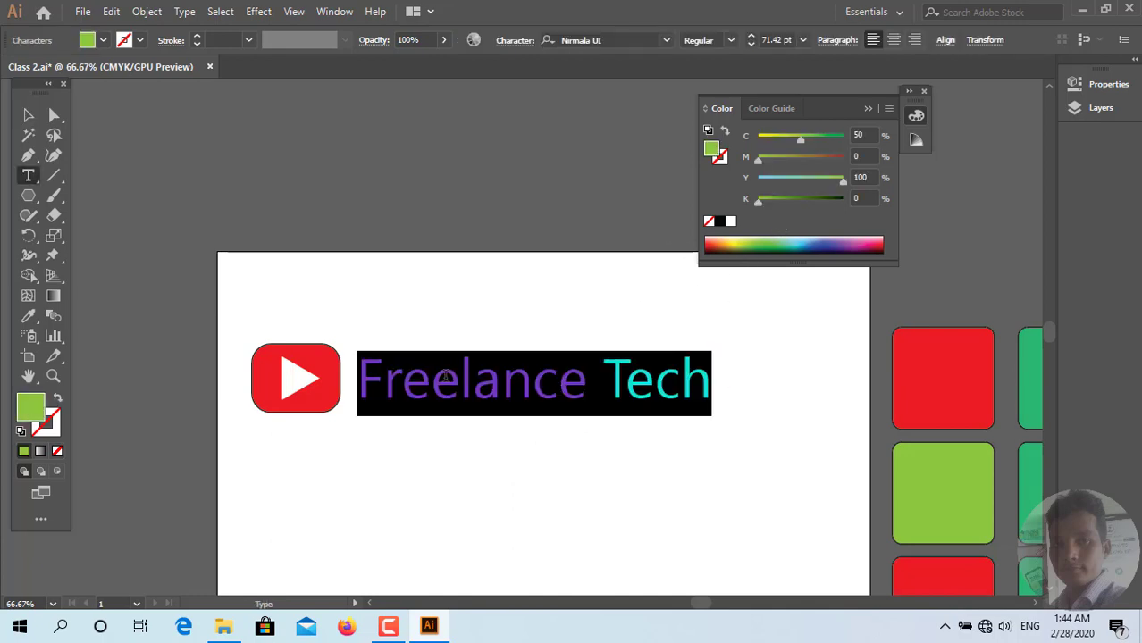
left_click(588, 386)
left_click_drag(588, 386, 357, 376)
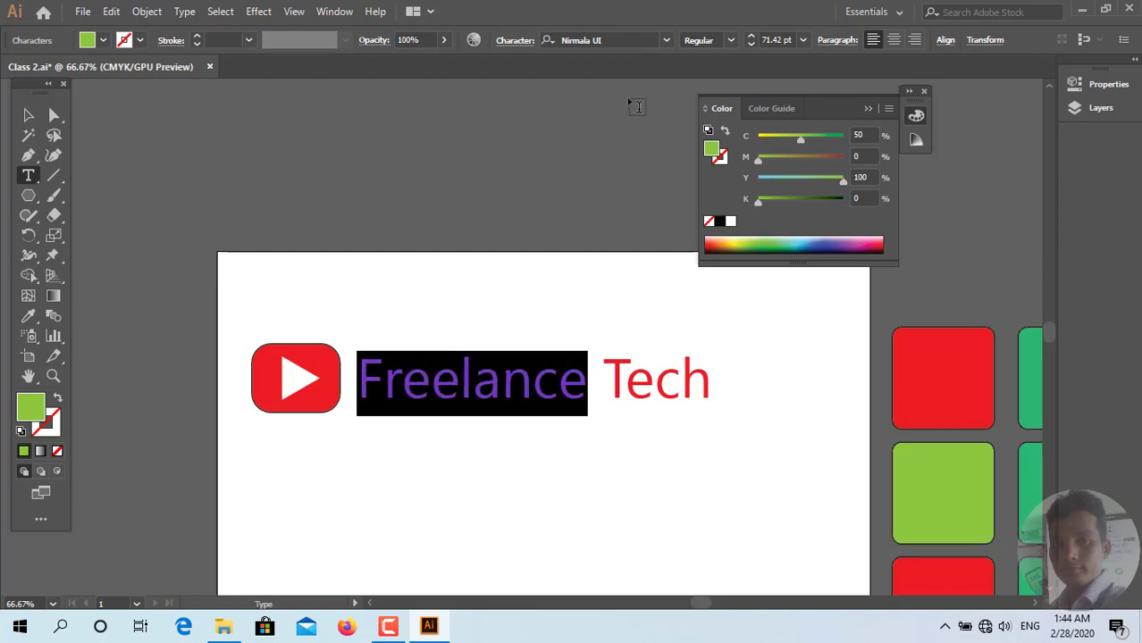
left_click(103, 42)
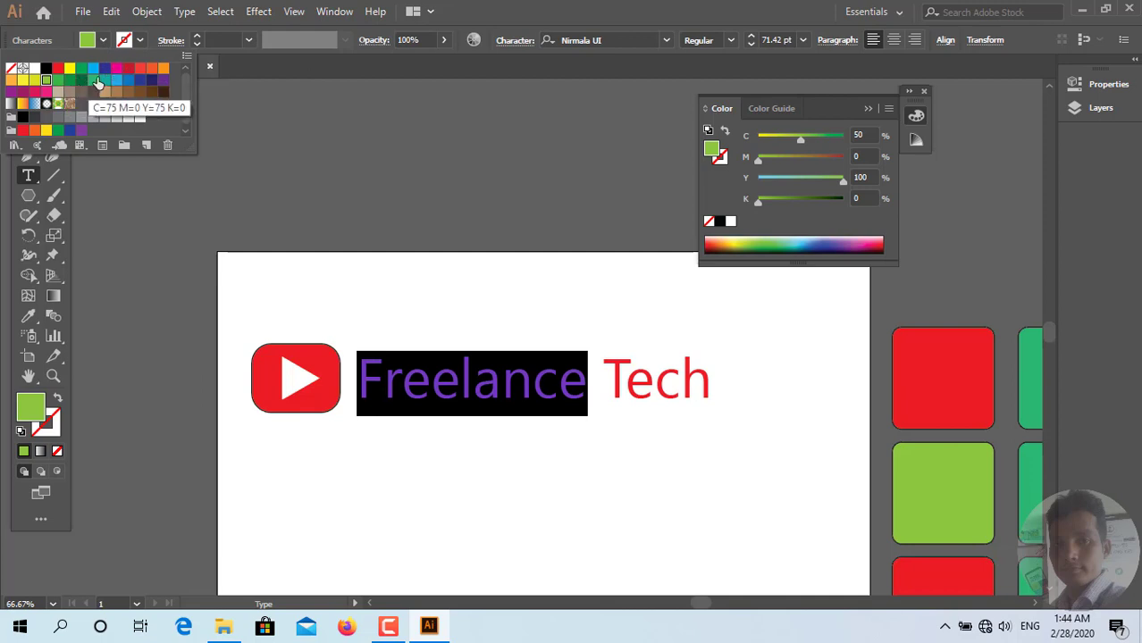
left_click(82, 79)
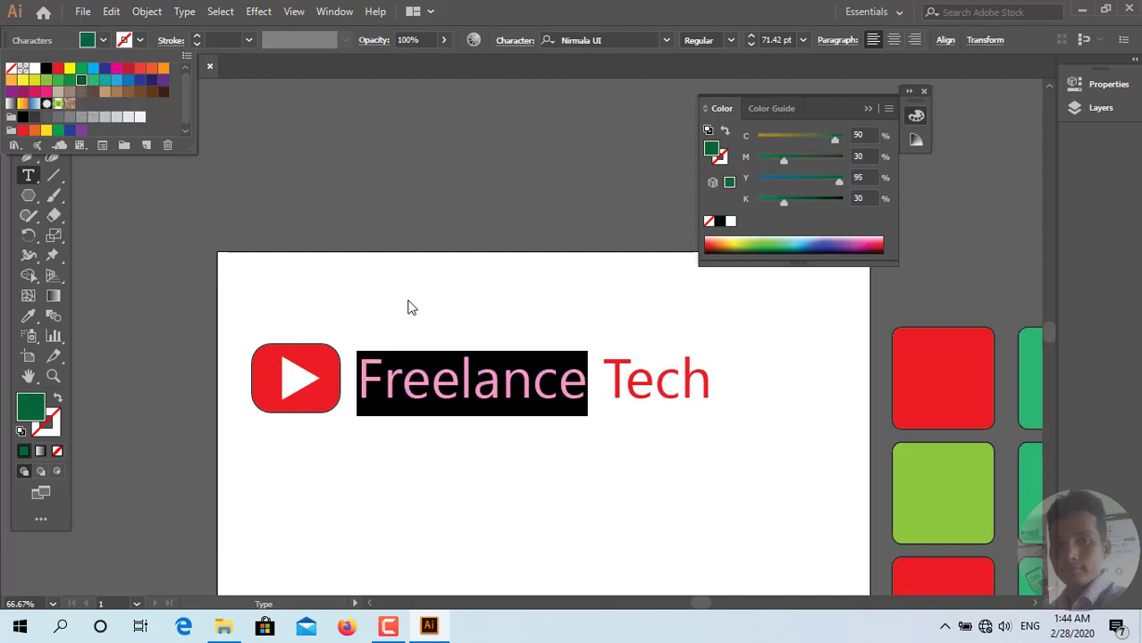
left_click(327, 307)
key("ctrl+shift+a")
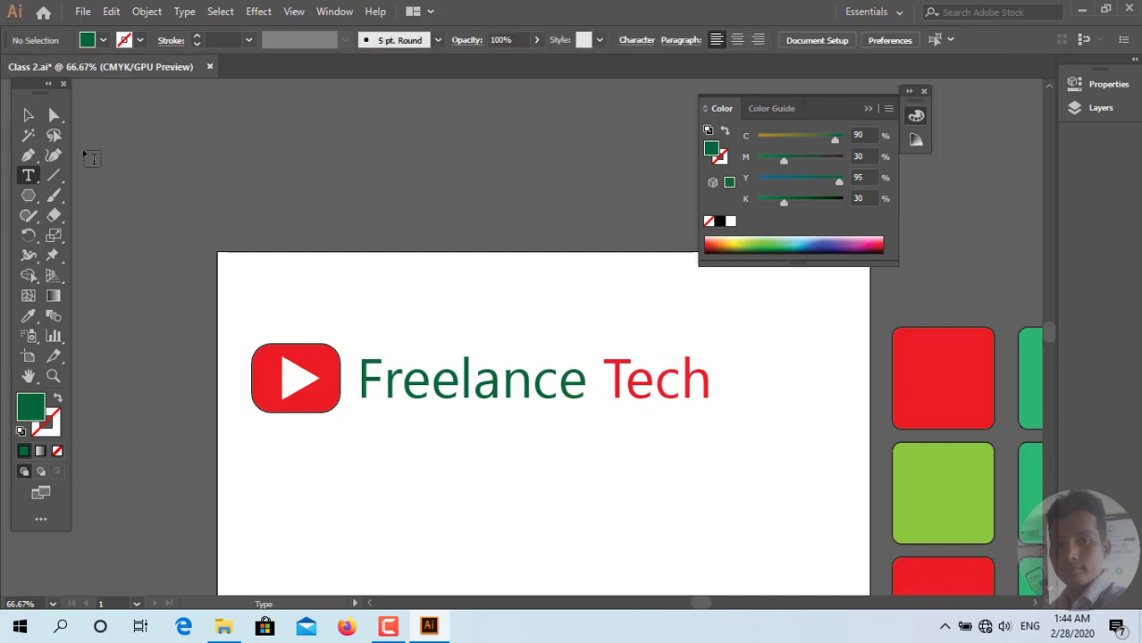
Step: Close the colour panel and scale the logo and Freelance Tech text down together
left_click(28, 115)
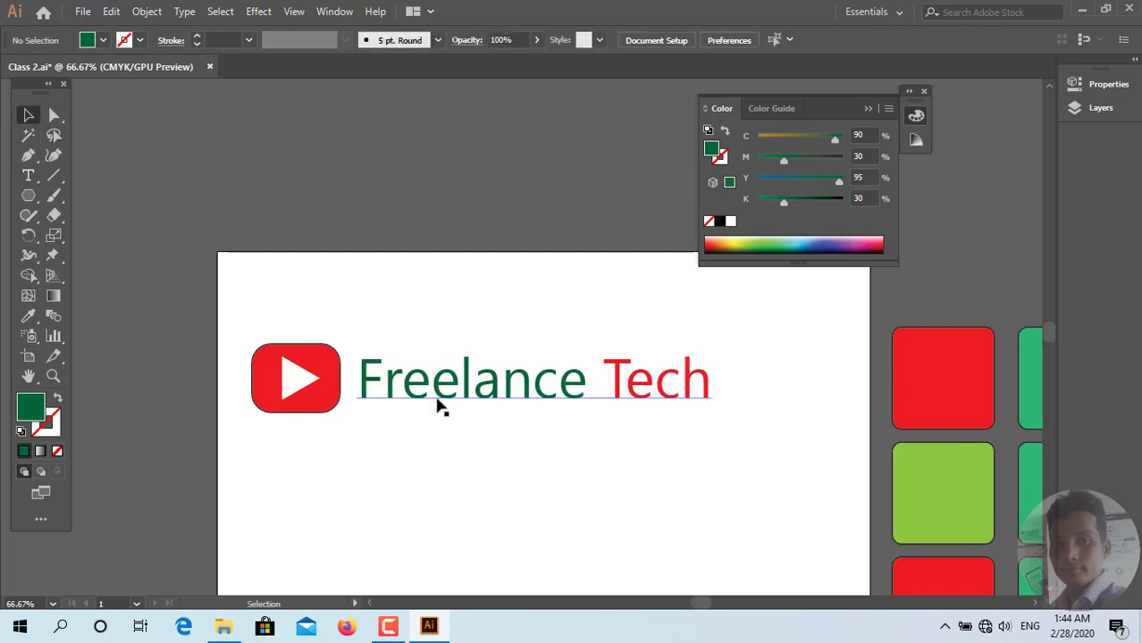
scroll(295, 407, "down", 2)
scroll(326, 414, "up", 3)
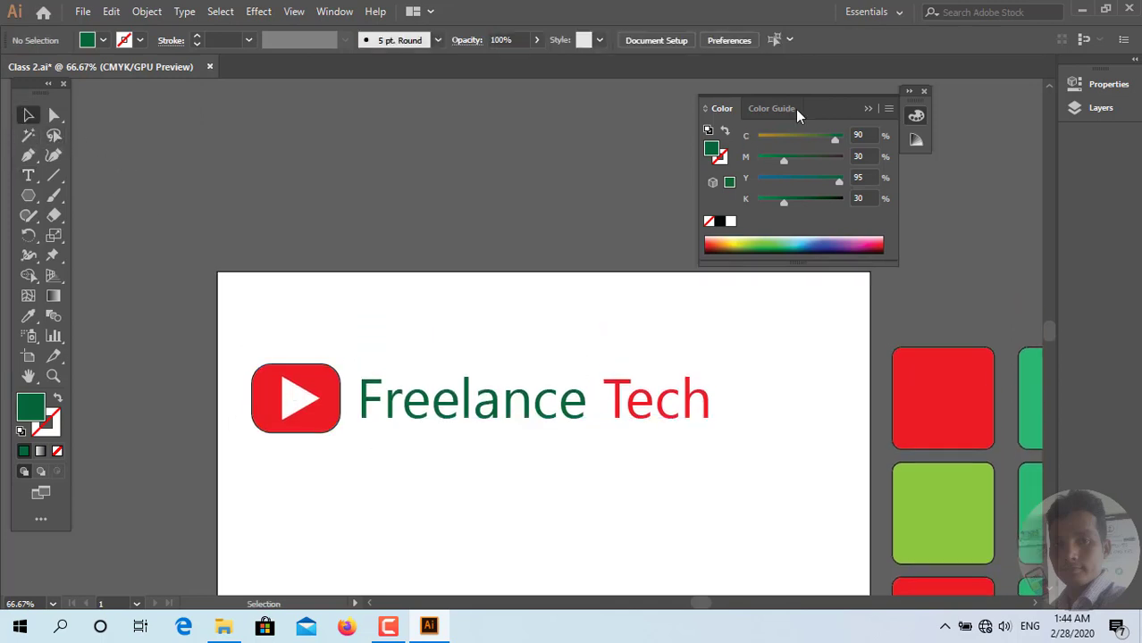
left_click(867, 109)
scroll(604, 395, "down", 3)
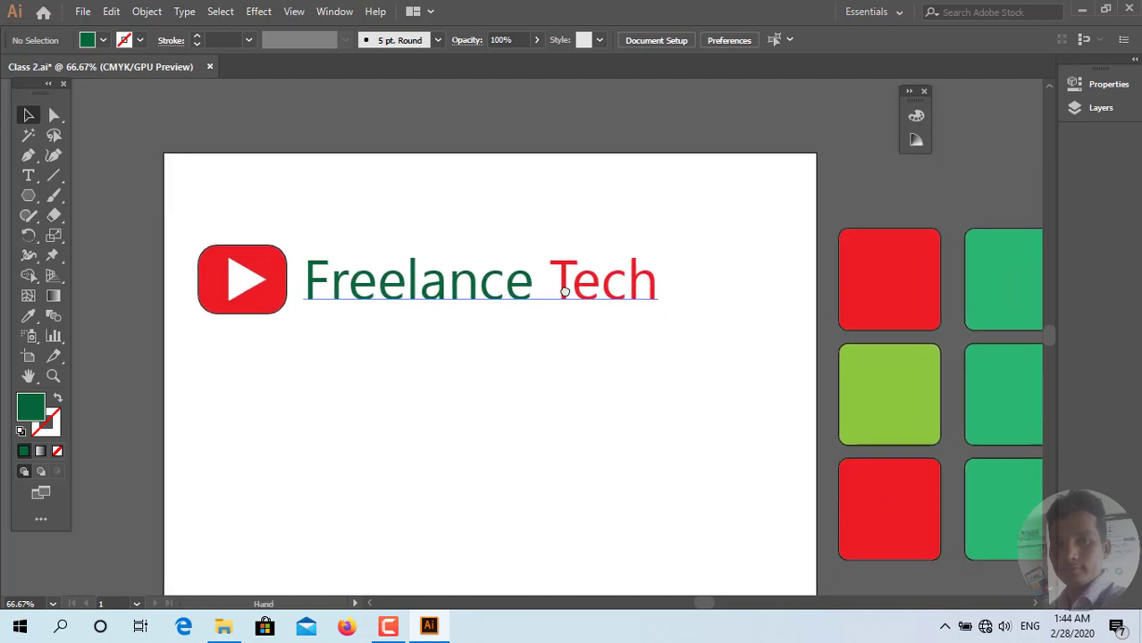
left_click_drag(720, 250, 204, 339)
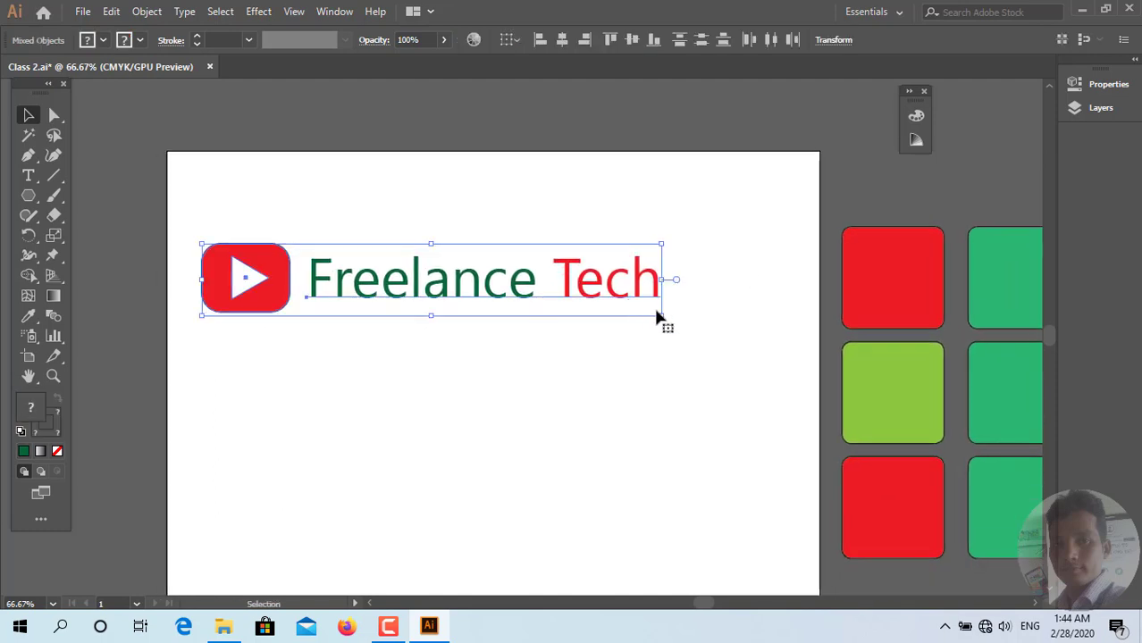
left_click_drag(660, 315, 610, 307)
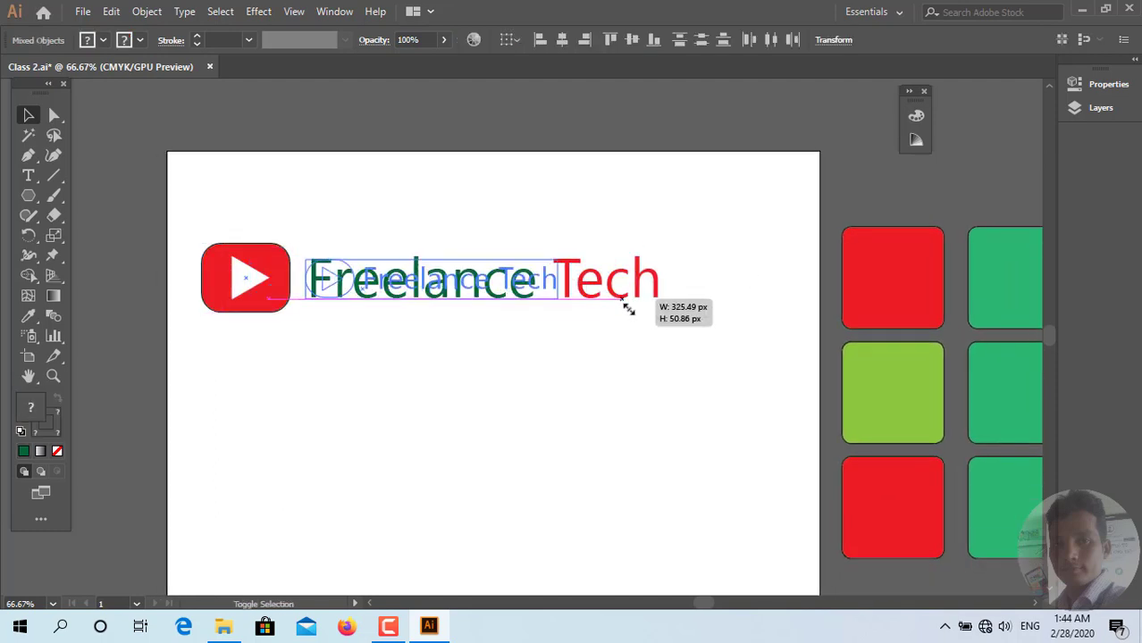
Step: Inspect the enlarged text and highlight the letter F of Freelance
scroll(614, 332, "up", 3)
mouse_move(408, 298)
left_mouse_down()
mouse_move(725, 388)
mouse_move(799, 359)
mouse_move(926, 345)
left_mouse_up()
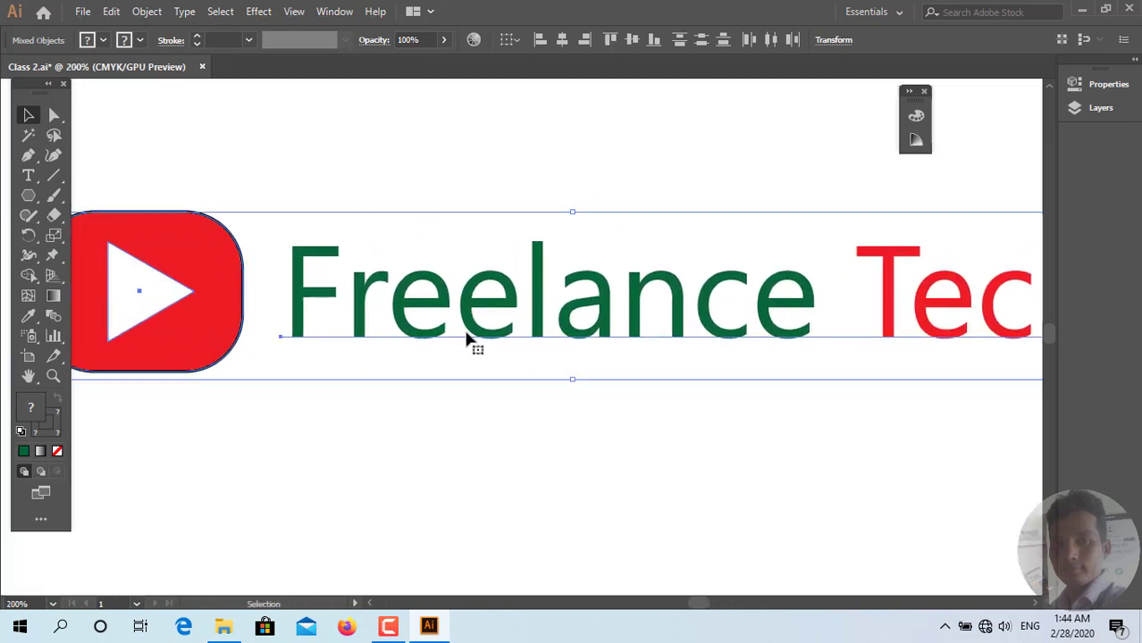
key("t")
left_click(387, 319)
left_click_drag(345, 313, 294, 307)
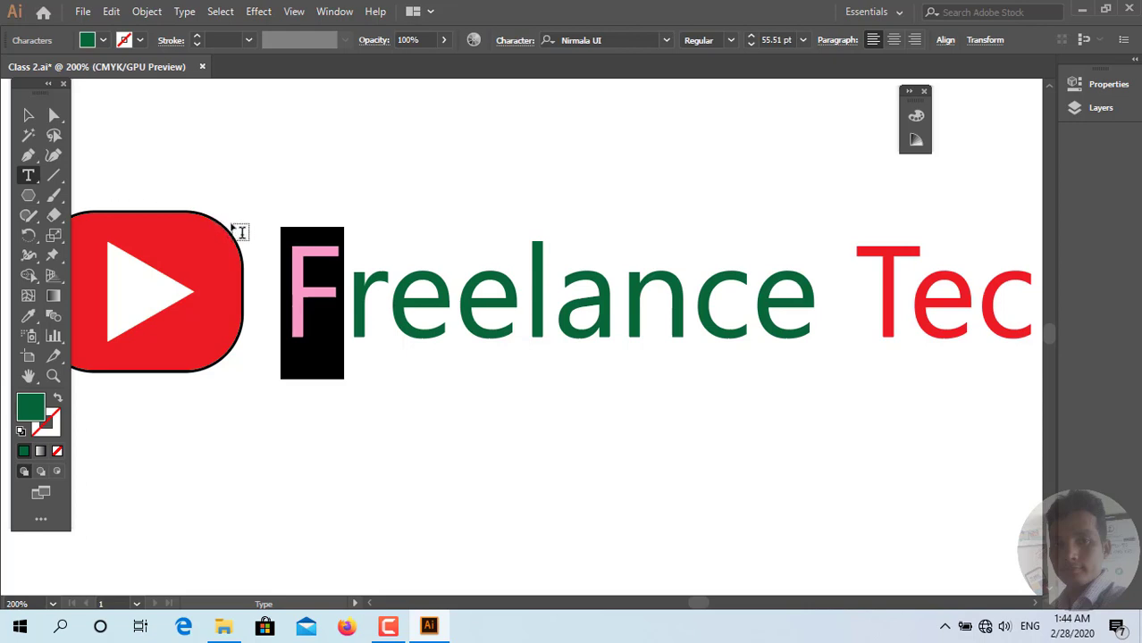
left_click(26, 113)
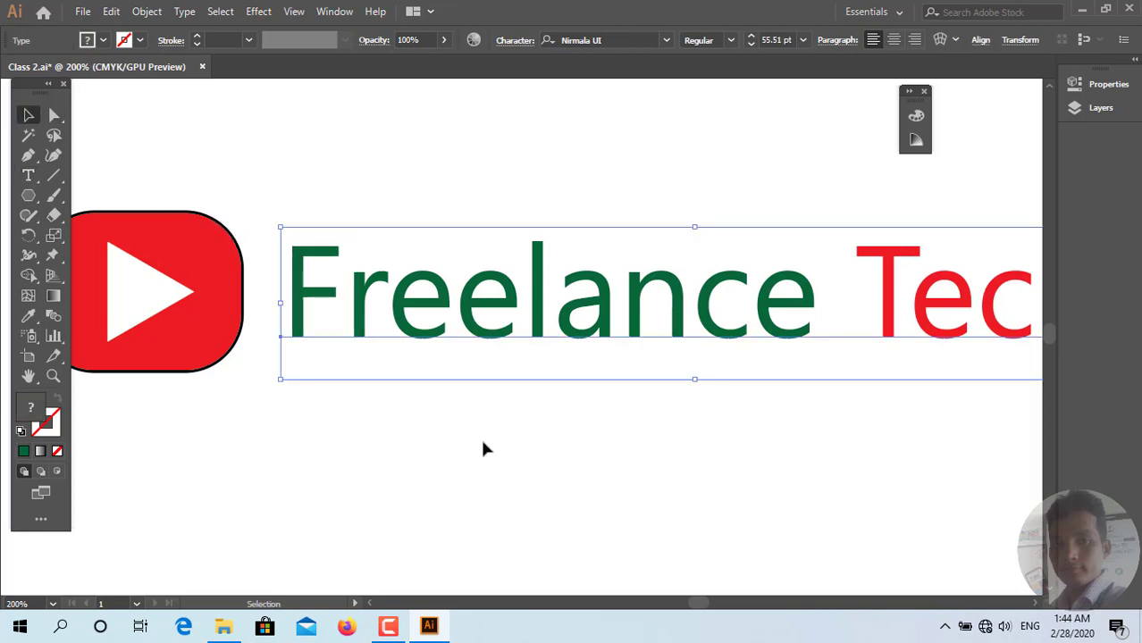
left_click(493, 462)
Step: Check the Freelance Tech text and logo by selecting them, then deselect everything
scroll(493, 462, "down", 1)
scroll(493, 462, "down", 1)
scroll(494, 465, "up", 1)
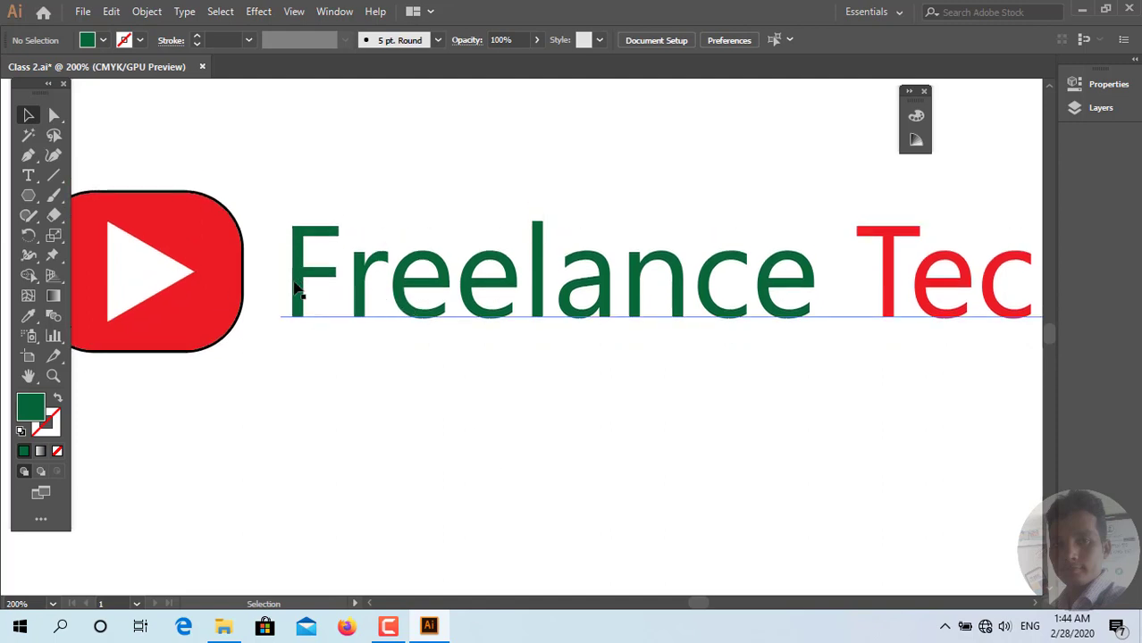
left_click(308, 287)
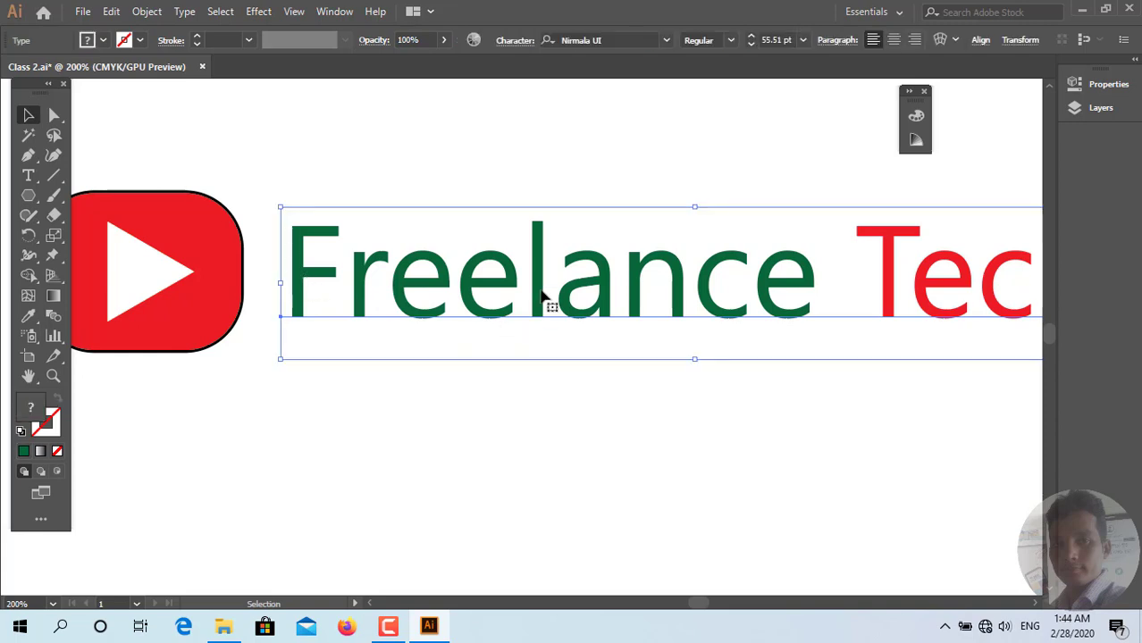
scroll(509, 417, "down", 2)
scroll(509, 417, "up", 1)
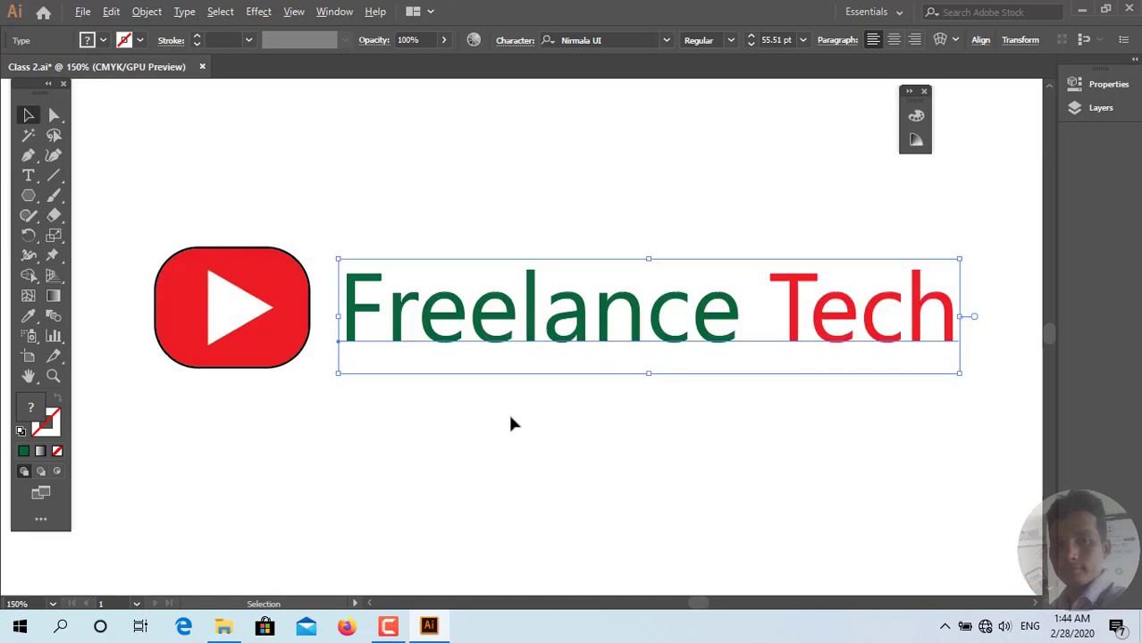
left_click(984, 294)
left_click_drag(983, 284, 105, 404)
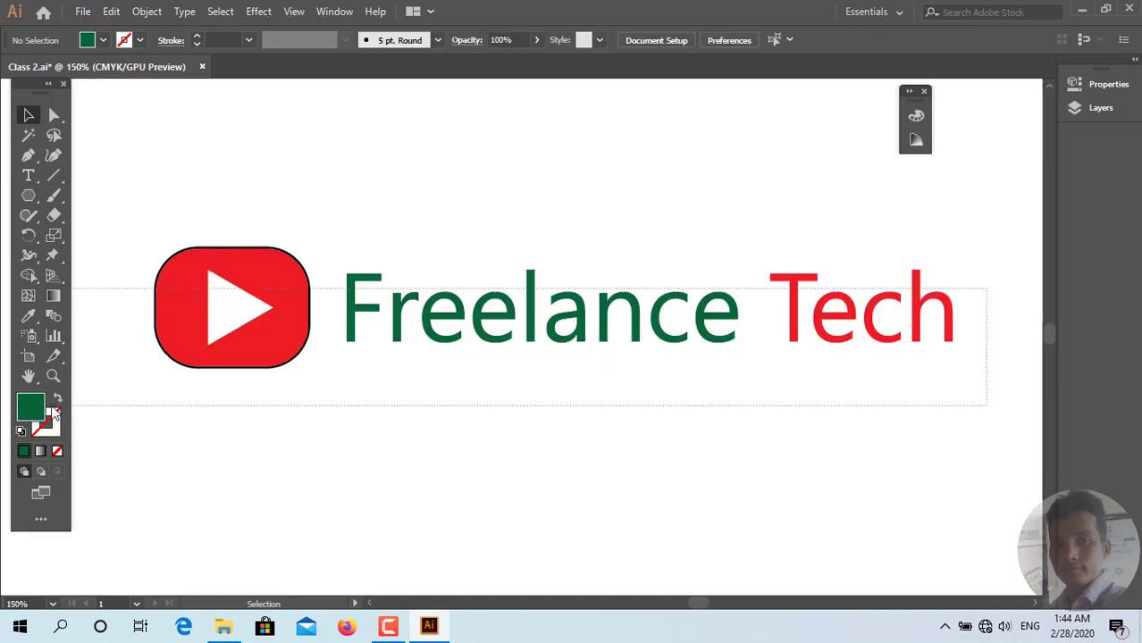
left_click(644, 407)
Step: Alt-drag a copy of the Freelance Tech text below the original line
left_click(393, 371)
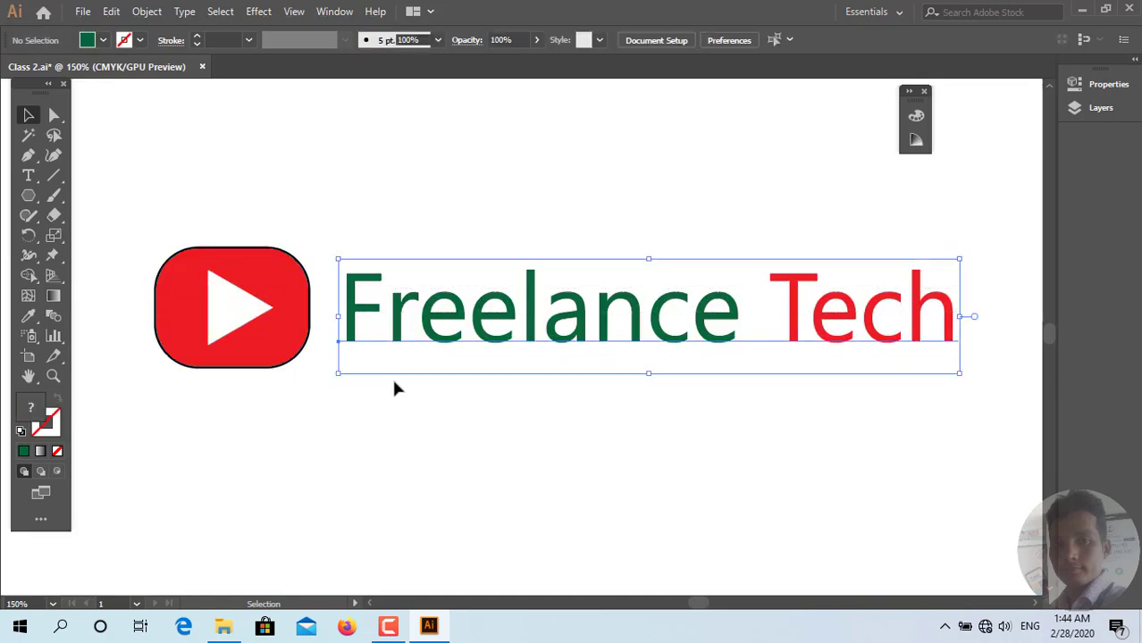
left_click_drag(443, 336, 436, 526, "alt")
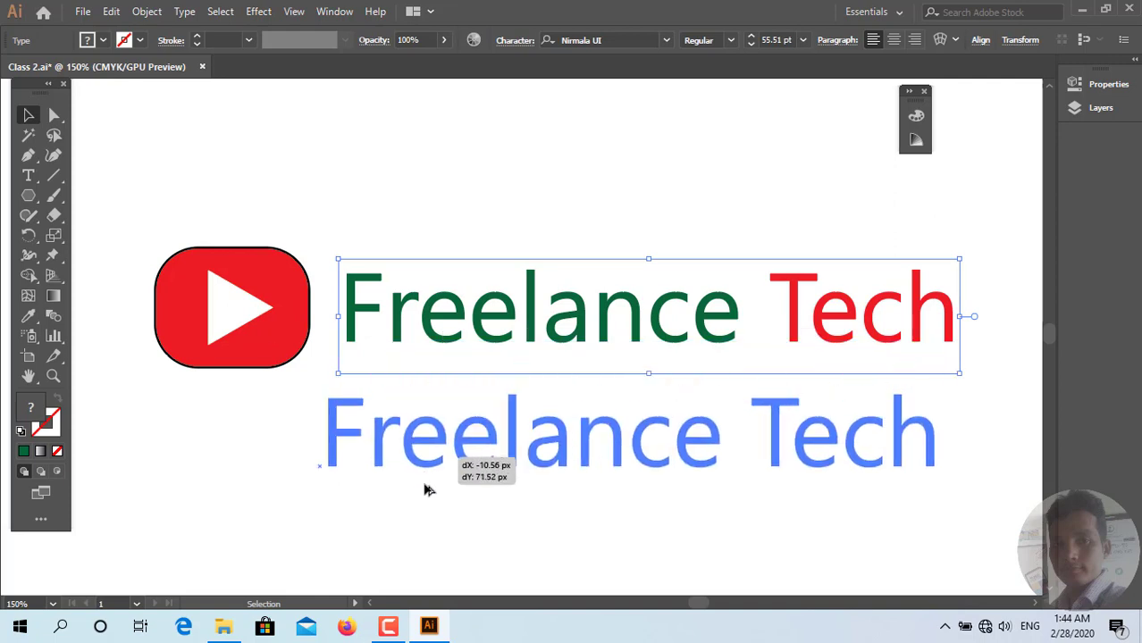
scroll(436, 525, "down", 2)
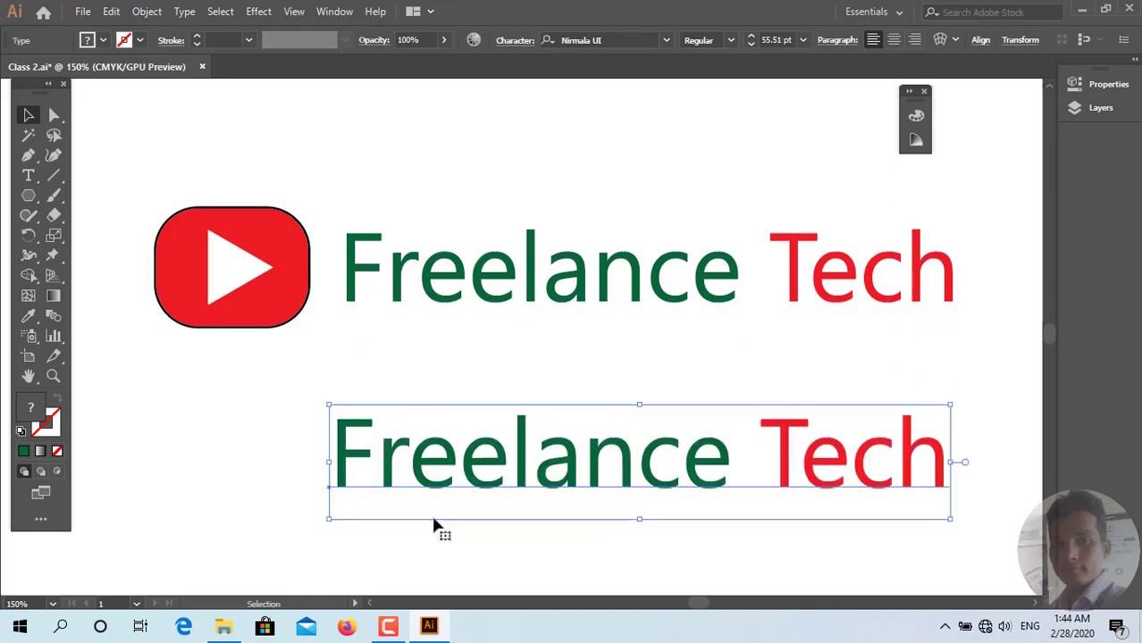
left_click(596, 536)
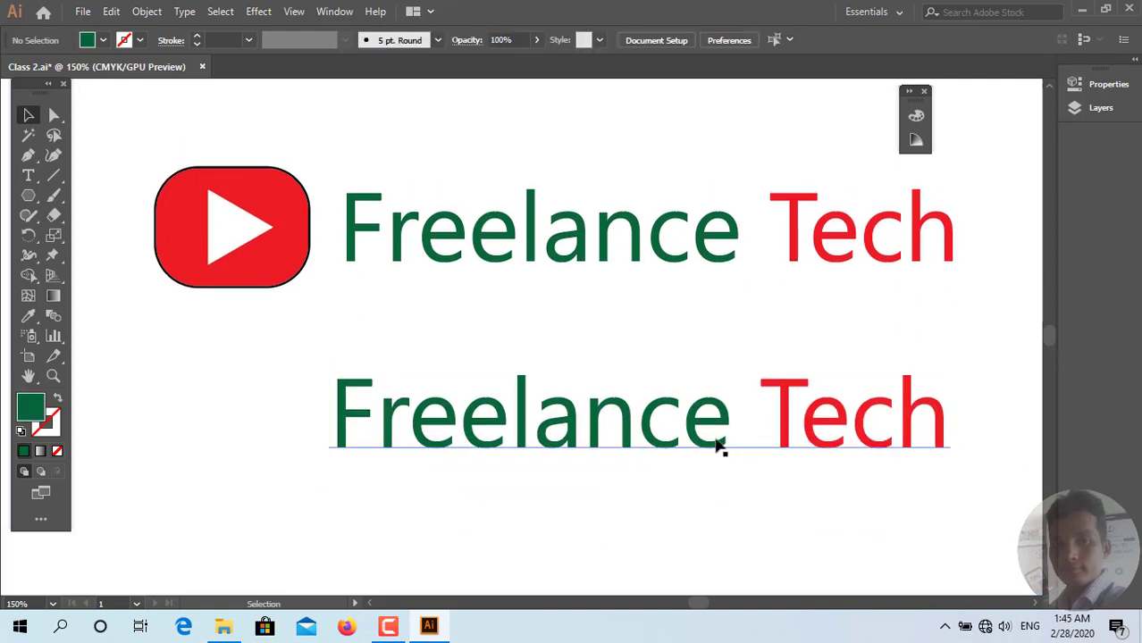
Step: Select the lower copy and browse its context menu and font families
left_click(704, 444)
right_click(704, 444)
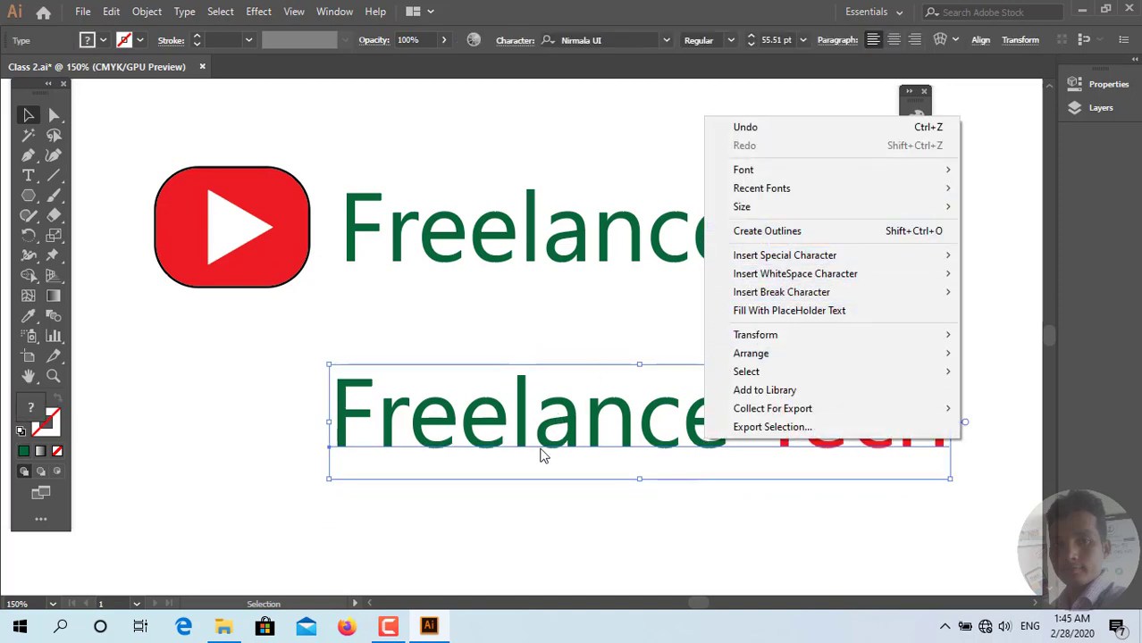
left_click(587, 334)
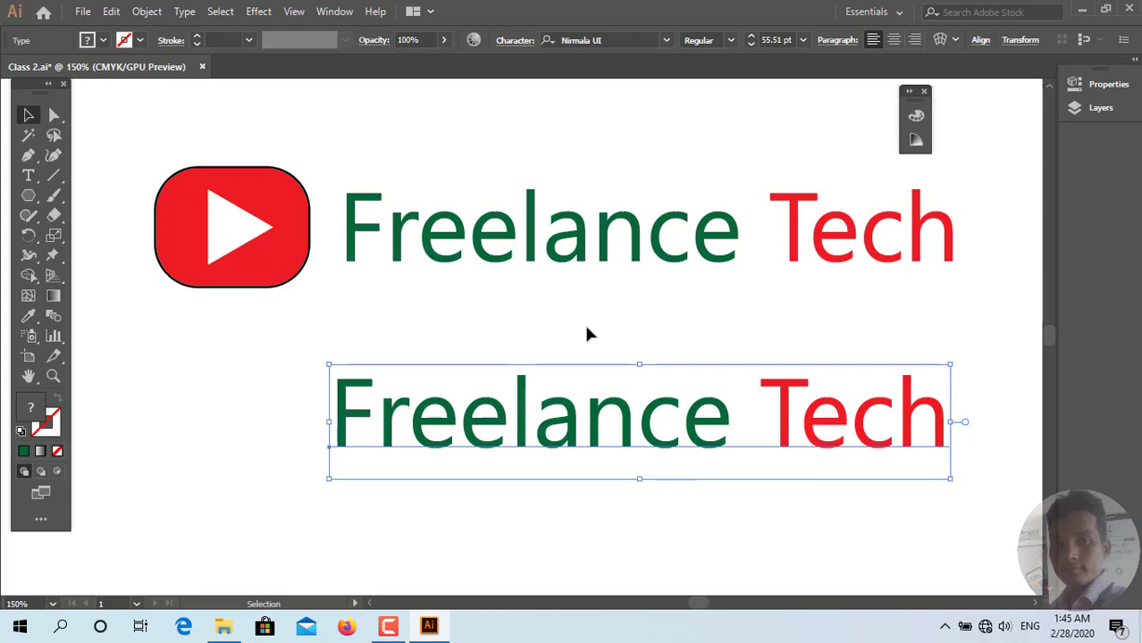
left_click(598, 432)
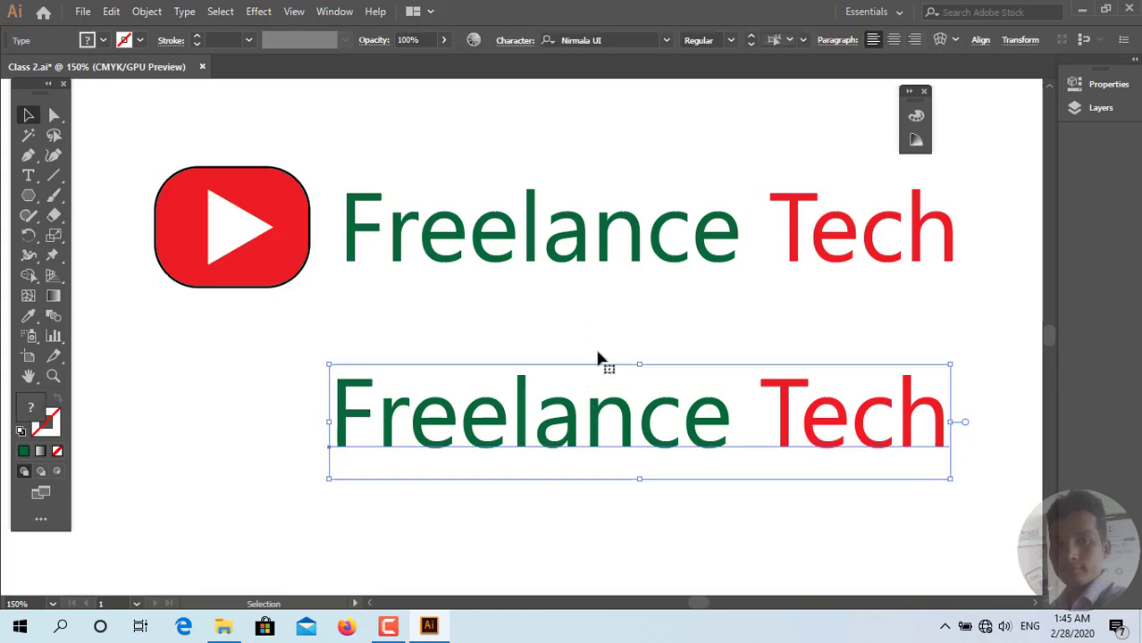
left_click(666, 41)
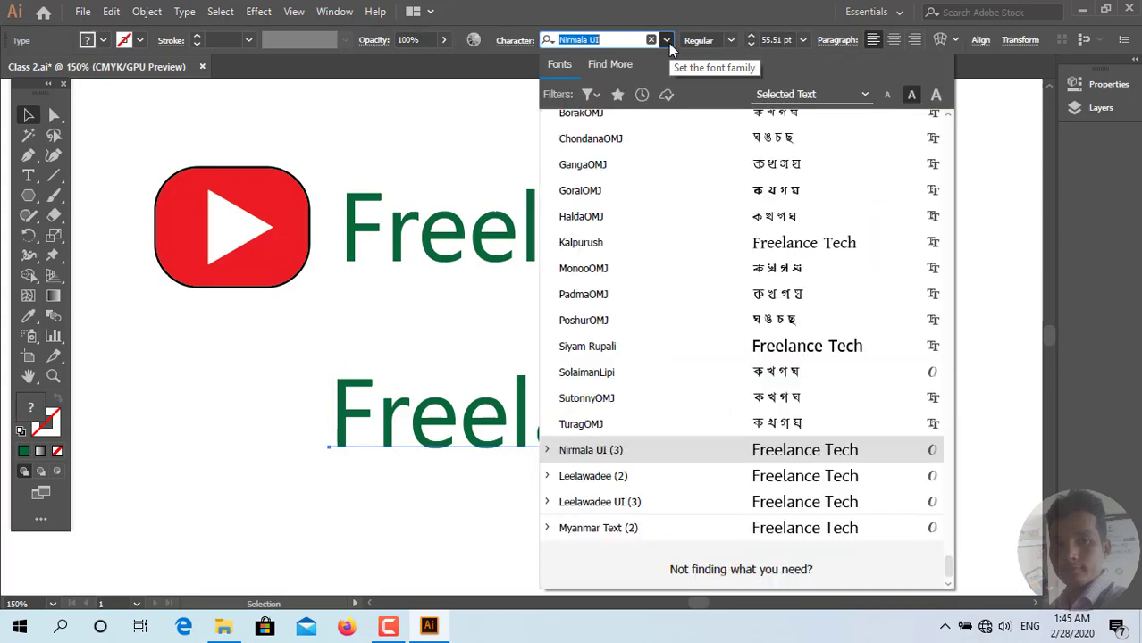
Step: Set the lower text's font to GoodTimesRg-Regular, after trying Intro Regular
scroll(606, 366, "up", 1)
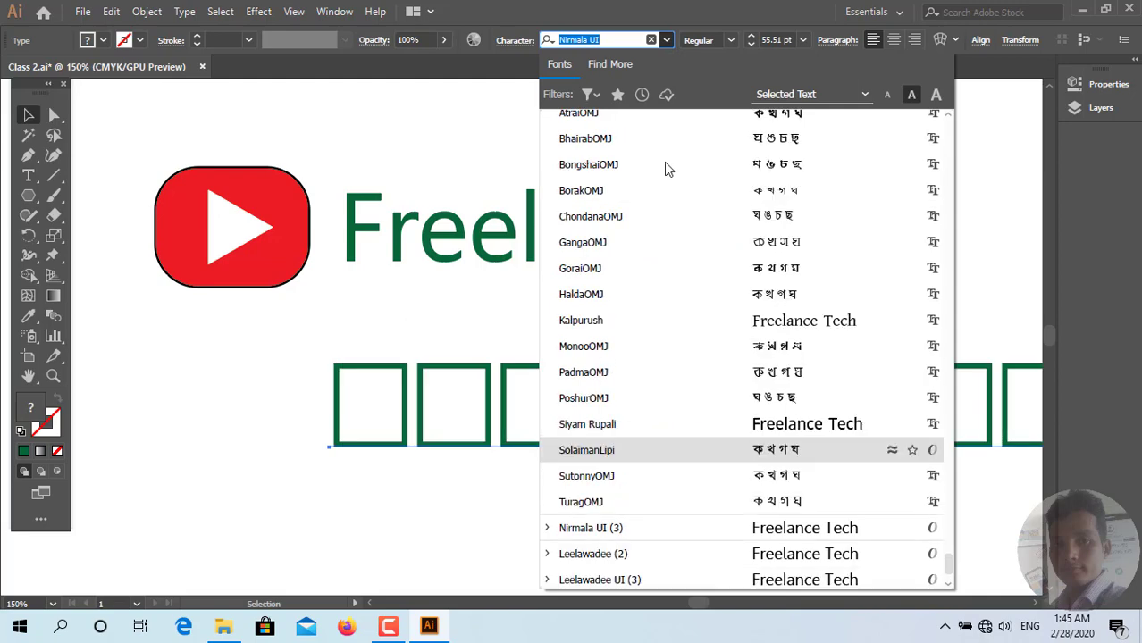
scroll(768, 451, "up", 4)
scroll(788, 260, "up", 4)
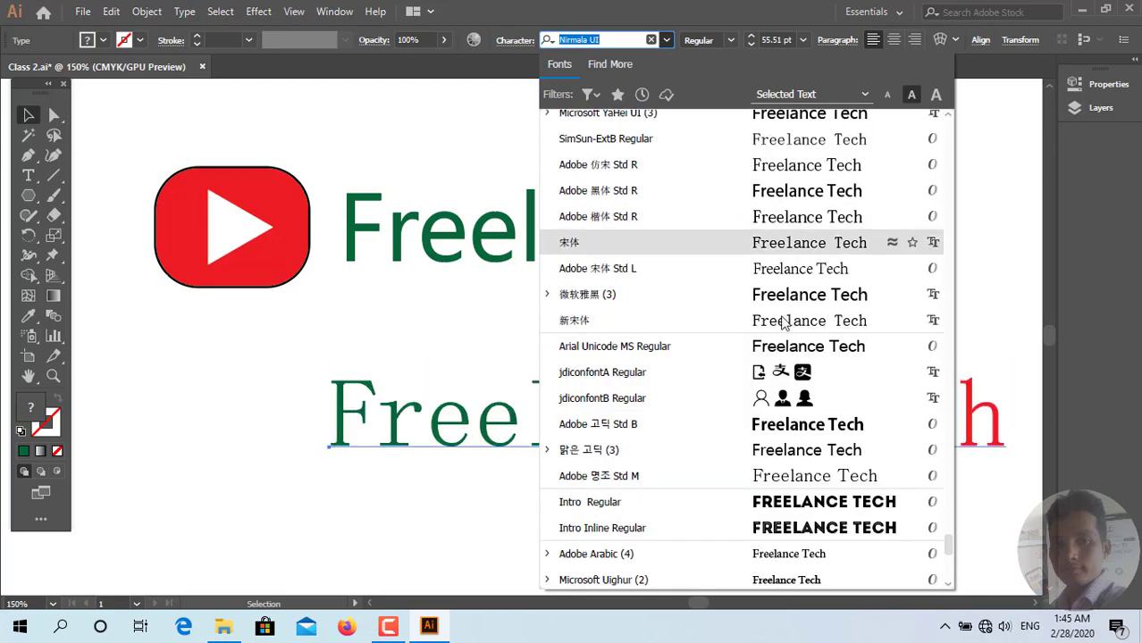
left_click(785, 507)
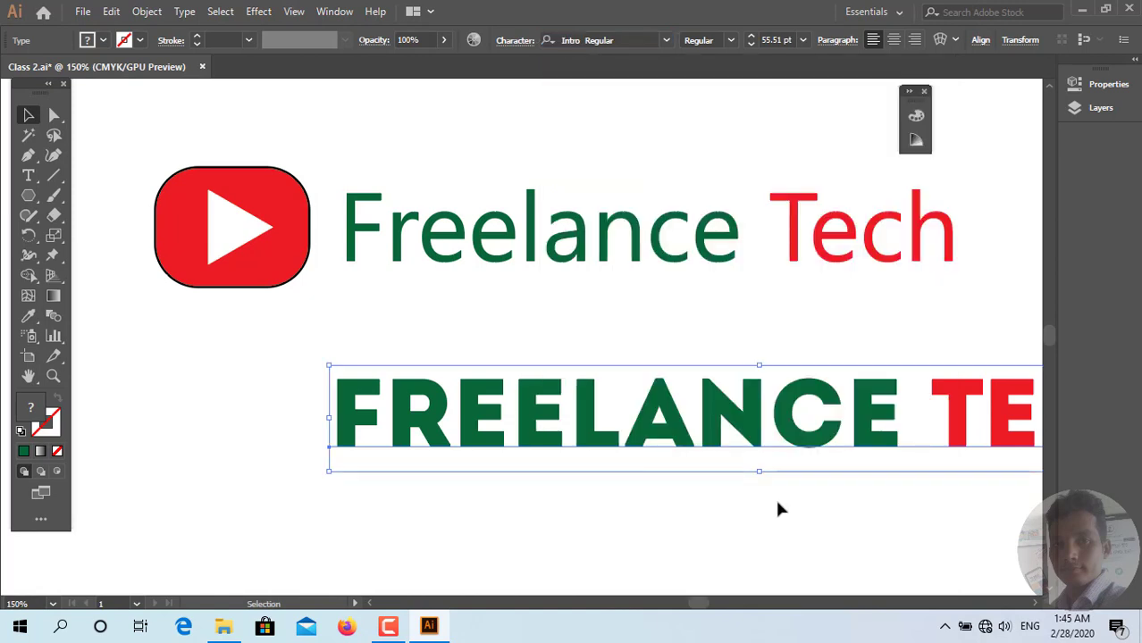
left_click(734, 36)
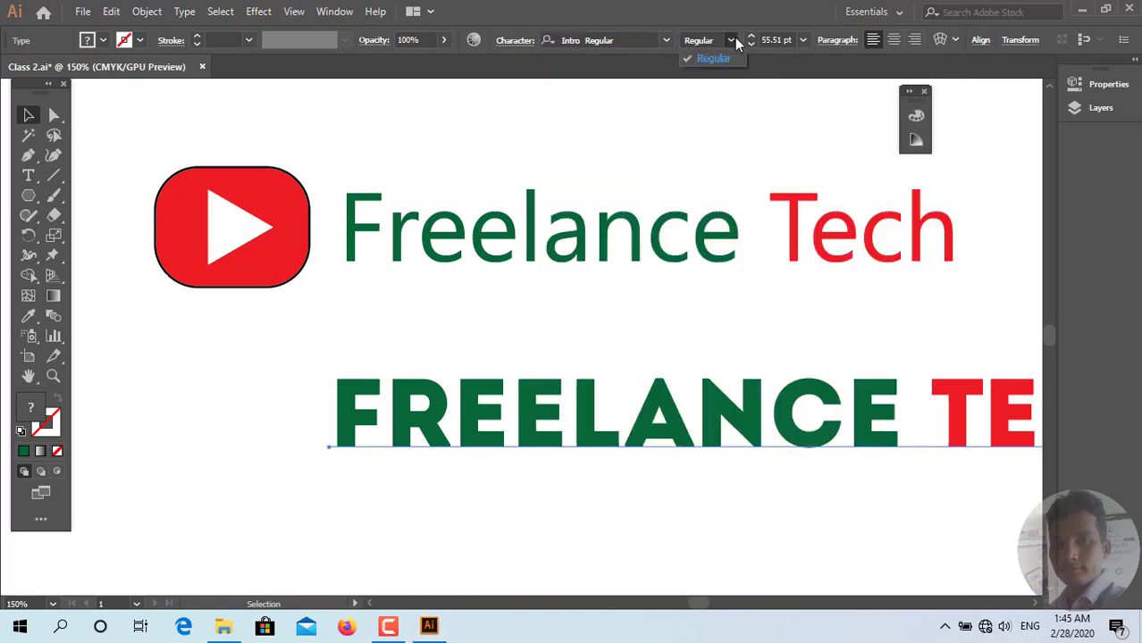
left_click(666, 41)
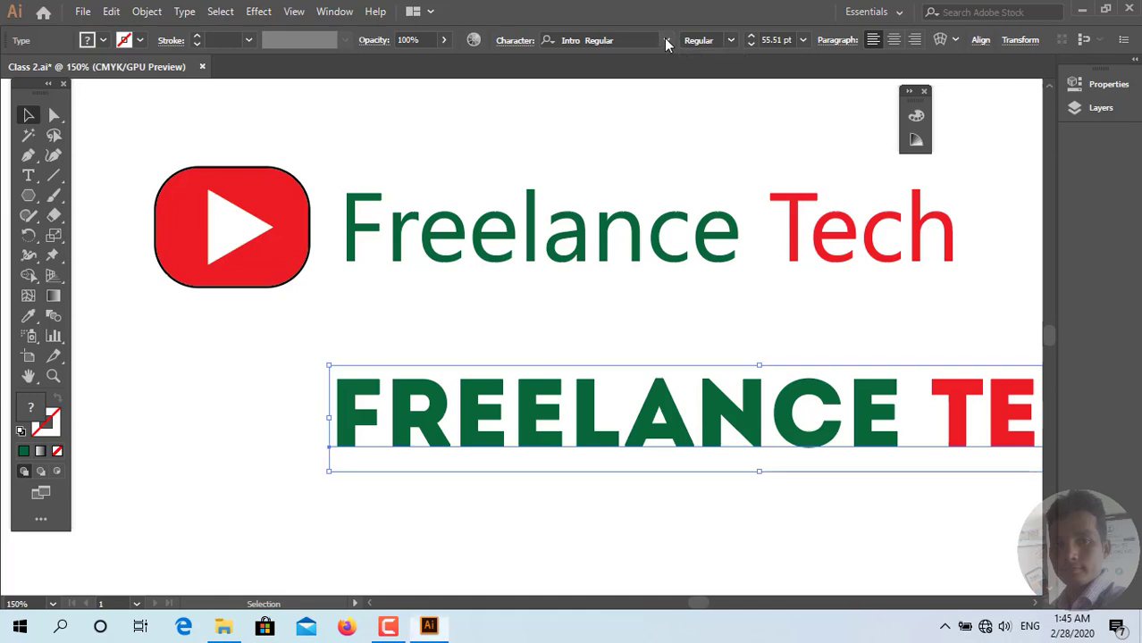
left_click(665, 42)
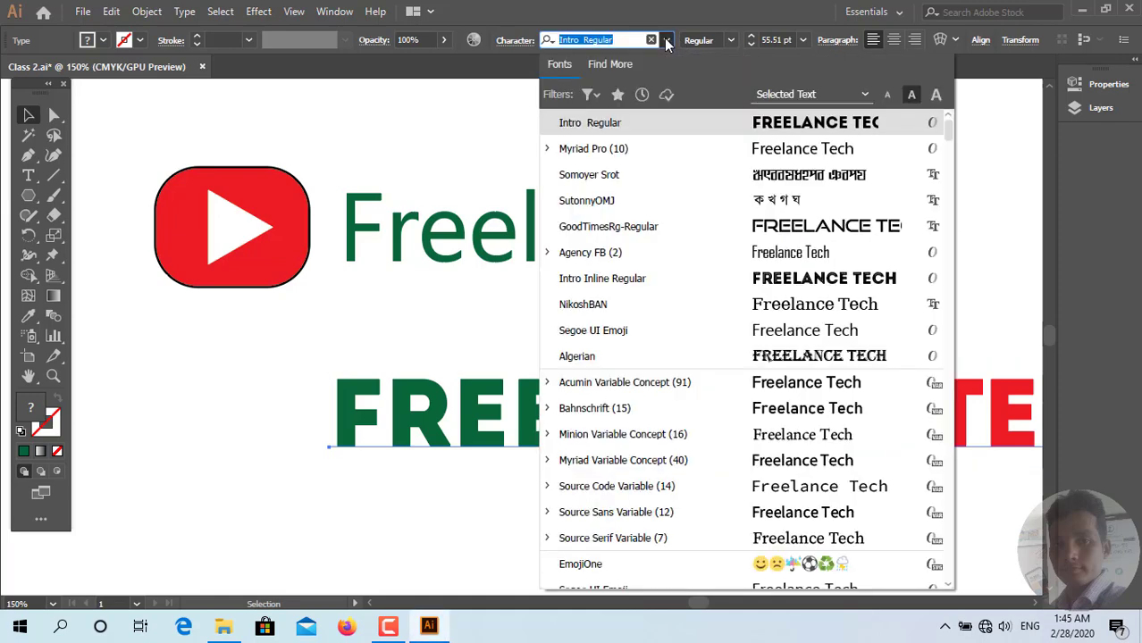
type("G")
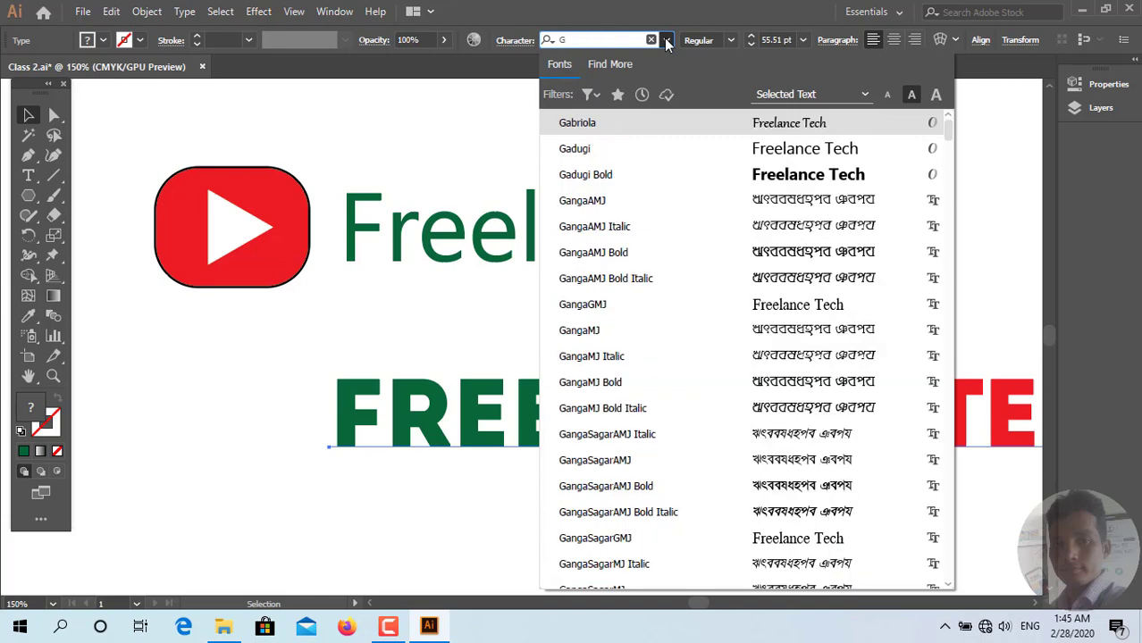
type("ood")
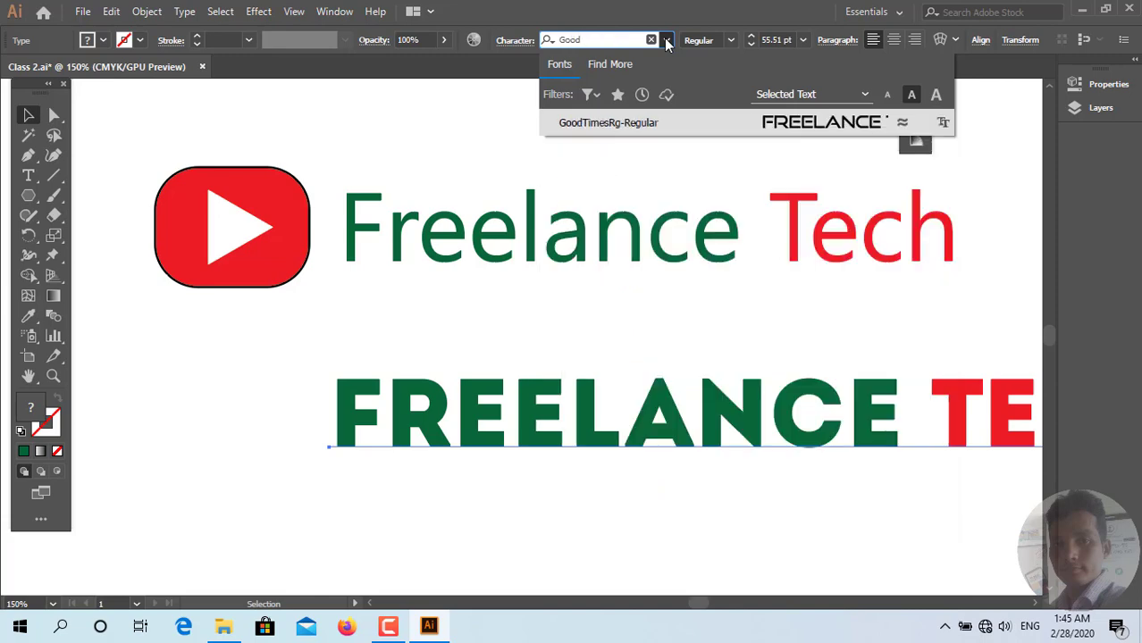
left_click(702, 123)
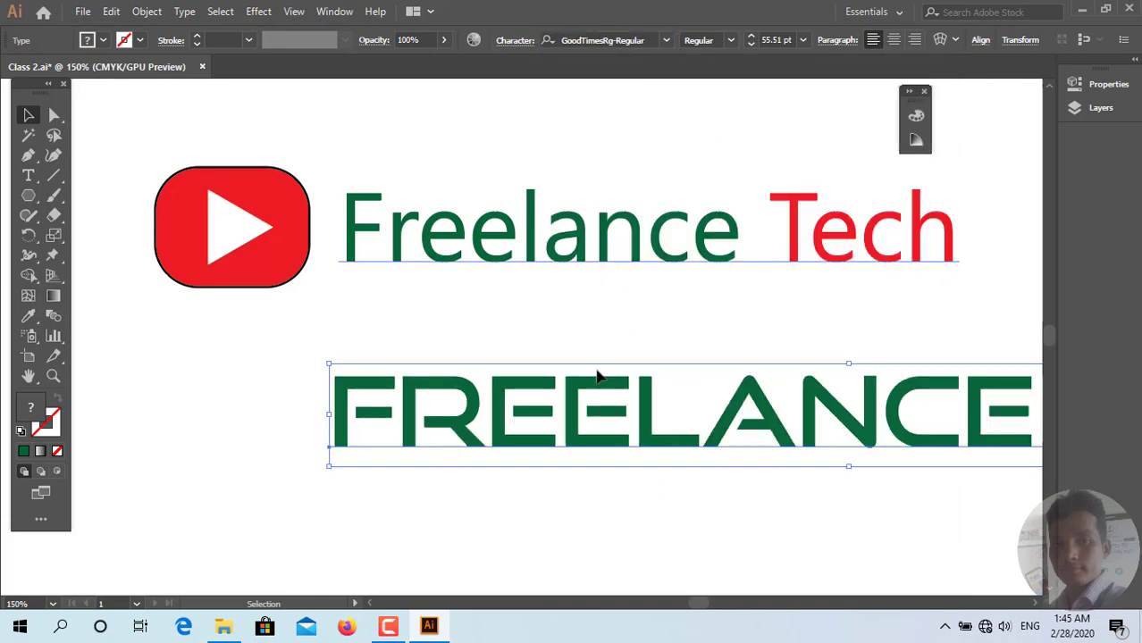
Step: Shrink the lower text to about 29.31 pt and reposition it
left_click_drag(844, 433, 590, 438)
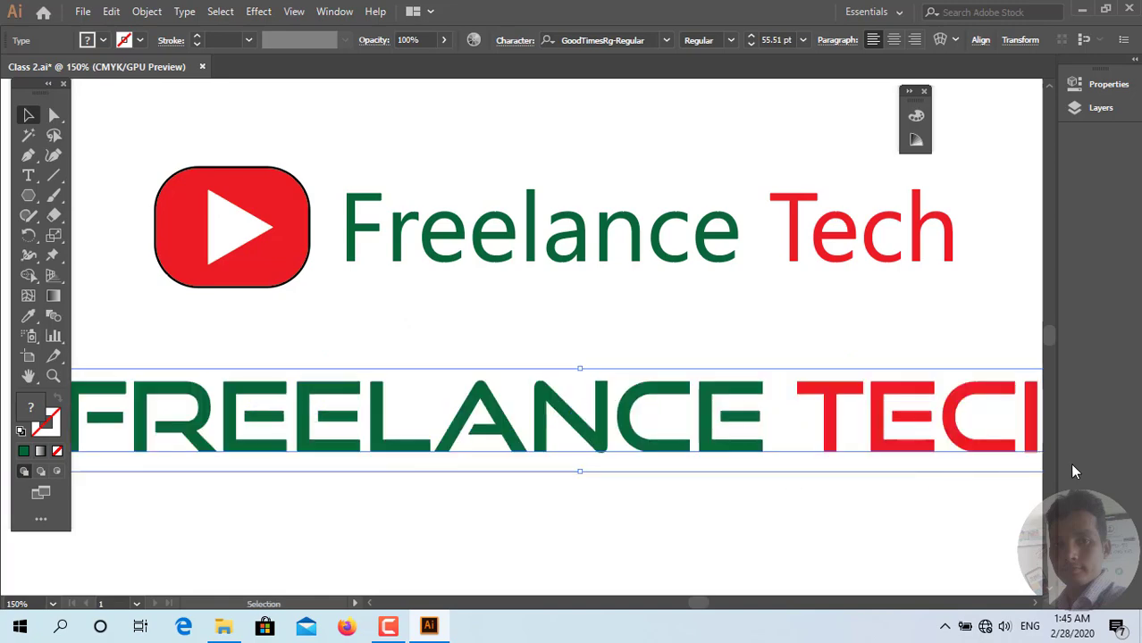
left_click_drag(897, 454, 676, 446)
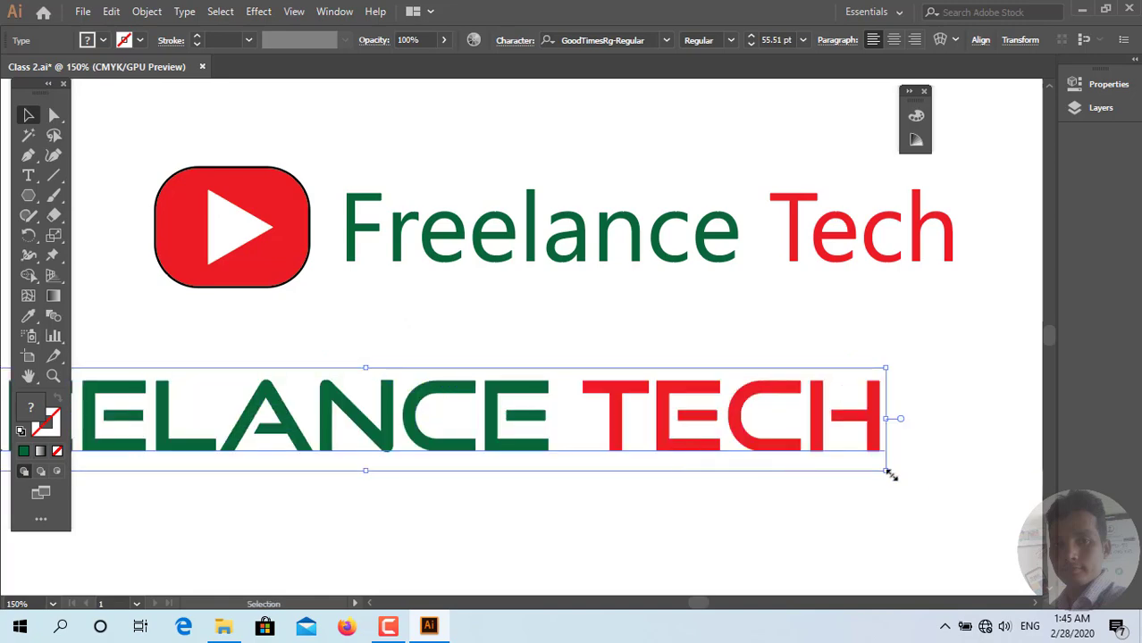
left_click_drag(891, 475, 644, 438)
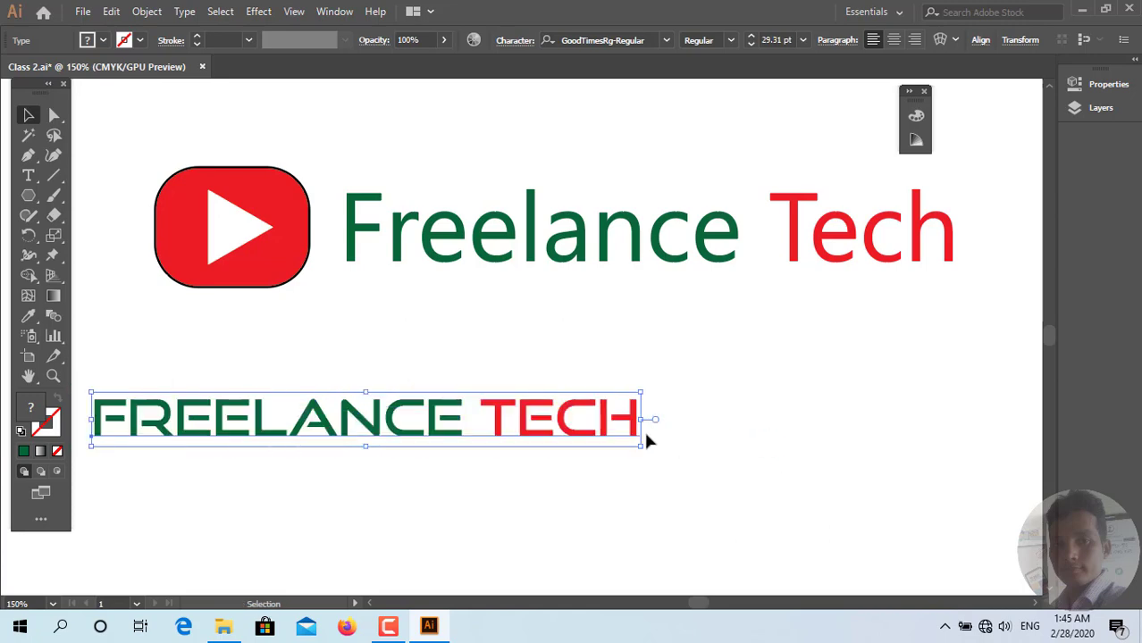
mouse_move(561, 429)
left_mouse_down()
mouse_move(456, 418)
mouse_move(705, 388)
mouse_move(674, 385)
left_mouse_up()
left_click(719, 487)
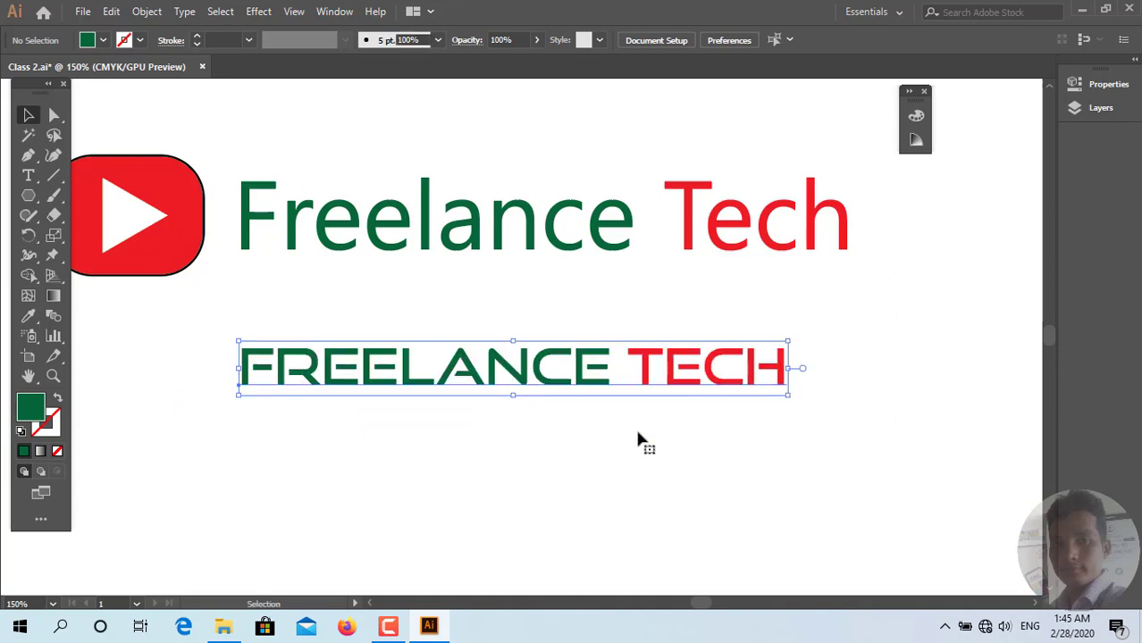
Step: Delete the original Freelance Tech line and duplicate the new text above
scroll(598, 468, "up", 3)
scroll(598, 468, "down", 3)
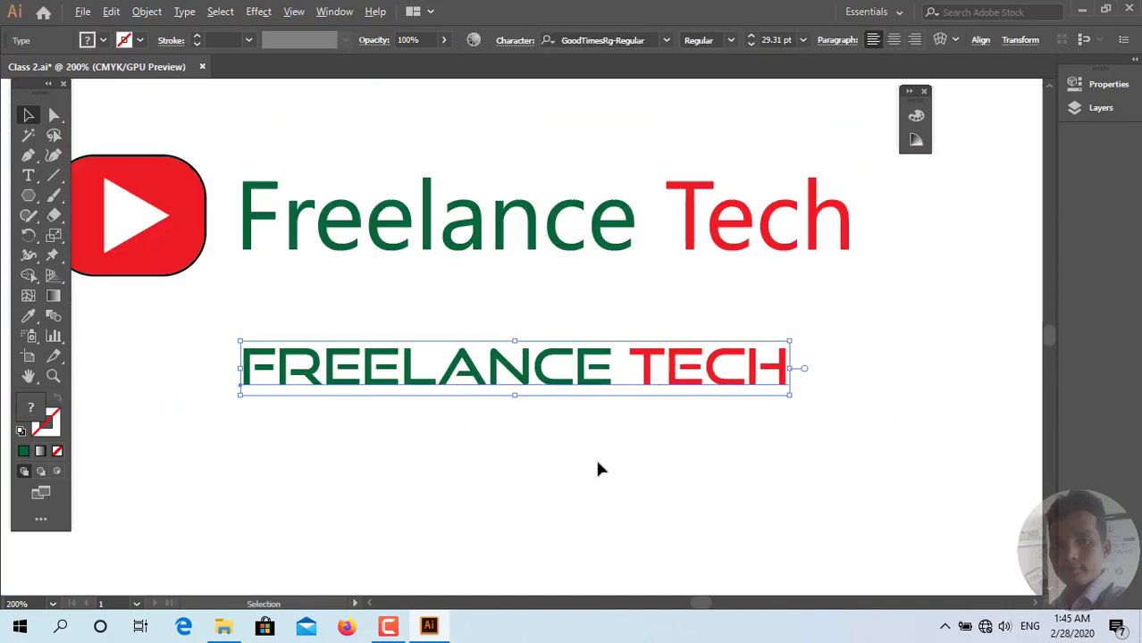
scroll(599, 468, "down", 1)
left_click(678, 311)
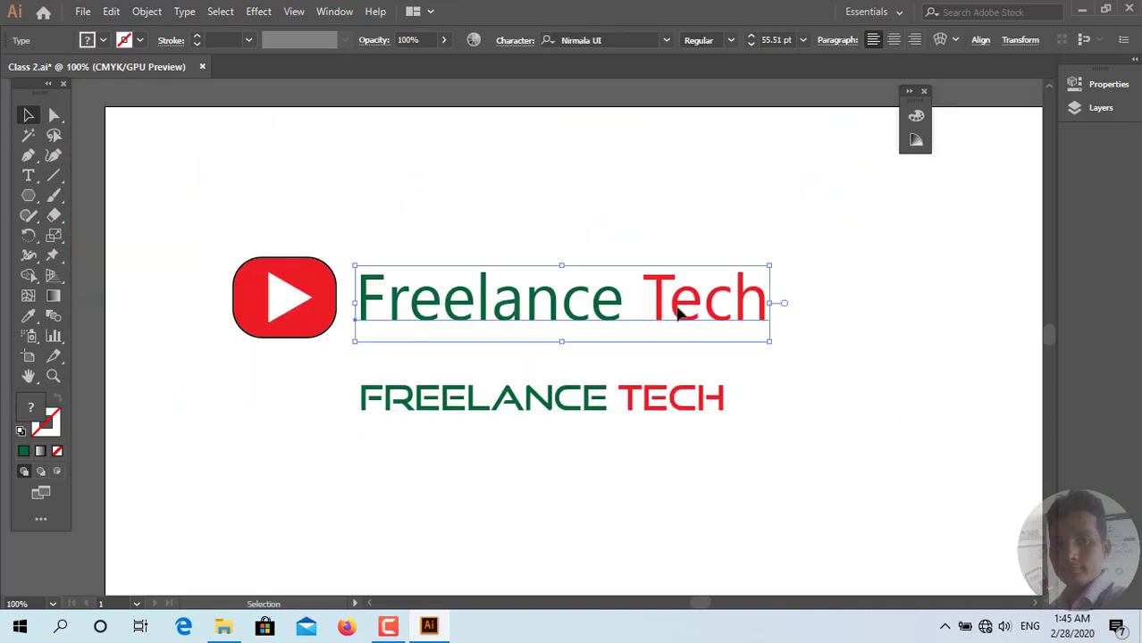
key("Delete")
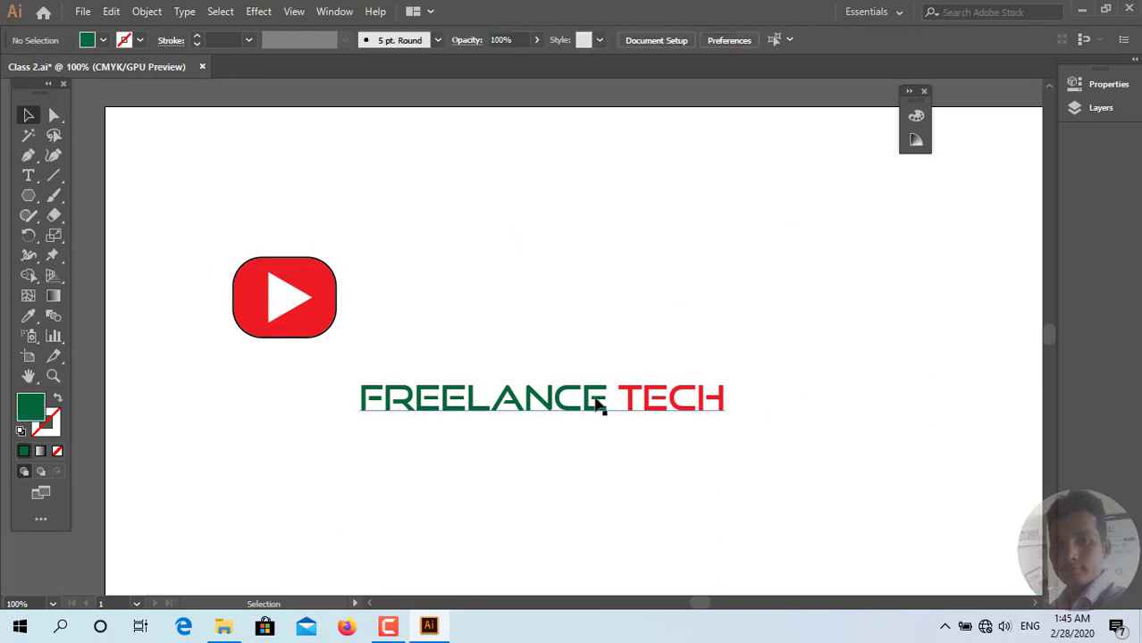
scroll(598, 404, "up", 2)
mouse_move(594, 412)
left_mouse_down()
mouse_move(598, 238)
mouse_move(580, 403)
mouse_move(586, 388)
left_mouse_up()
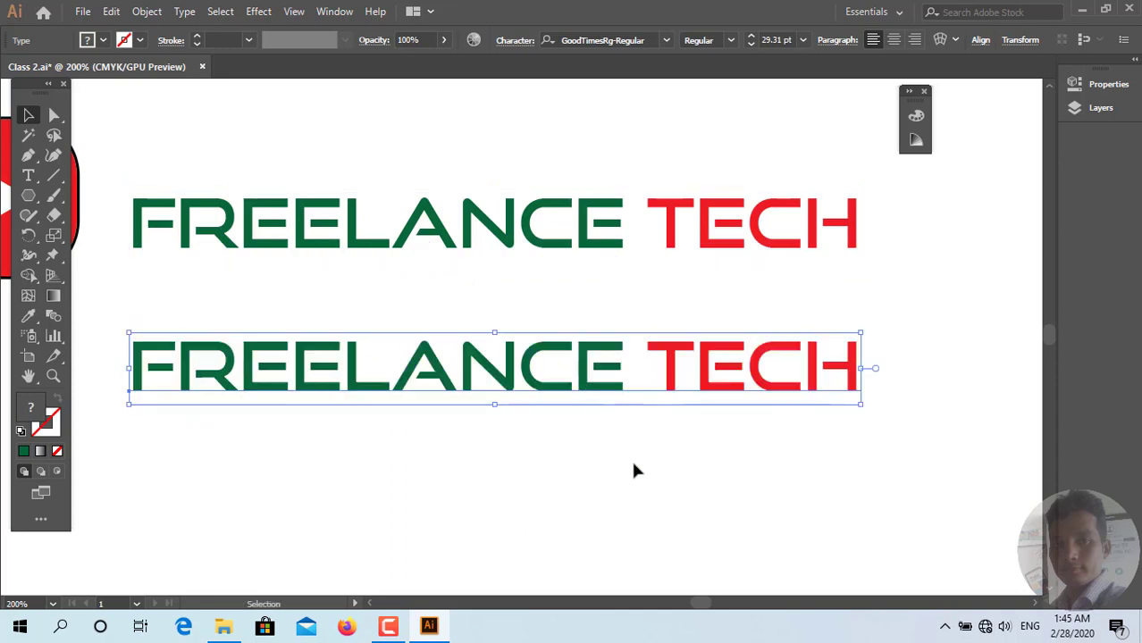
Step: Expand the lower FREELANCE TECH text into outlined shapes
left_click(632, 466)
left_click(554, 393)
right_click(552, 394)
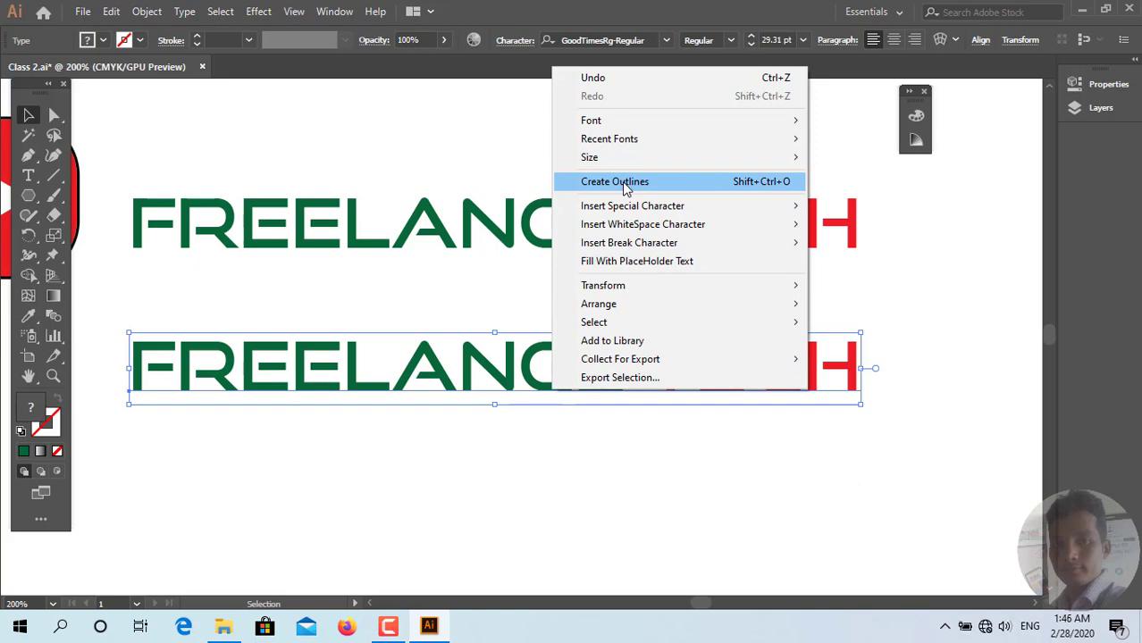
left_click(147, 11)
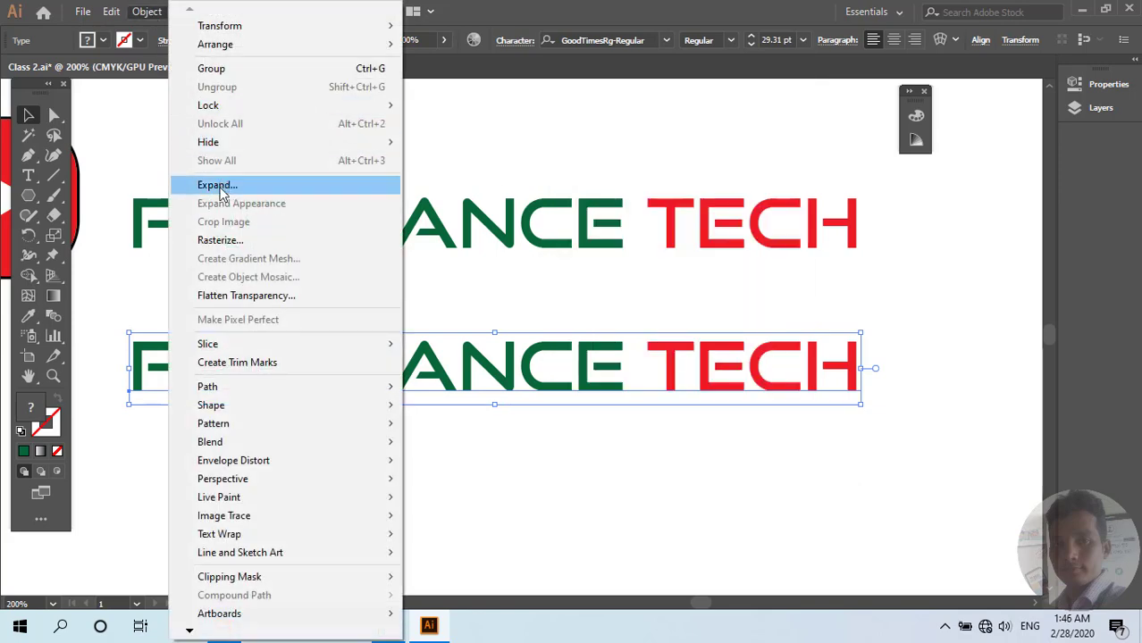
left_click(220, 187)
left_click(502, 408)
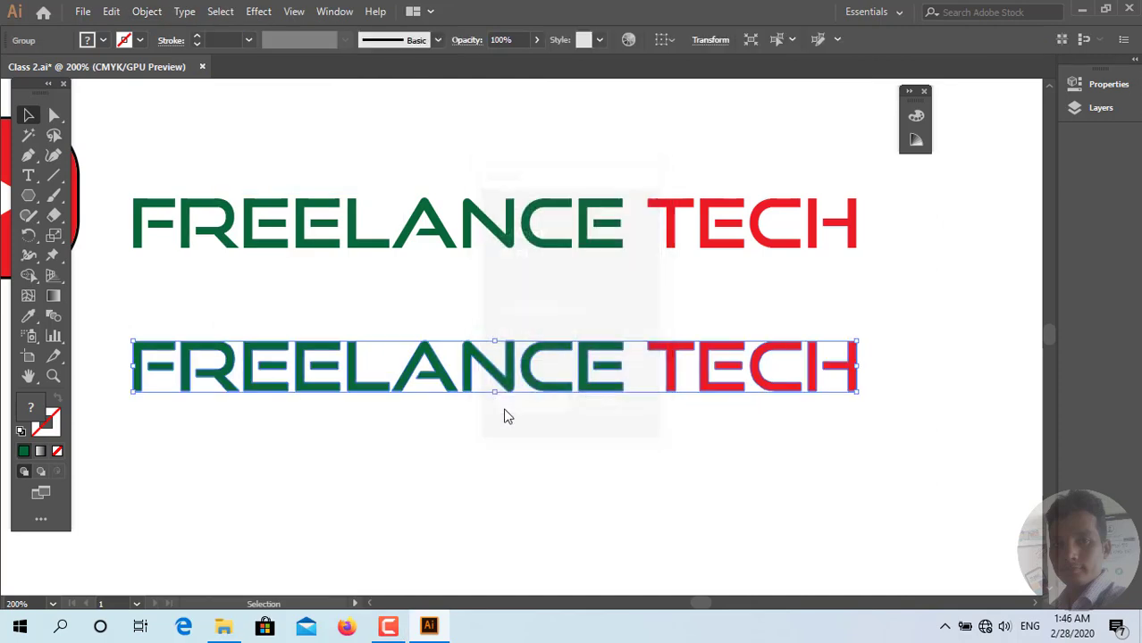
Step: Ungroup the outlined letters and eyedropper TECH's red onto the second E of FREELANCE
right_click(527, 379)
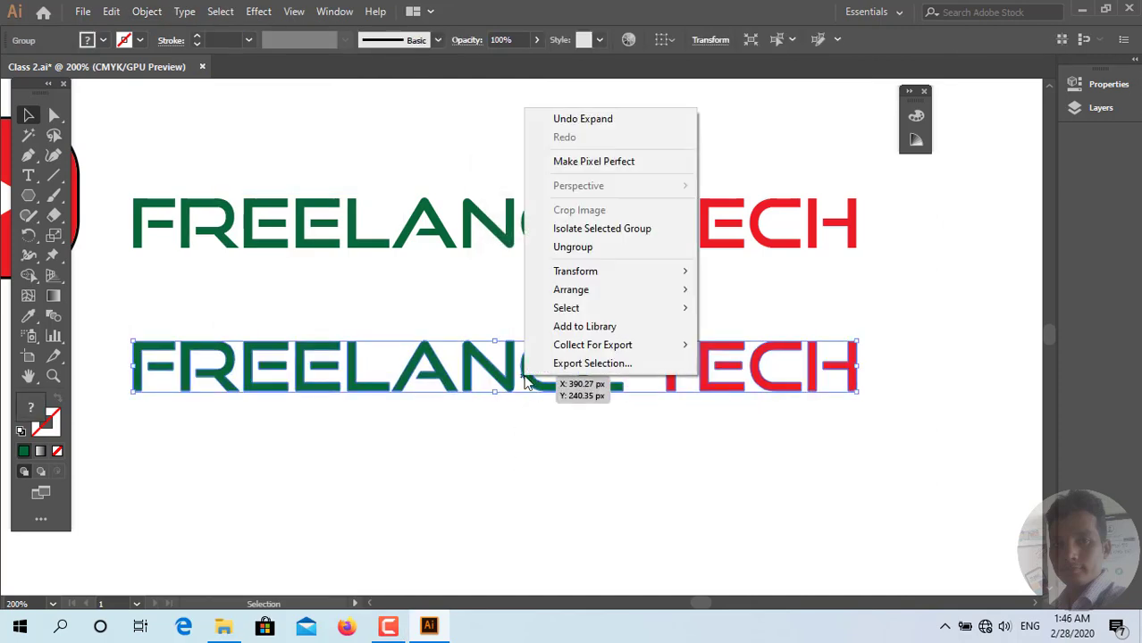
left_click(570, 247)
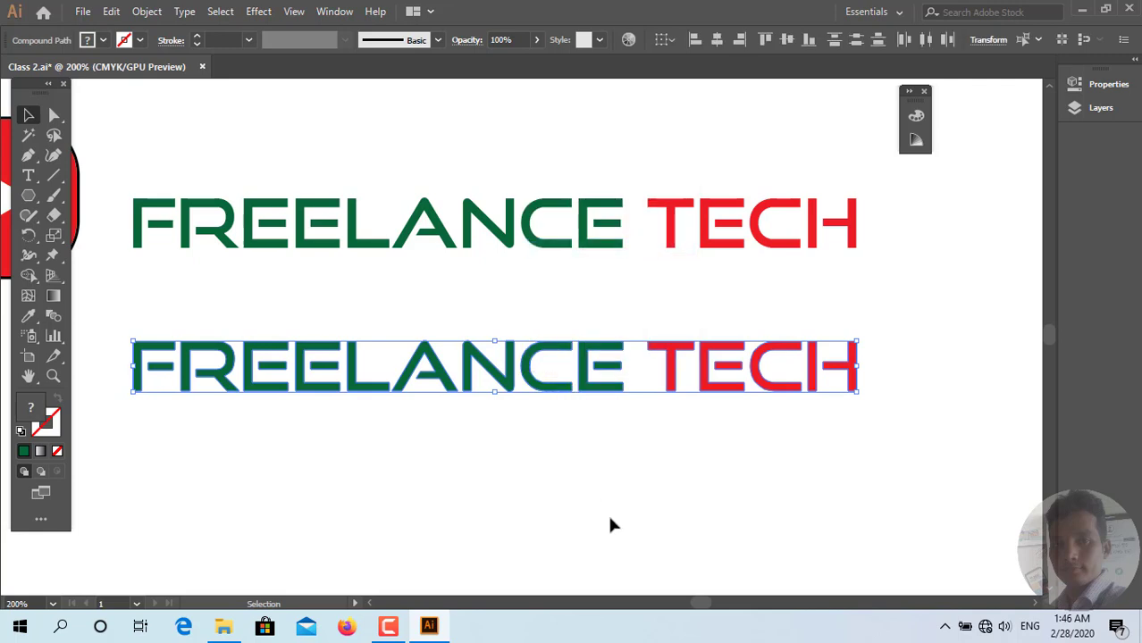
left_click(610, 525)
left_click(323, 368)
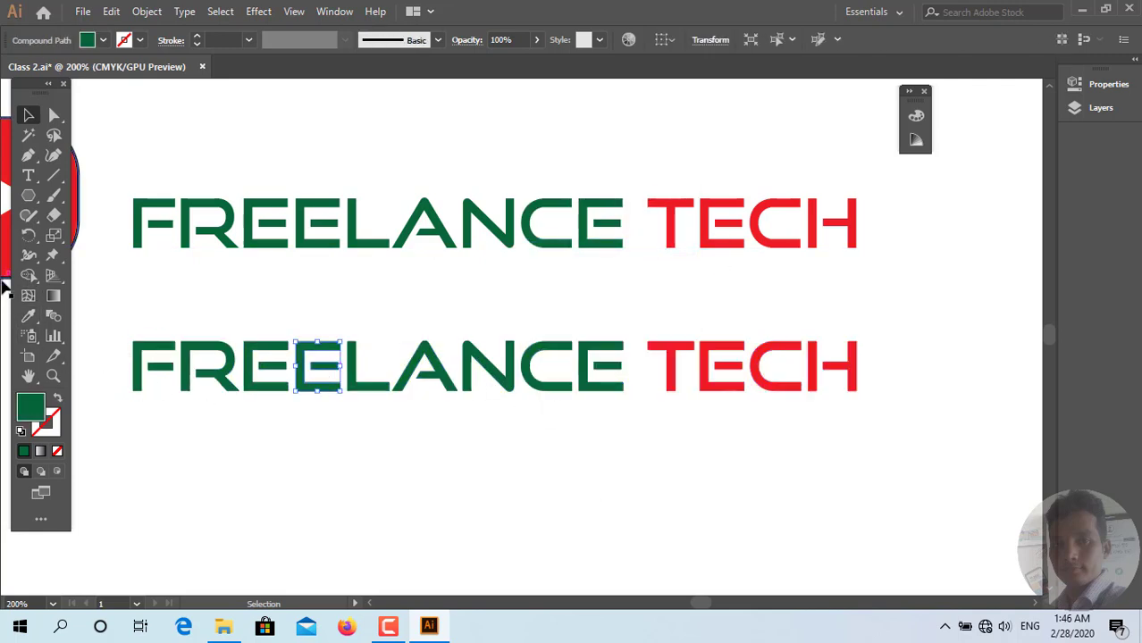
left_click(28, 316)
left_click(705, 222)
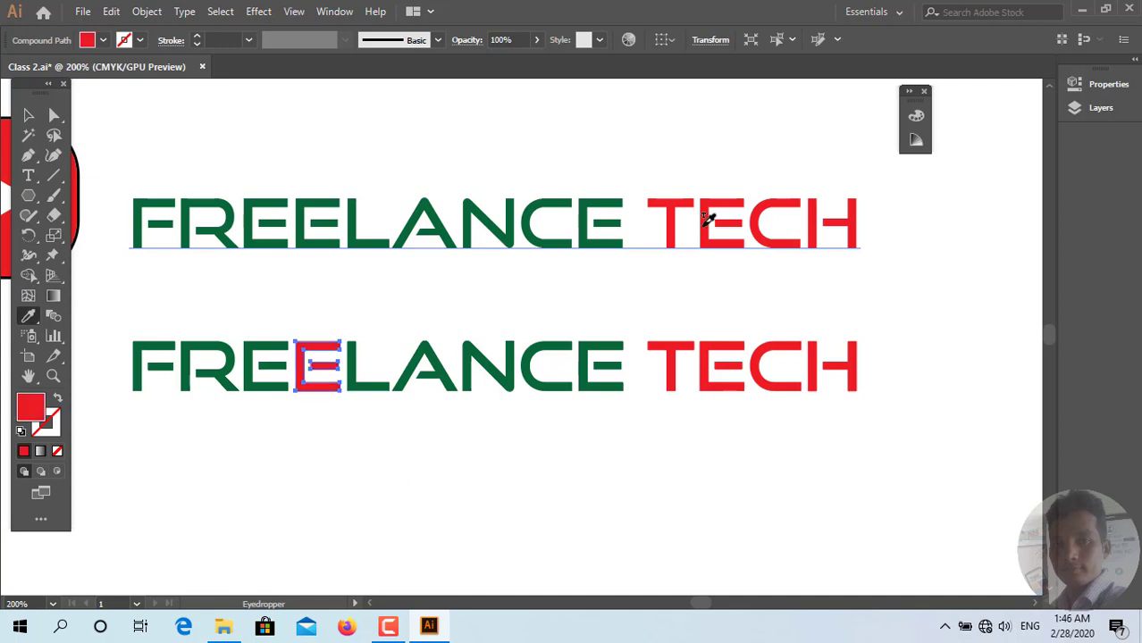
left_click(28, 115)
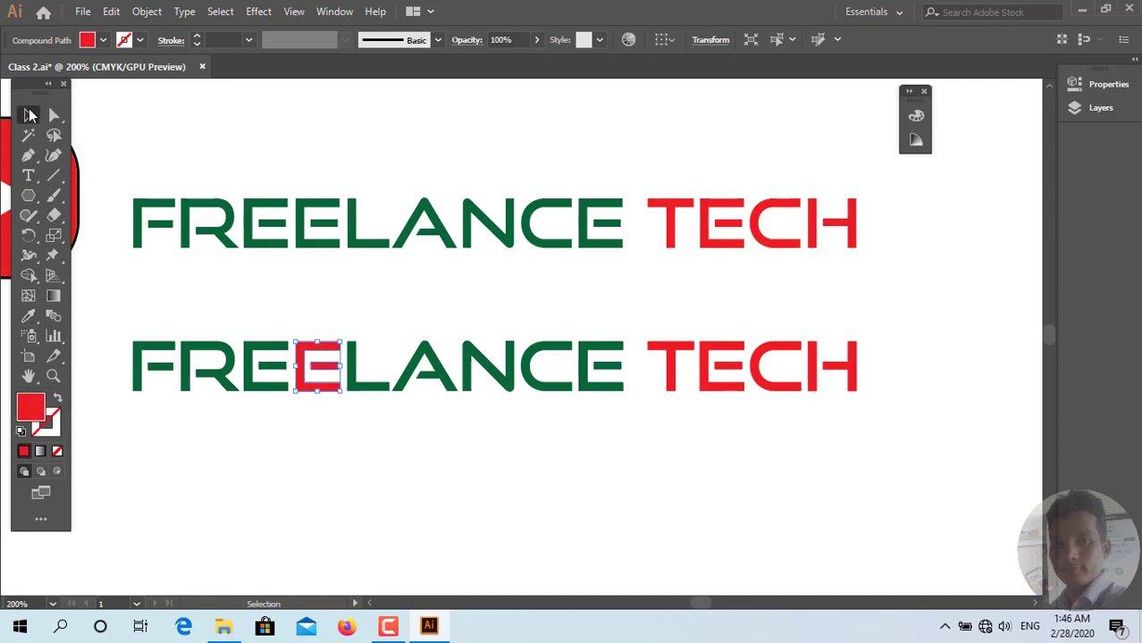
left_click(611, 527)
left_click_drag(528, 541, 598, 467)
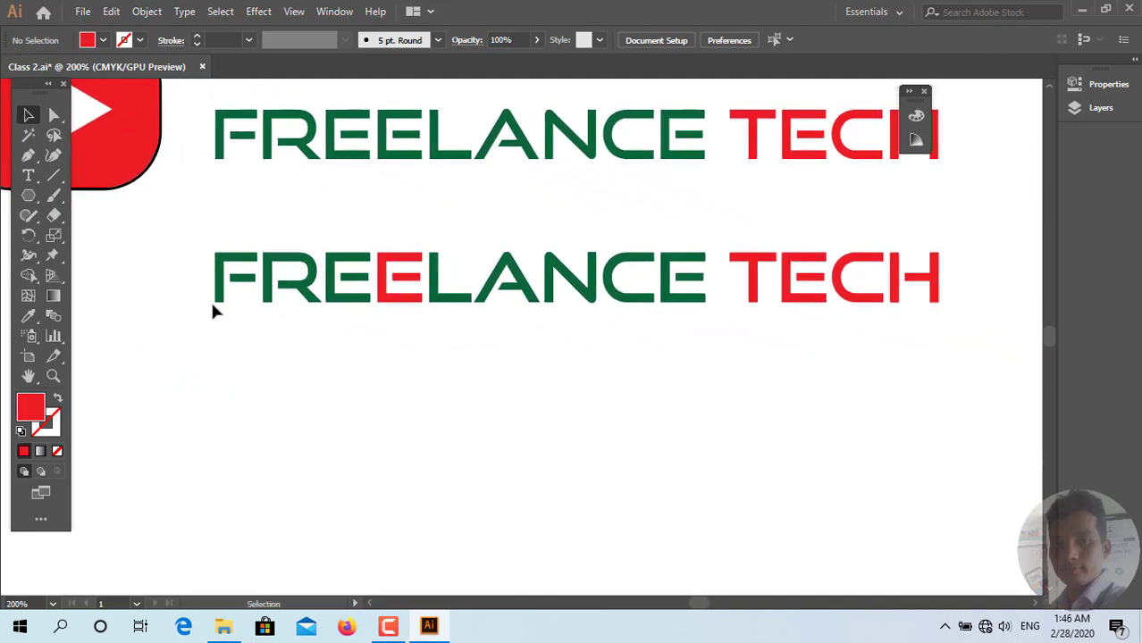
Step: Draw a horizontal line through the lower FREELANCE and give it a thin black stroke
left_click(54, 175)
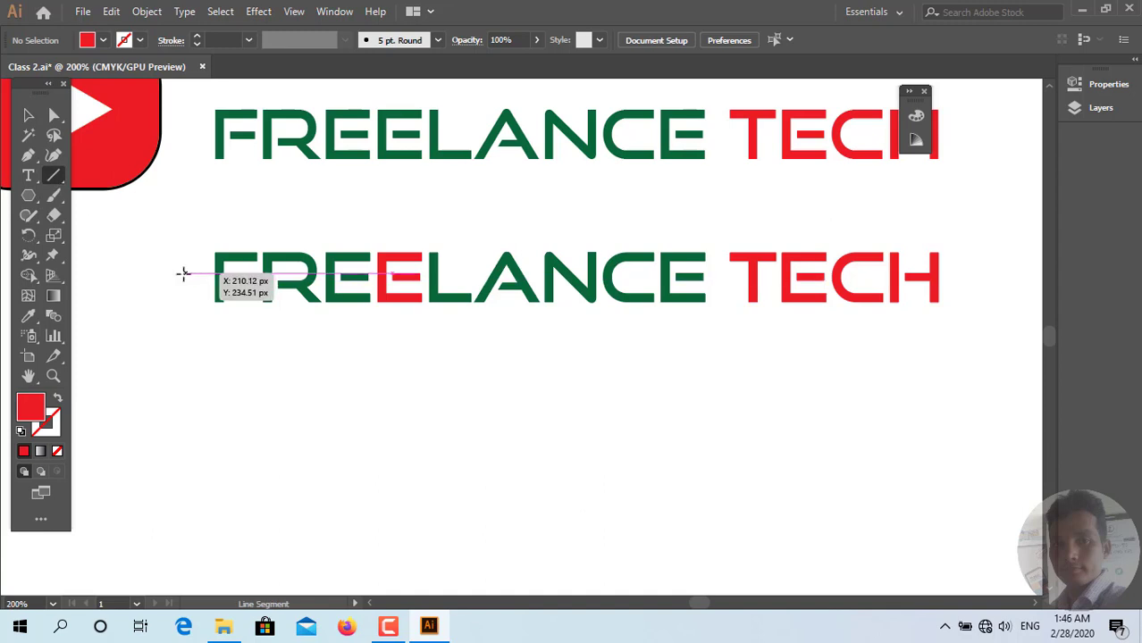
left_click_drag(179, 282, 737, 281)
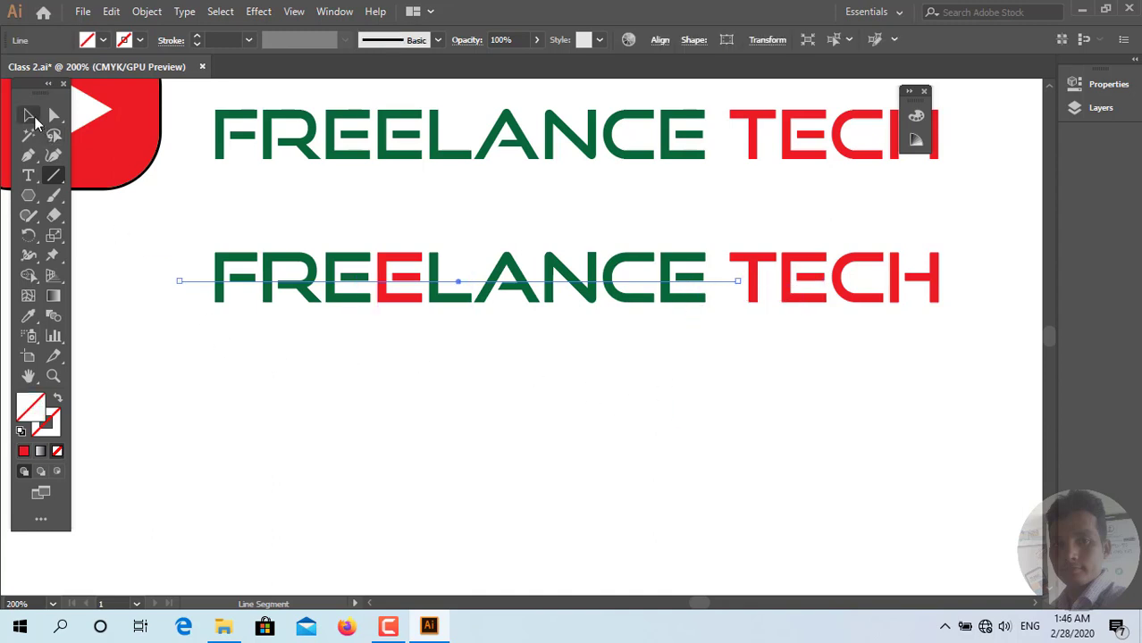
left_click(30, 116)
left_click_drag(714, 359, 197, 256)
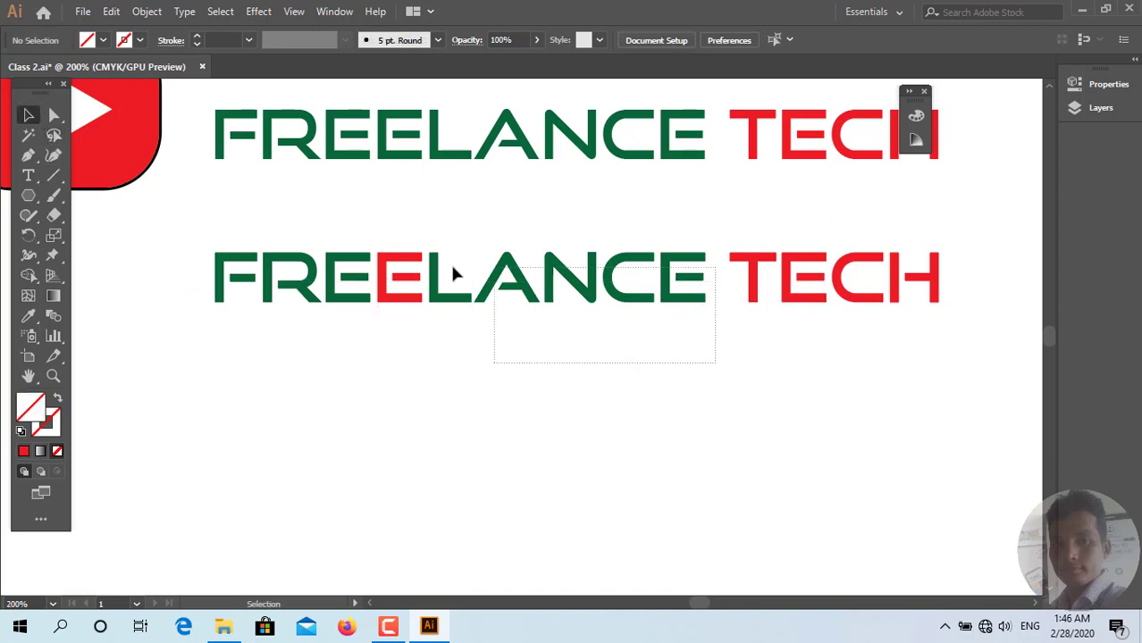
left_click(195, 258)
left_click_drag(197, 304, 191, 314)
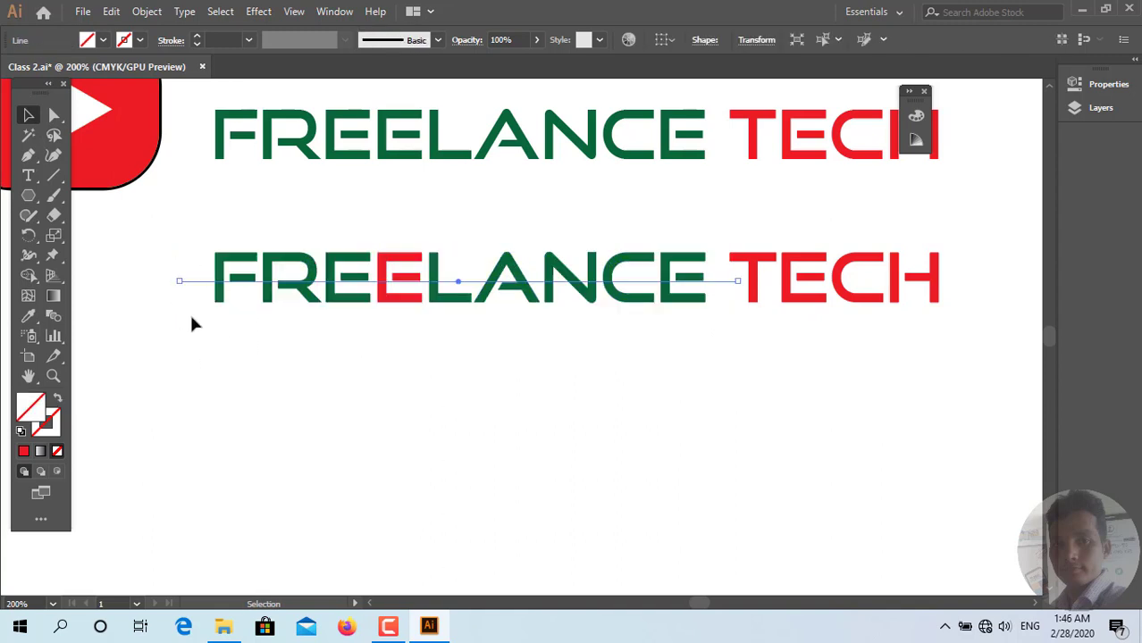
left_click(196, 35)
left_click(158, 197)
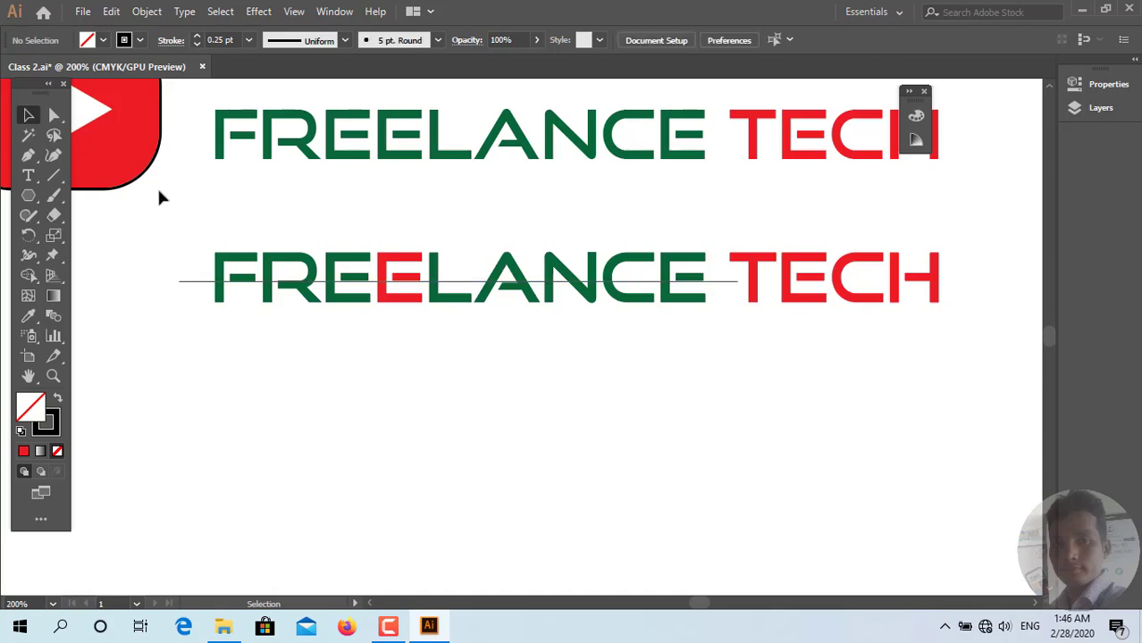
Step: Divide the lower FREELANCE letters along the line with Pathfinder > Divide
mouse_move(170, 224)
left_mouse_down()
mouse_move(753, 369)
mouse_move(714, 369)
left_mouse_up()
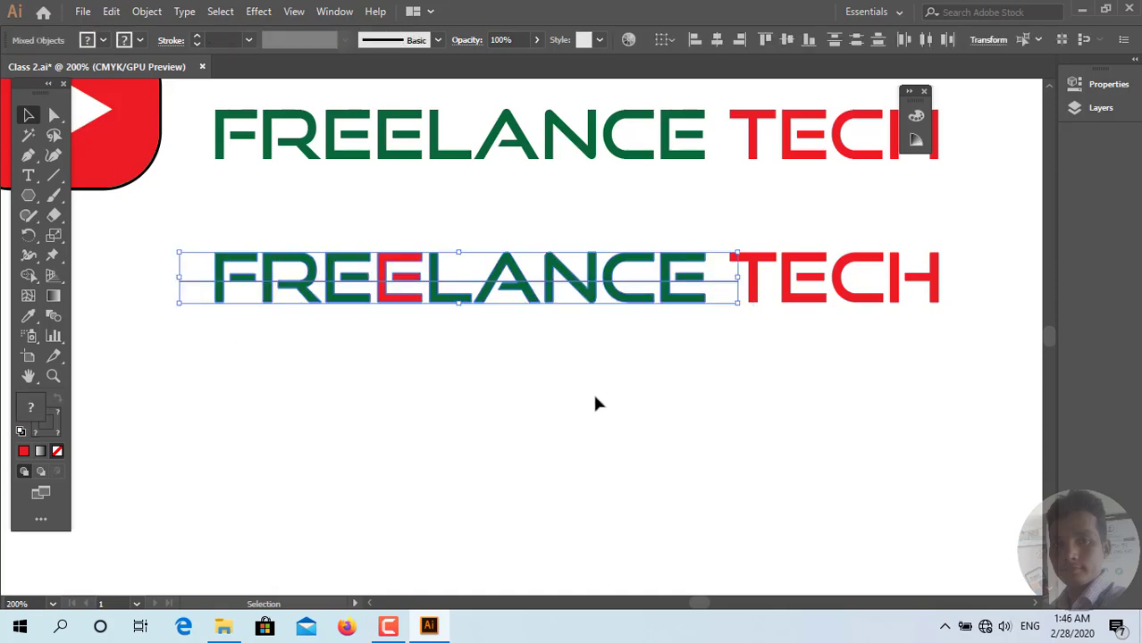
left_click(334, 11)
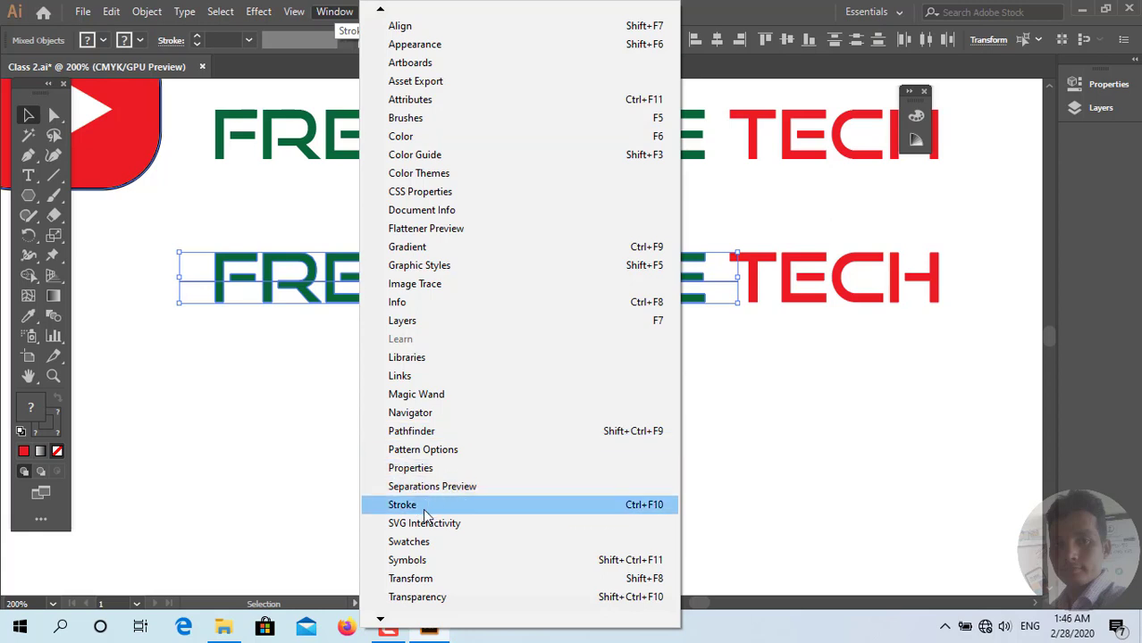
left_click(436, 433)
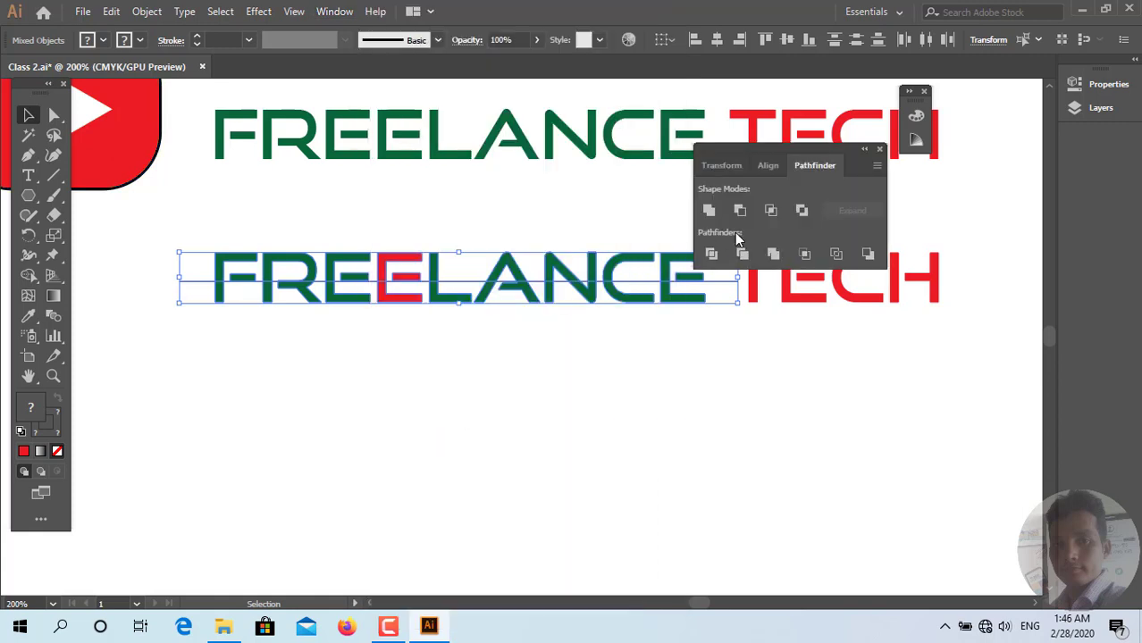
left_click(711, 255)
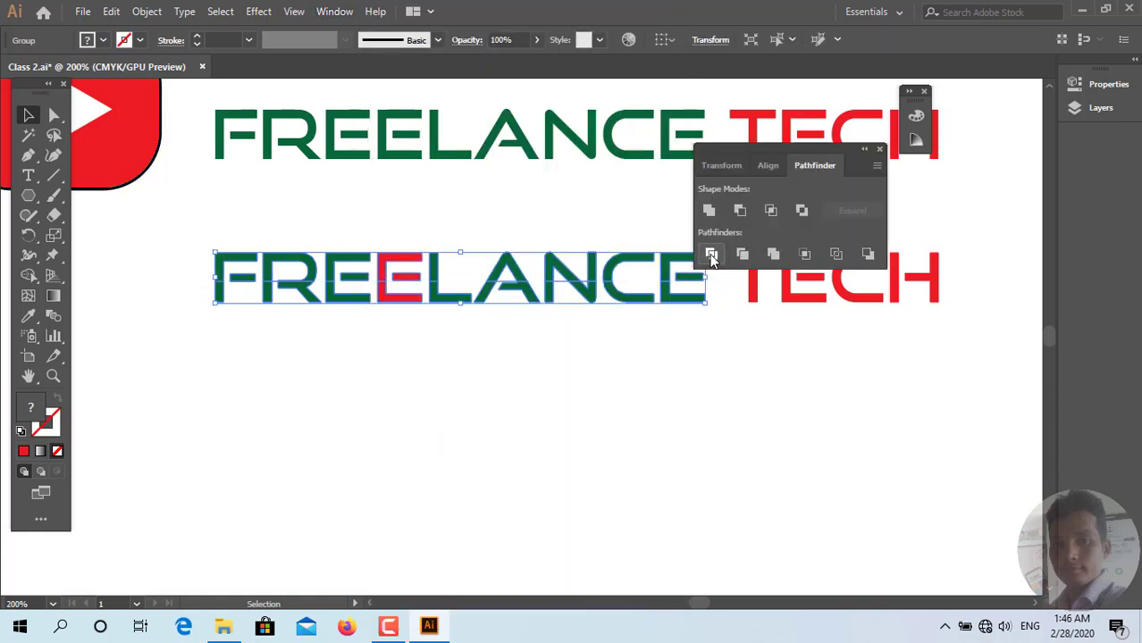
left_click(610, 402)
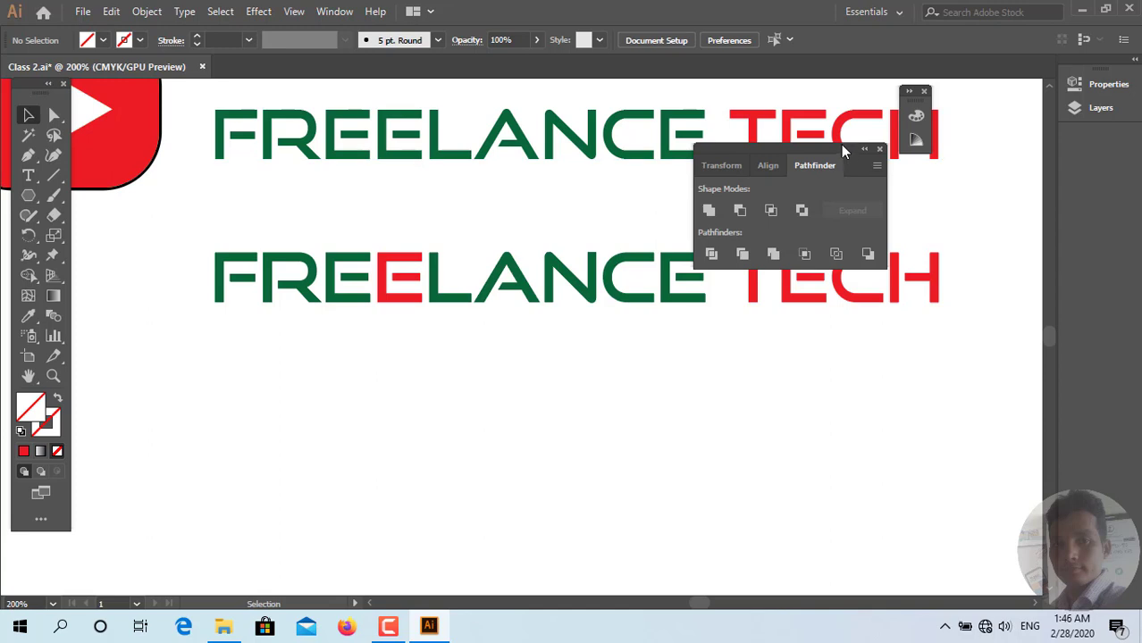
left_click_drag(841, 146, 1026, 295)
Step: Ungroup the divided FREELANCE letters and make their bottom halves red like TECH
left_click(225, 294)
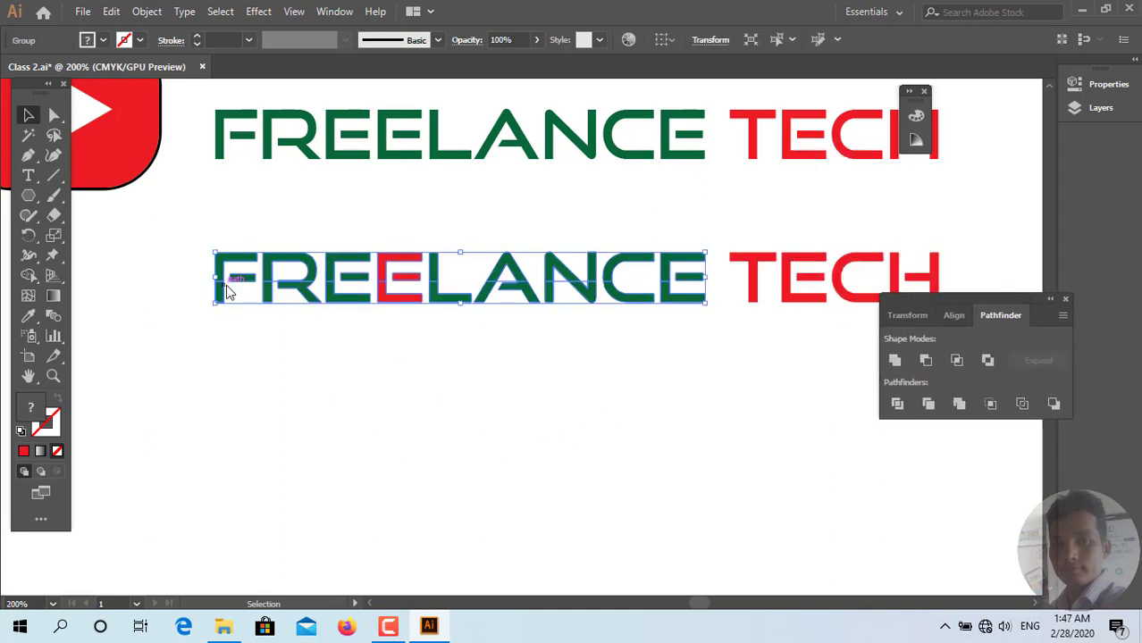
right_click(227, 291)
left_click(301, 425)
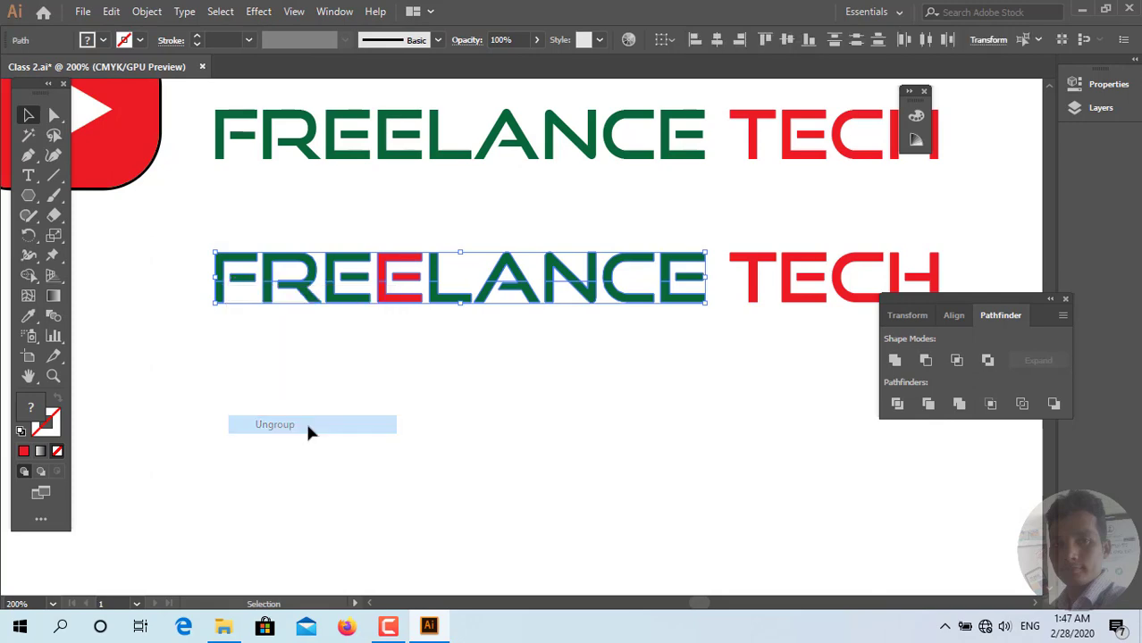
left_click(541, 403)
left_click_drag(595, 305, 597, 307)
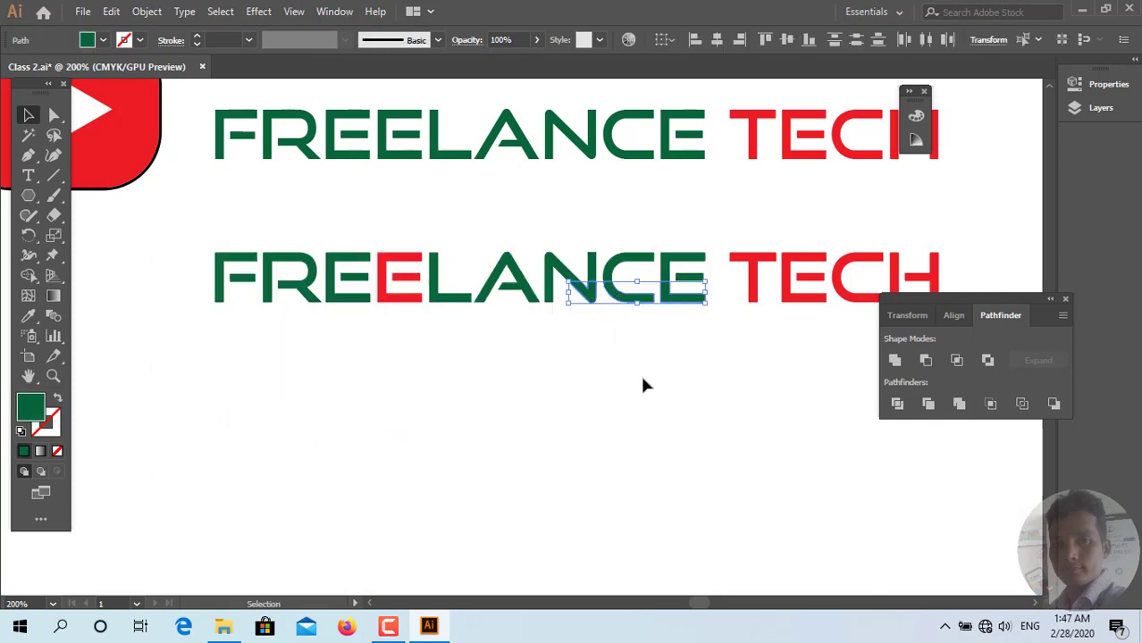
left_click(640, 372)
mouse_move(695, 331)
left_mouse_down()
mouse_move(576, 305)
mouse_move(193, 286)
left_mouse_up()
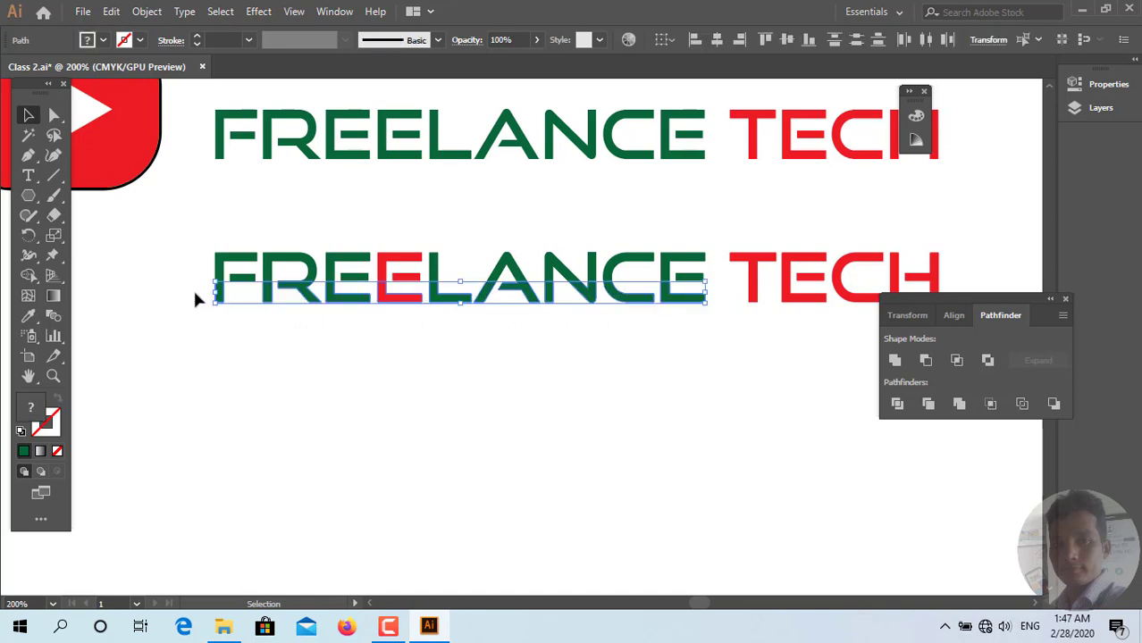
left_click(28, 316)
left_click(756, 153)
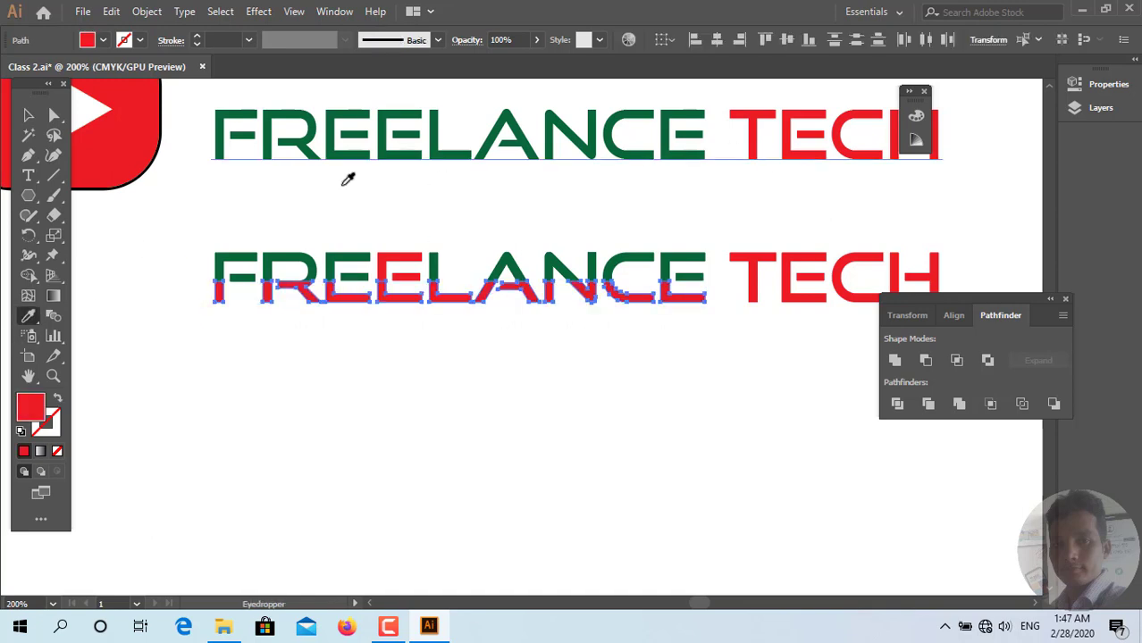
left_click(28, 114)
left_click(432, 428)
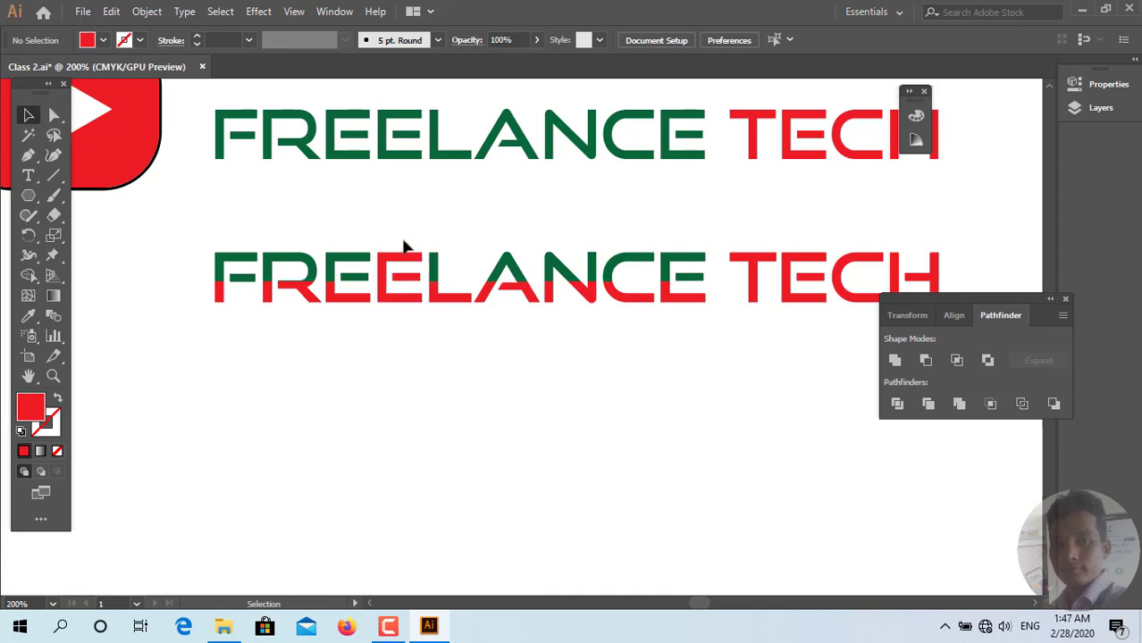
Step: Make the top piece of the red E green to match the other letters
left_click_drag(404, 238, 399, 284)
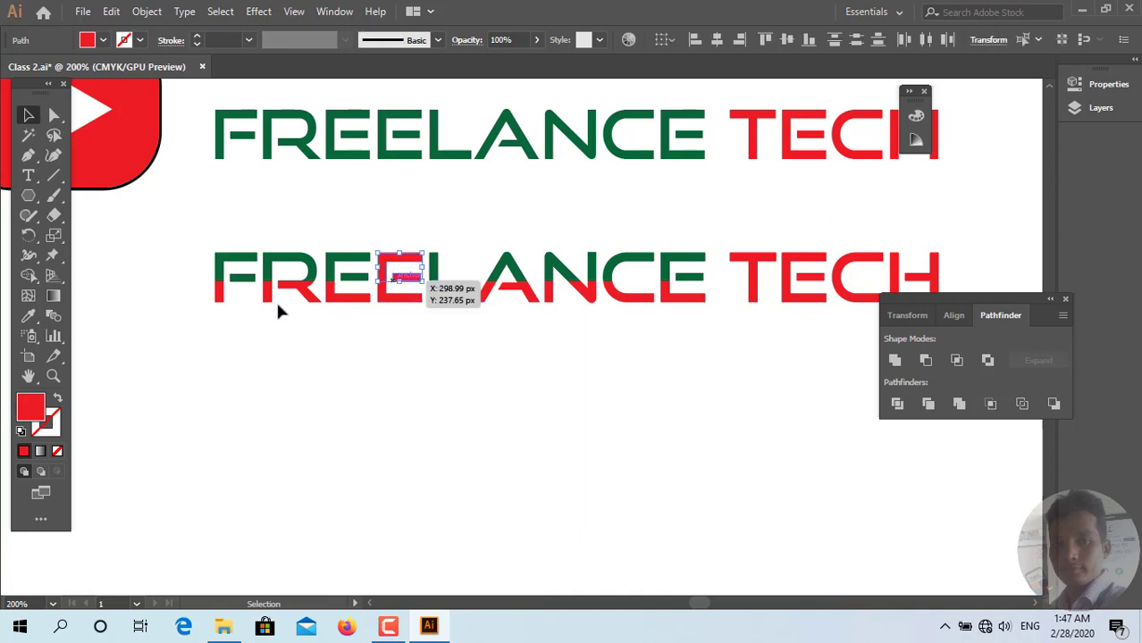
left_click(28, 315)
left_click(250, 252)
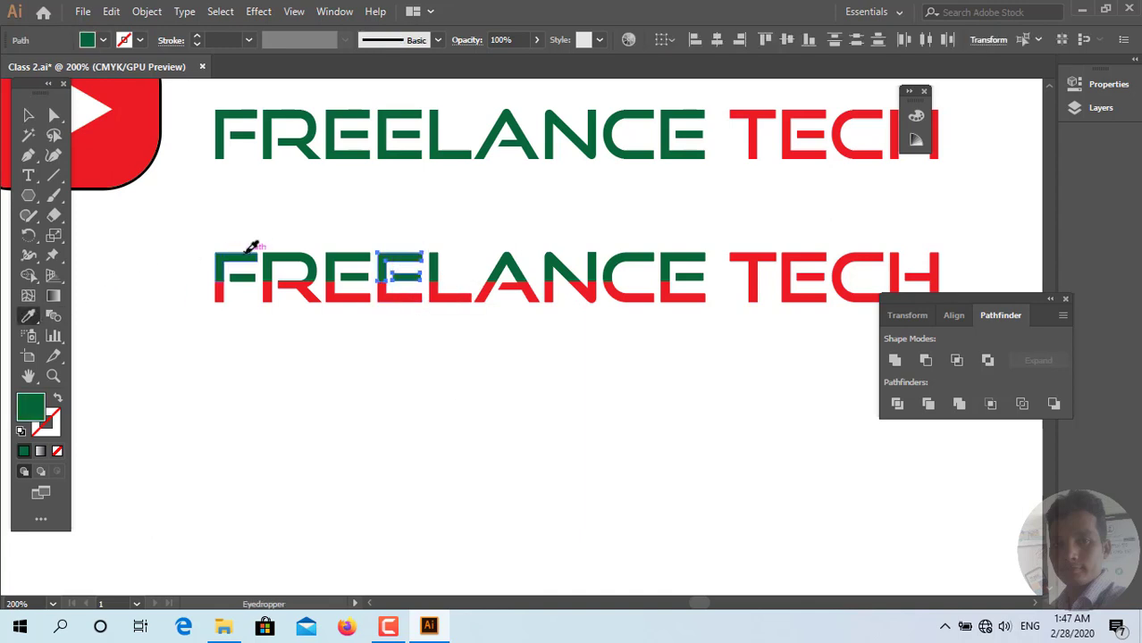
left_click(28, 114)
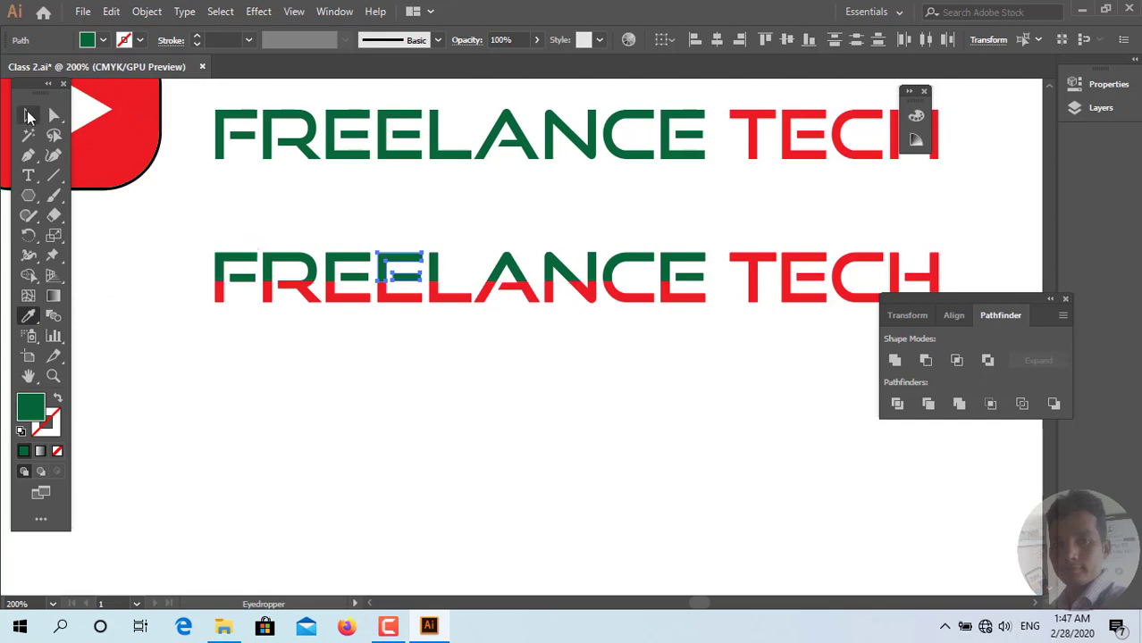
left_click(564, 409)
scroll(564, 409, "down", 1)
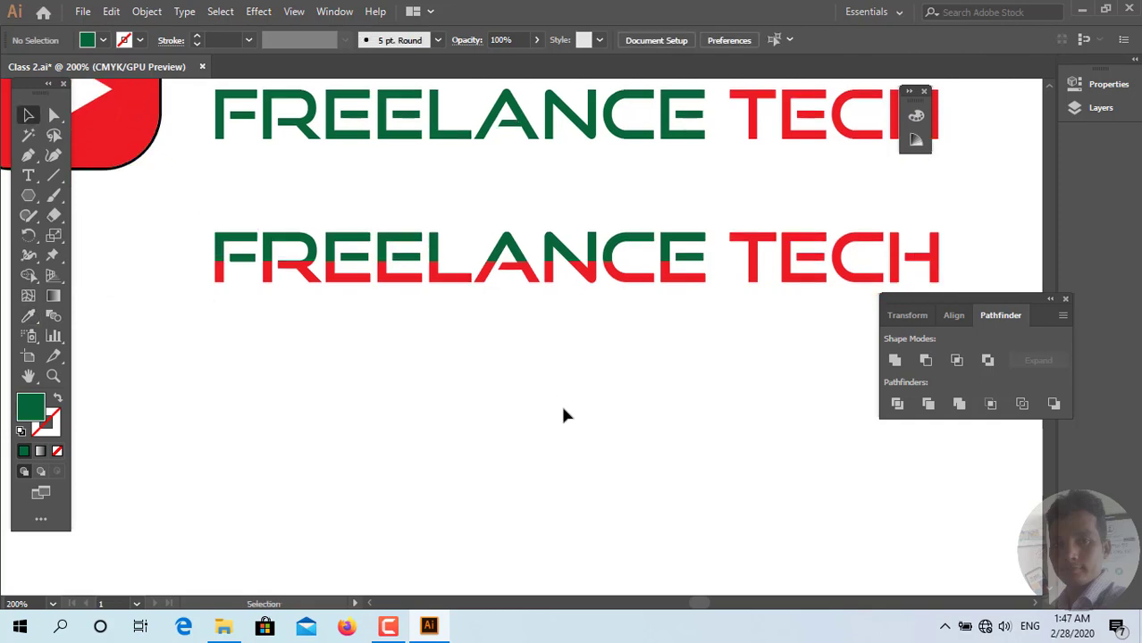
scroll(564, 414, "down", 1)
scroll(564, 415, "up", 1)
scroll(563, 414, "up", 1)
Step: Nudge the upper FREELANCE TECH up and set its stroke weight to 0.5 pt
scroll(564, 415, "down", 2)
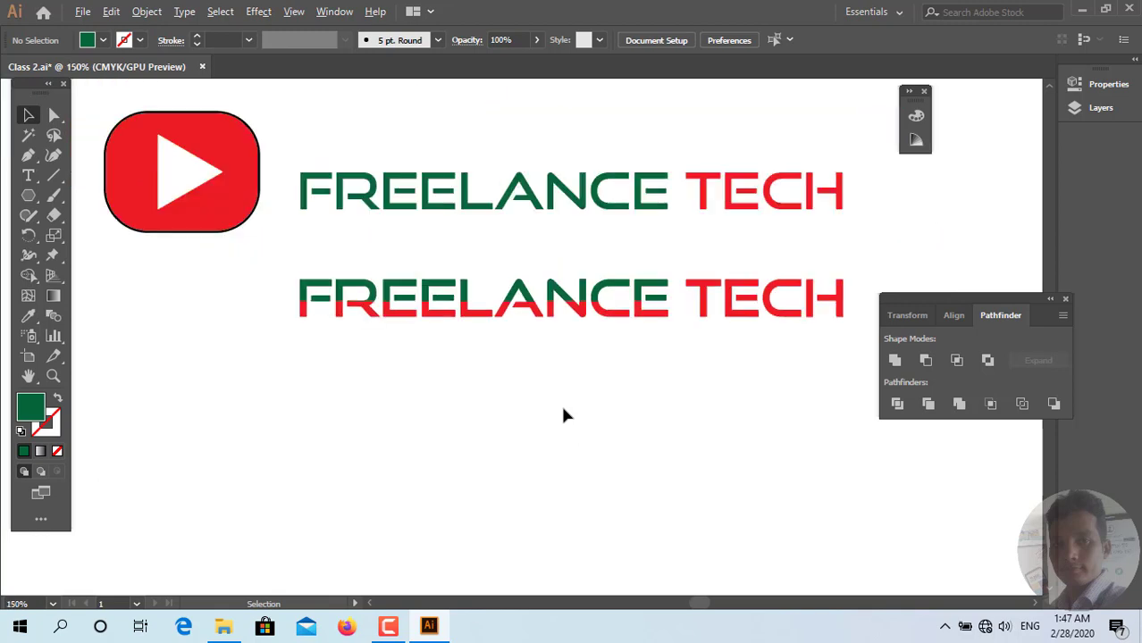
left_click_drag(734, 207, 740, 169)
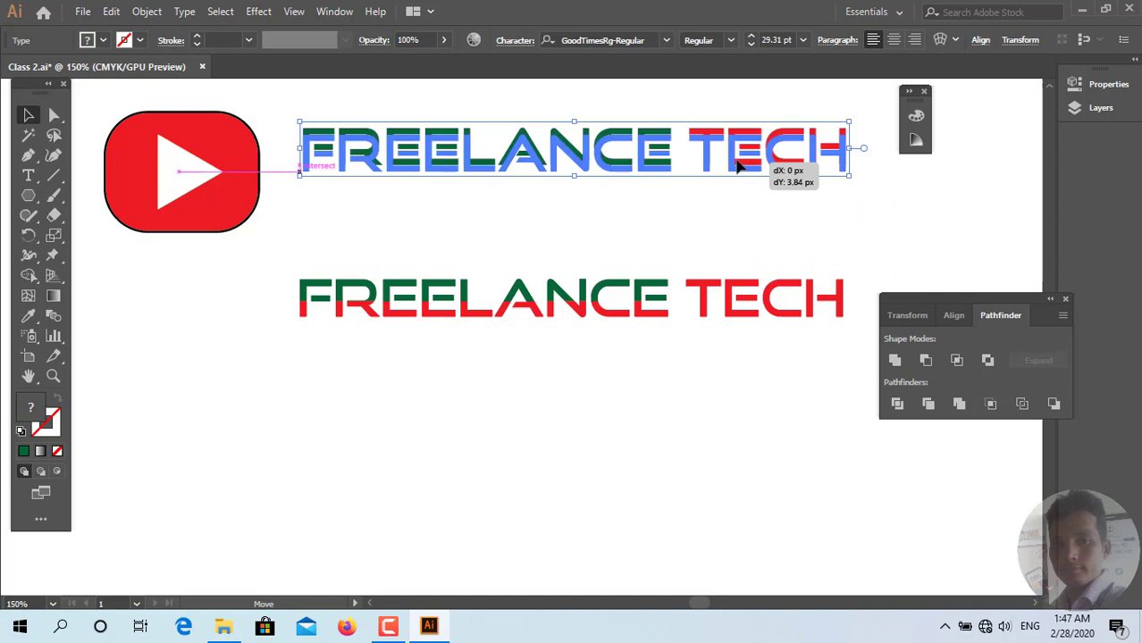
left_click(198, 41)
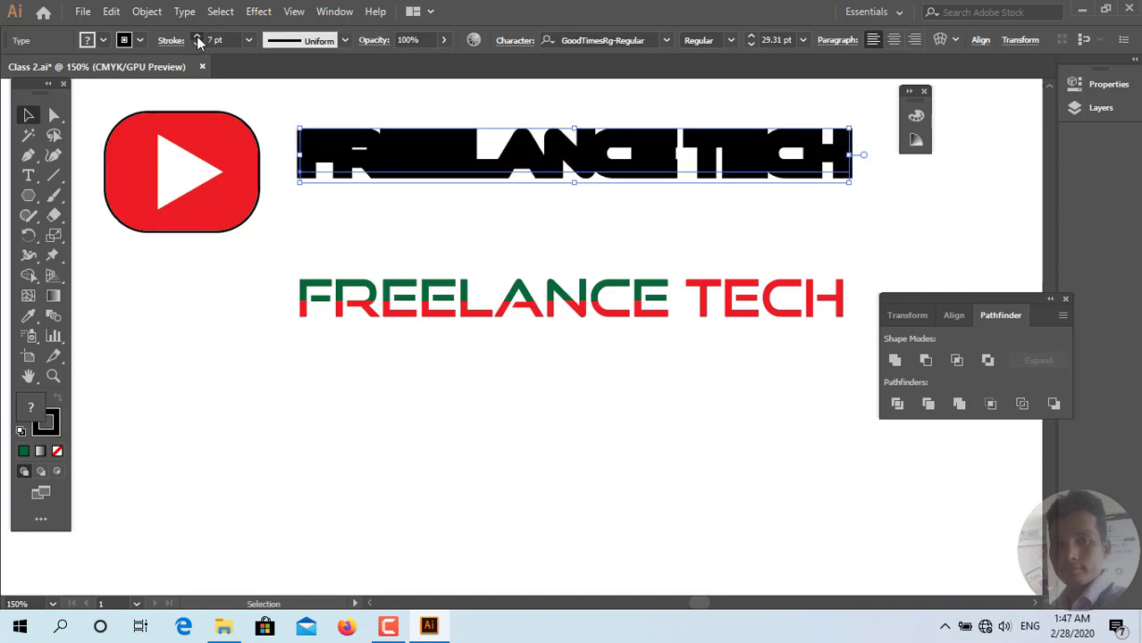
left_click(198, 41)
left_click(198, 44)
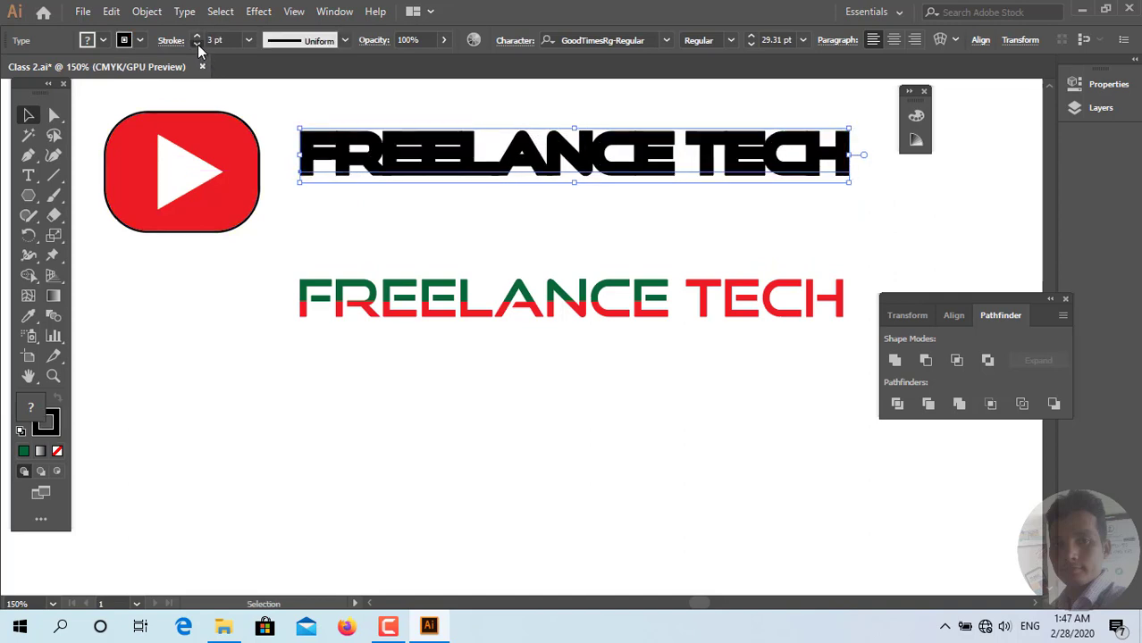
left_click(679, 234)
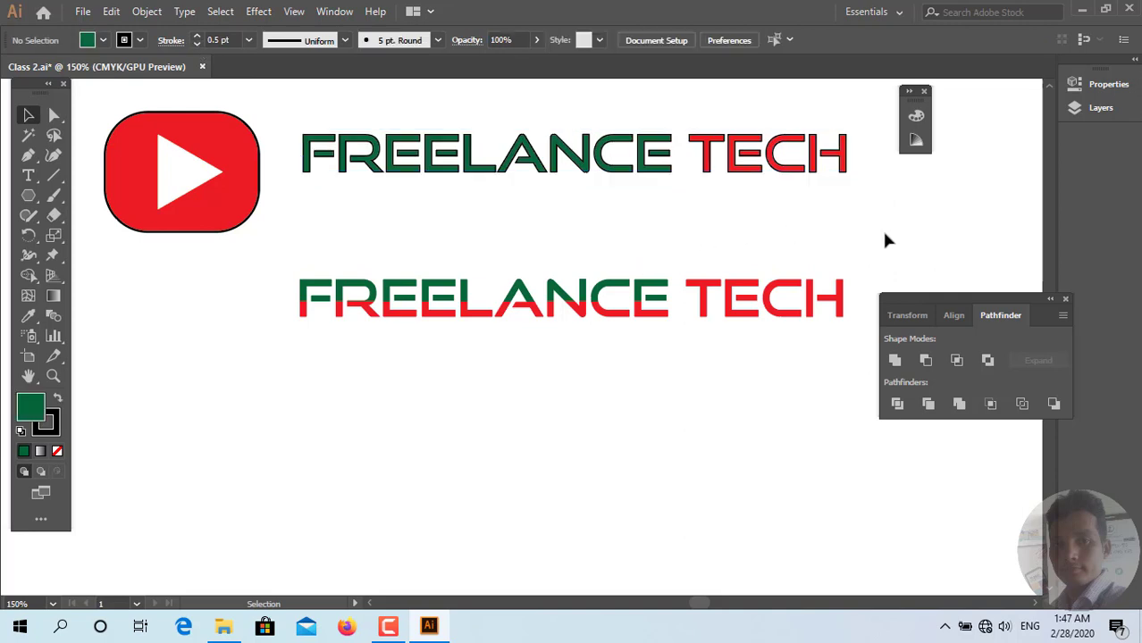
Step: Group all the two-tone letters of the lower FREELANCE together
left_click_drag(881, 229, 557, 339)
left_click(568, 352)
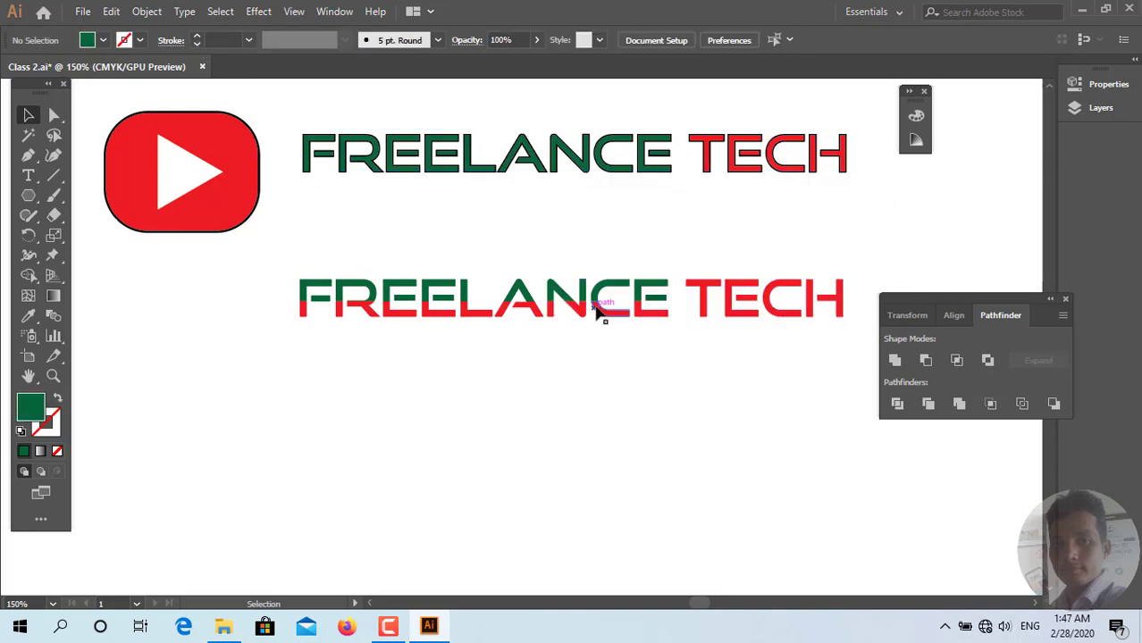
left_click(600, 309)
left_click(556, 326)
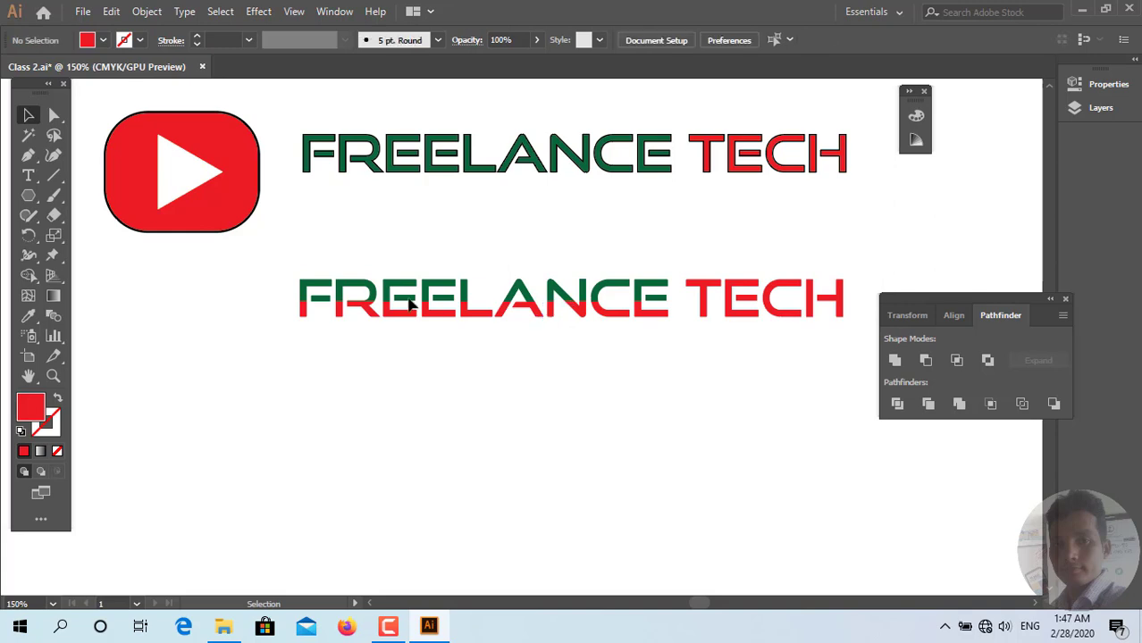
left_click_drag(280, 277, 660, 336)
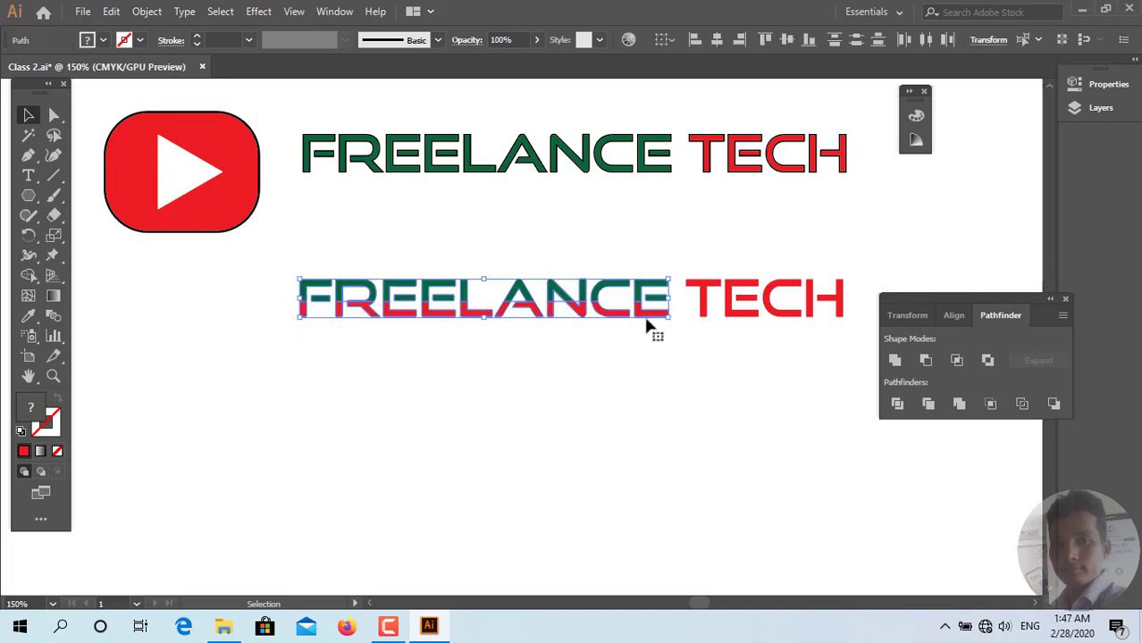
right_click(645, 322)
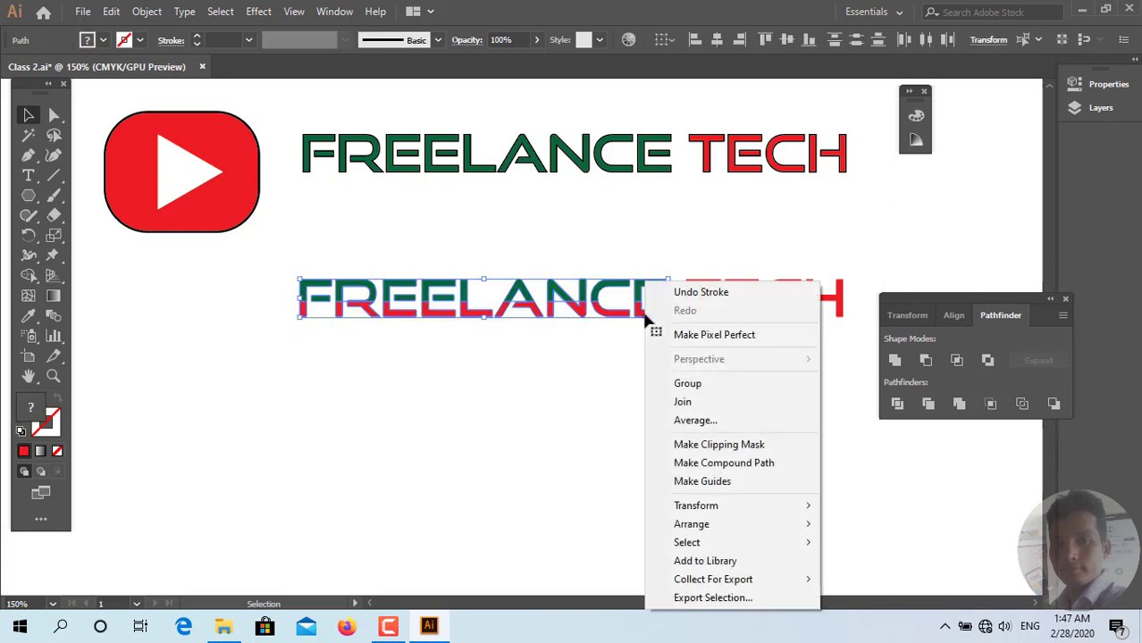
left_click(693, 386)
left_click(632, 409)
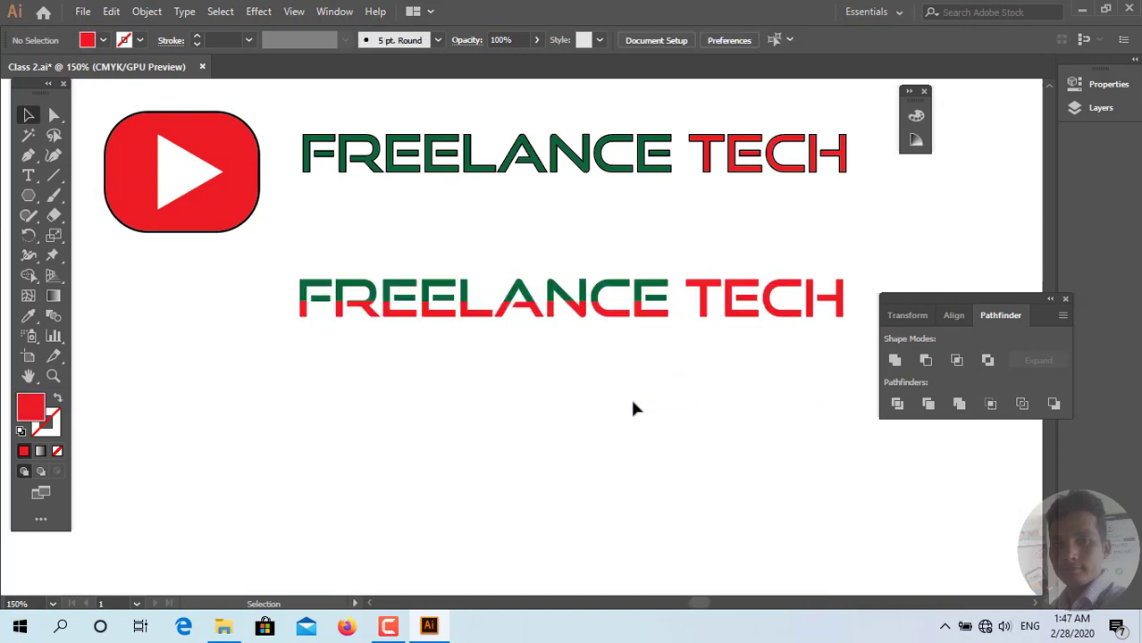
scroll(631, 408, "down", 1)
scroll(632, 408, "up", 2)
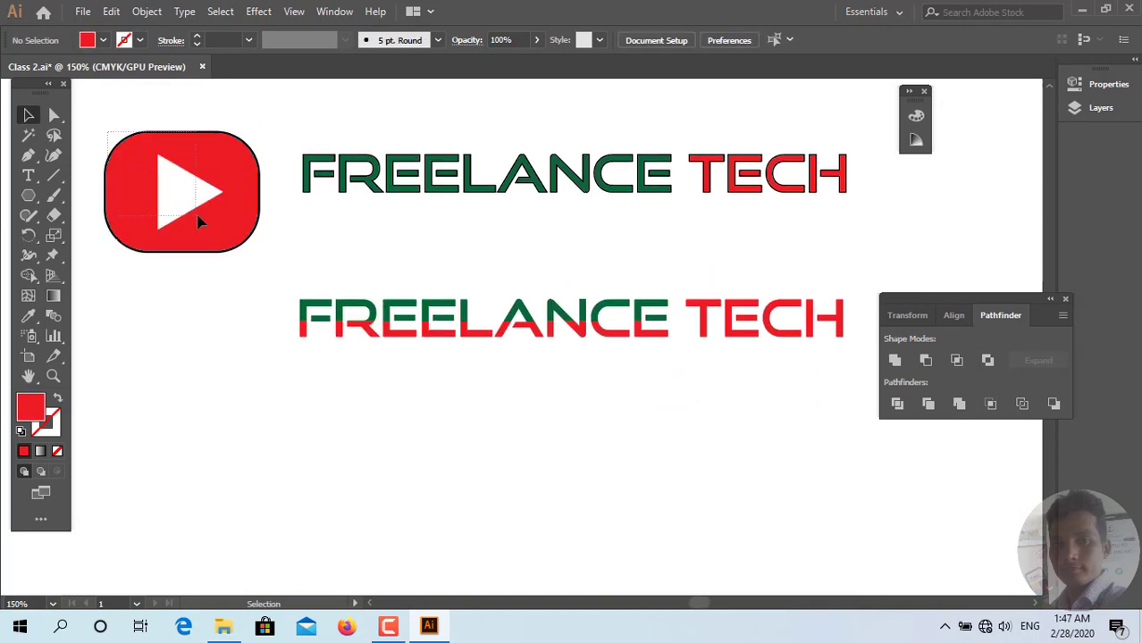
Step: Move the play-button icon beside the lower text and set its stroke to None
left_click_drag(186, 225, 195, 321)
left_click(292, 417)
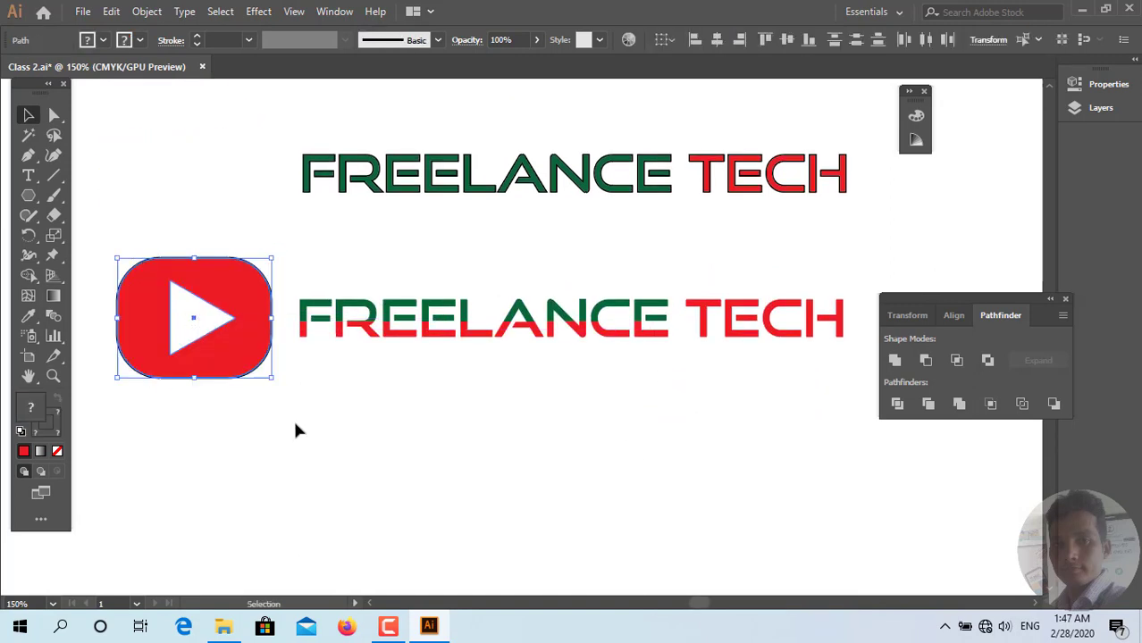
left_click(253, 351)
left_click(55, 427)
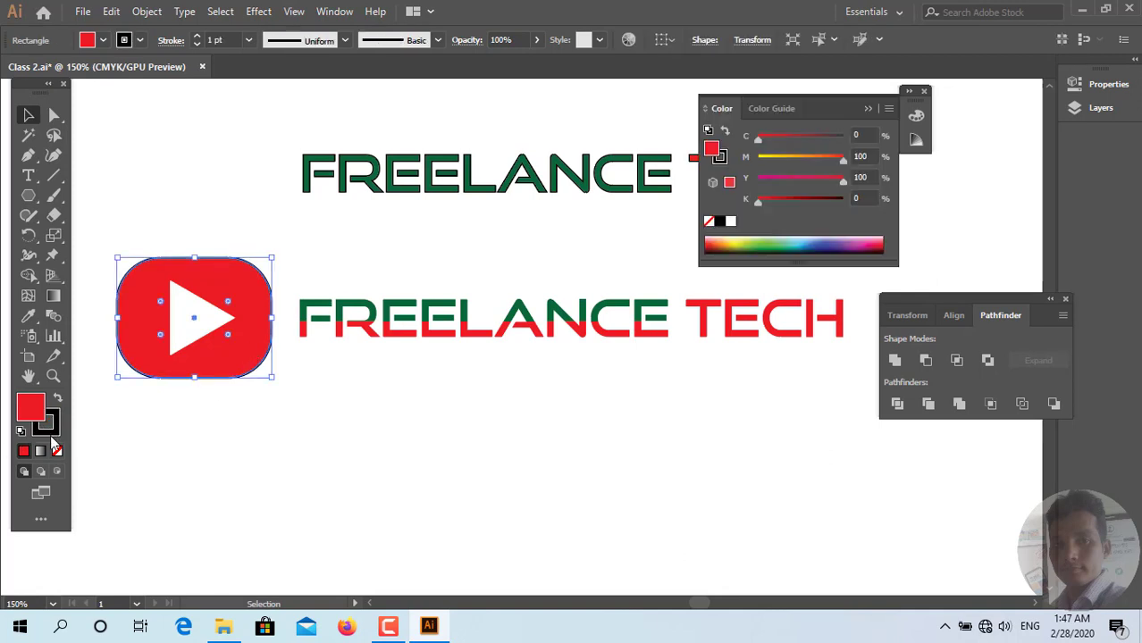
left_click(57, 451)
Step: Delete the upper FREELANCE TECH text
left_click(276, 463)
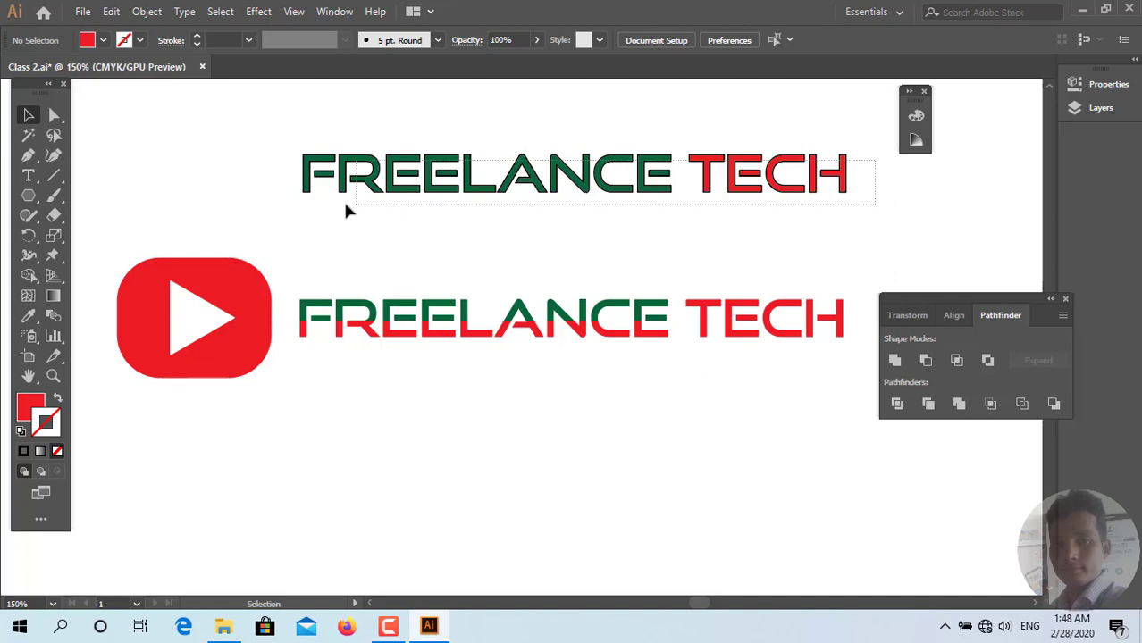
left_click_drag(871, 147, 324, 200)
key("Delete")
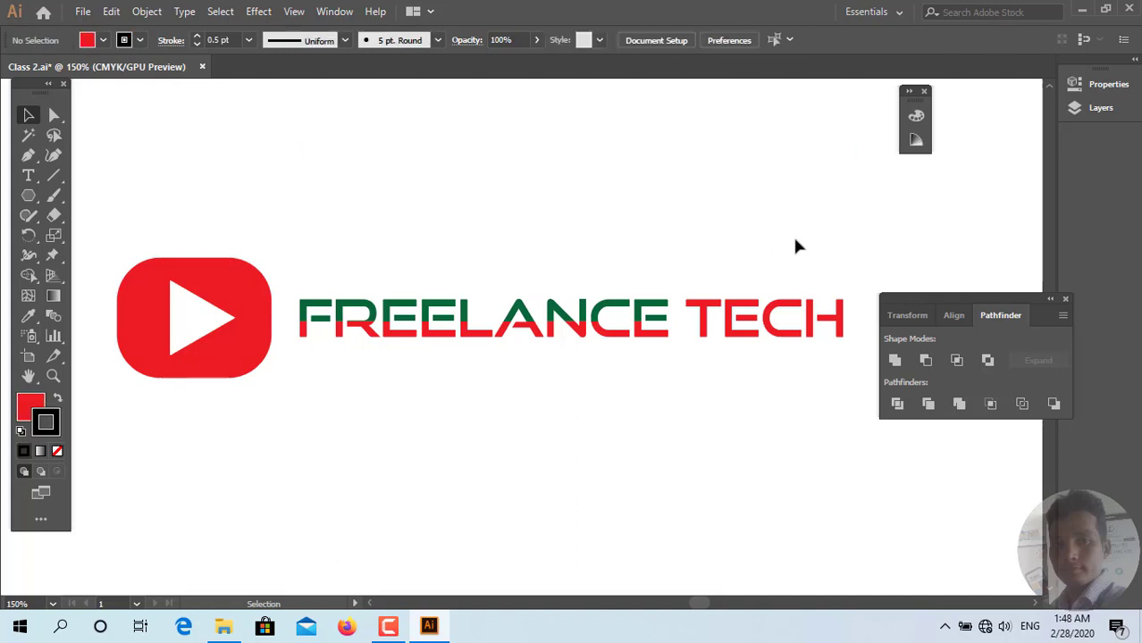
Step: Pan the view to centre the FREELANCE TECH logo
scroll(795, 245, "down", 1)
scroll(795, 245, "up", 1)
key("space")
left_click_drag(715, 308, 706, 213)
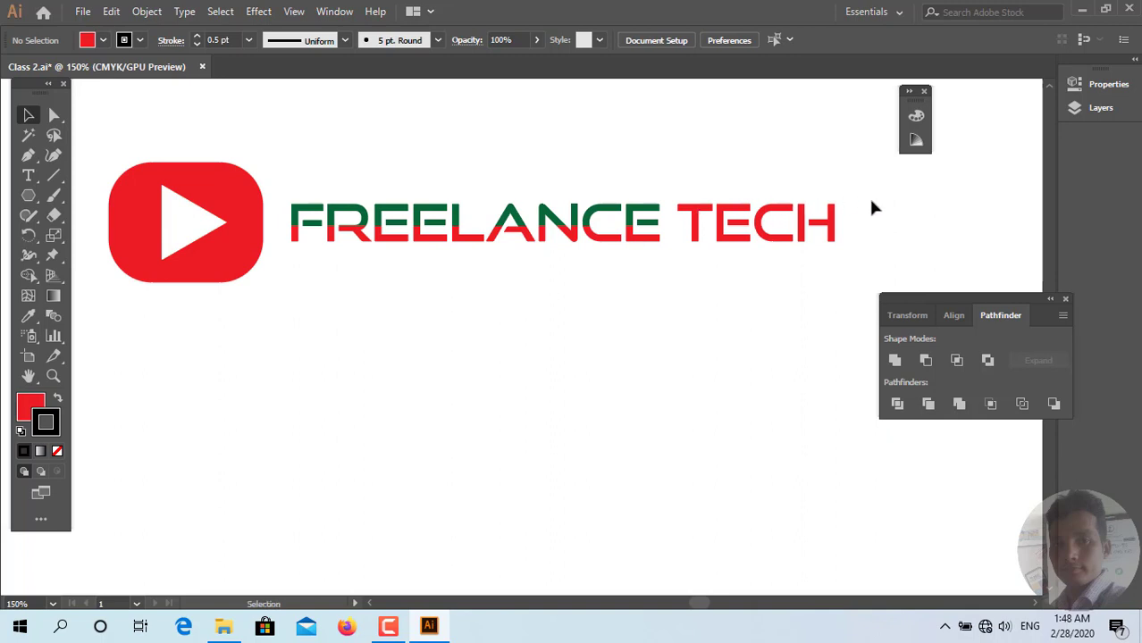
left_click_drag(872, 207, 289, 283)
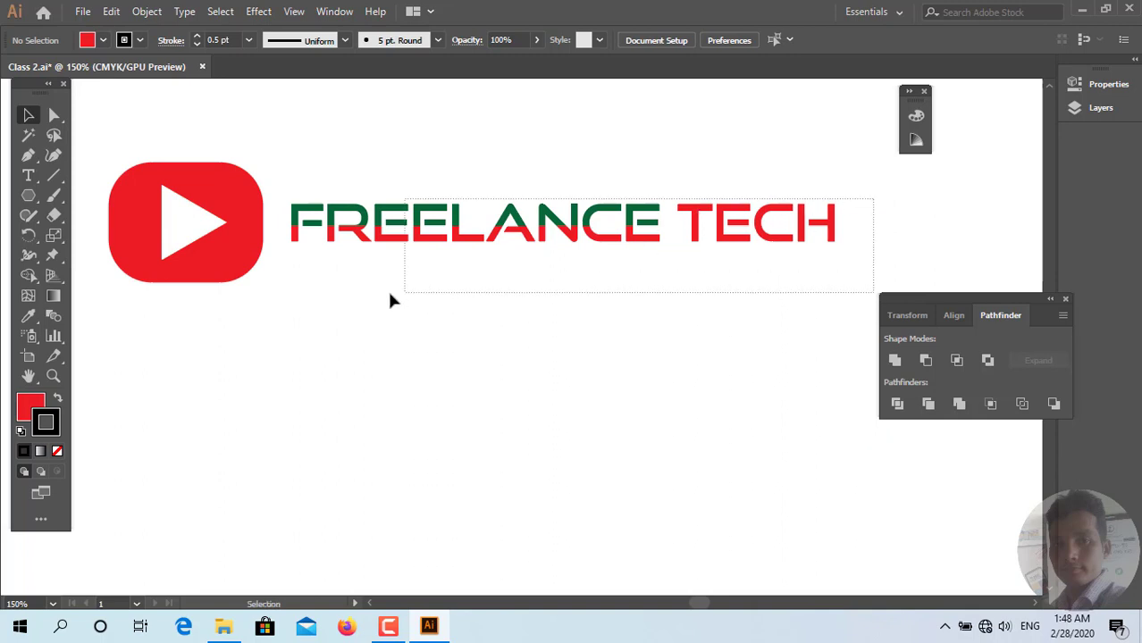
left_click(394, 386)
key("space")
left_click_drag(389, 374, 472, 367)
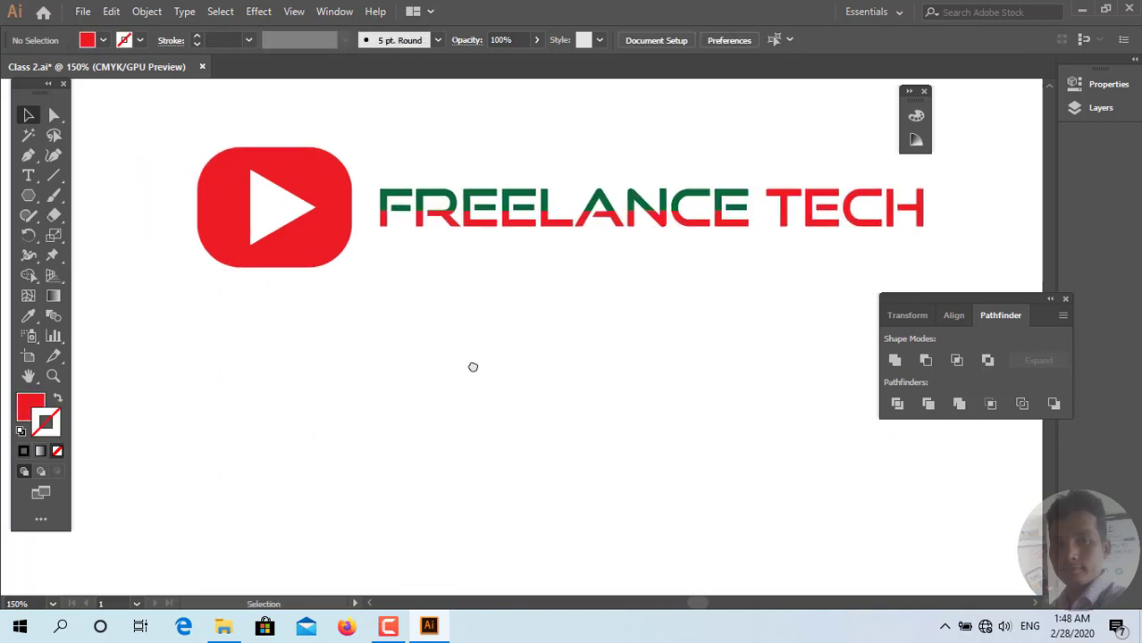
Step: Close the Transform/Align/Pathfinder panel and reset the zoom around the logo
left_click(1051, 299)
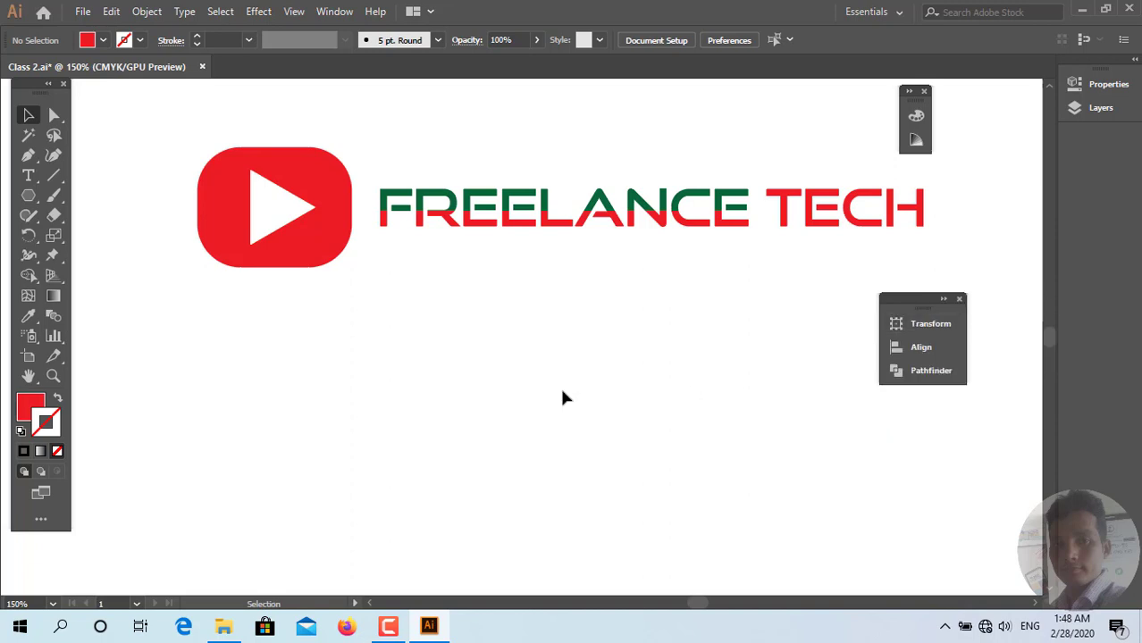
left_click(960, 300)
key("ctrl+0")
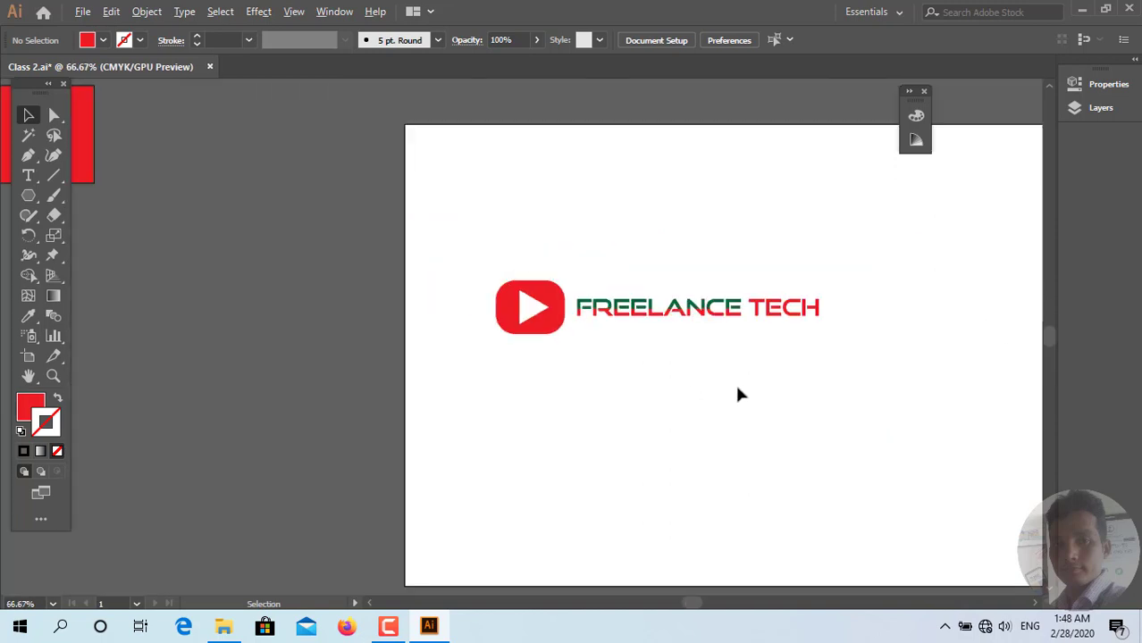
key("ctrl+plus")
key("ctrl+plus")
key("ctrl+1")
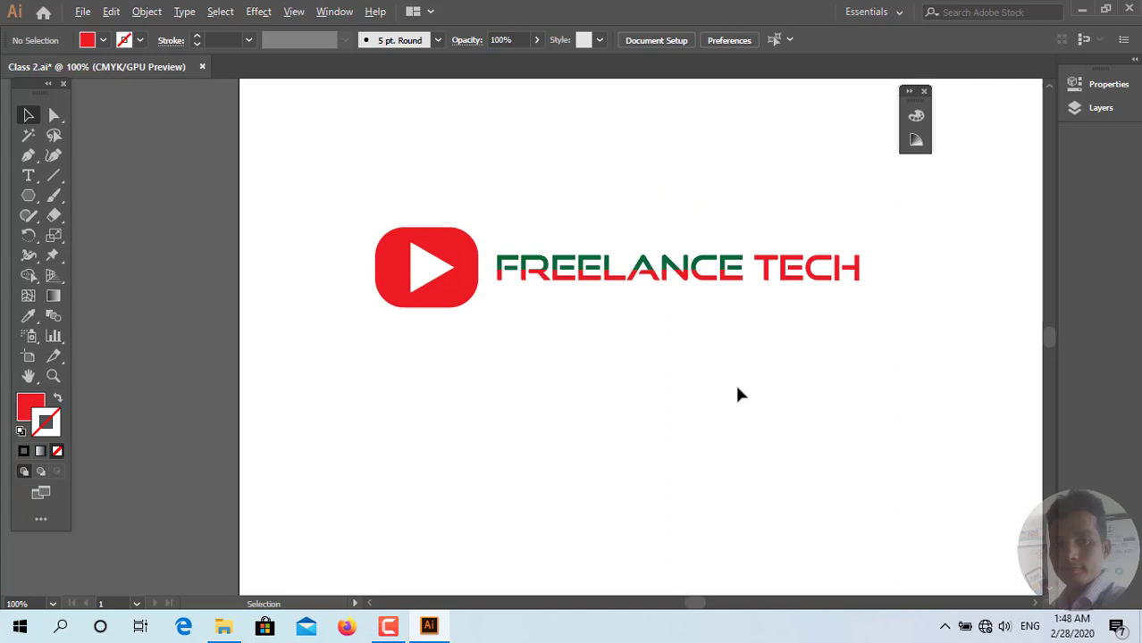
mouse_move(711, 428)
left_mouse_down()
mouse_move(660, 341)
mouse_move(608, 383)
left_mouse_up()
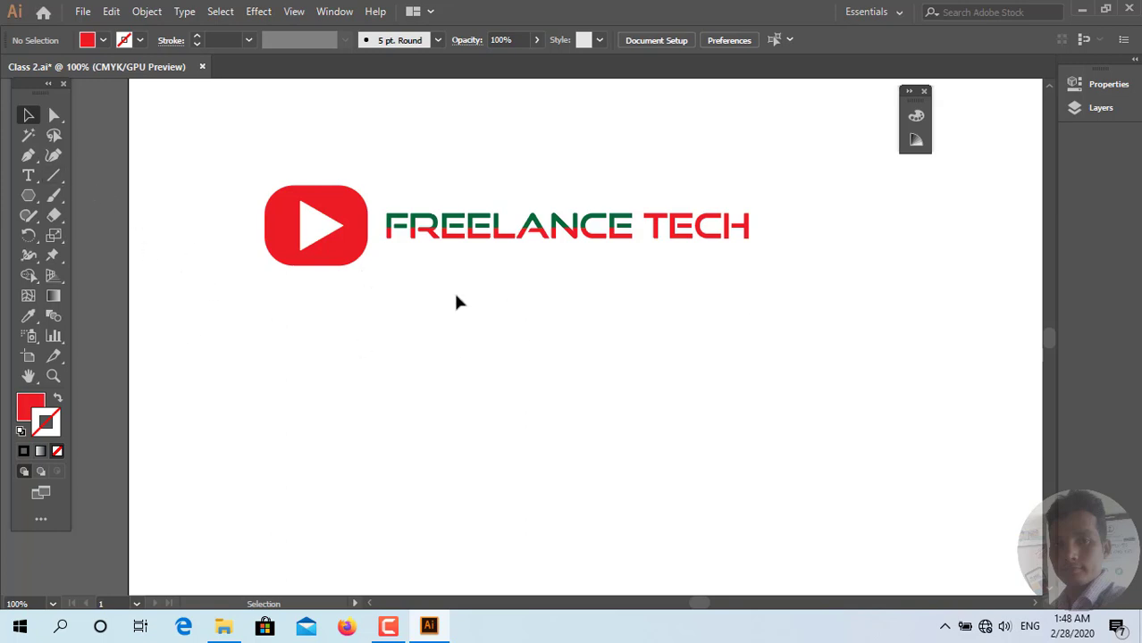
left_click_drag(750, 234, 214, 320)
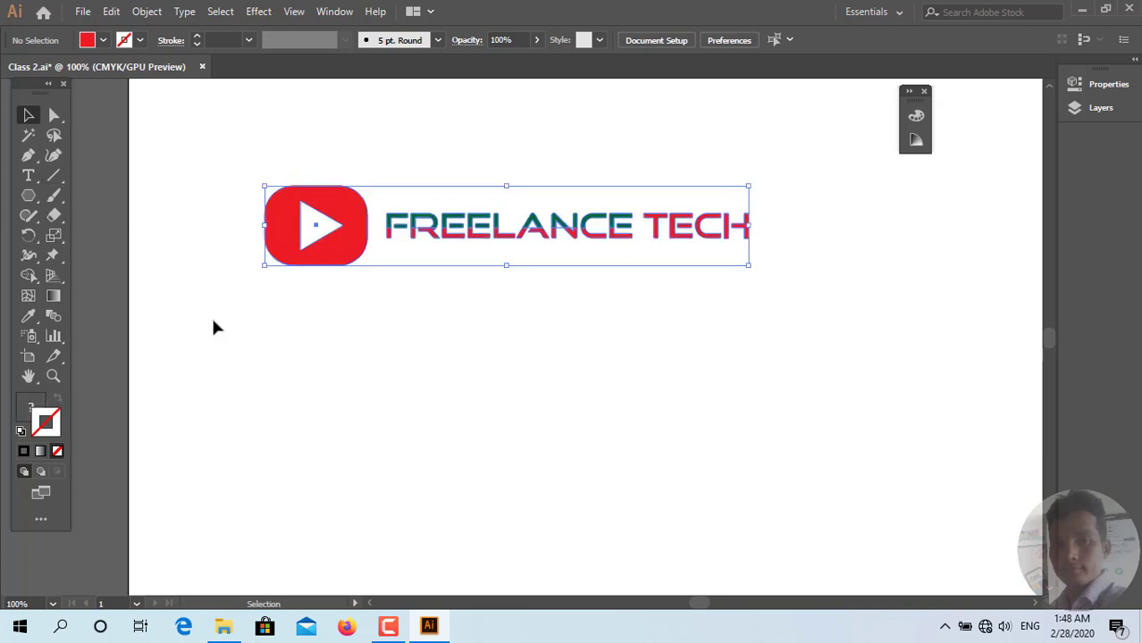
left_click(456, 395)
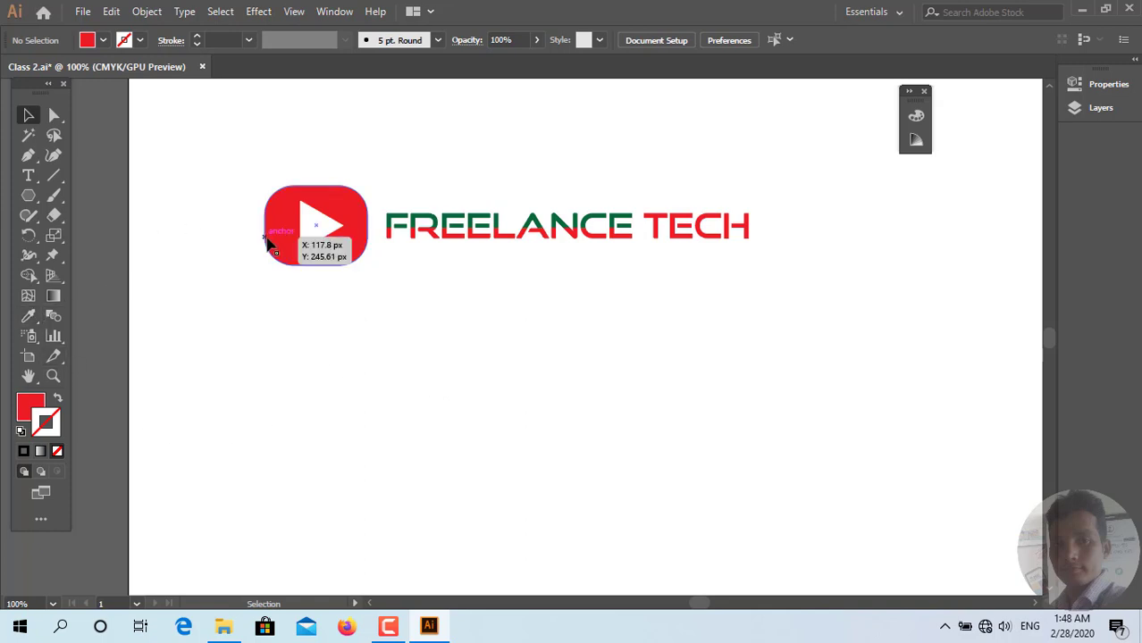
Step: Pan to show the whole artboard and switch to the Artboard tool
scroll(853, 245, "down", 2)
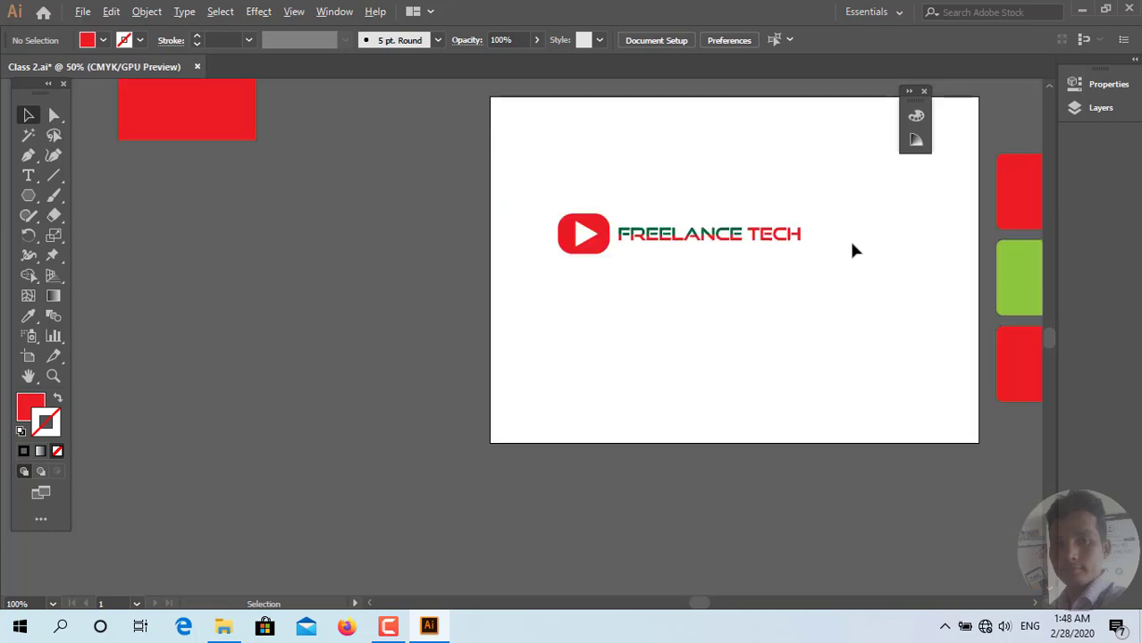
scroll(853, 245, "up", 1)
scroll(853, 245, "down", 1)
mouse_move(819, 302)
left_mouse_down()
mouse_move(395, 324)
mouse_move(443, 306)
mouse_move(480, 328)
left_mouse_up()
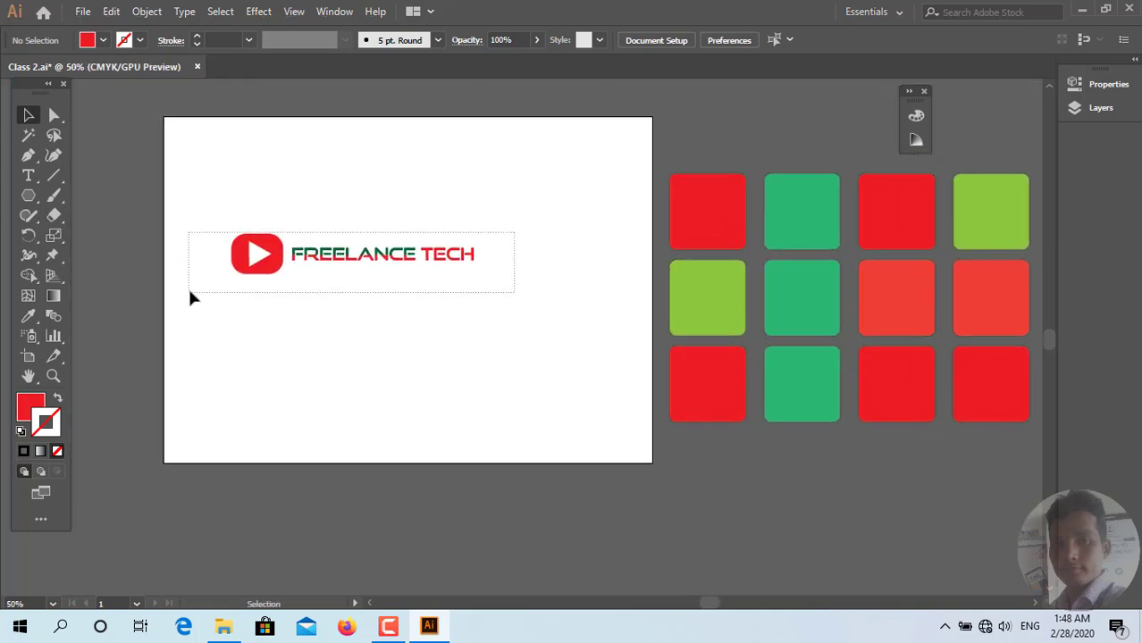
left_click(241, 272)
left_click(435, 359)
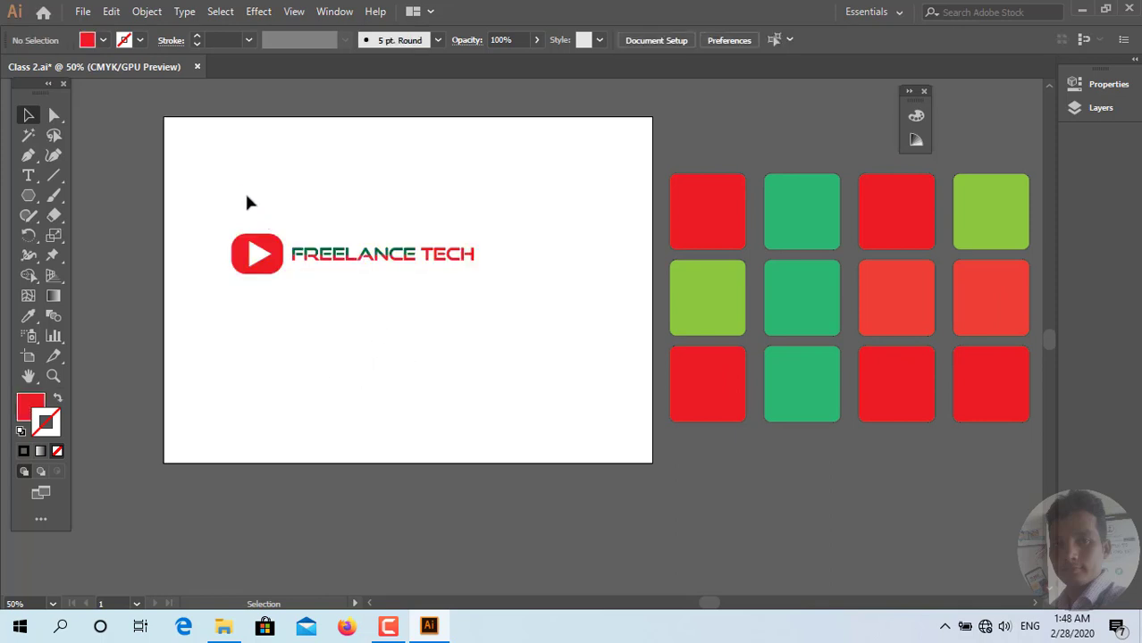
left_click(28, 355)
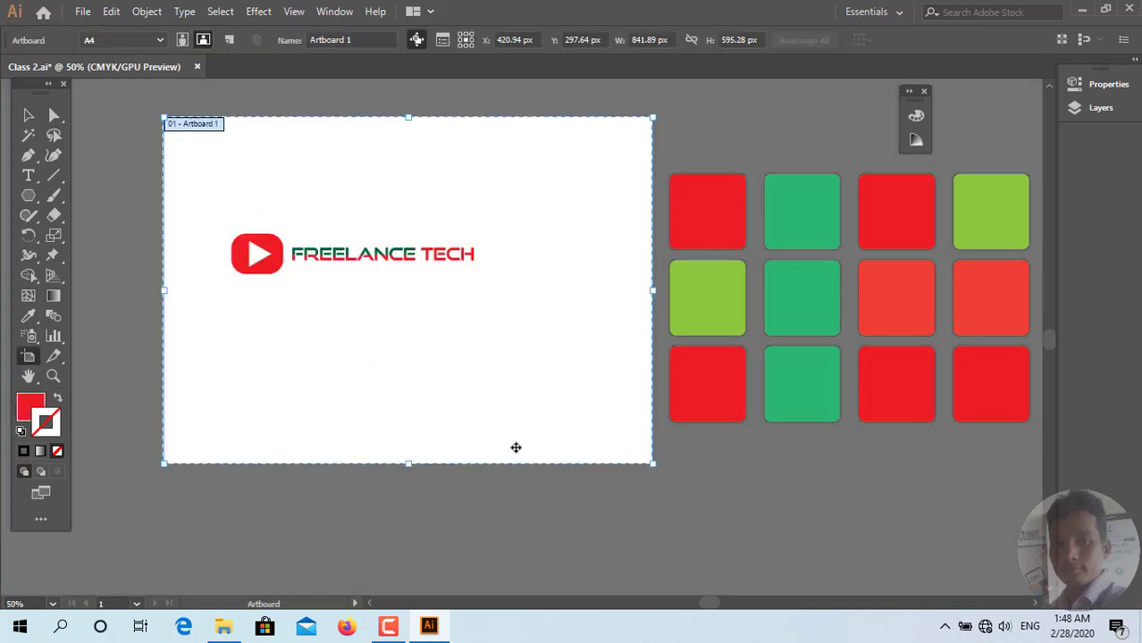
Step: Shorten Artboard 1 and delete the accidentally drawn second artboard
left_click_drag(408, 464, 407, 326)
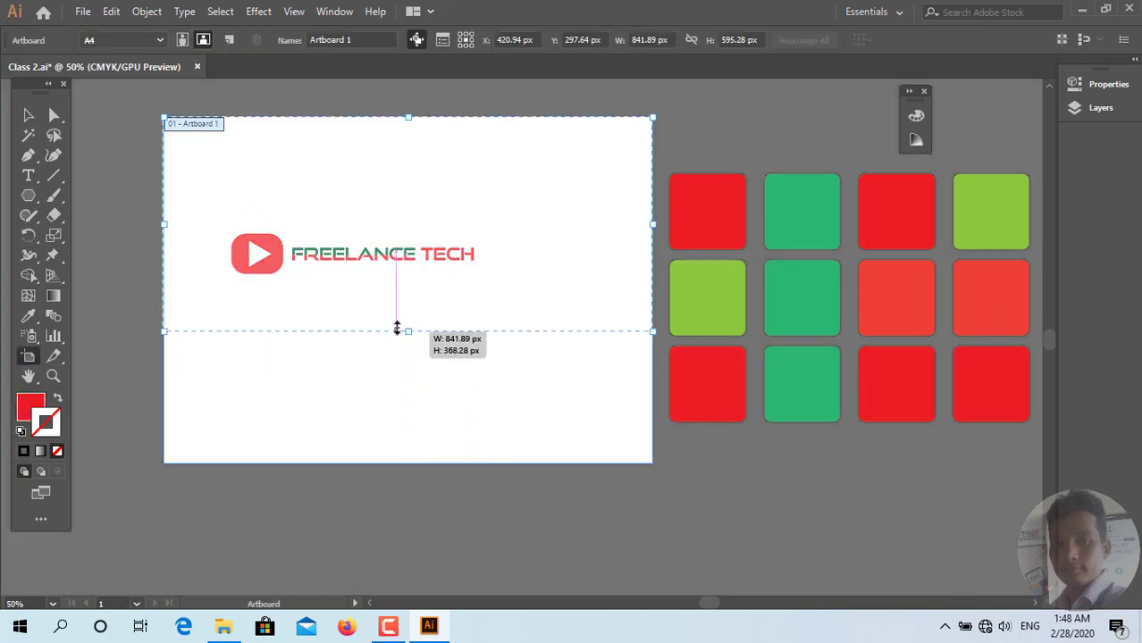
left_click_drag(651, 220, 555, 235)
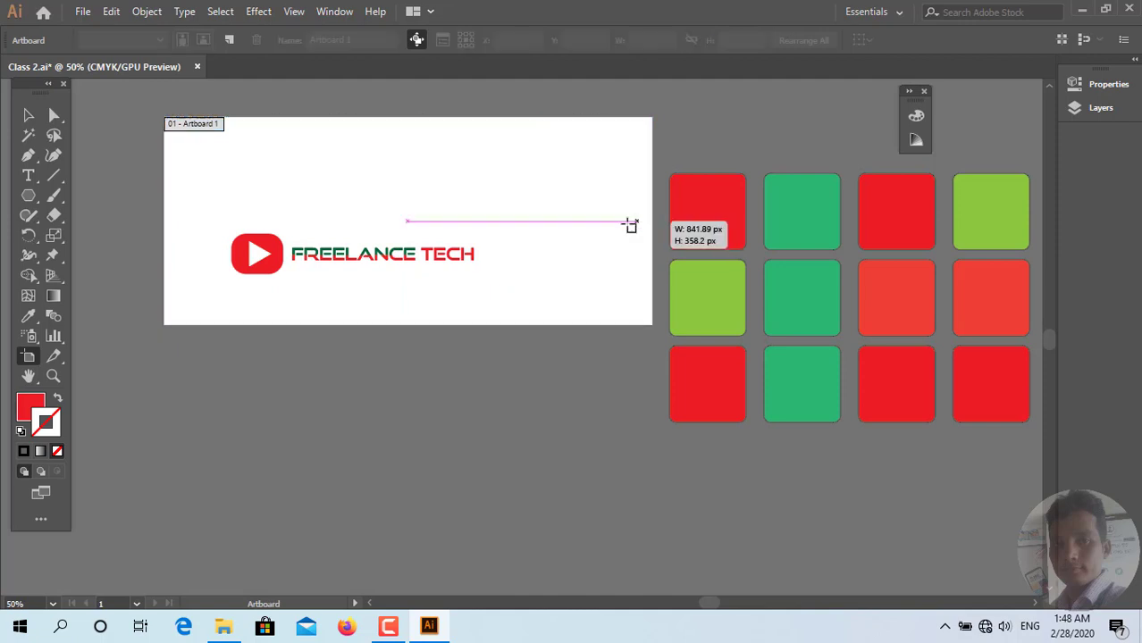
key("Escape")
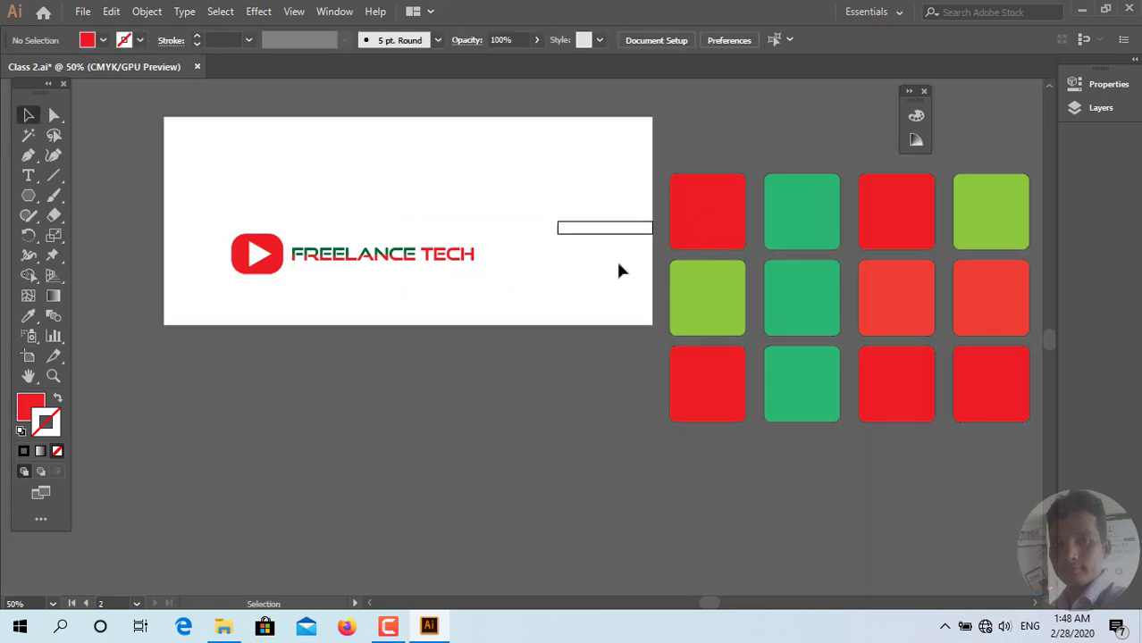
key("shift+o")
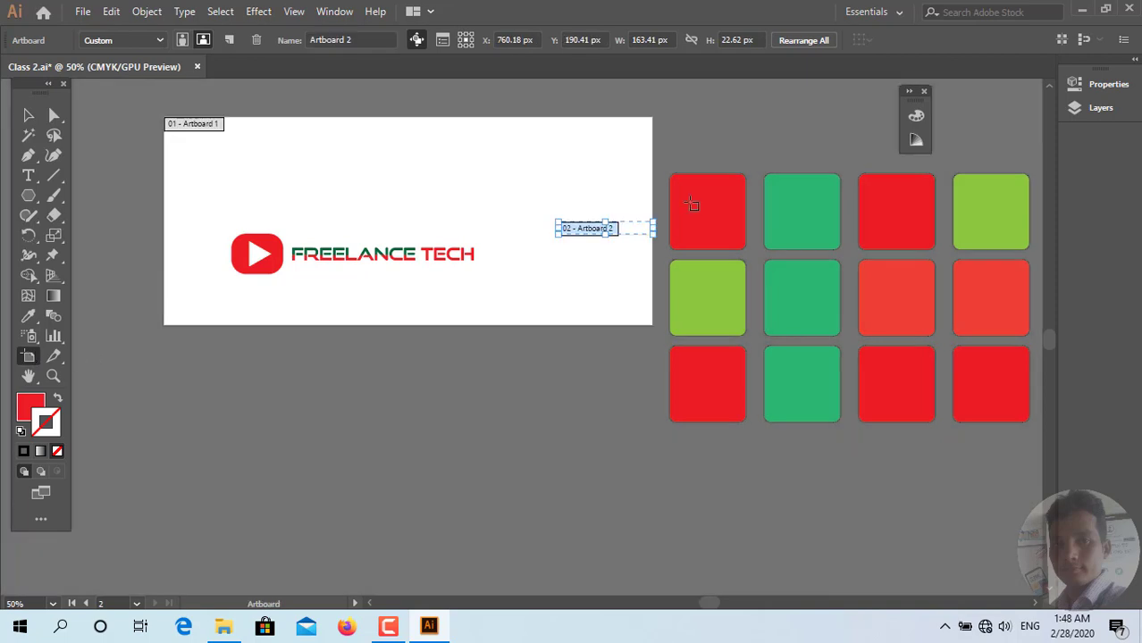
key("Delete")
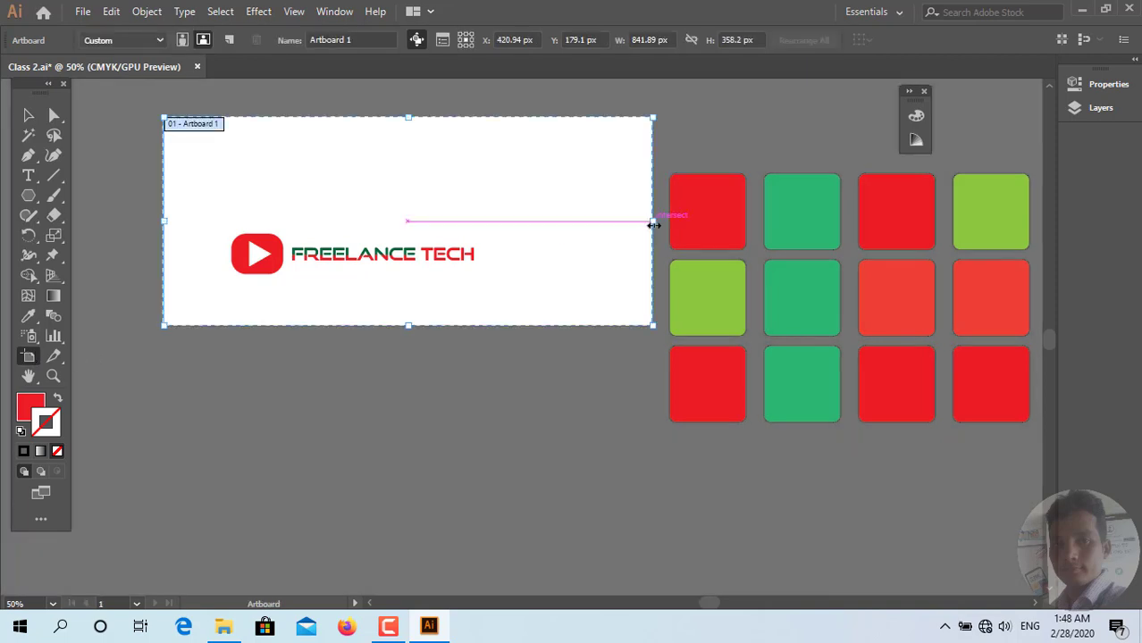
Step: Trim Artboard 1's right, top and left edges close to the logo
left_click_drag(653, 225, 497, 221)
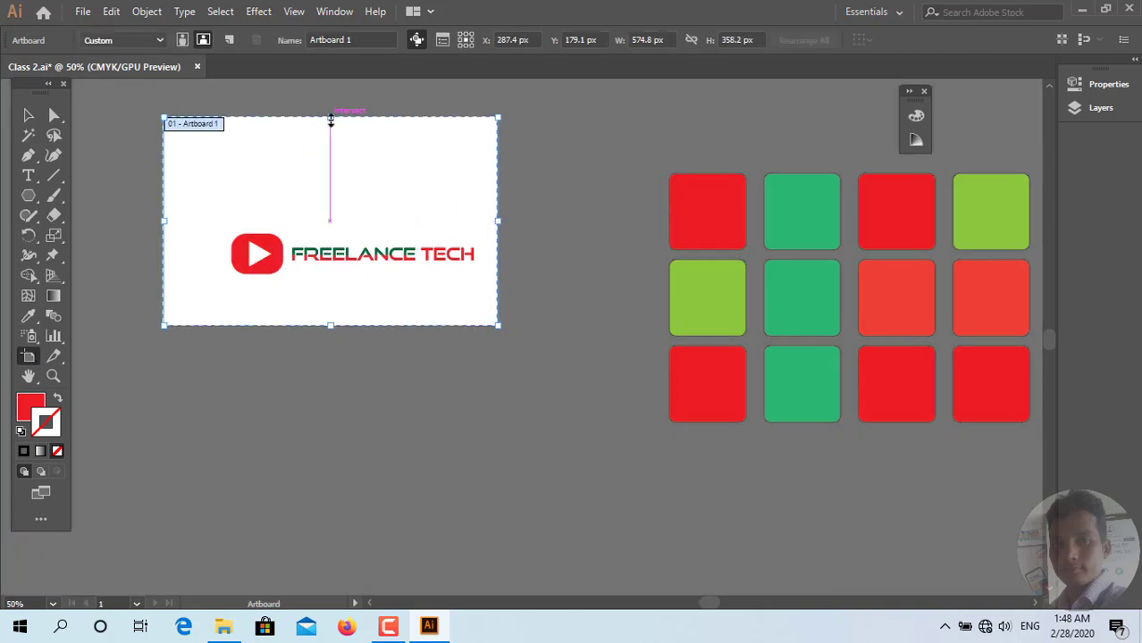
left_click_drag(330, 119, 331, 201)
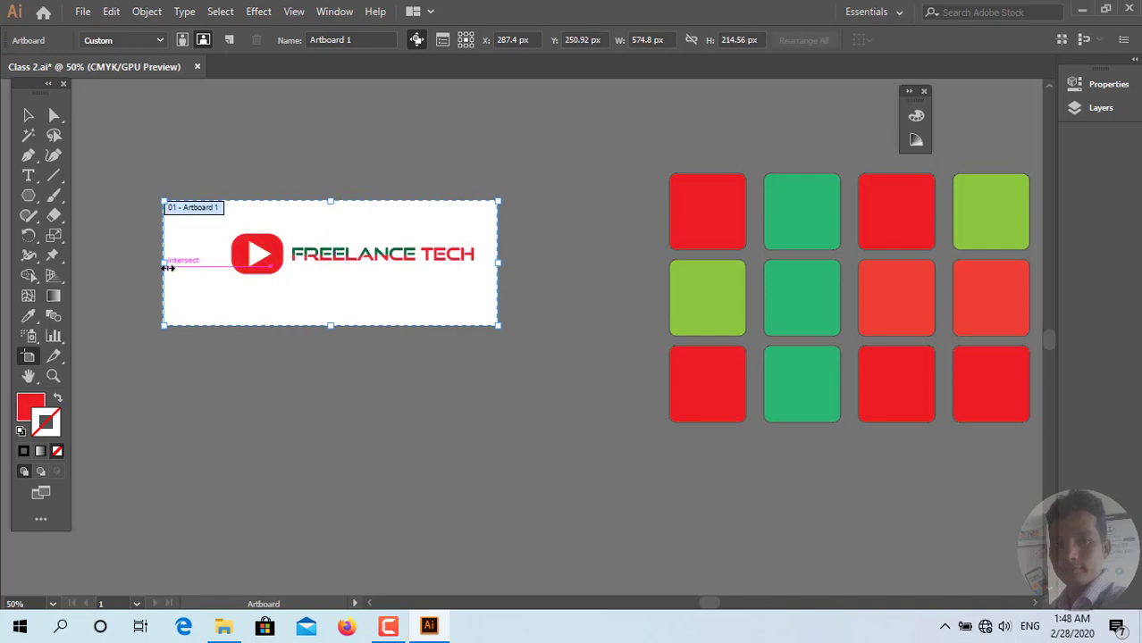
left_click_drag(166, 267, 191, 267)
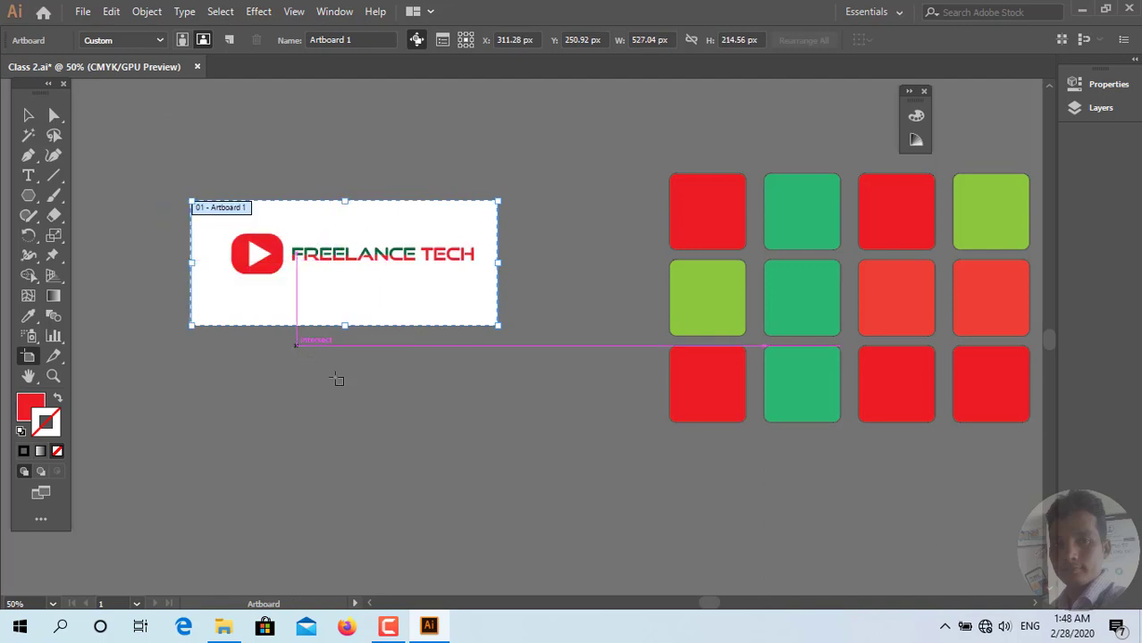
left_click(28, 116)
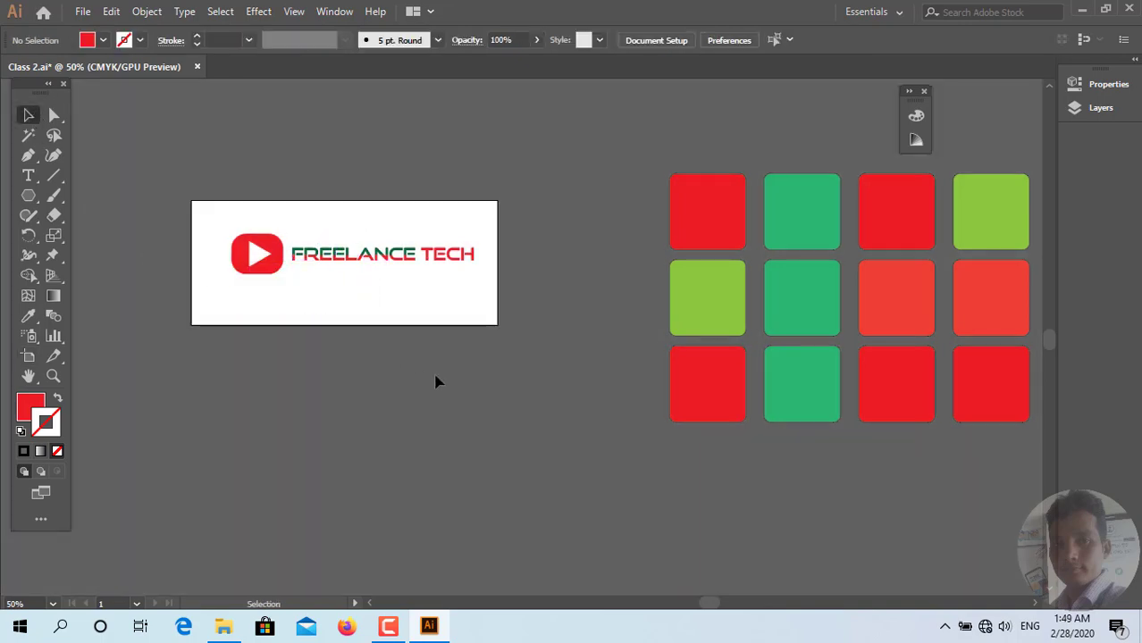
scroll(435, 383, "up", 2, "alt")
scroll(435, 382, "down", 1, "alt")
scroll(435, 382, "down", 1, "alt")
Step: Move the coloured squares under the logo and extend the artboard to 527.04 × 480.96 px
mouse_move(1031, 444)
left_mouse_down()
mouse_move(836, 344)
mouse_move(490, 434)
mouse_move(445, 426)
left_mouse_up()
left_click(657, 246)
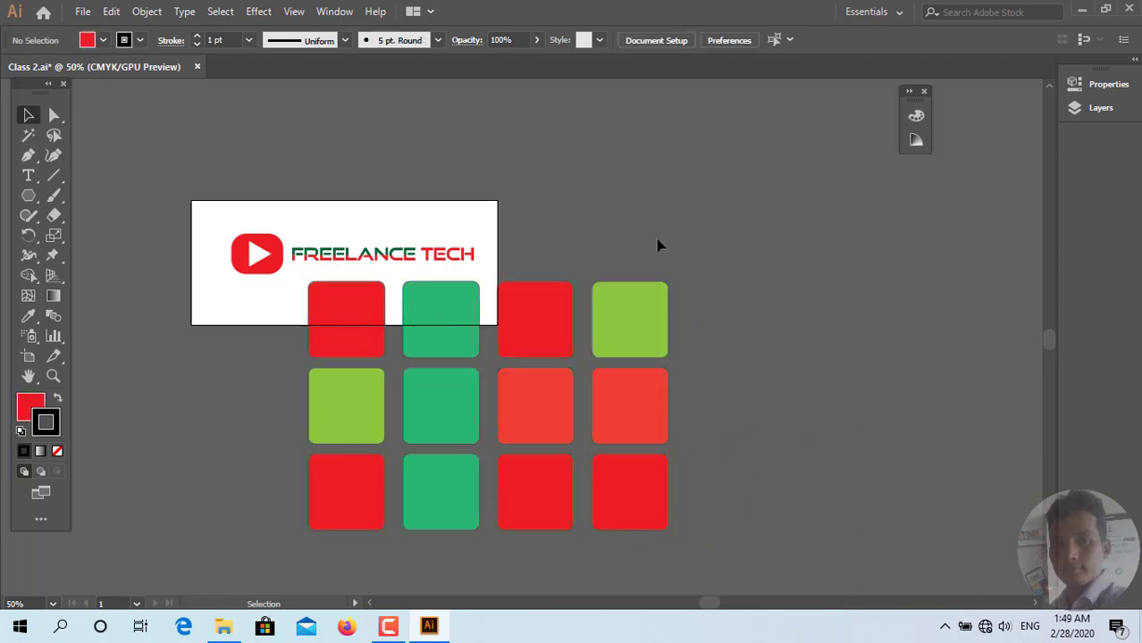
left_click(28, 357)
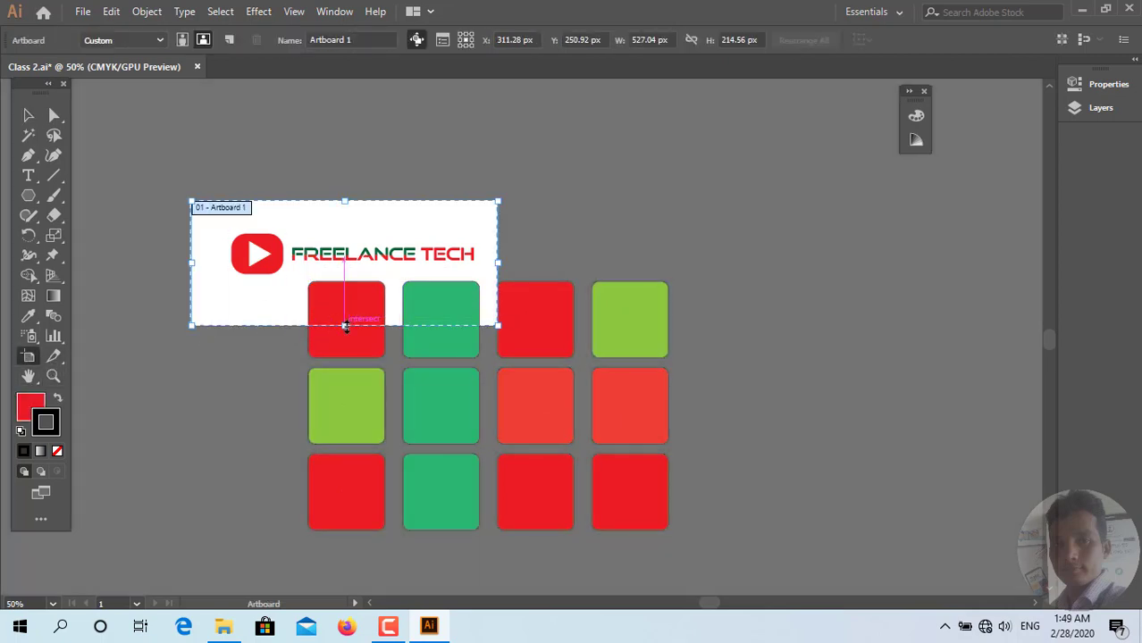
left_click_drag(345, 325, 345, 480)
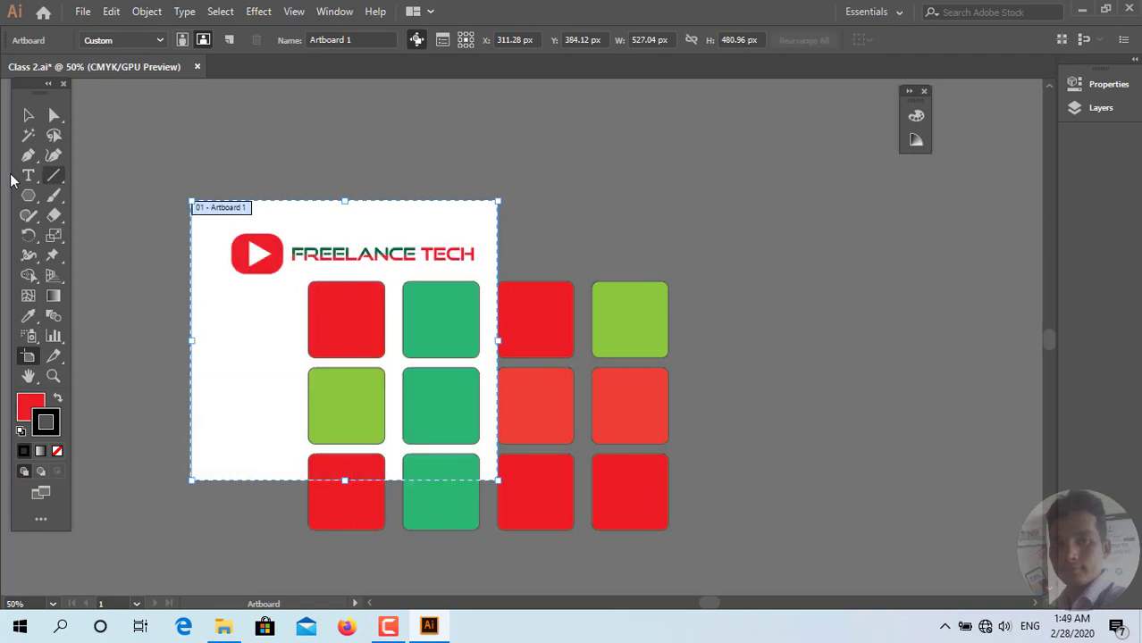
left_click(28, 116)
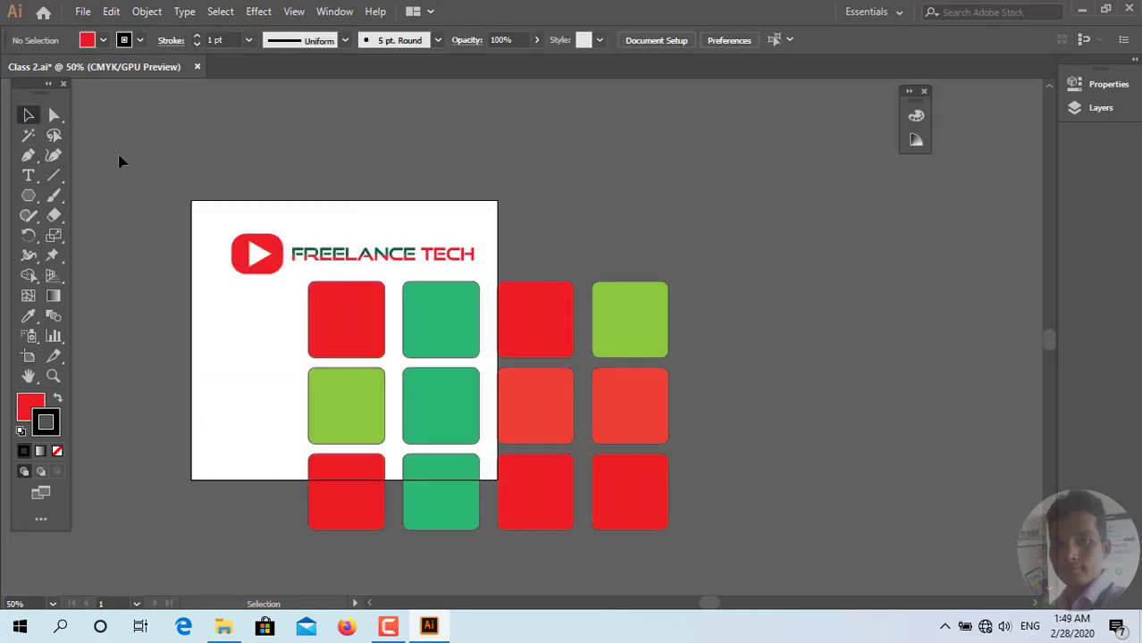
Step: Save the document with File > Save after backing out of Save As
left_click(82, 10)
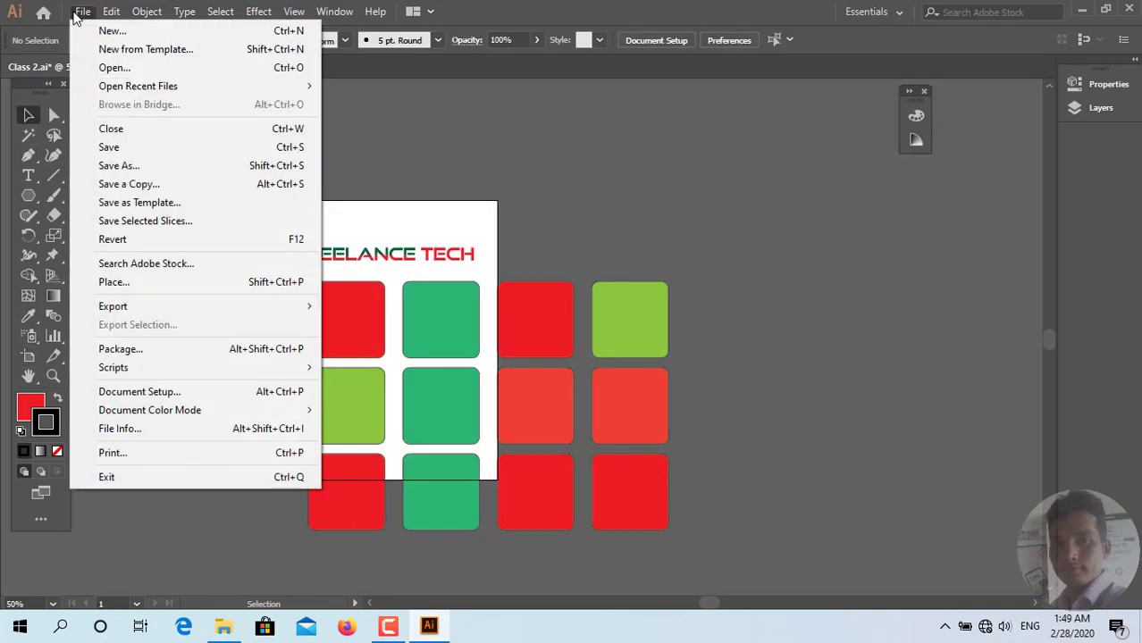
left_click(112, 165)
left_click(563, 12)
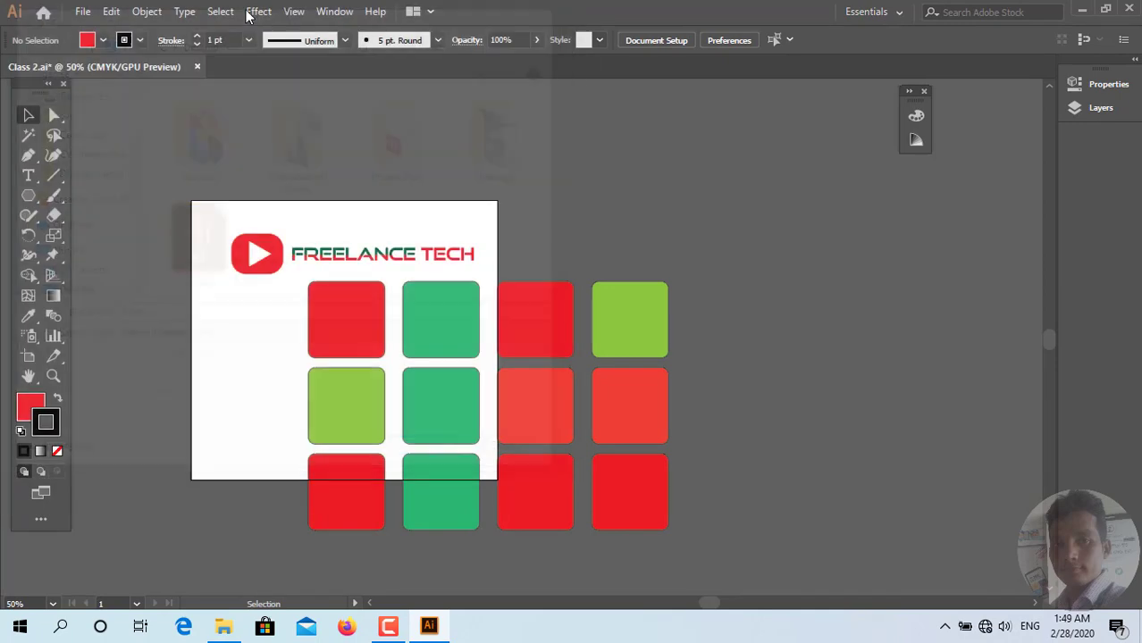
left_click(82, 11)
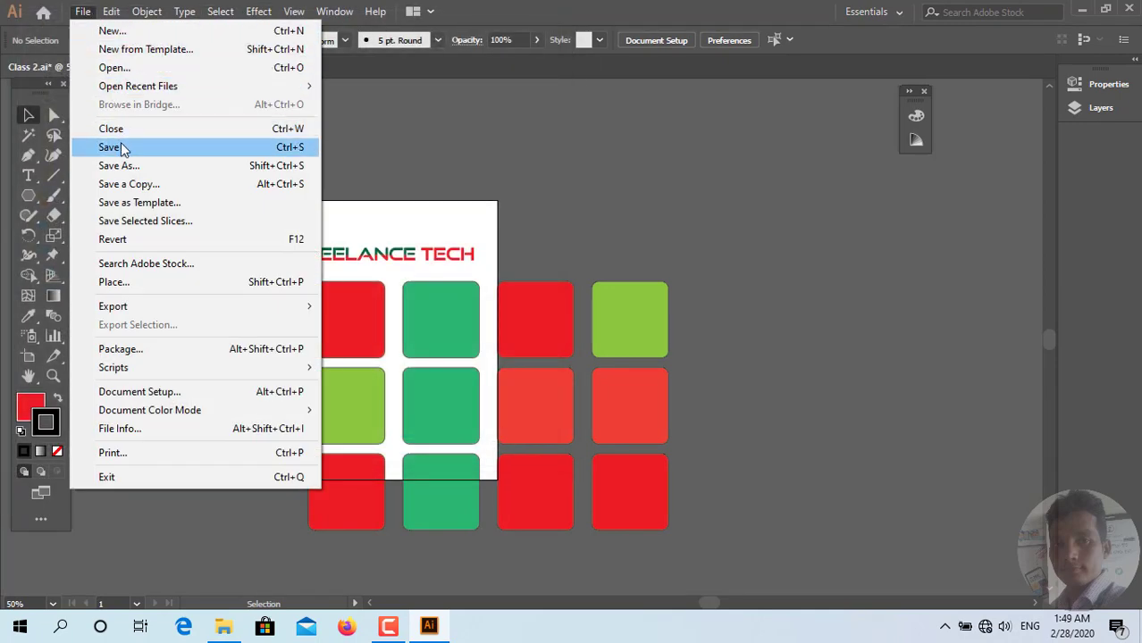
left_click(111, 146)
left_click(84, 13)
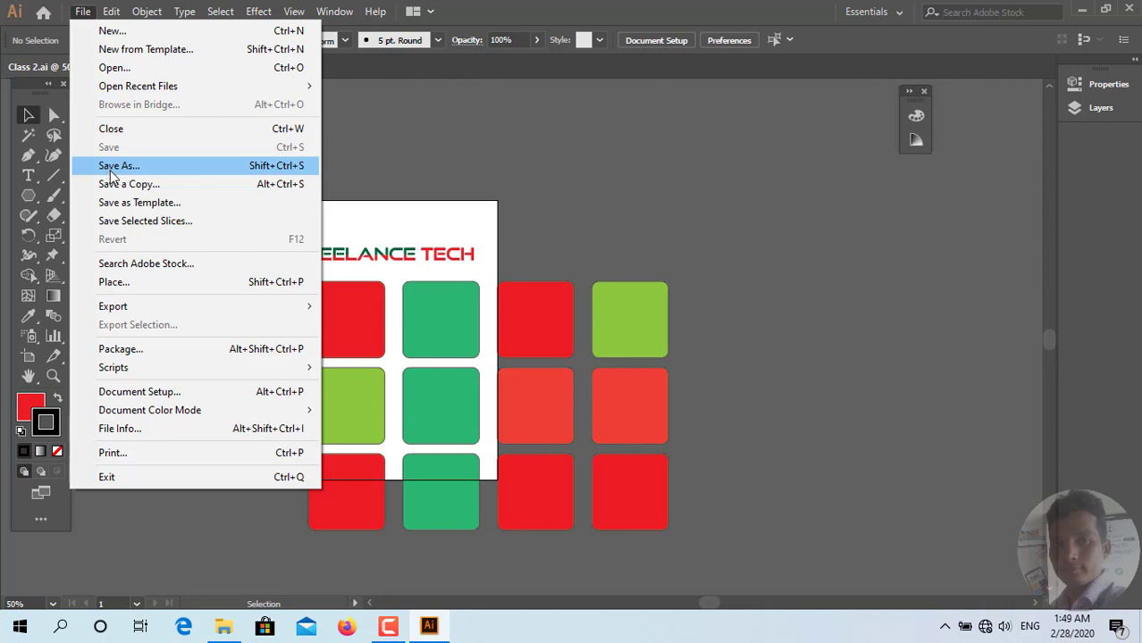
mouse_move(113, 306)
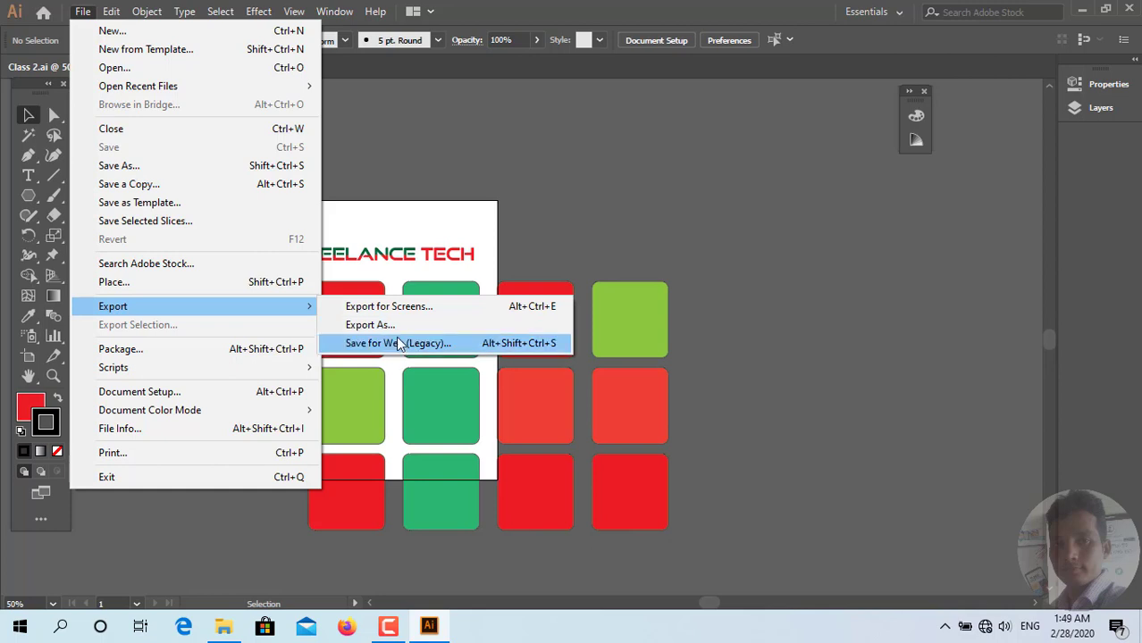
Step: Preview Save for Web with JPEG Low, PNG-24 and JPEG High presets, then cancel
left_click(399, 345)
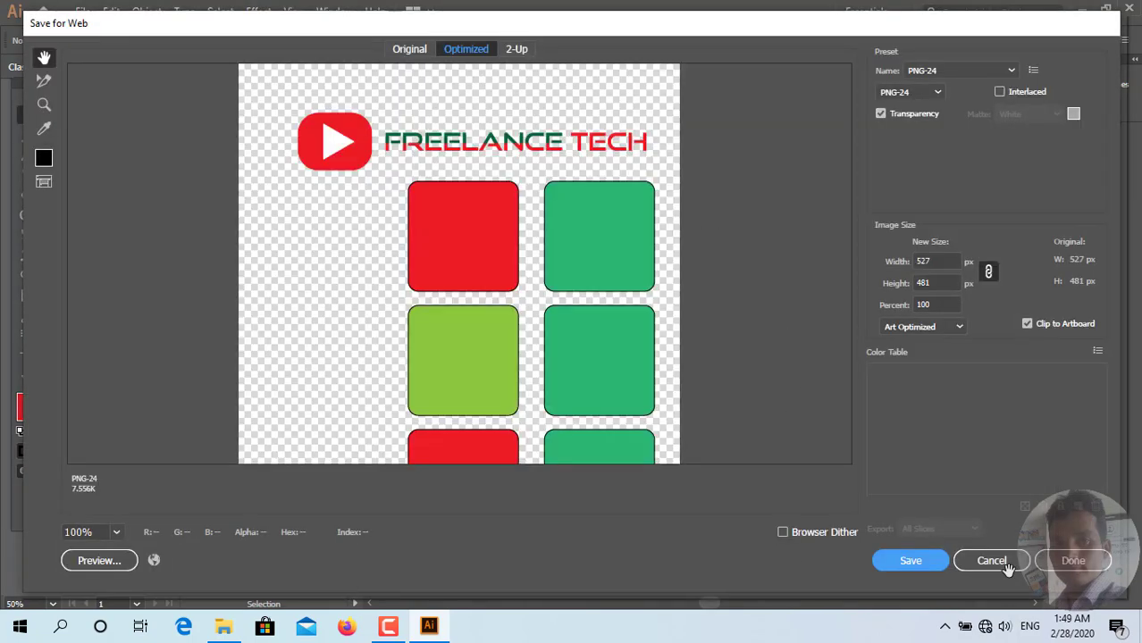
left_click(954, 72)
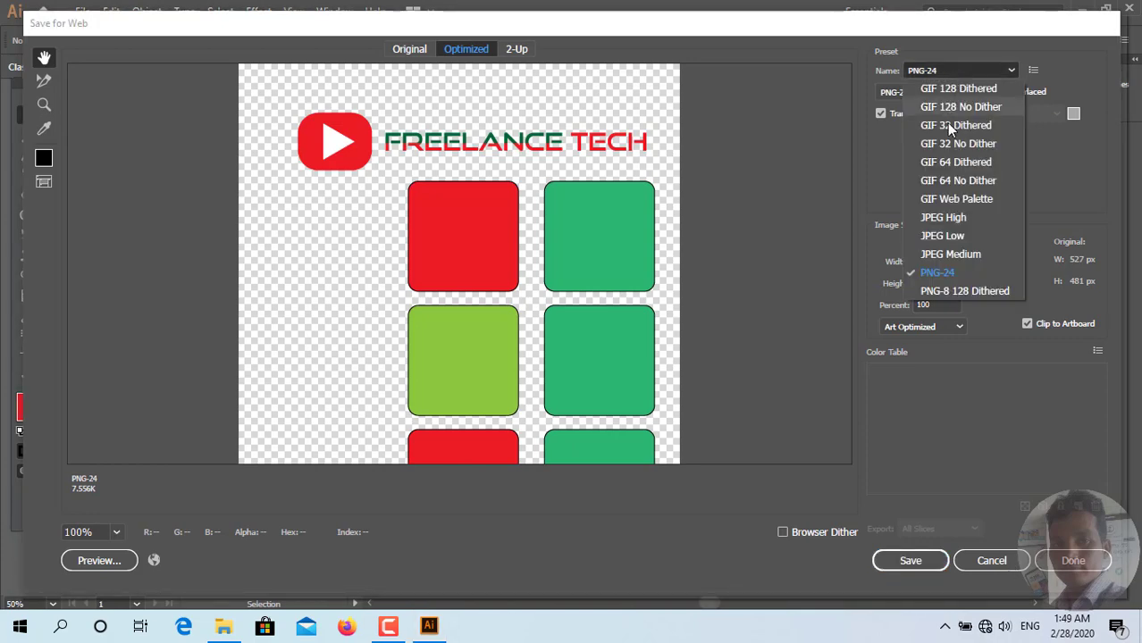
left_click(938, 236)
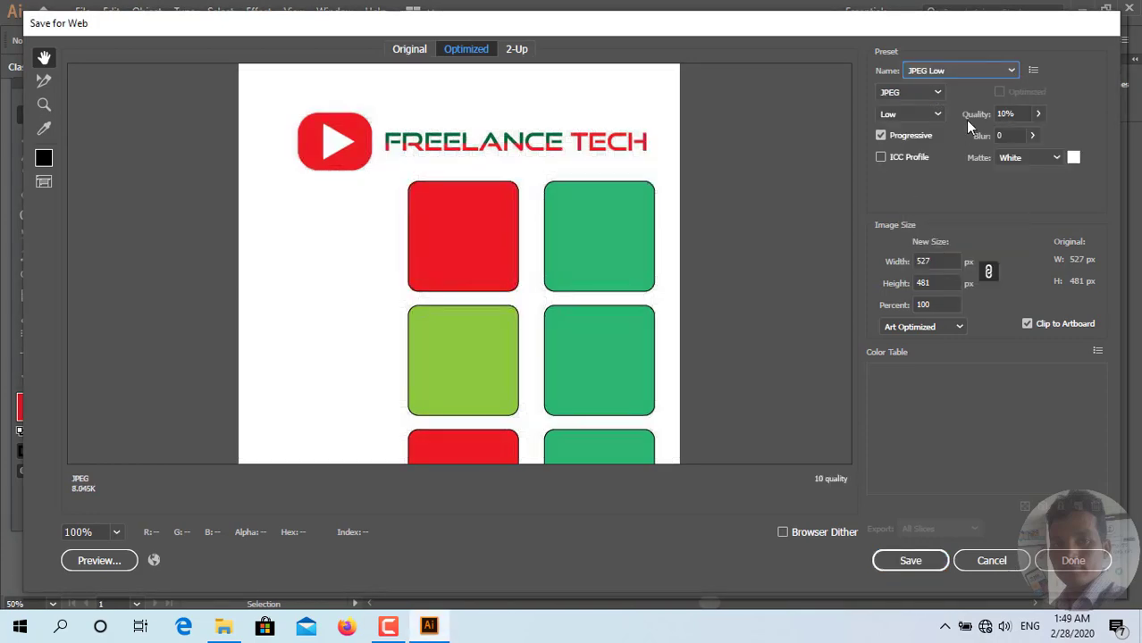
left_click(966, 72)
left_click(943, 271)
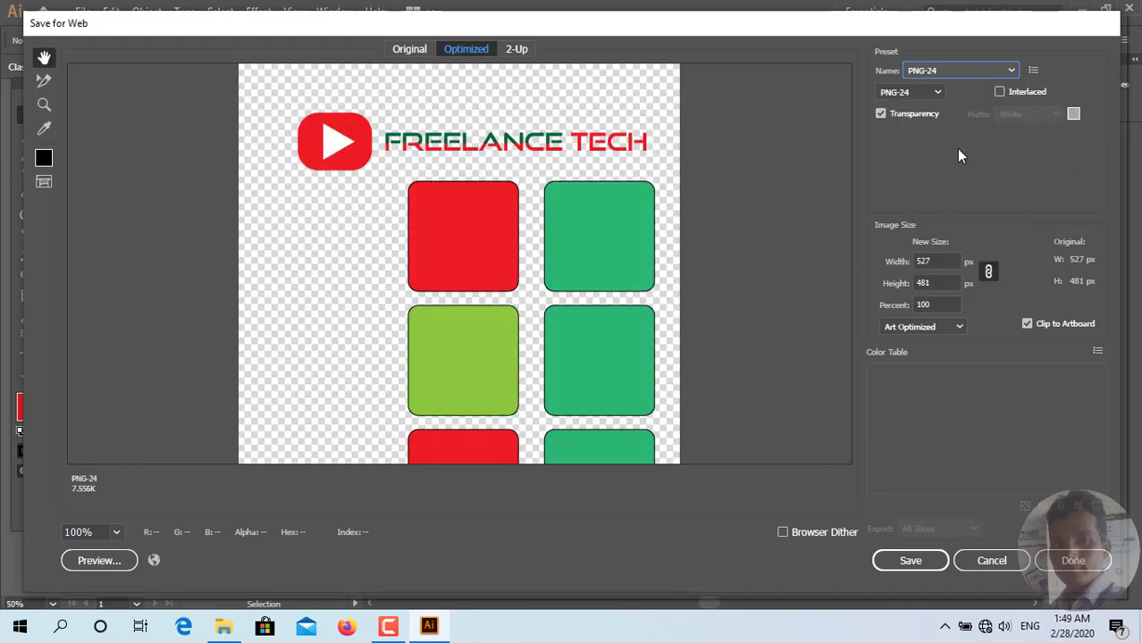
left_click(974, 69)
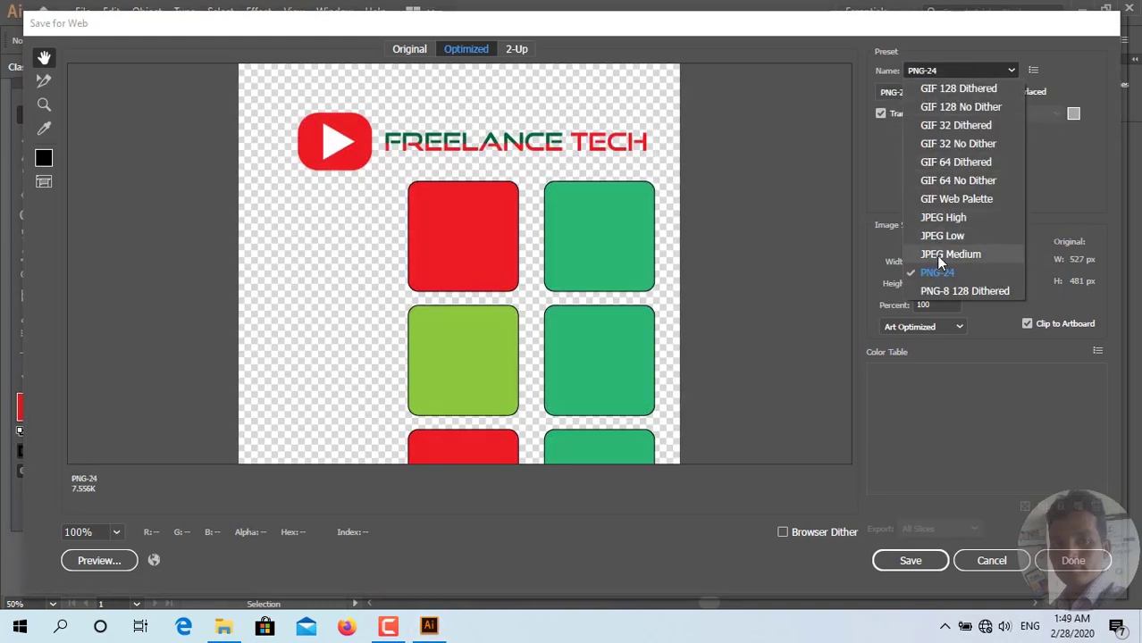
left_click(944, 220)
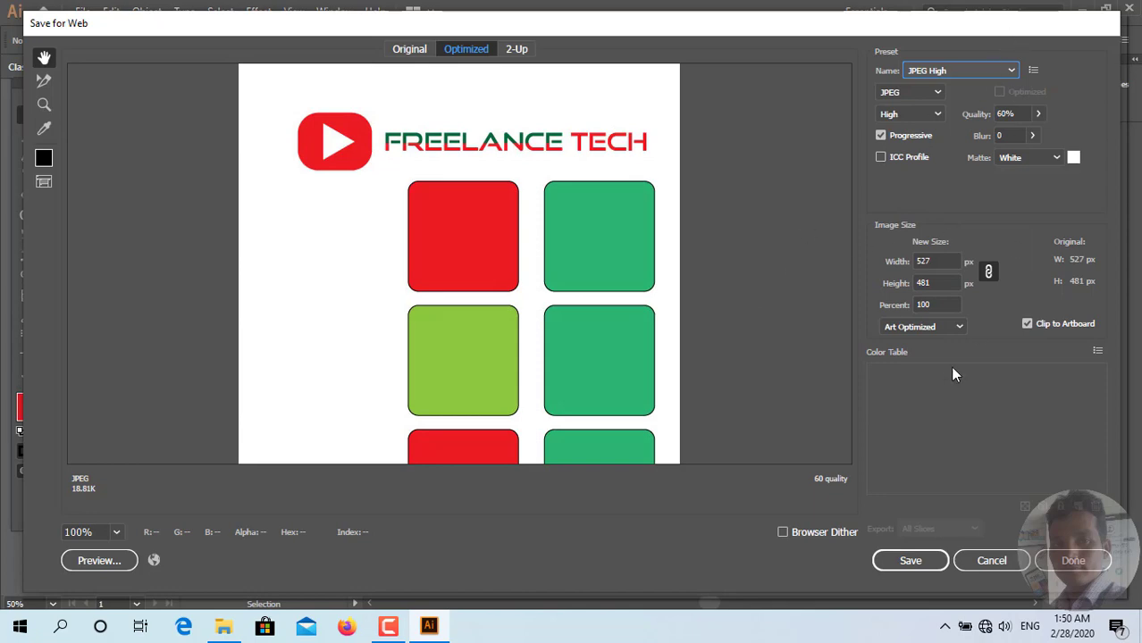
left_click(999, 560)
Step: In the Export dialog, choose JPEG format with Use Artboards left unchecked
left_click(83, 12)
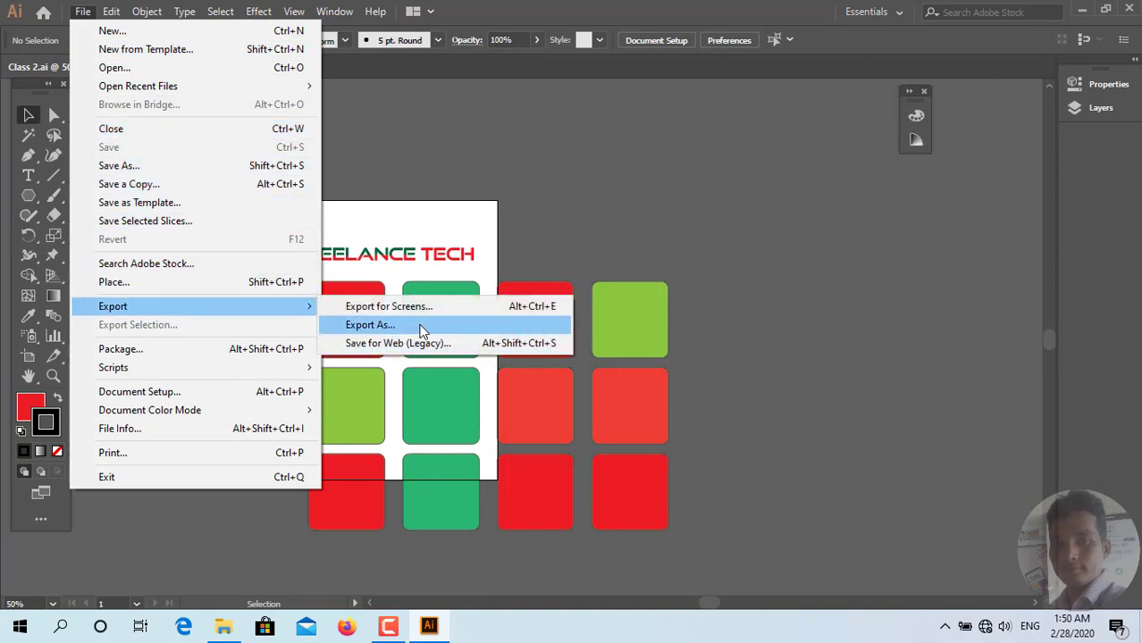
left_click(422, 327)
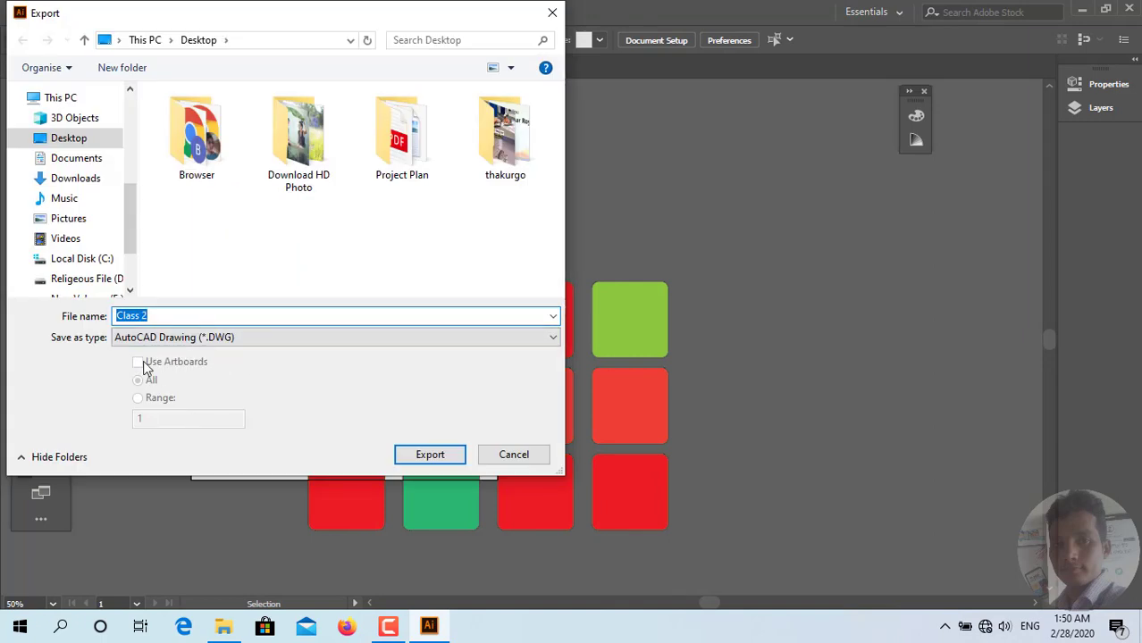
left_click(183, 338)
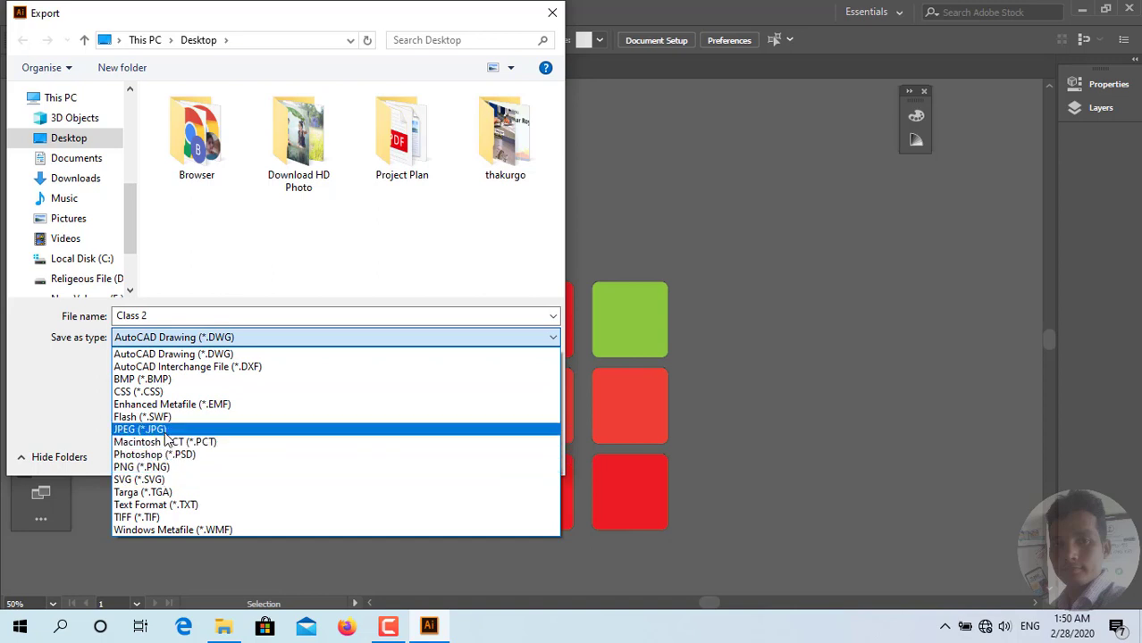
left_click(164, 431)
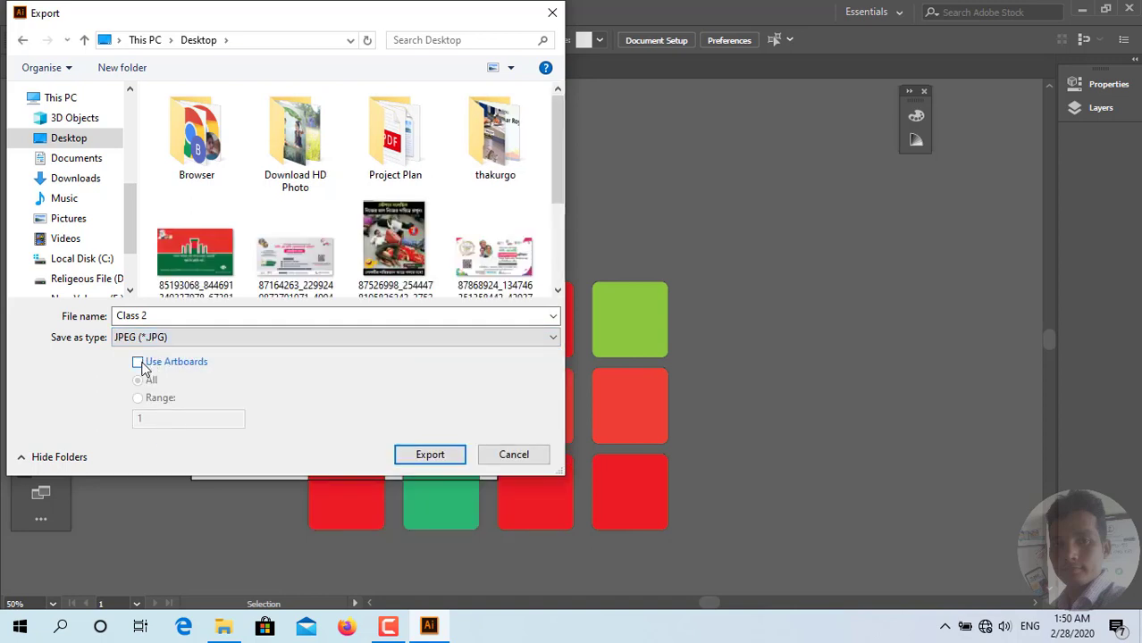
scroll(196, 286, "down", 1)
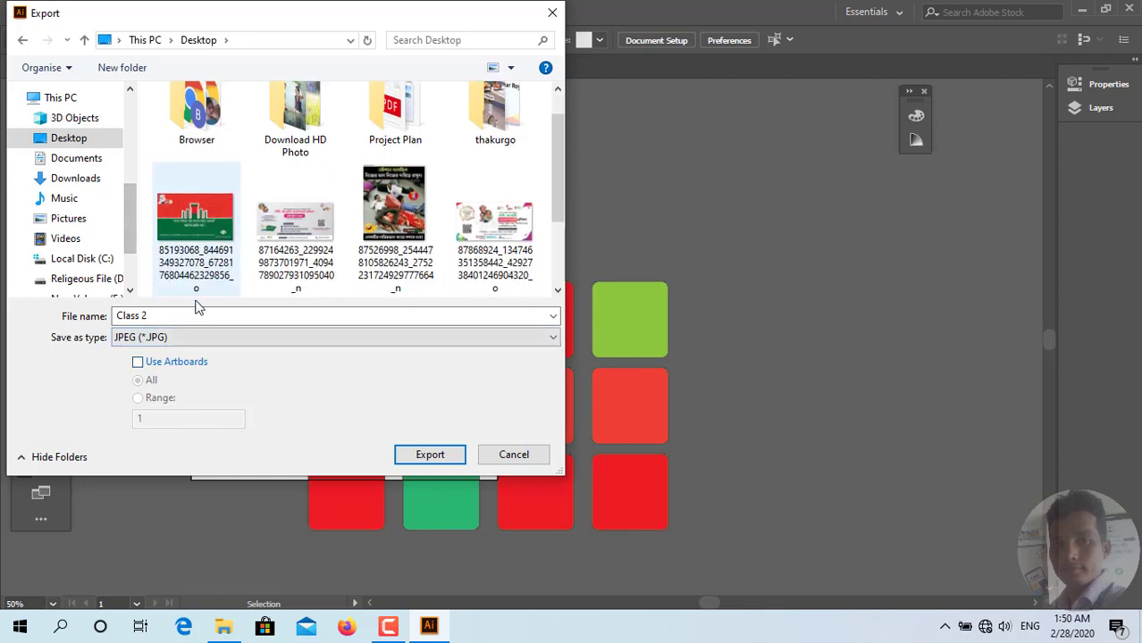
left_click(138, 363)
left_click_drag(401, 18, 606, 58)
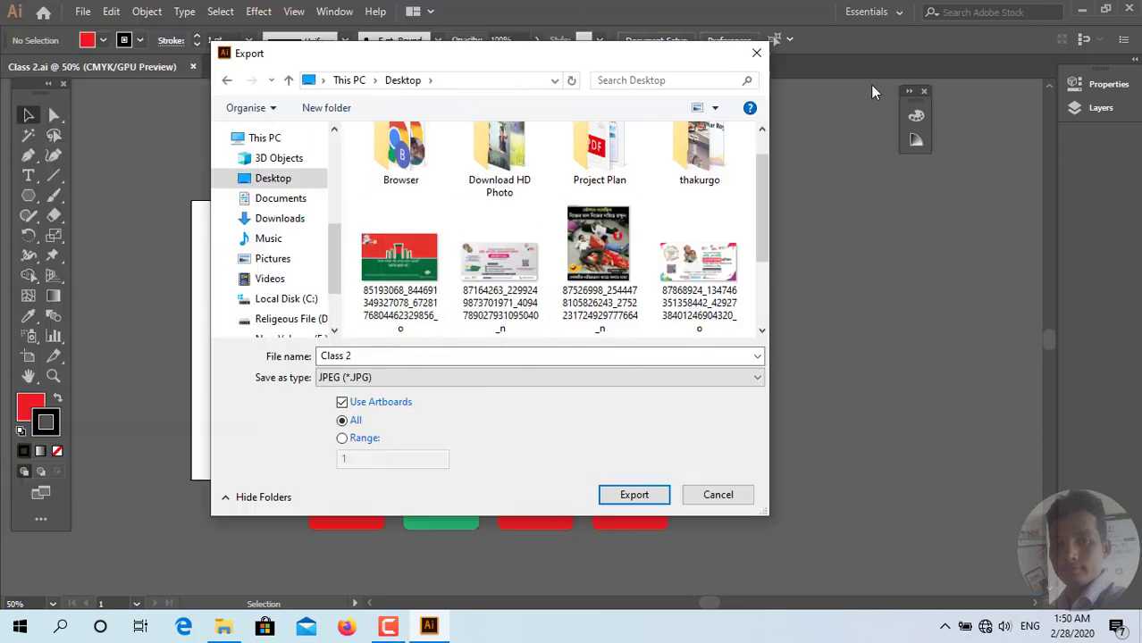
left_click_drag(500, 54, 869, 84)
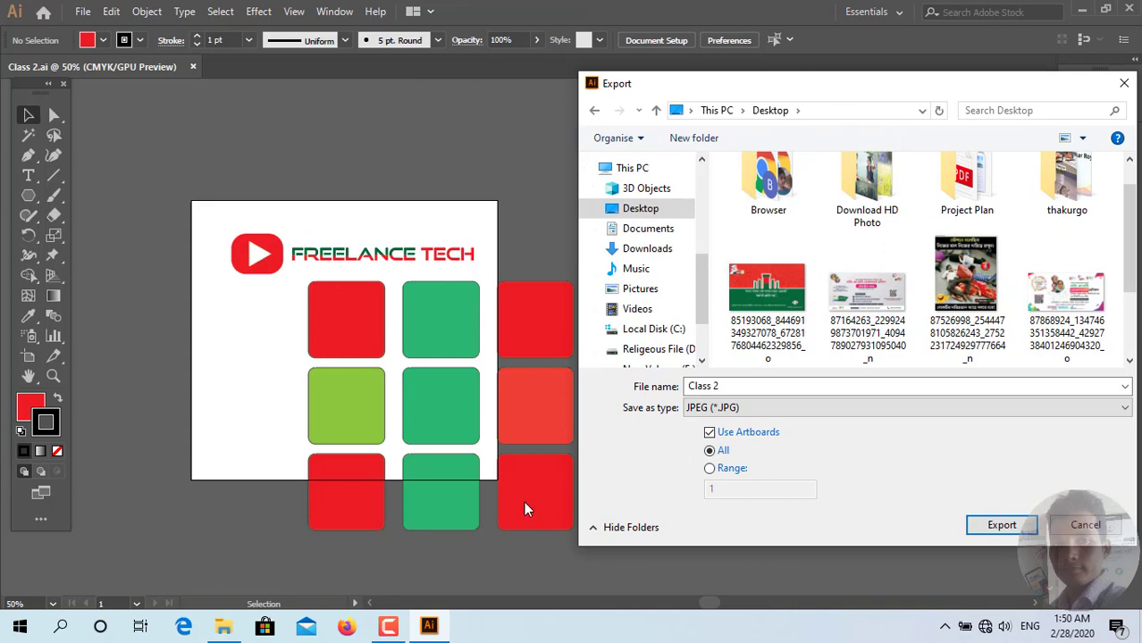
left_click(710, 432)
left_click_drag(859, 83, 580, 60)
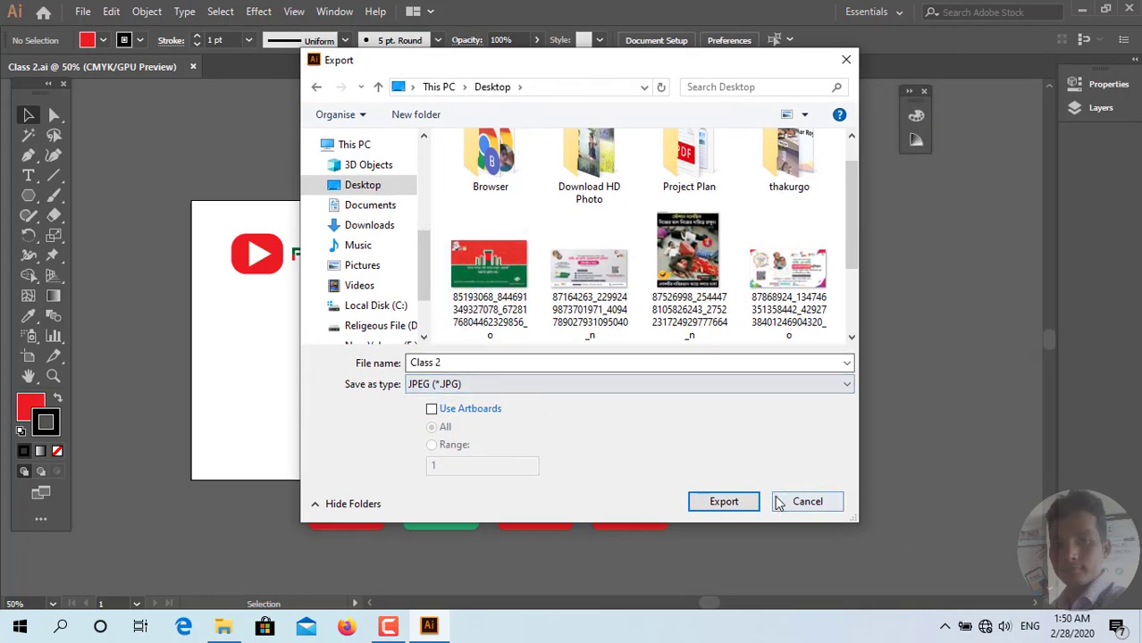
Step: Export the JPG with RGB colour model and quality 10
left_click(710, 501)
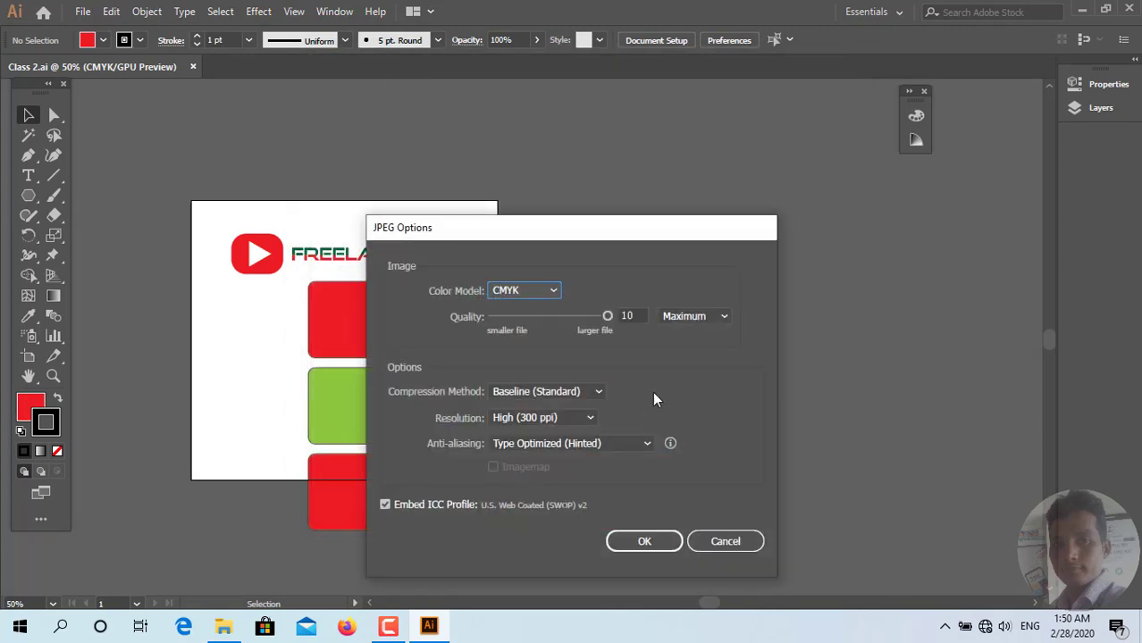
left_click(554, 289)
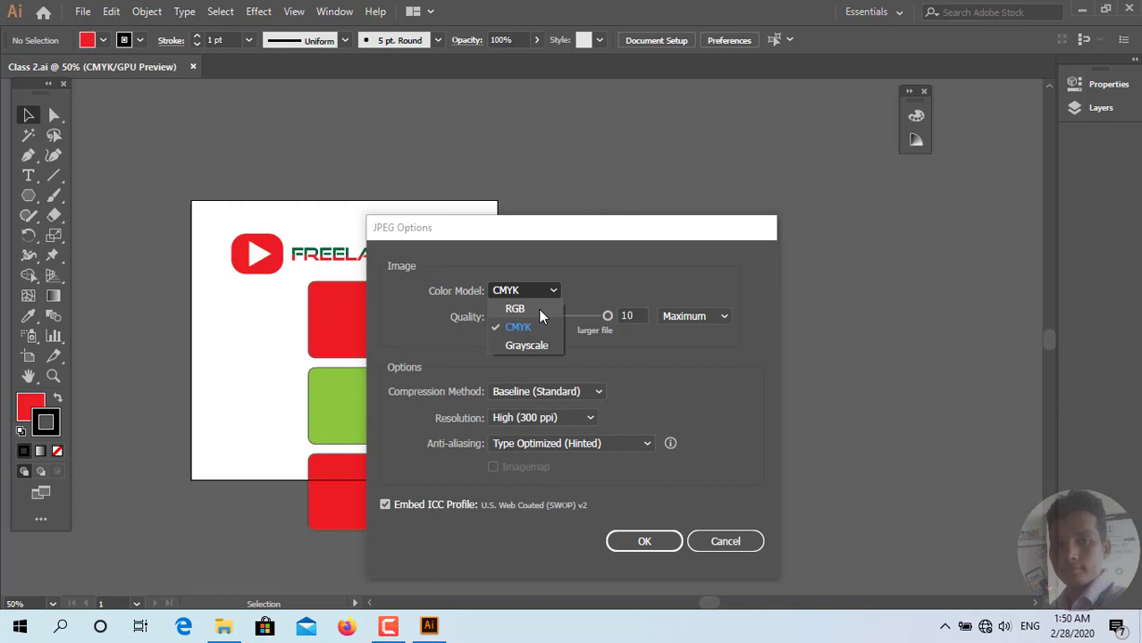
left_click(539, 309)
left_click(607, 320)
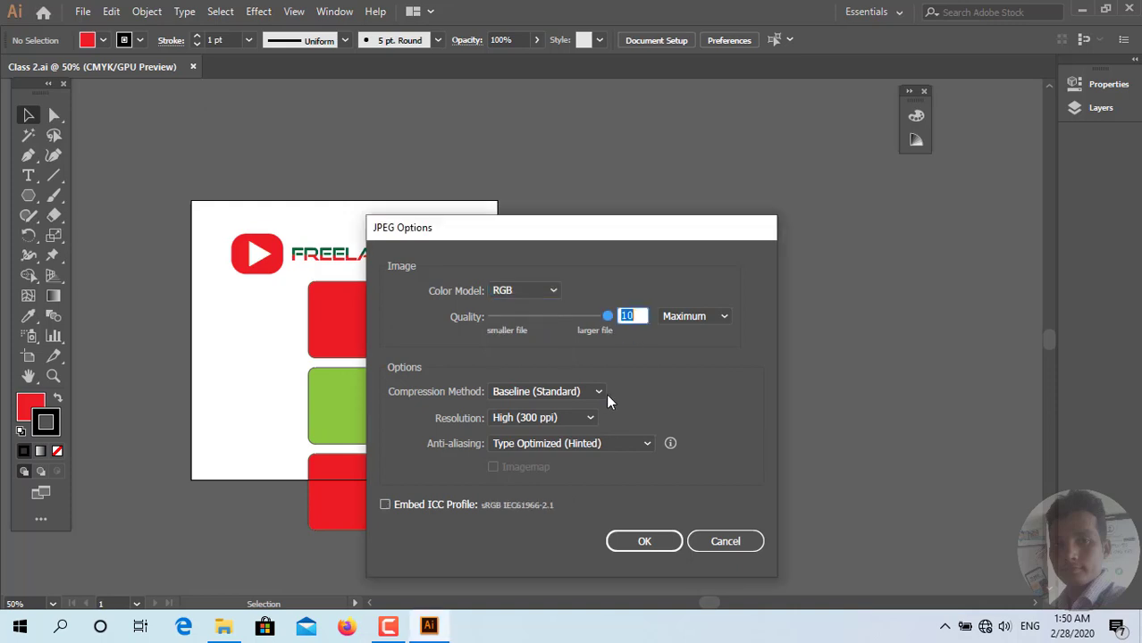
left_click(658, 545)
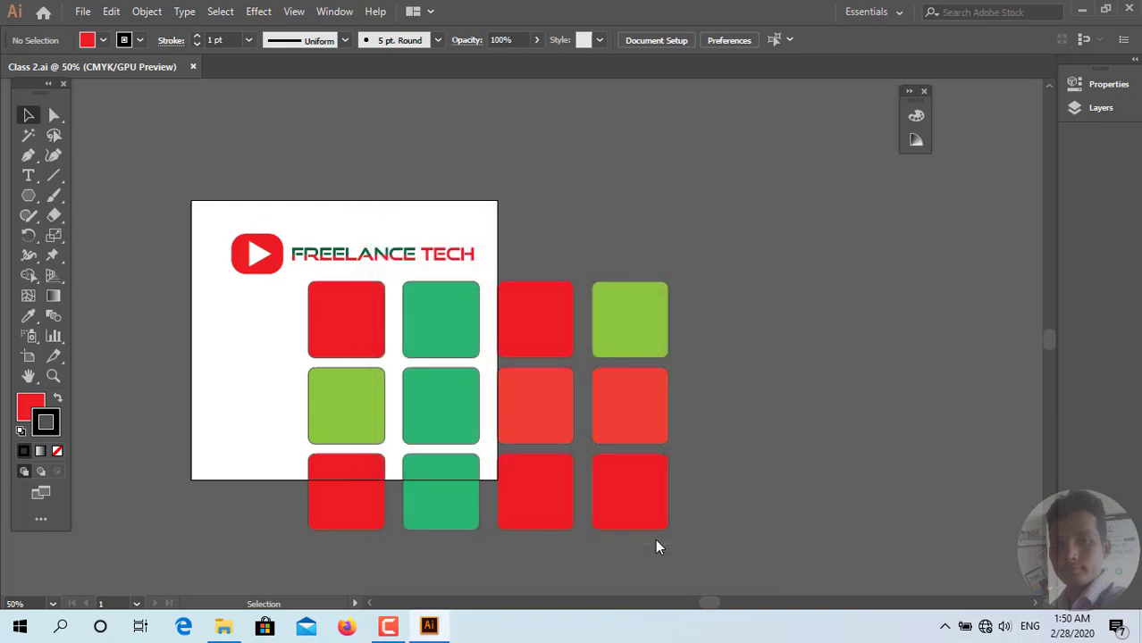
Step: Check Class 2.jpg in Windows Photos from the desktop, then return to Illustrator
left_click(1081, 9)
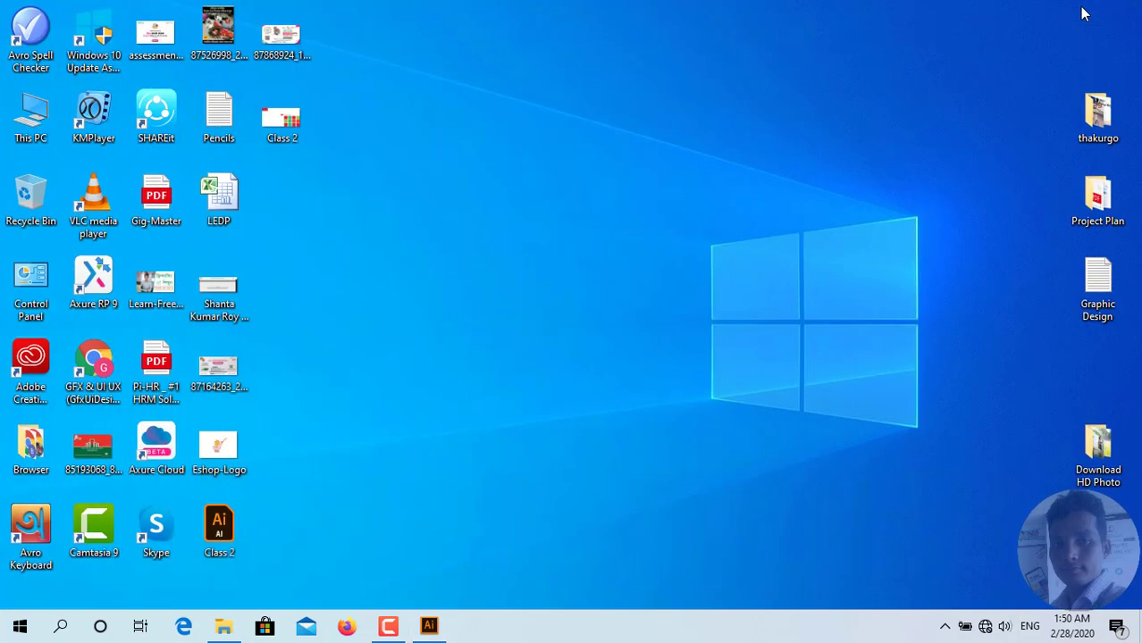
double_click(284, 123)
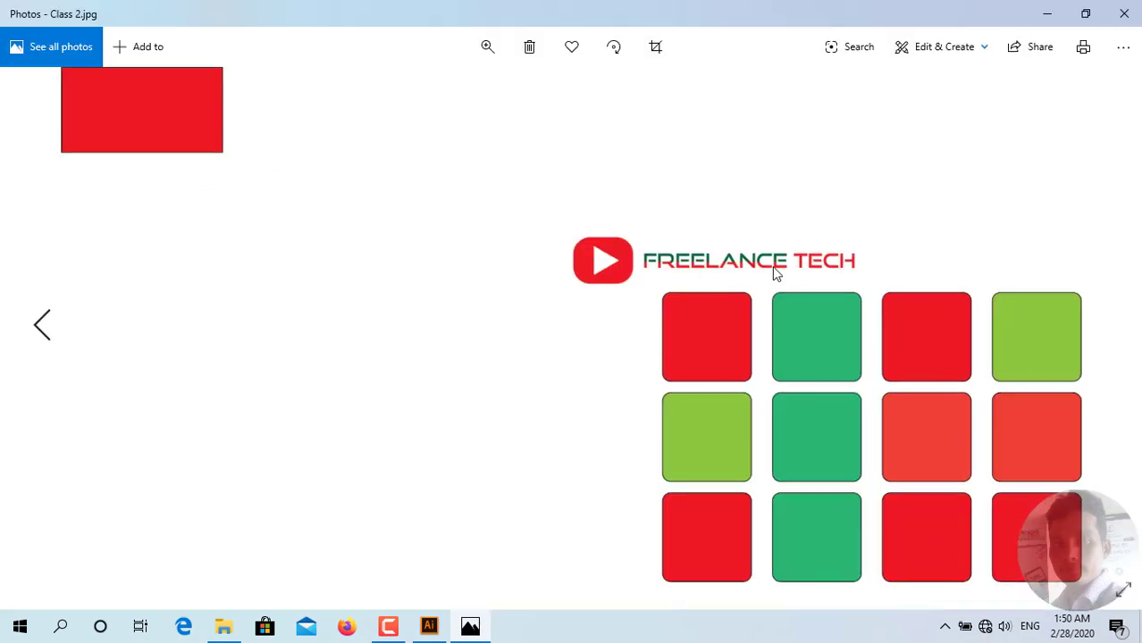
left_click(1125, 13)
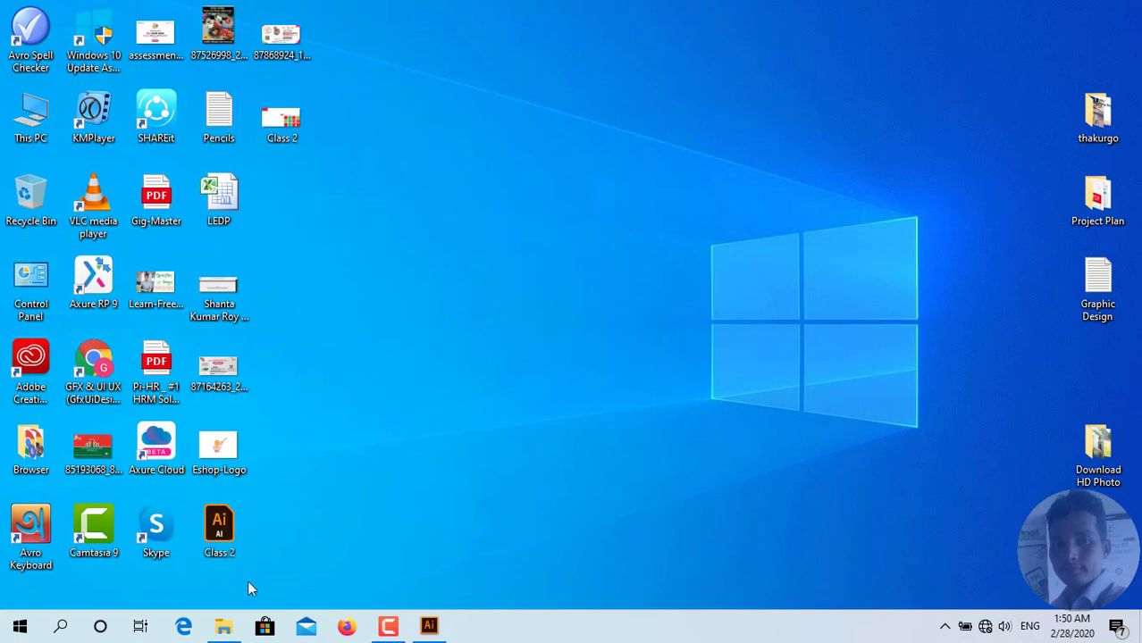
left_click(437, 630)
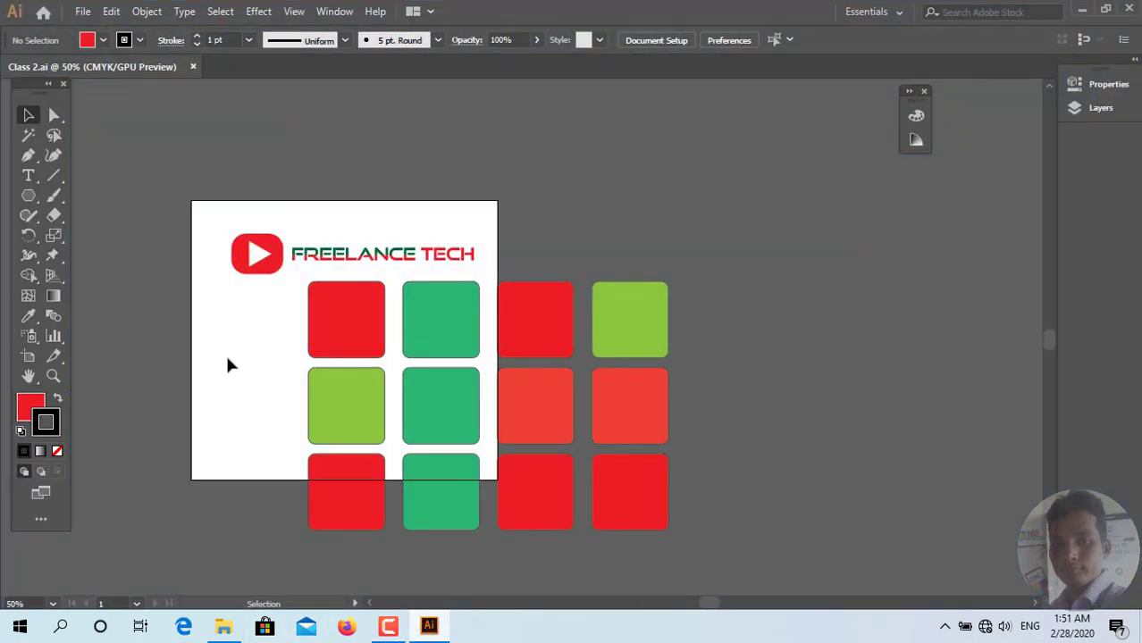
Step: Raise Artboard 1's bottom edge to crop it to 527.04 × 188.64 px
left_click(28, 356)
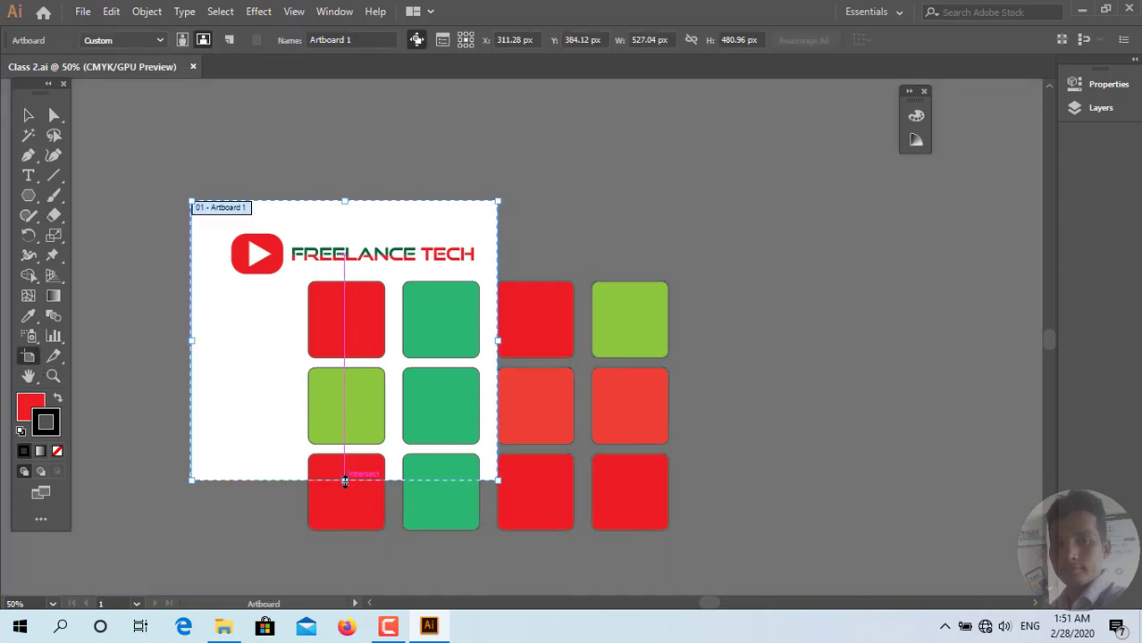
left_click_drag(344, 481, 345, 310)
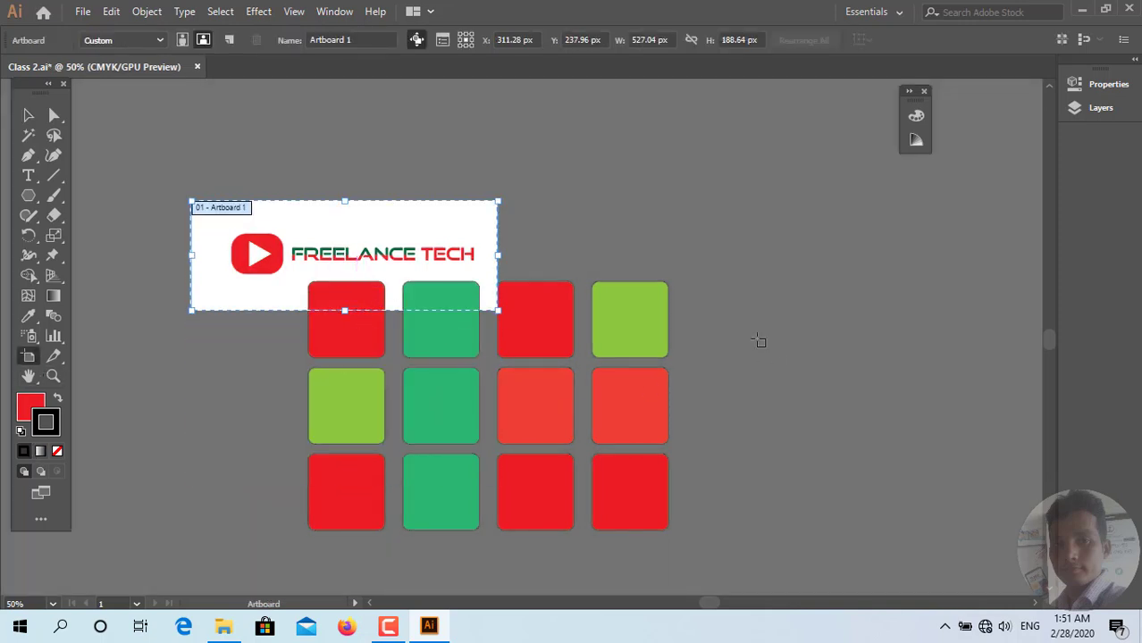
left_click(28, 115)
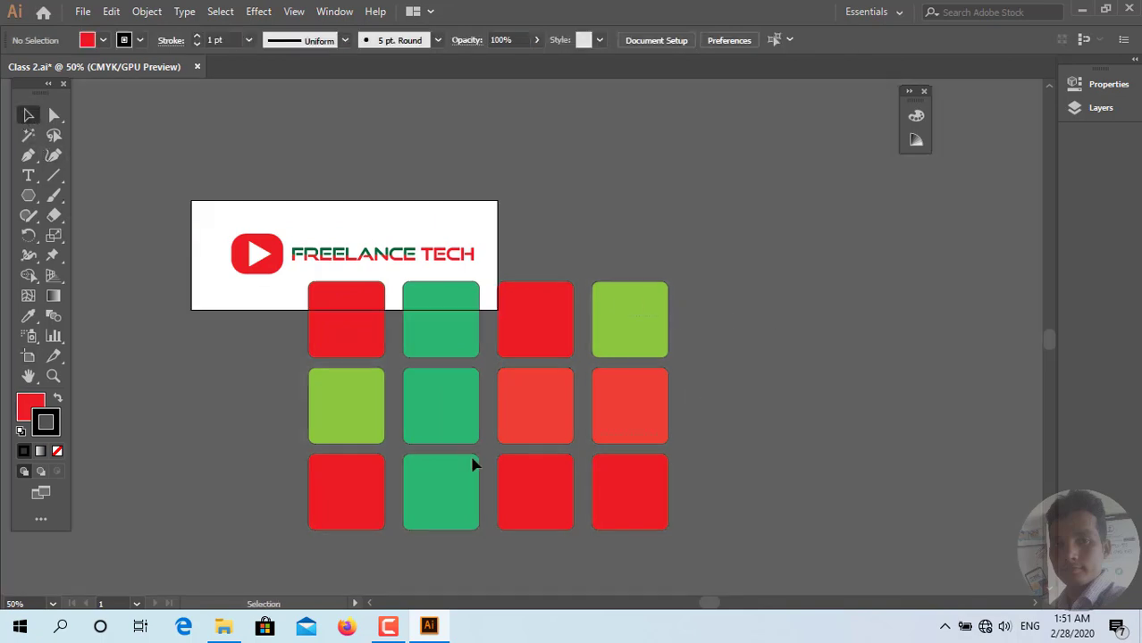
Step: Move the colour-square grid down and right, off the artboard
left_click(337, 528)
left_click_drag(350, 357, 396, 450)
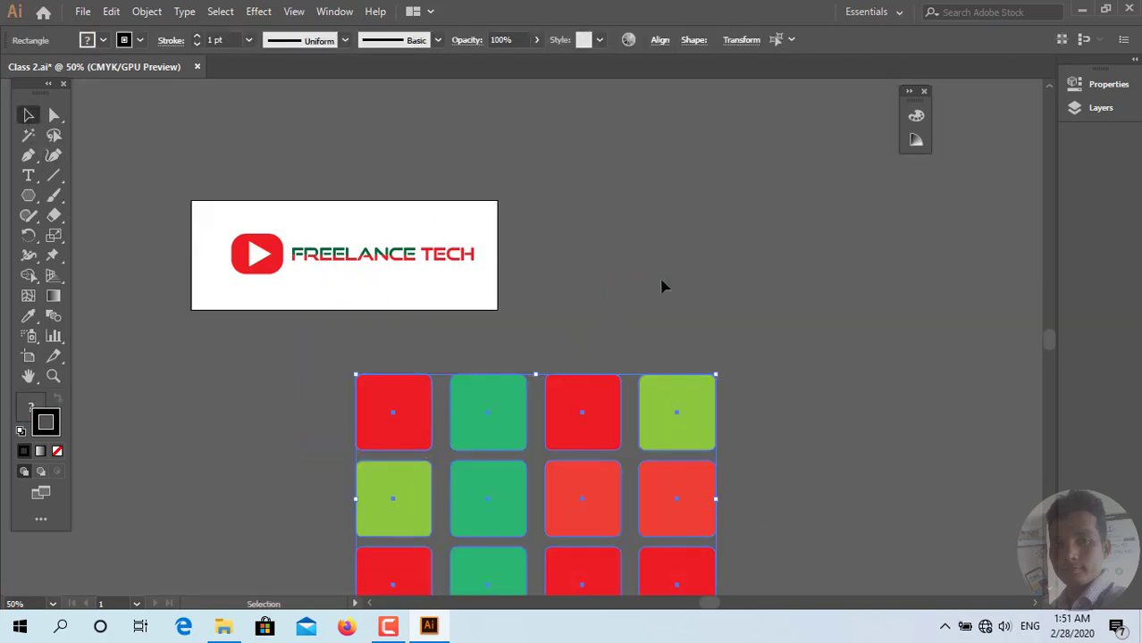
left_click(645, 218)
left_click_drag(505, 219, 223, 313)
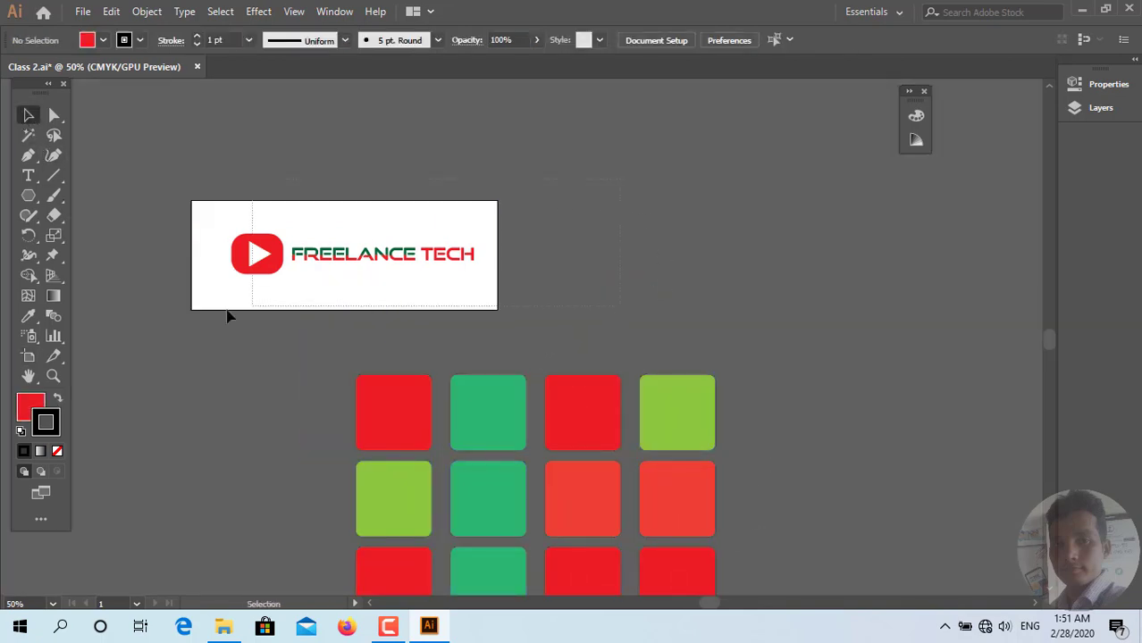
left_click(299, 123)
left_click(82, 10)
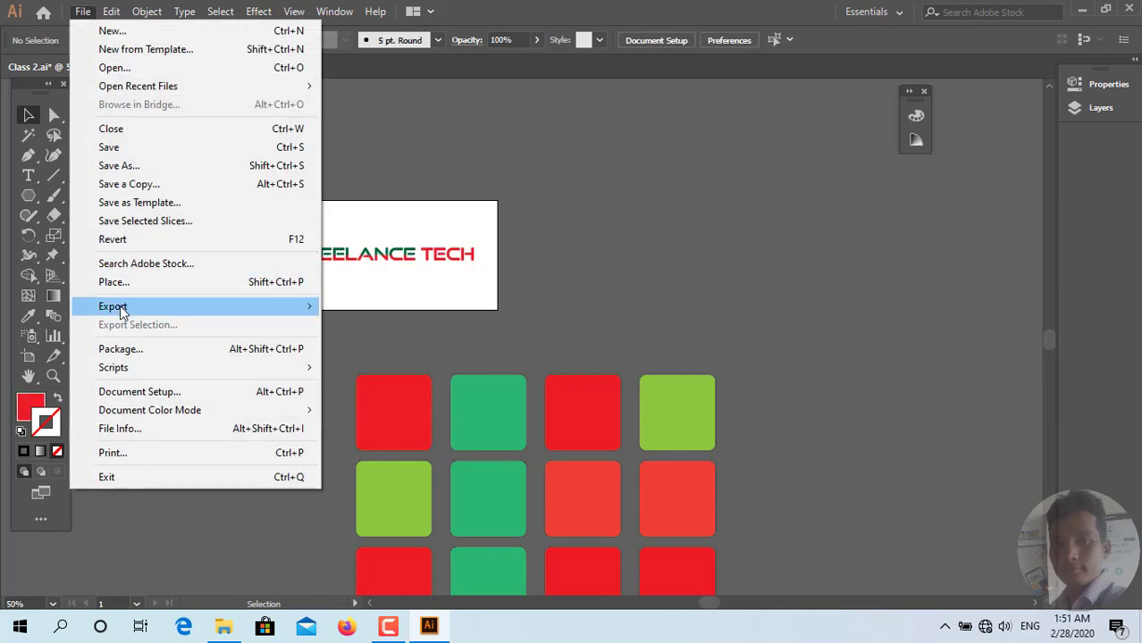
Step: Skip Save for Web and start Export As using artboards, naming the file Class 2 2
left_click(392, 342)
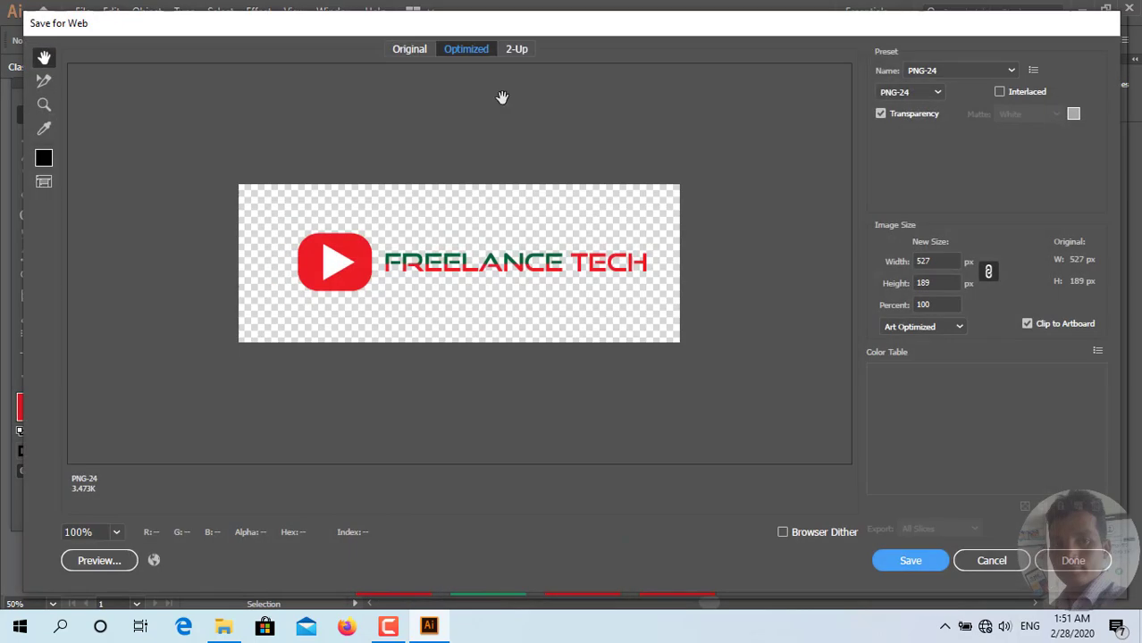
left_click(991, 560)
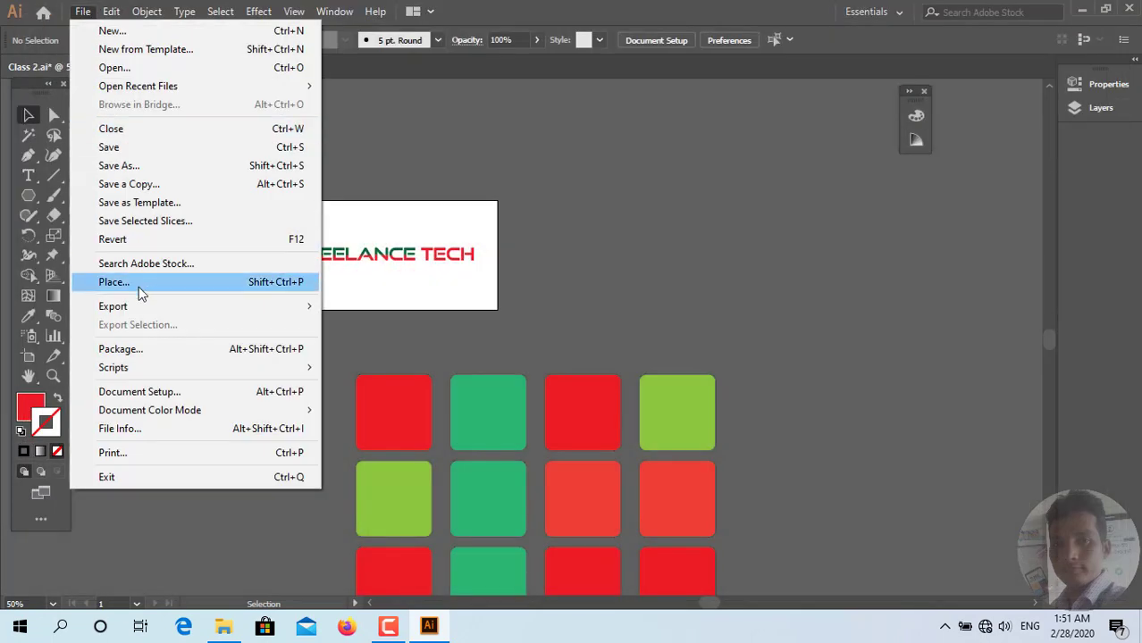
mouse_move(112, 306)
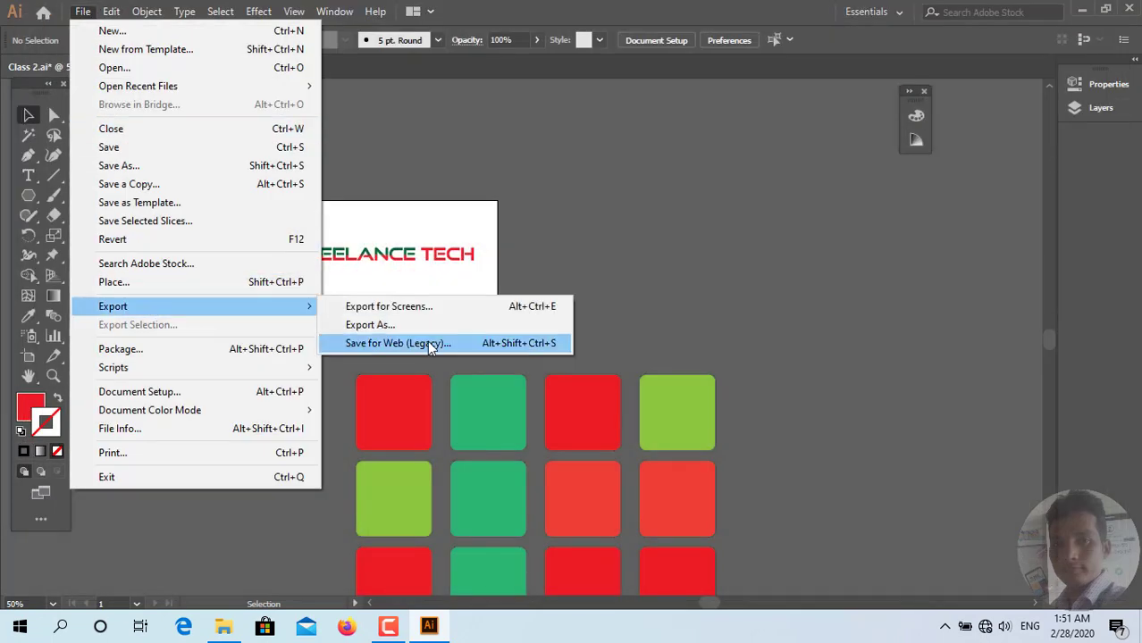
left_click(402, 326)
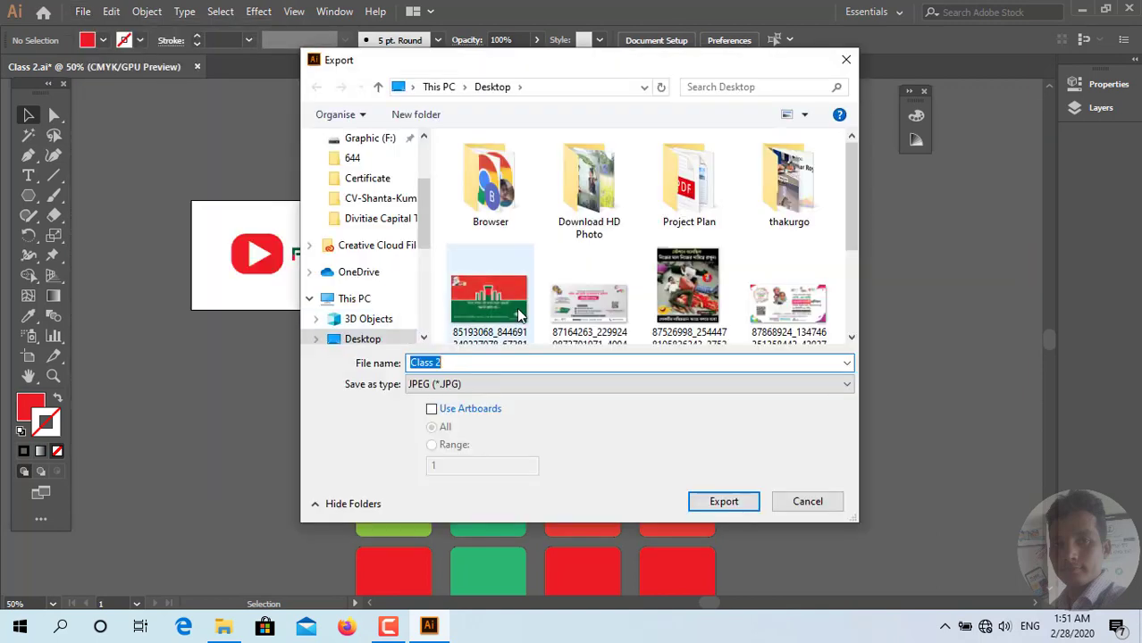
left_click(449, 407)
left_click(485, 368)
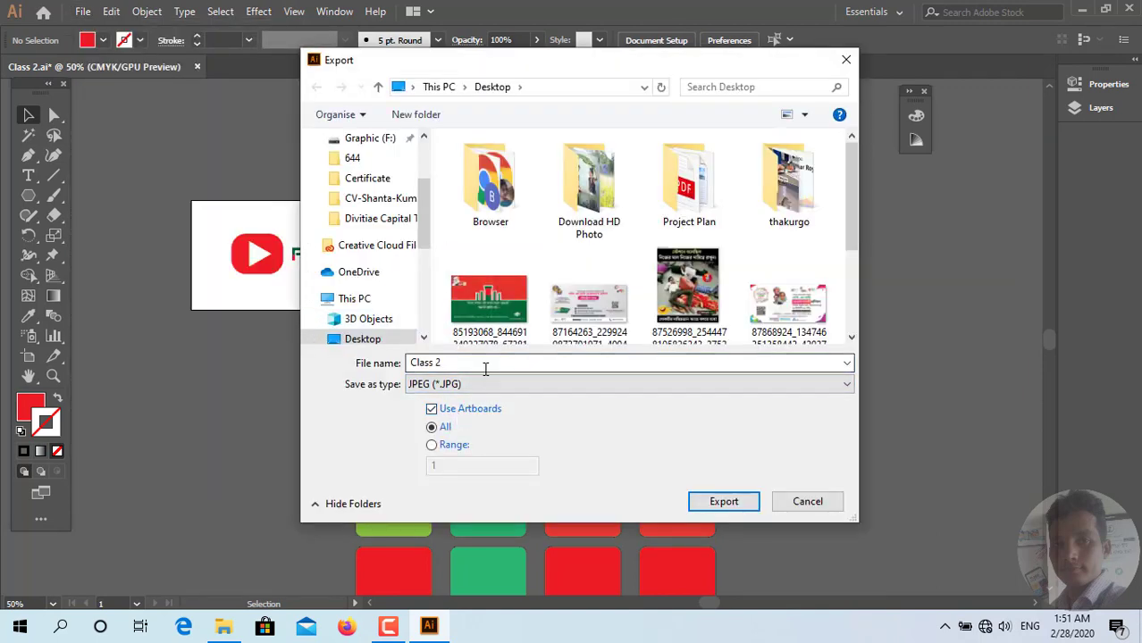
double_click(484, 368)
left_click(484, 368)
type("2")
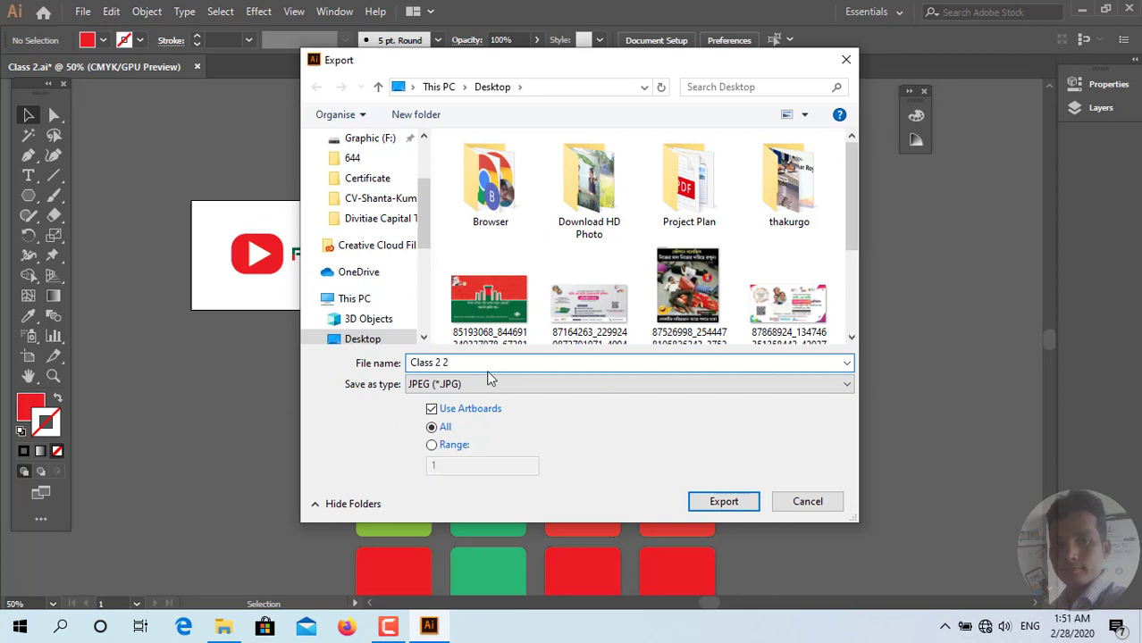
Step: Export as JPEG with the RGB colour model at quality 10
left_click(500, 386)
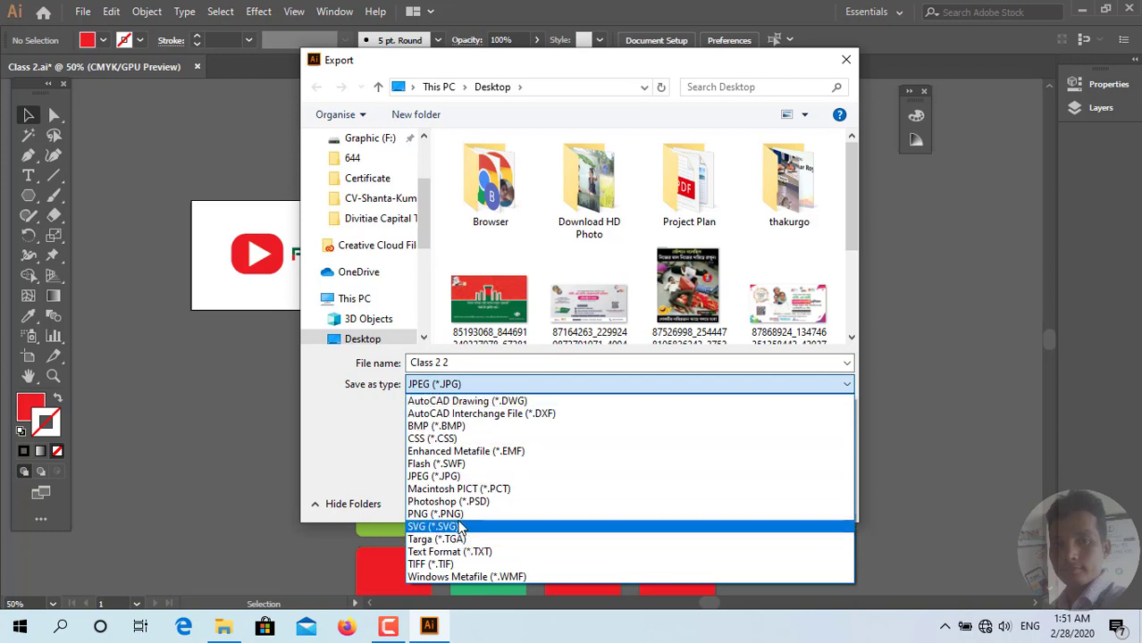
left_click(504, 385)
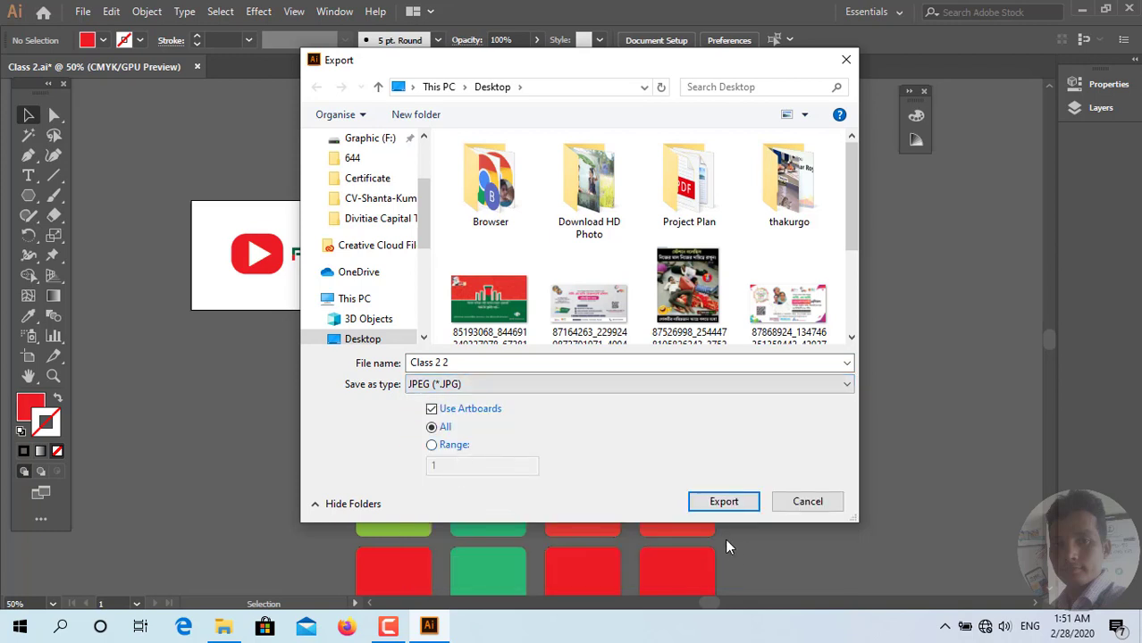
left_click(724, 502)
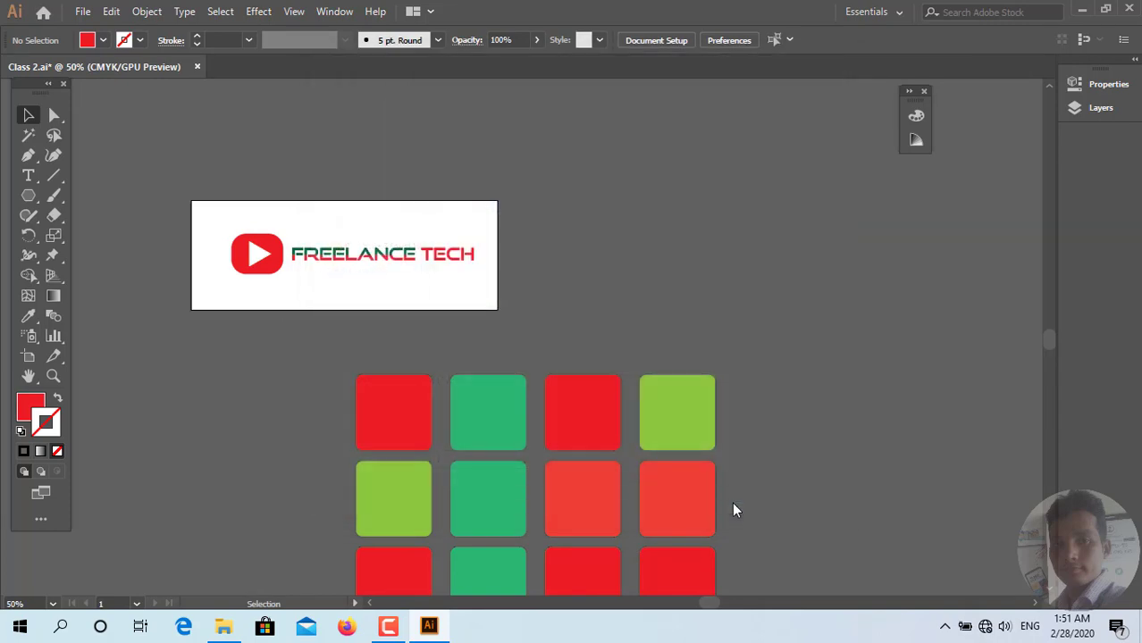
left_click(536, 290)
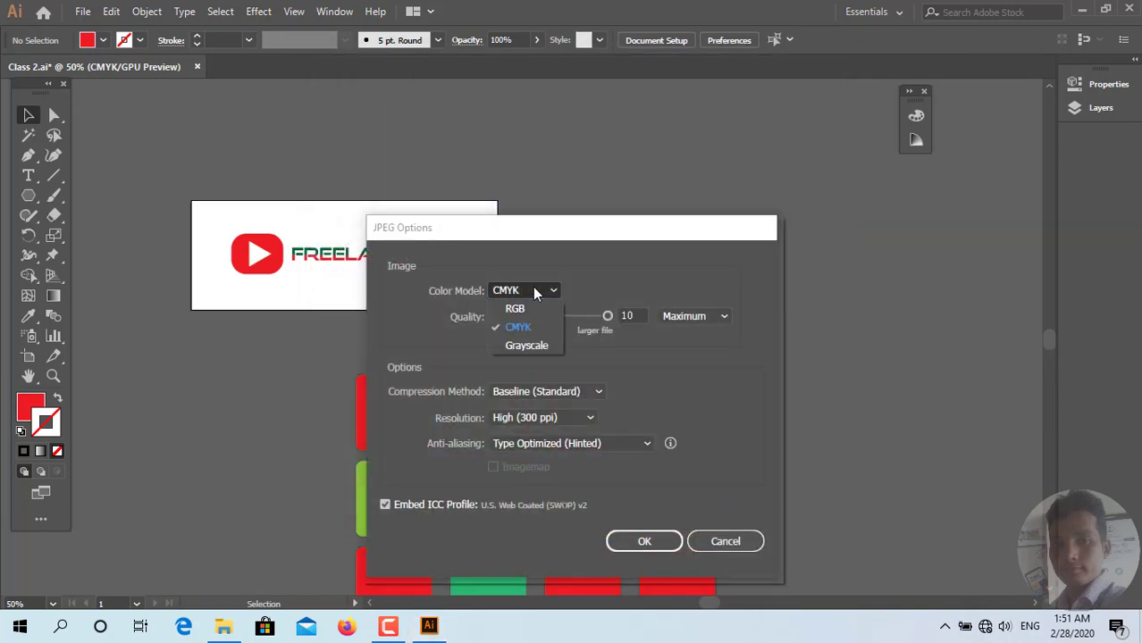
left_click(522, 305)
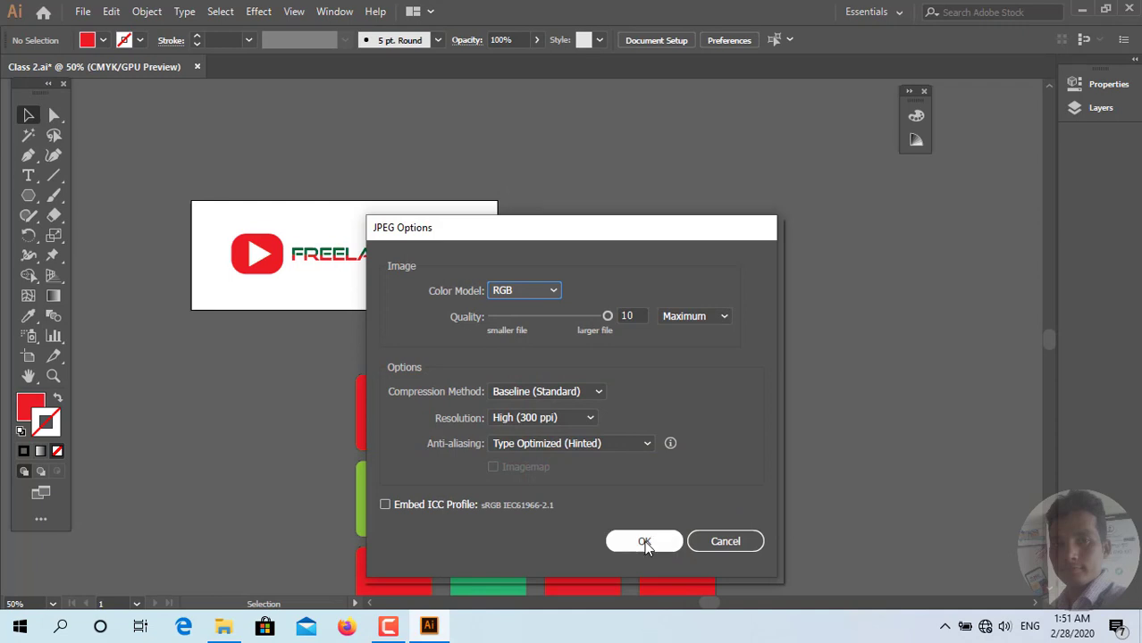
left_click(645, 545)
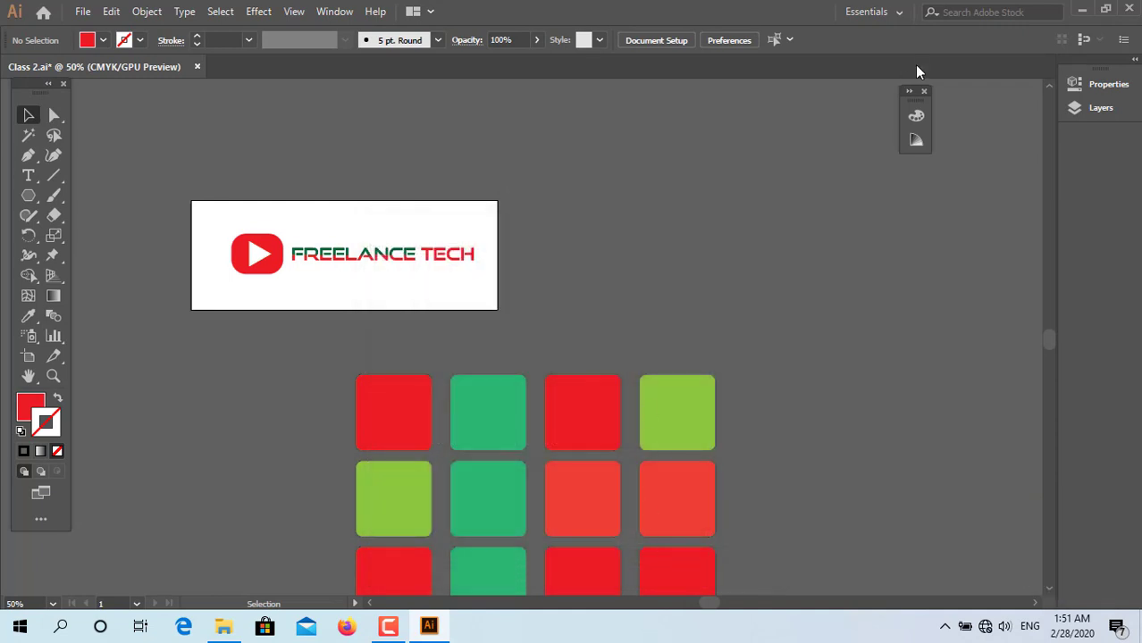
Step: From the desktop, open Class 2 2-01.jpg in Photos after closing the older Class 2 image
left_click(1082, 11)
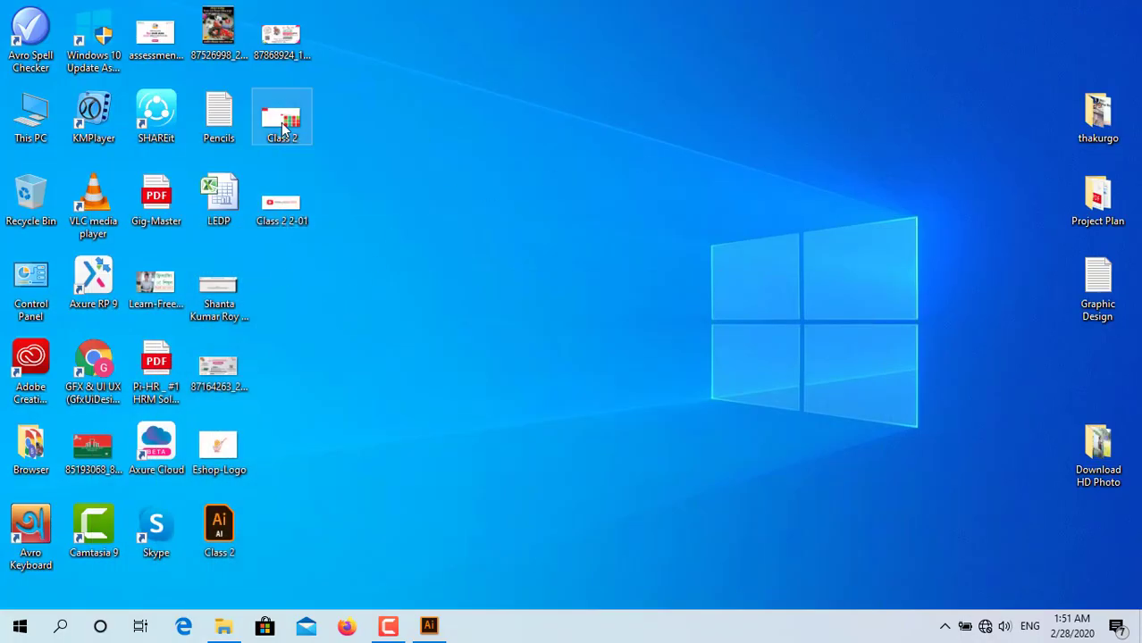
double_click(283, 127)
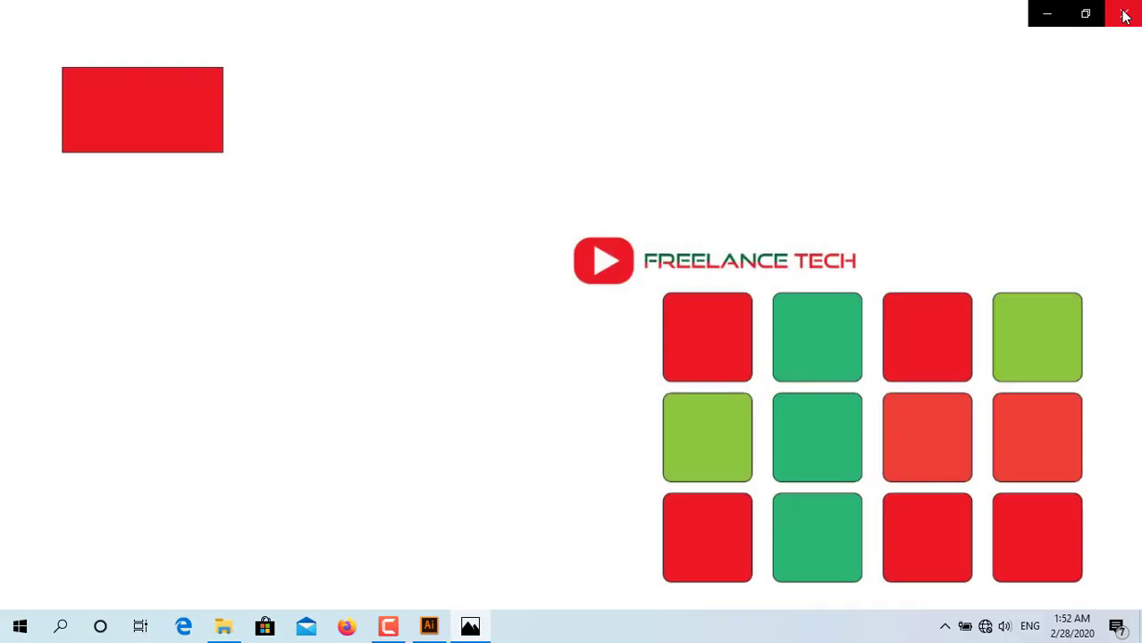
left_click(1128, 8)
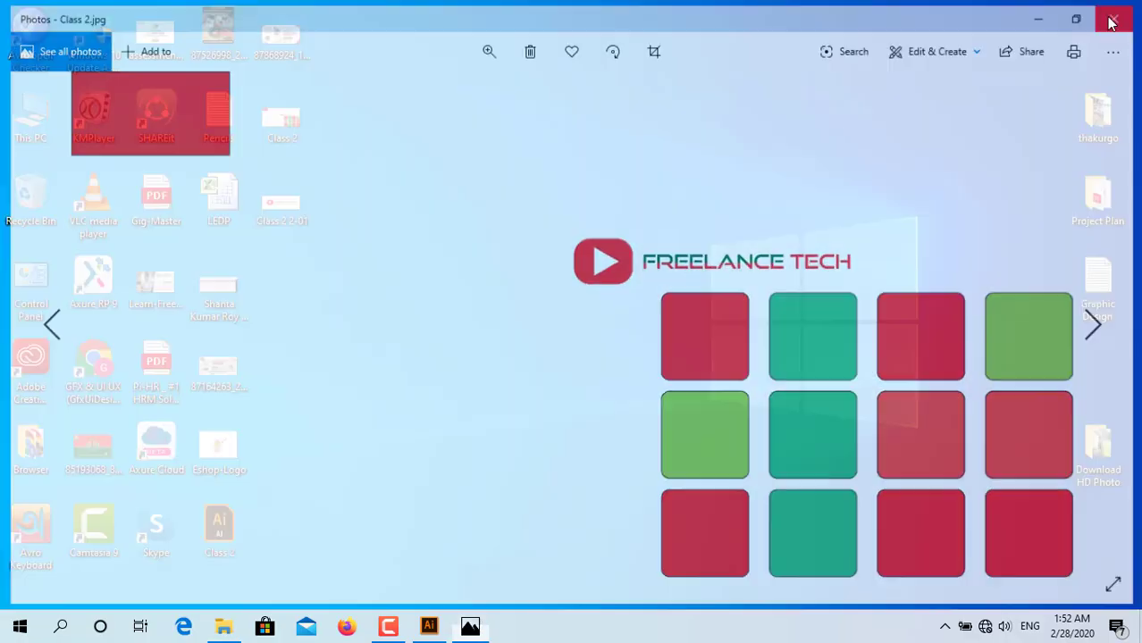
double_click(284, 202)
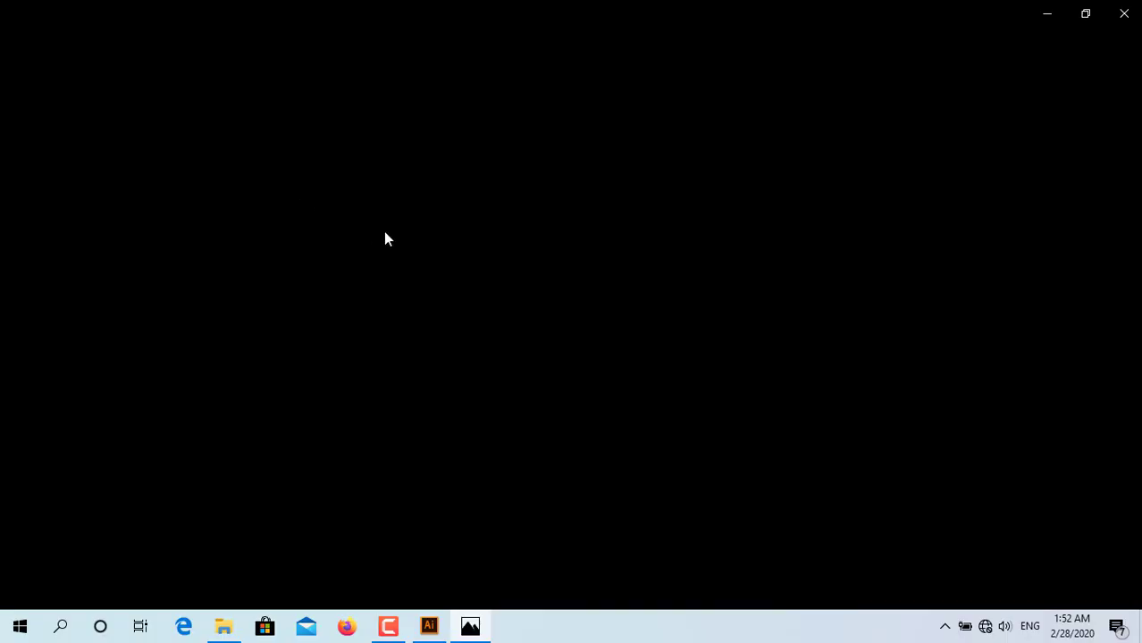